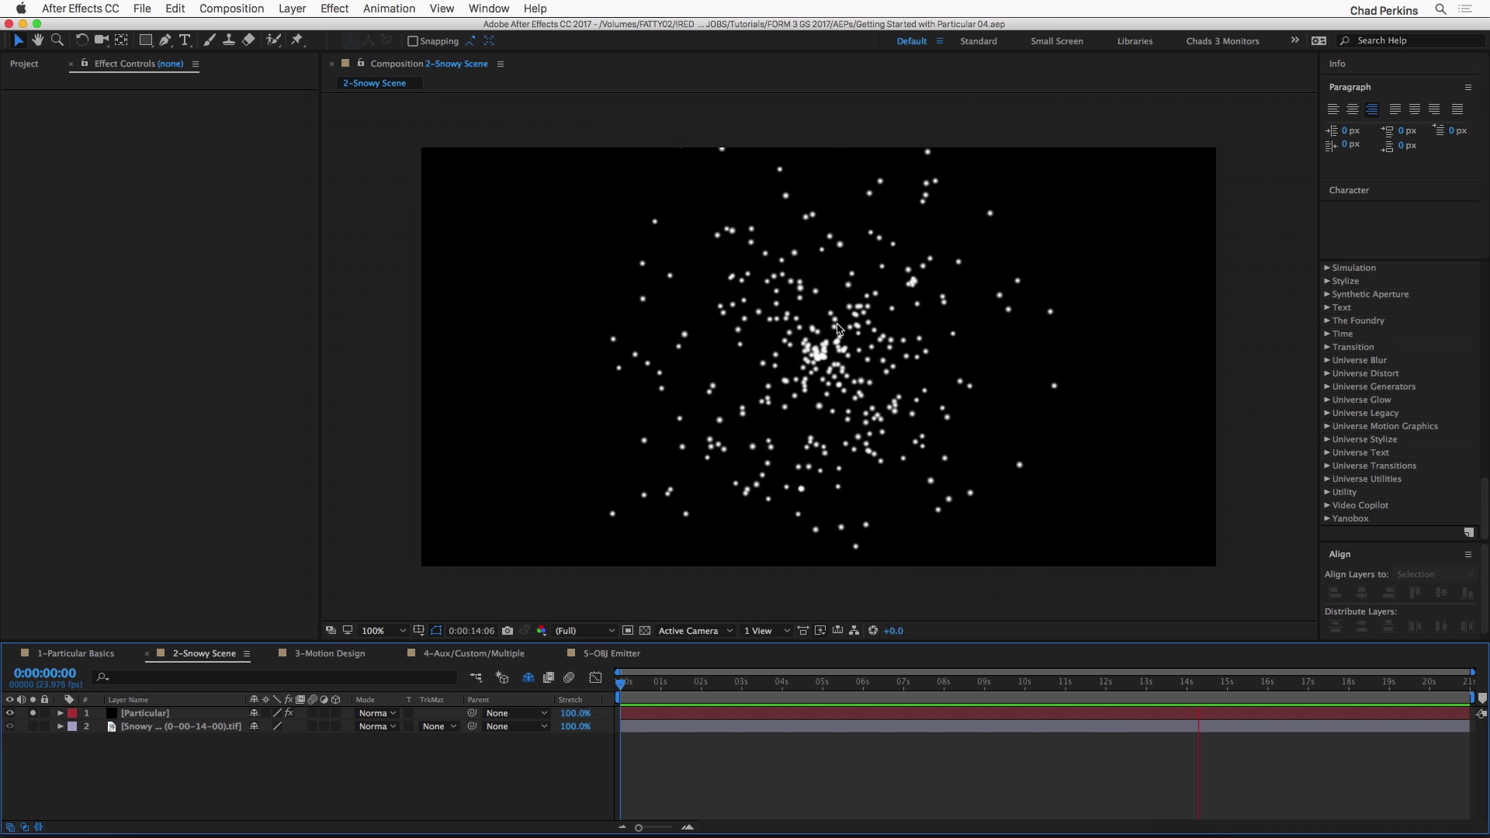
Step: Apply the RG Trapcode Particular effect to the Particular layer in the 1-Particular Basics composition and scrub to 0:00:03:16
{"action": "key", "text": "space"}
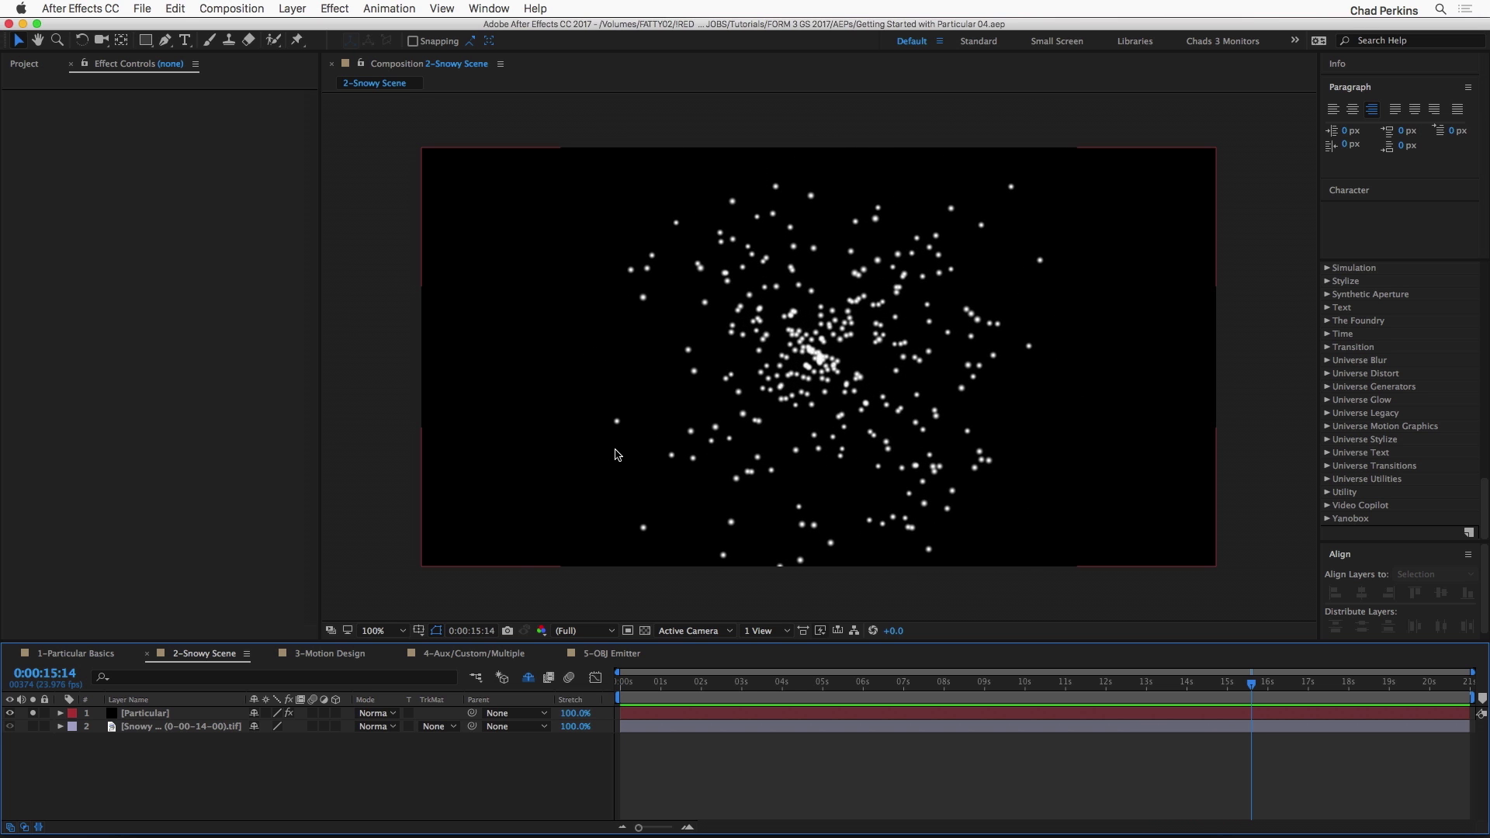
{"action": "left_click", "coordinate": [75, 653]}
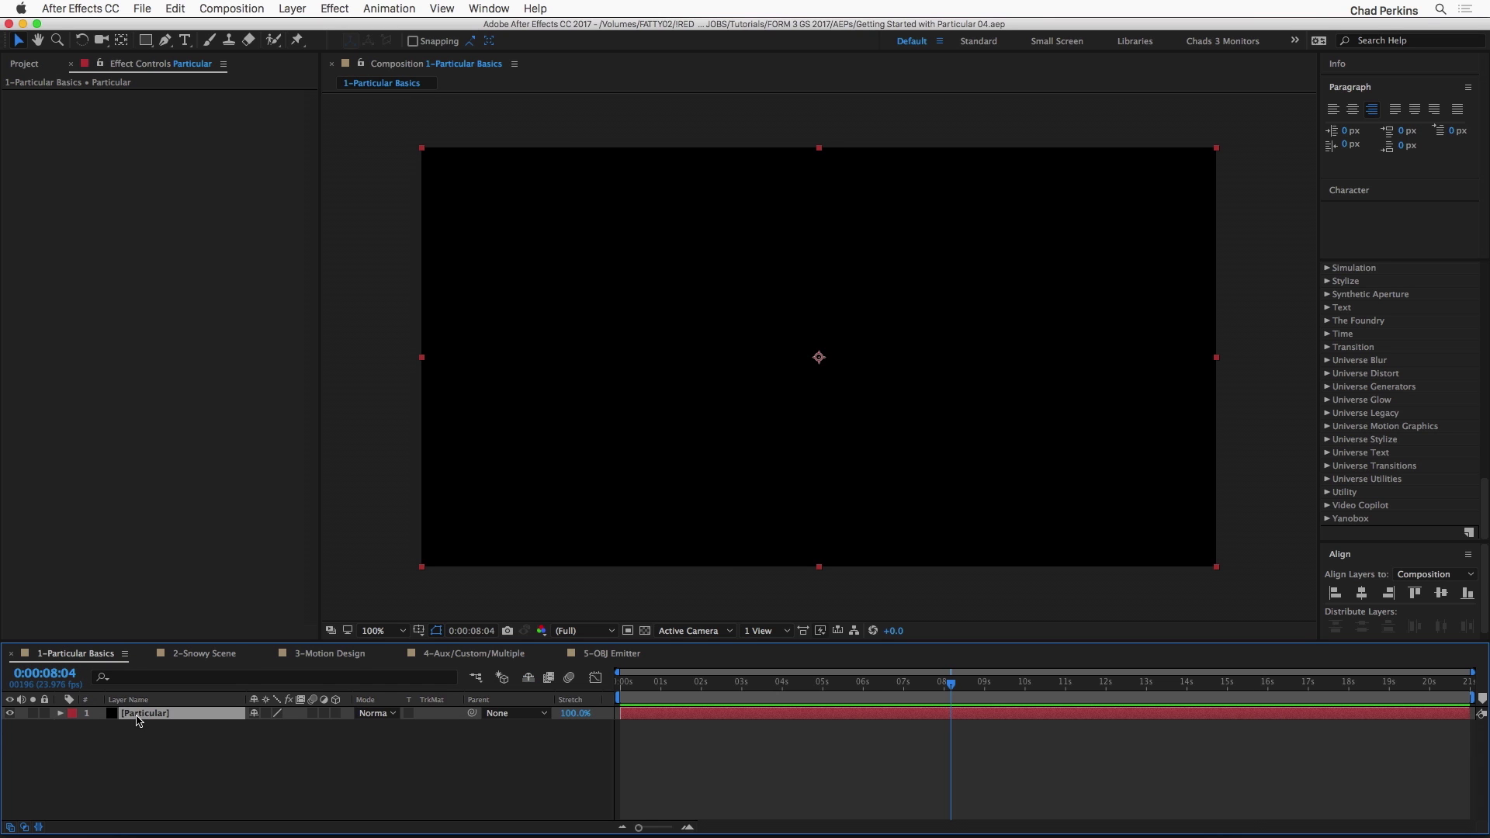
{"action": "left_click", "coordinate": [336, 10]}
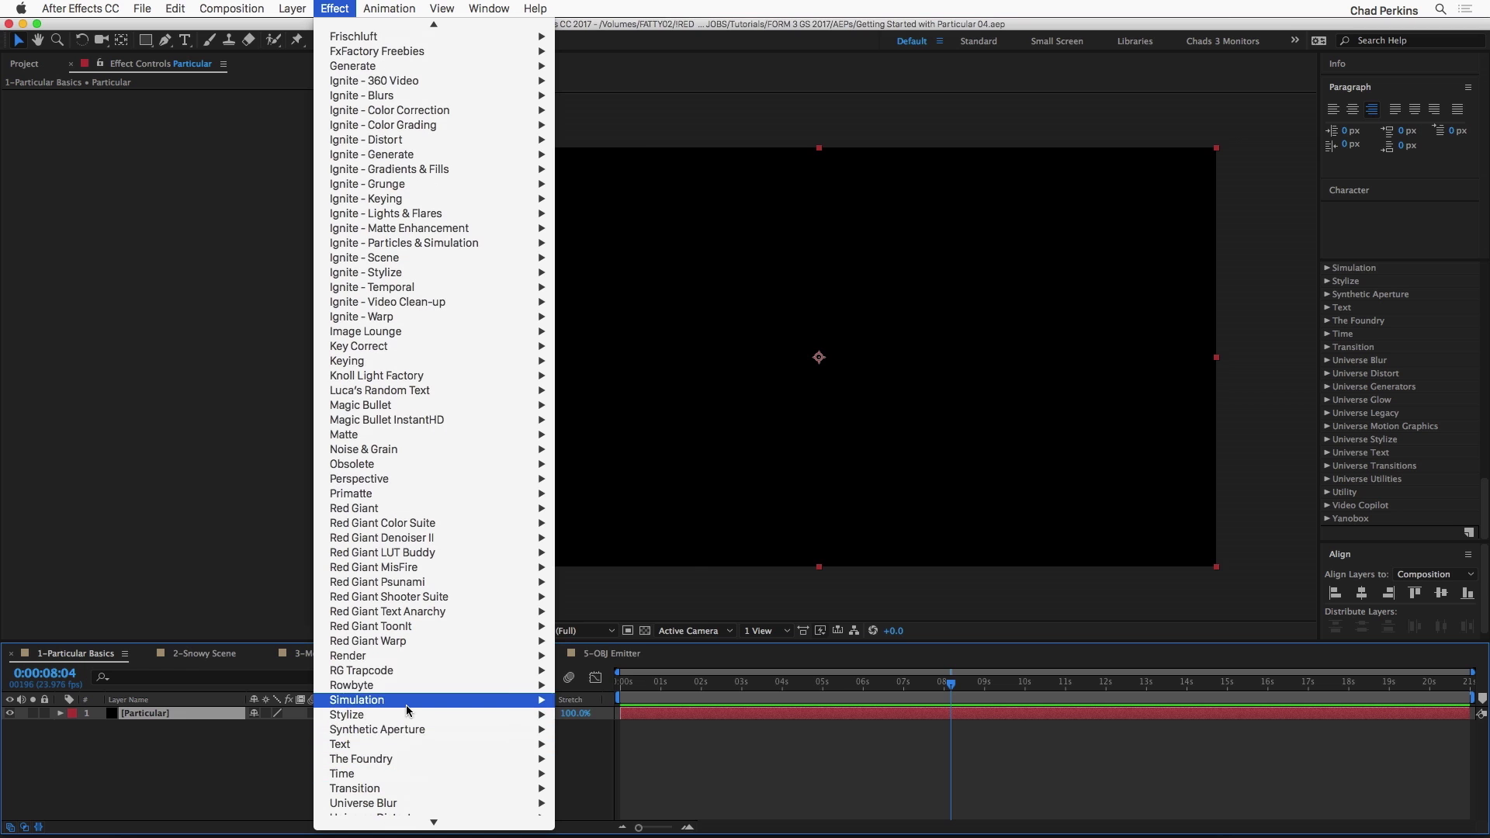
{"action": "mouse_move", "coordinate": [404, 675]}
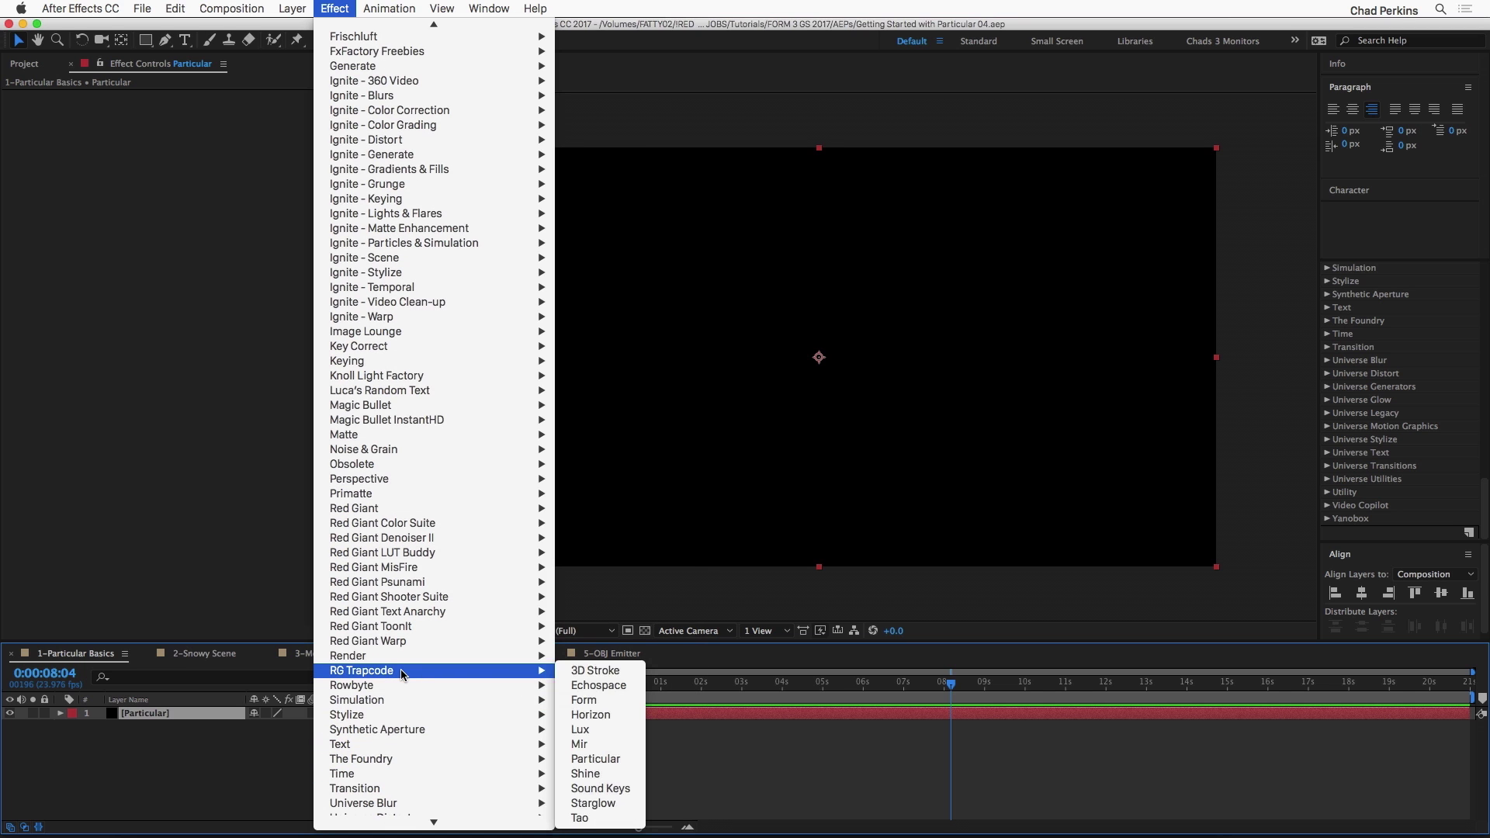
{"action": "left_click", "coordinate": [595, 759]}
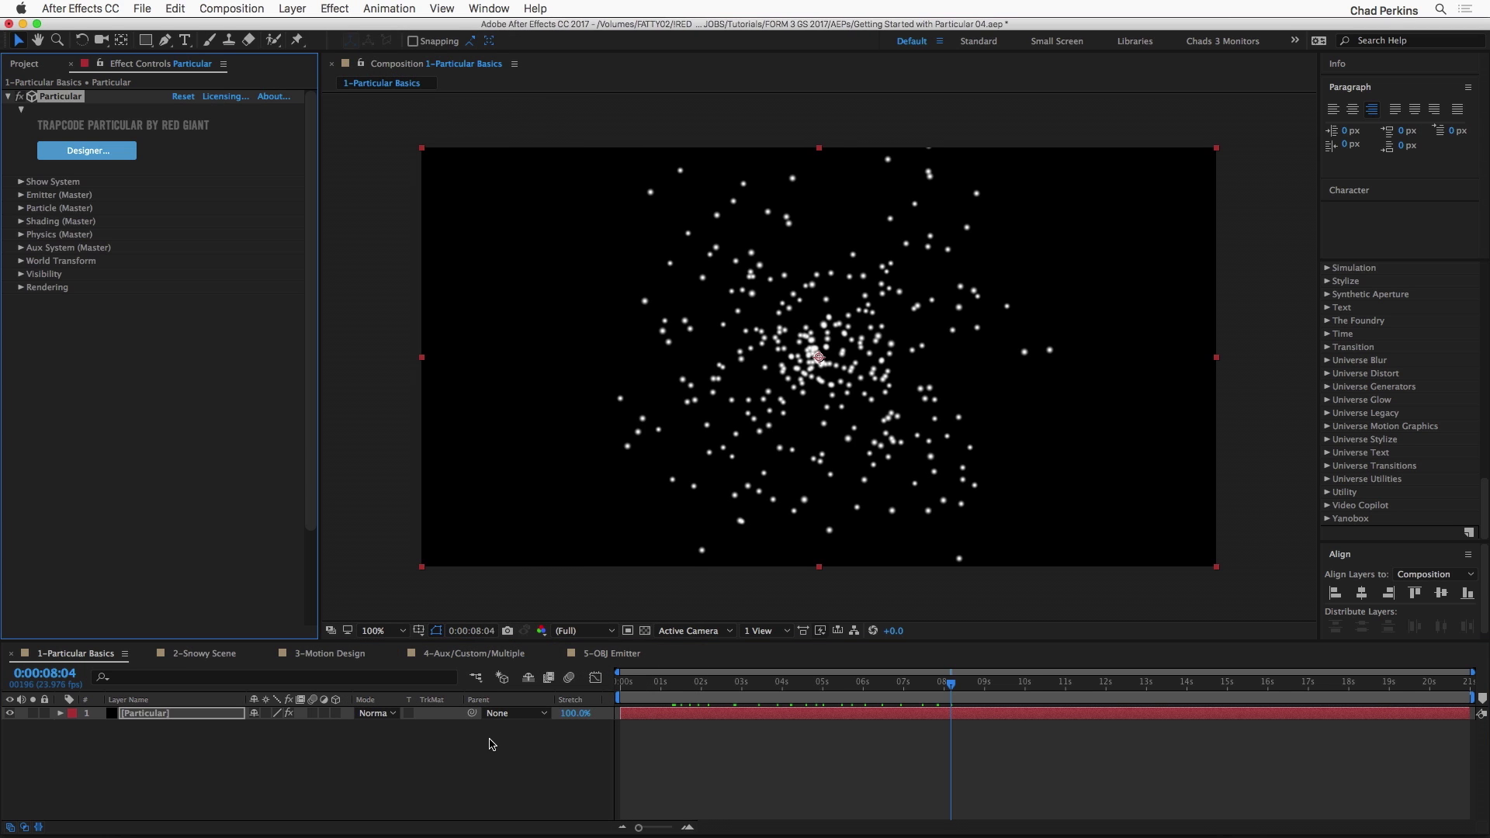
{"action": "left_click_drag", "start_coordinate": [656, 687], "coordinate": [768, 687]}
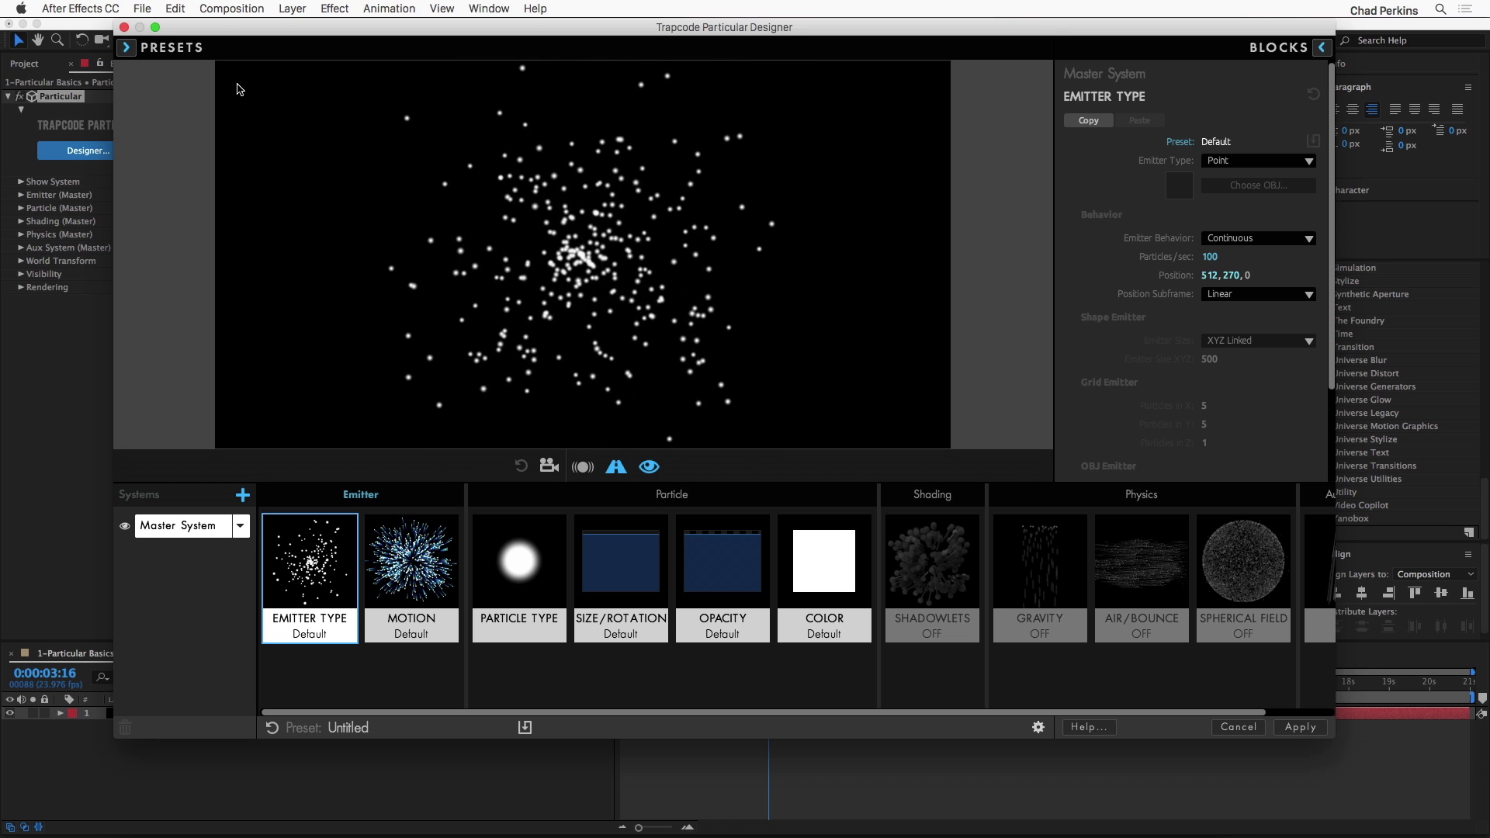
Step: Open the single system presets list in the Trapcode Particular Designer
{"action": "left_click", "coordinate": [196, 56]}
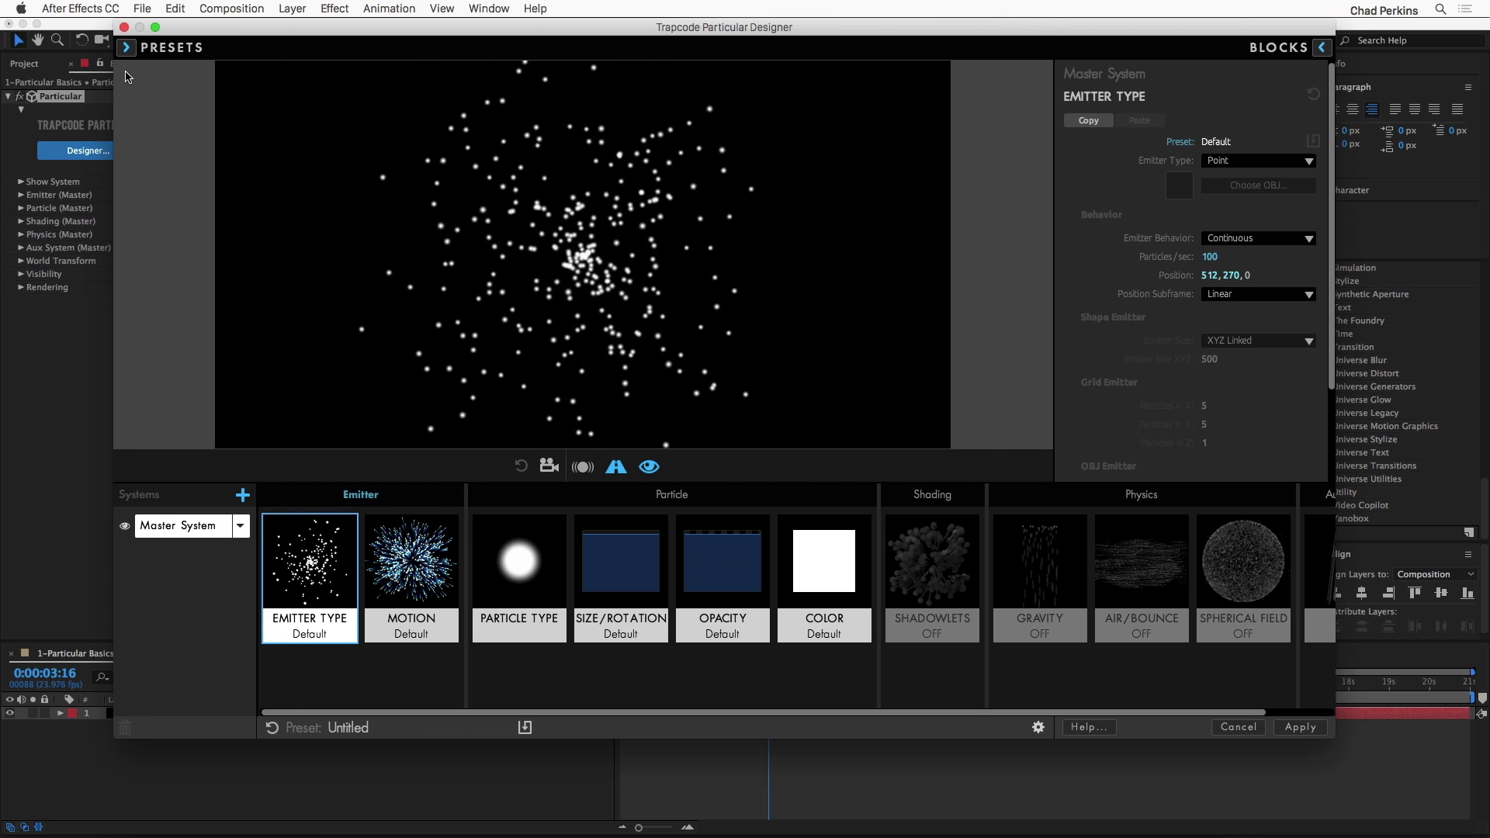
{"action": "mouse_move", "coordinate": [151, 53]}
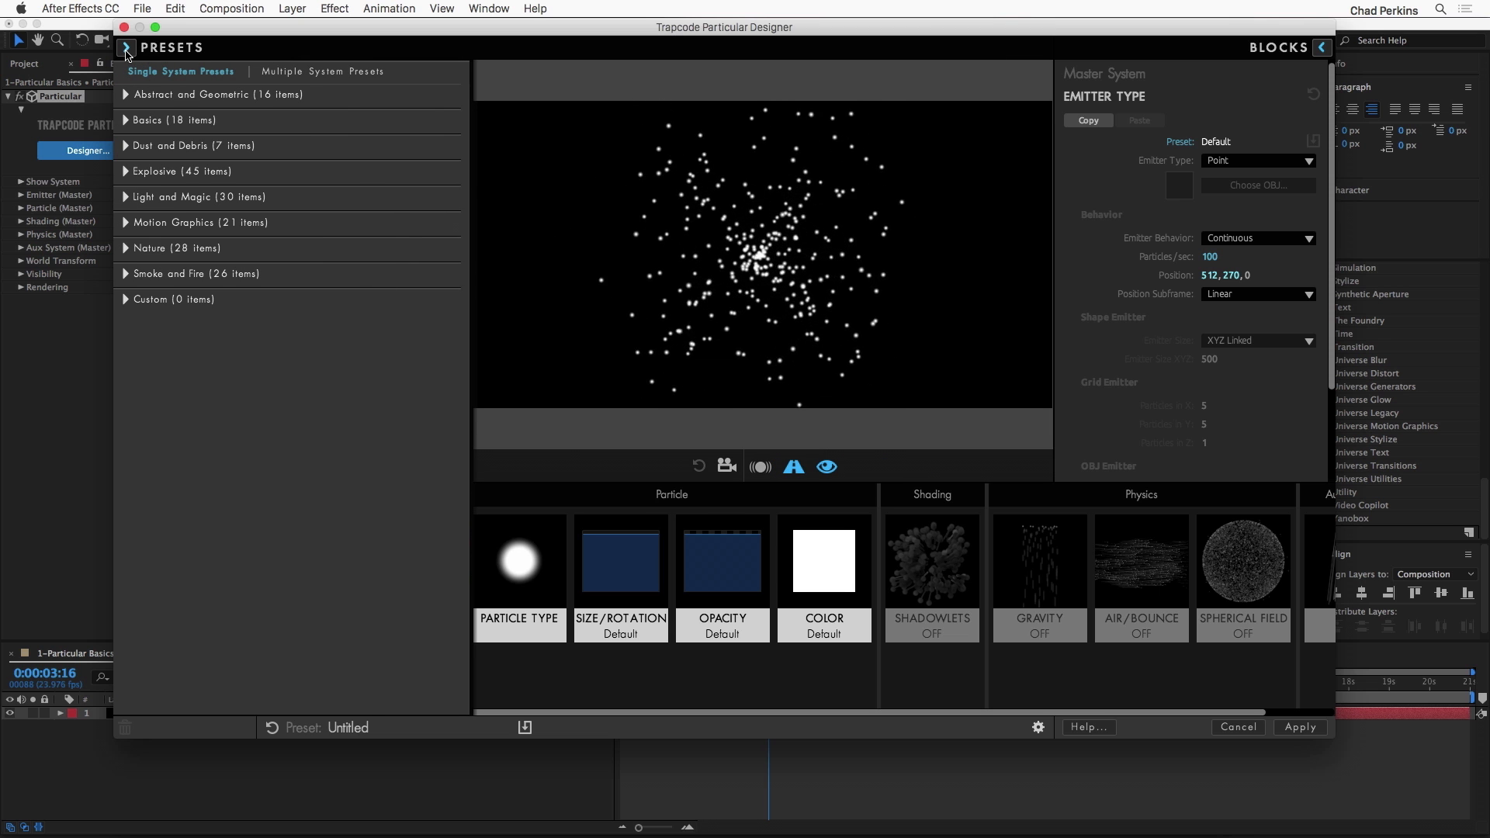
{"action": "left_click", "coordinate": [127, 49]}
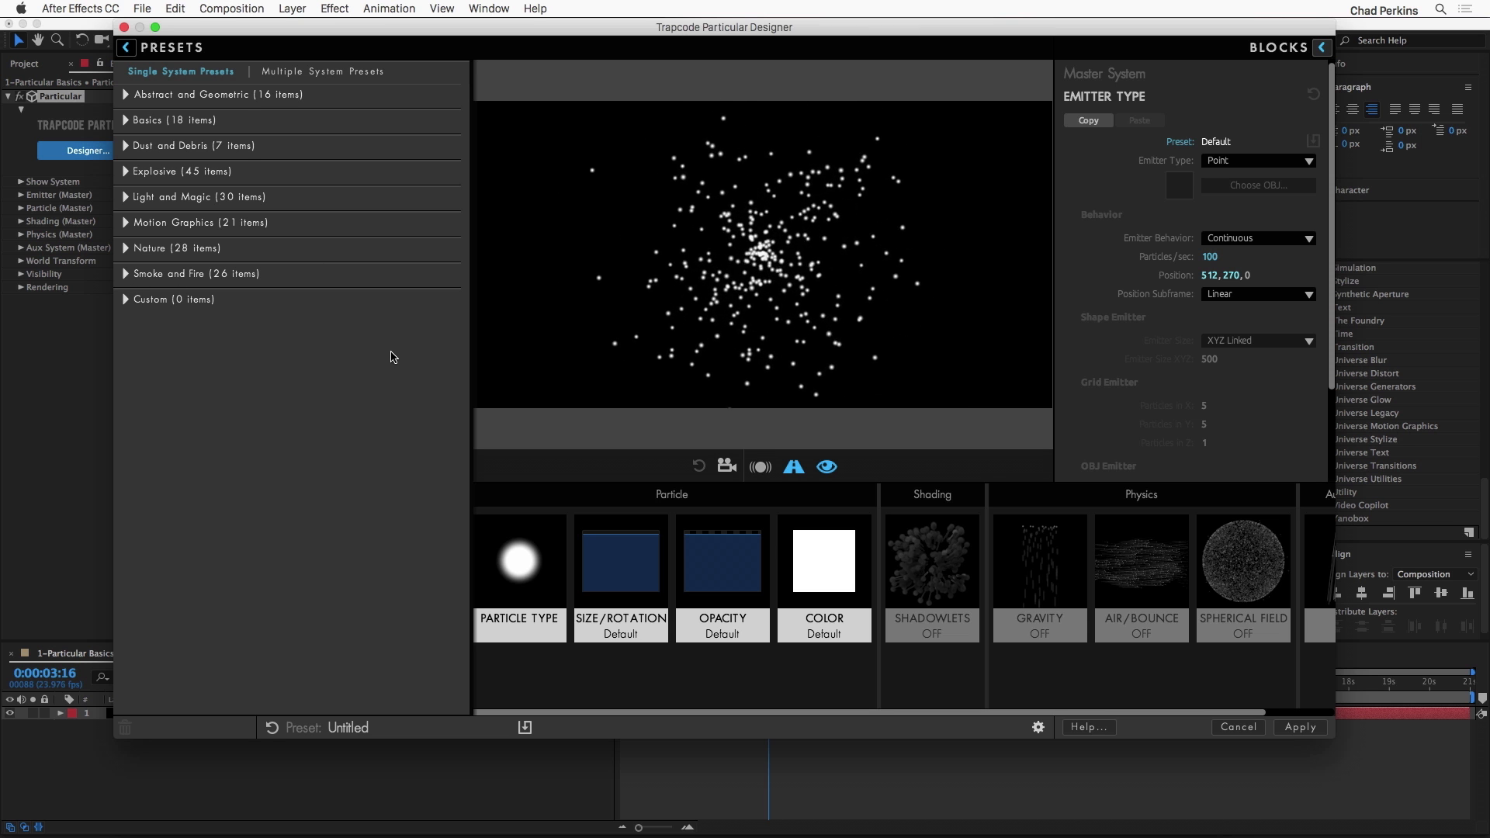
Step: Try the Explode Out preset and the fiery explosion preset below Explode Up Dark from the Explosive category
{"action": "left_click", "coordinate": [124, 172]}
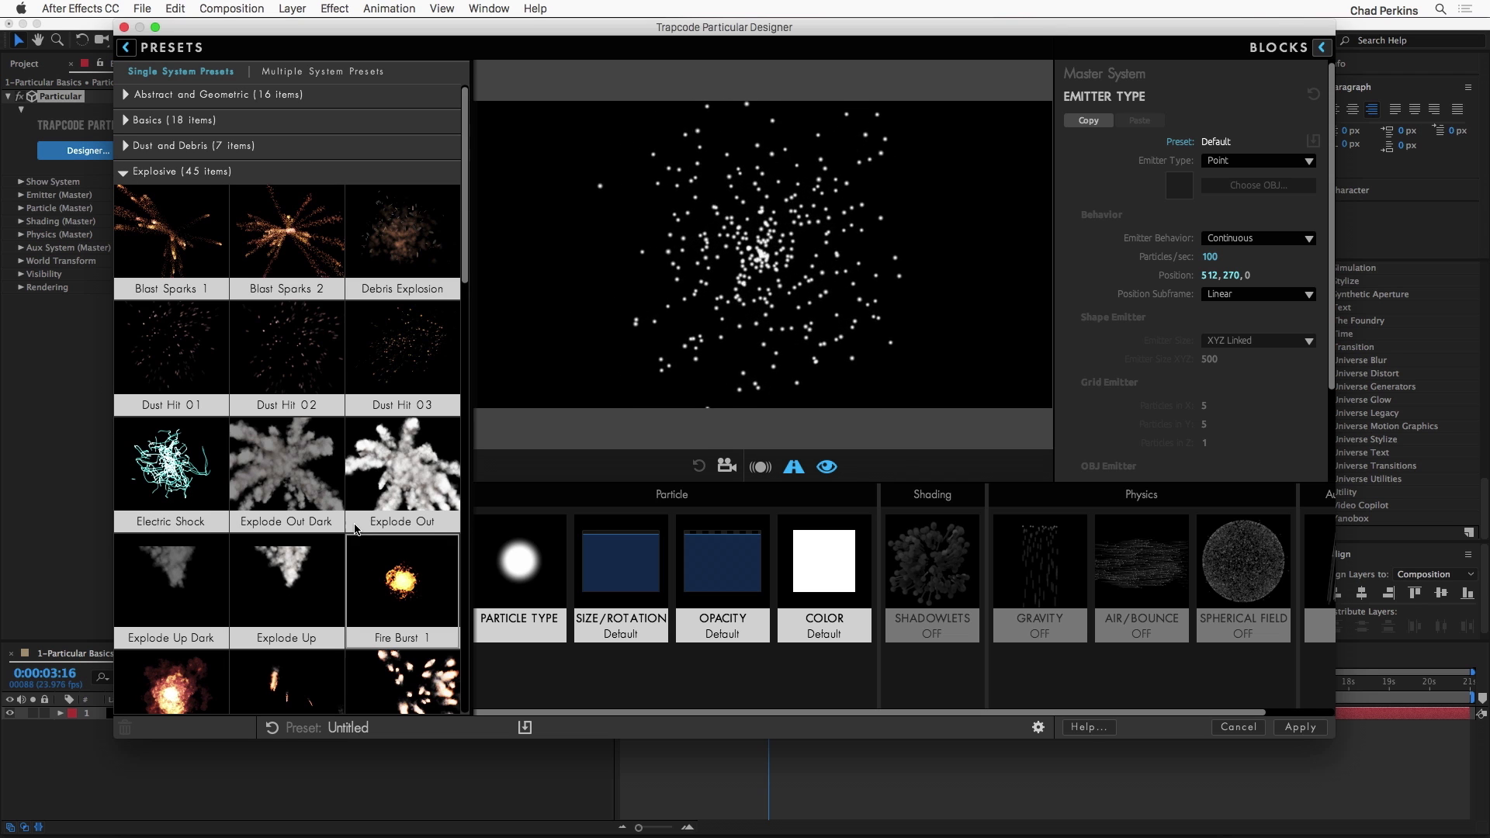
{"action": "left_click", "coordinate": [404, 467]}
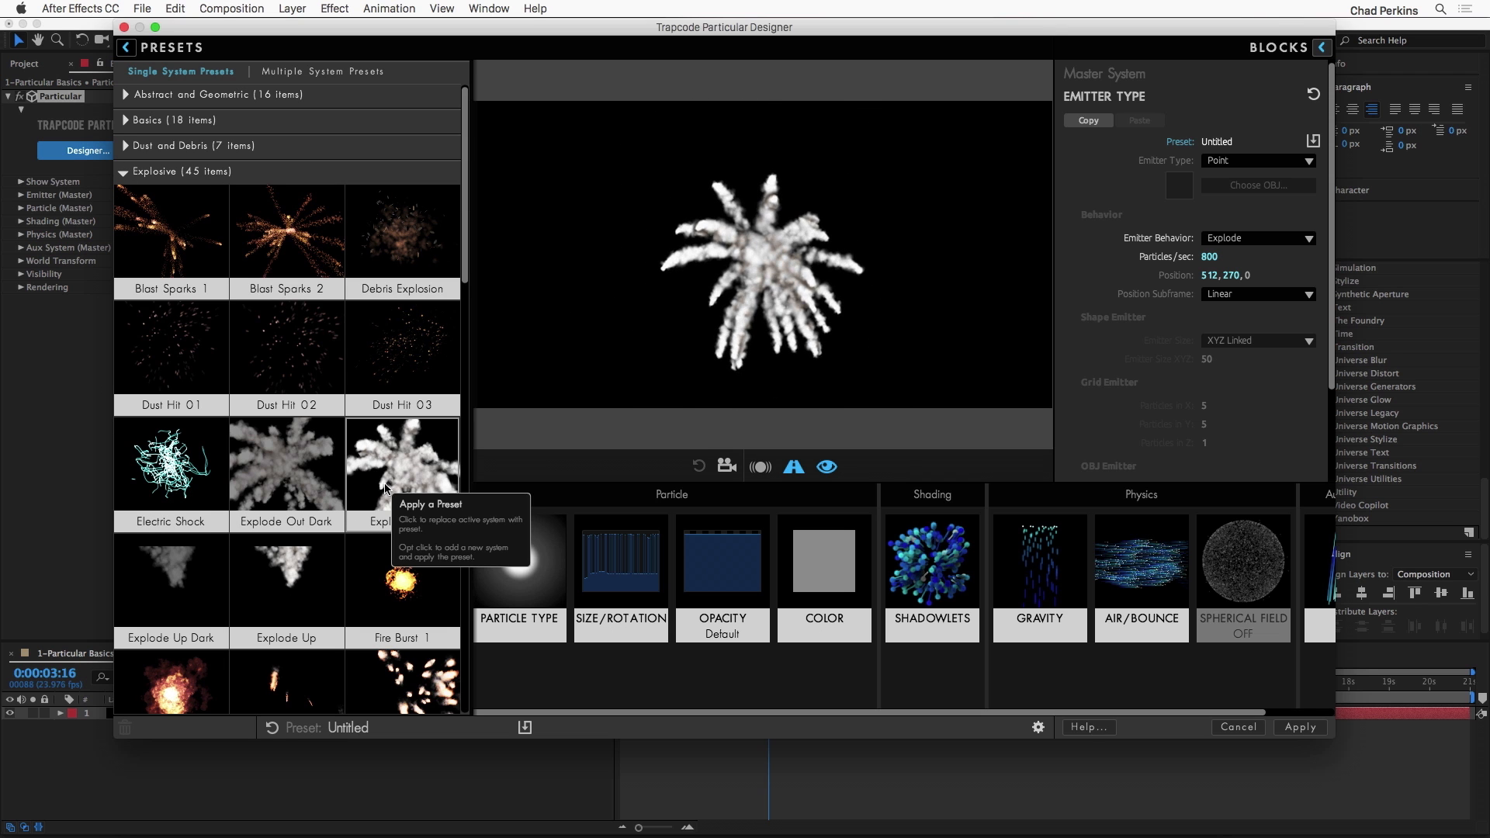
{"action": "scroll", "coordinate": [287, 582], "scroll_direction": "down", "scroll_amount": 1}
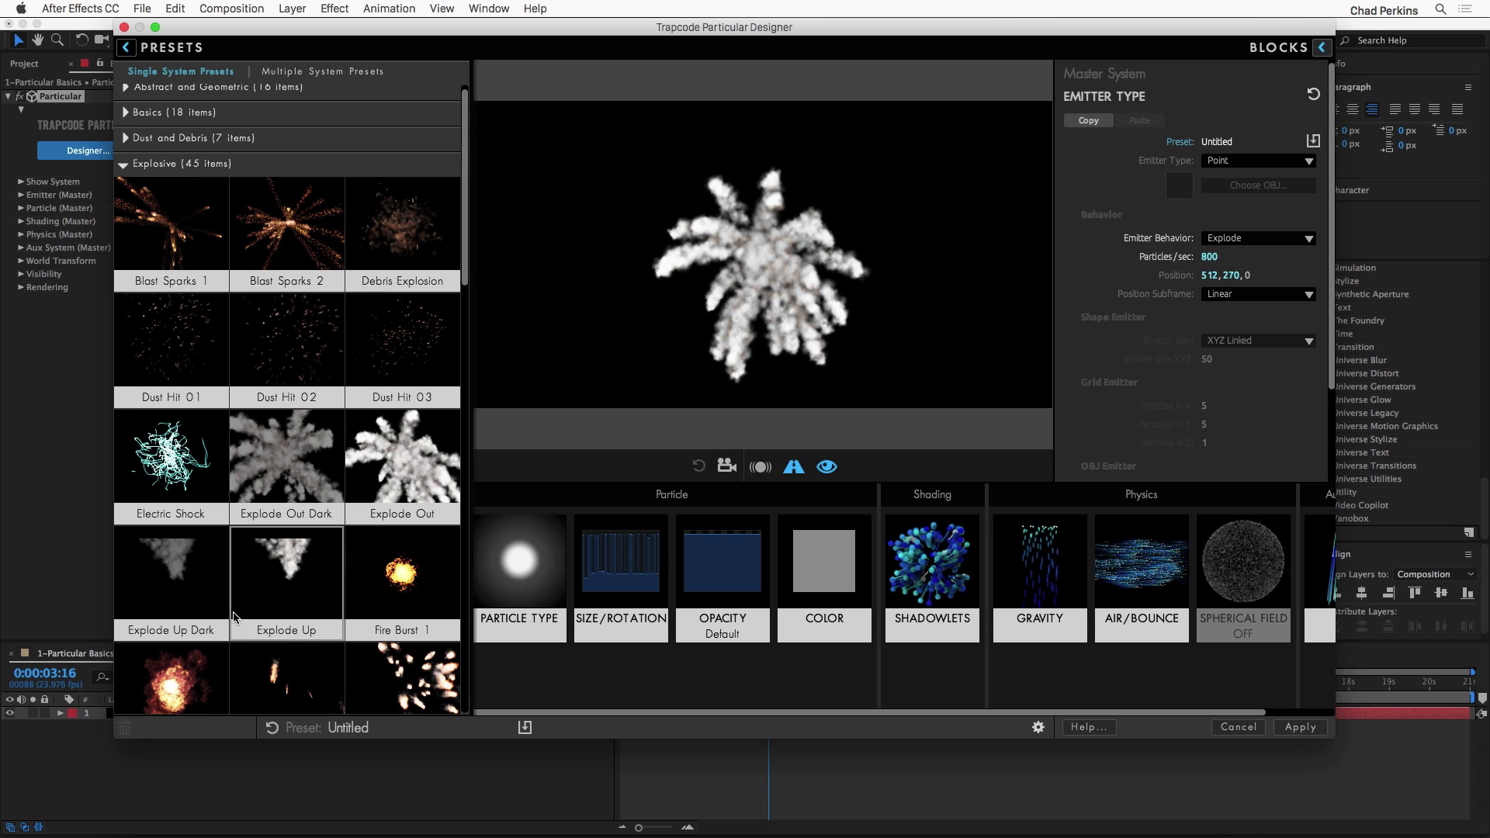
{"action": "left_click", "coordinate": [172, 669]}
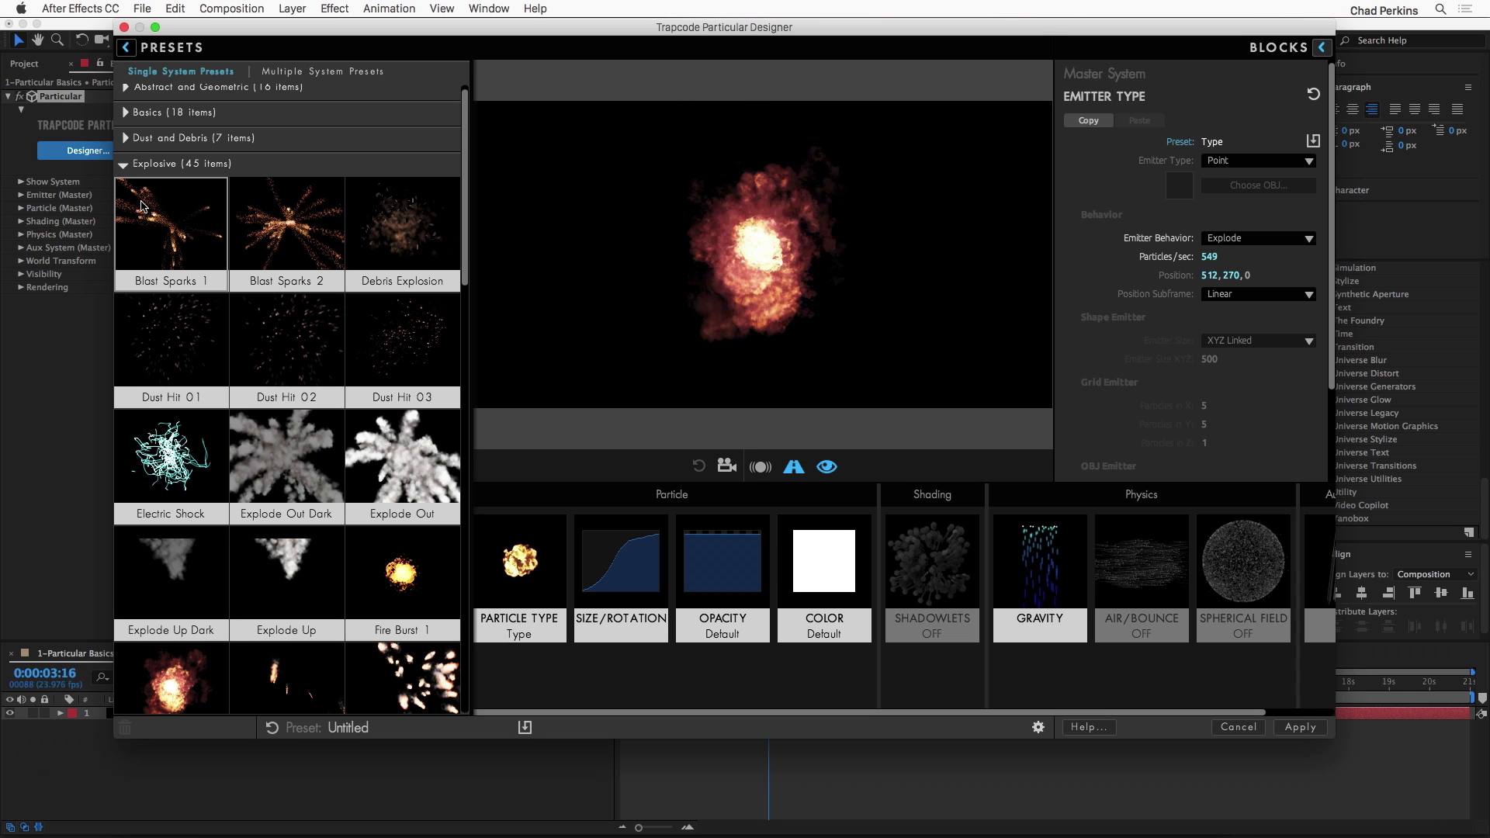
{"action": "left_click", "coordinate": [123, 163]}
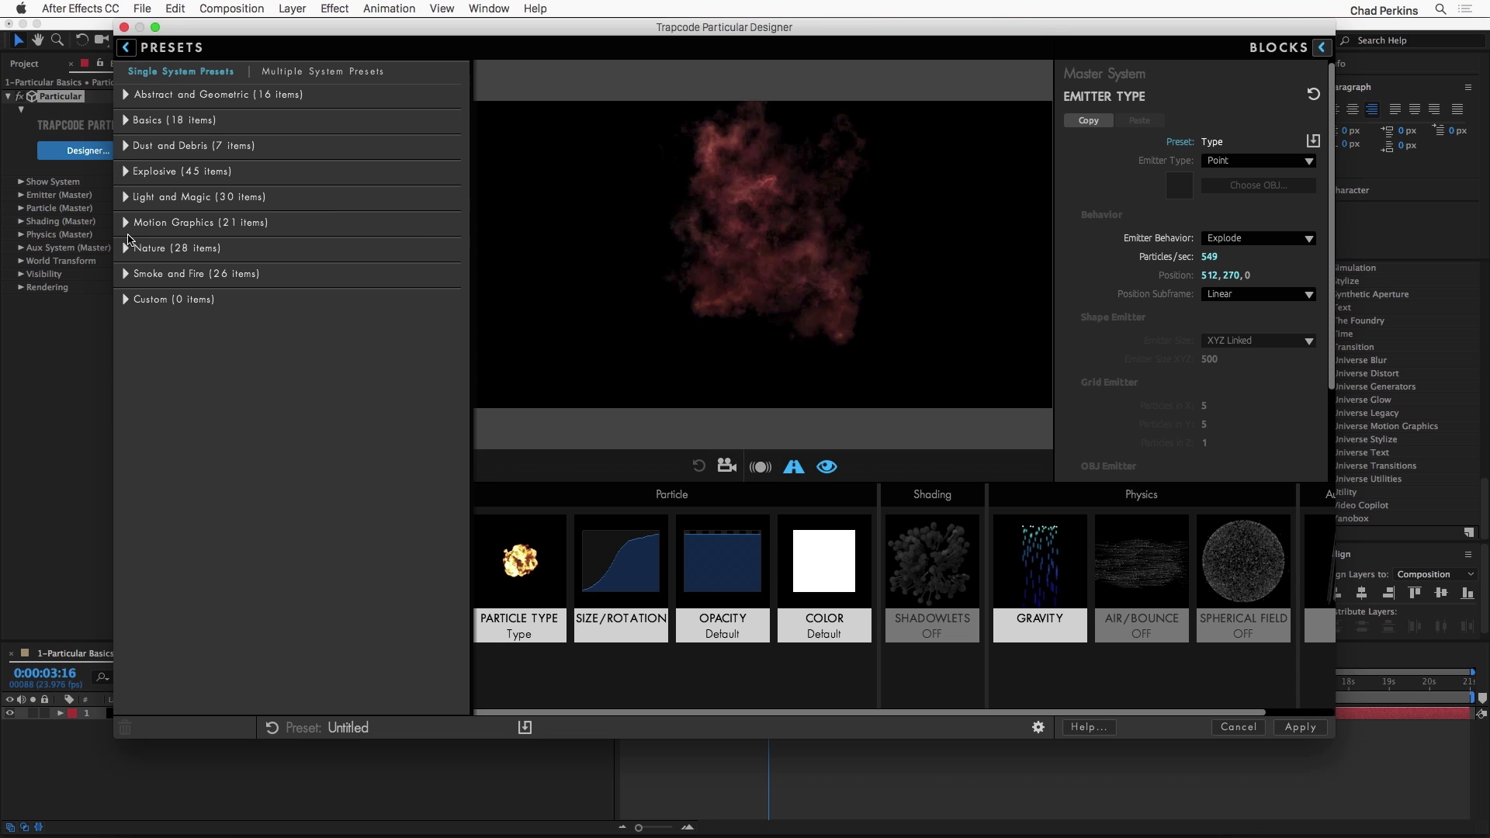
Step: Try the Ghost Trail preset from the Light and Magic category
{"action": "left_click", "coordinate": [126, 197]}
{"action": "scroll", "coordinate": [240, 533], "scroll_direction": "down", "scroll_amount": 1}
{"action": "scroll", "coordinate": [241, 533], "scroll_direction": "down", "scroll_amount": 1}
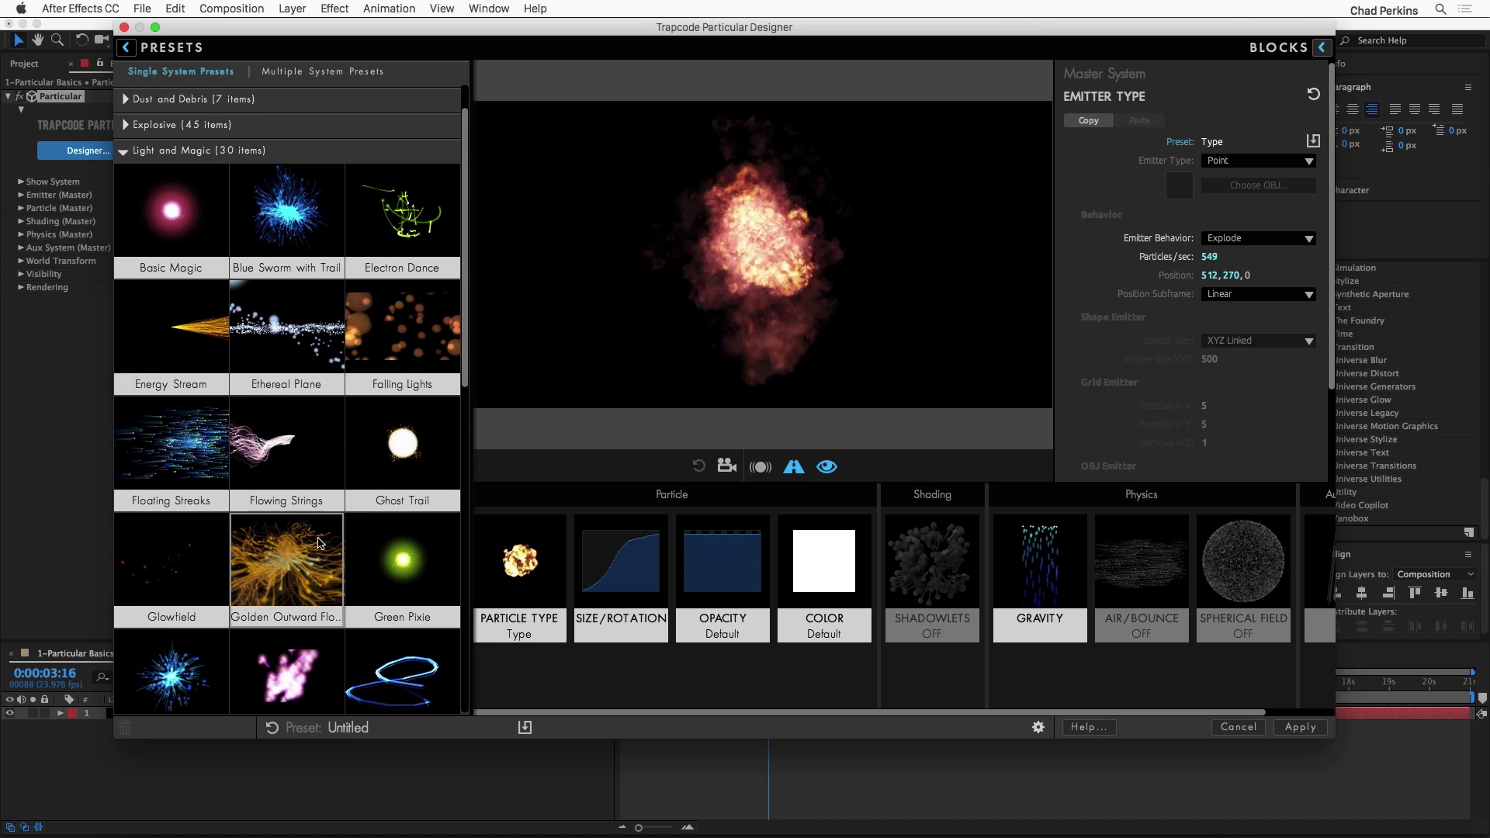
{"action": "left_click", "coordinate": [392, 449]}
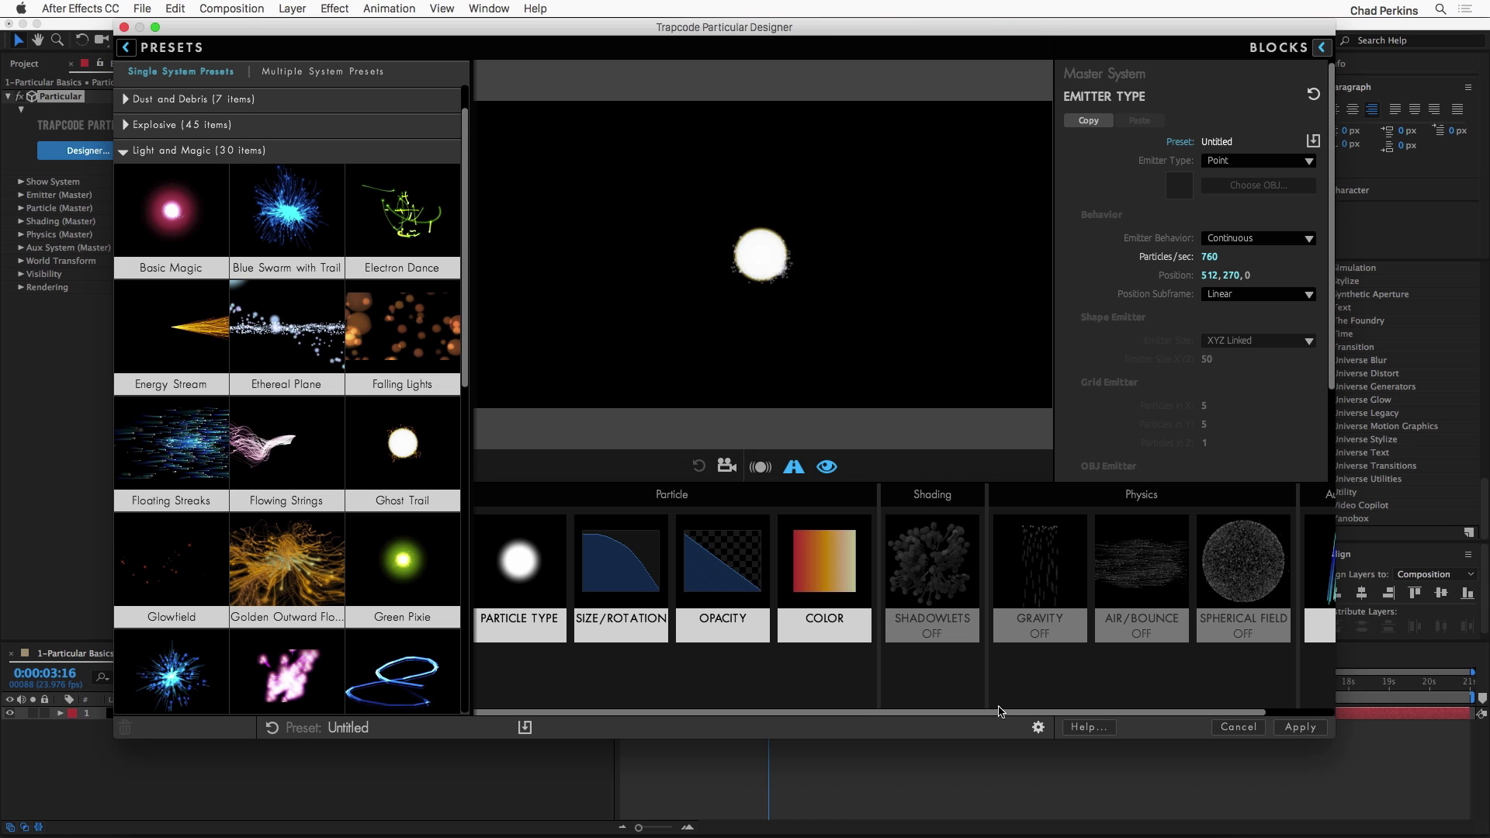
Step: Switch the Designer's acceleration to GPU and test the preview's response by moving the emitter
{"action": "left_click", "coordinate": [1039, 729]}
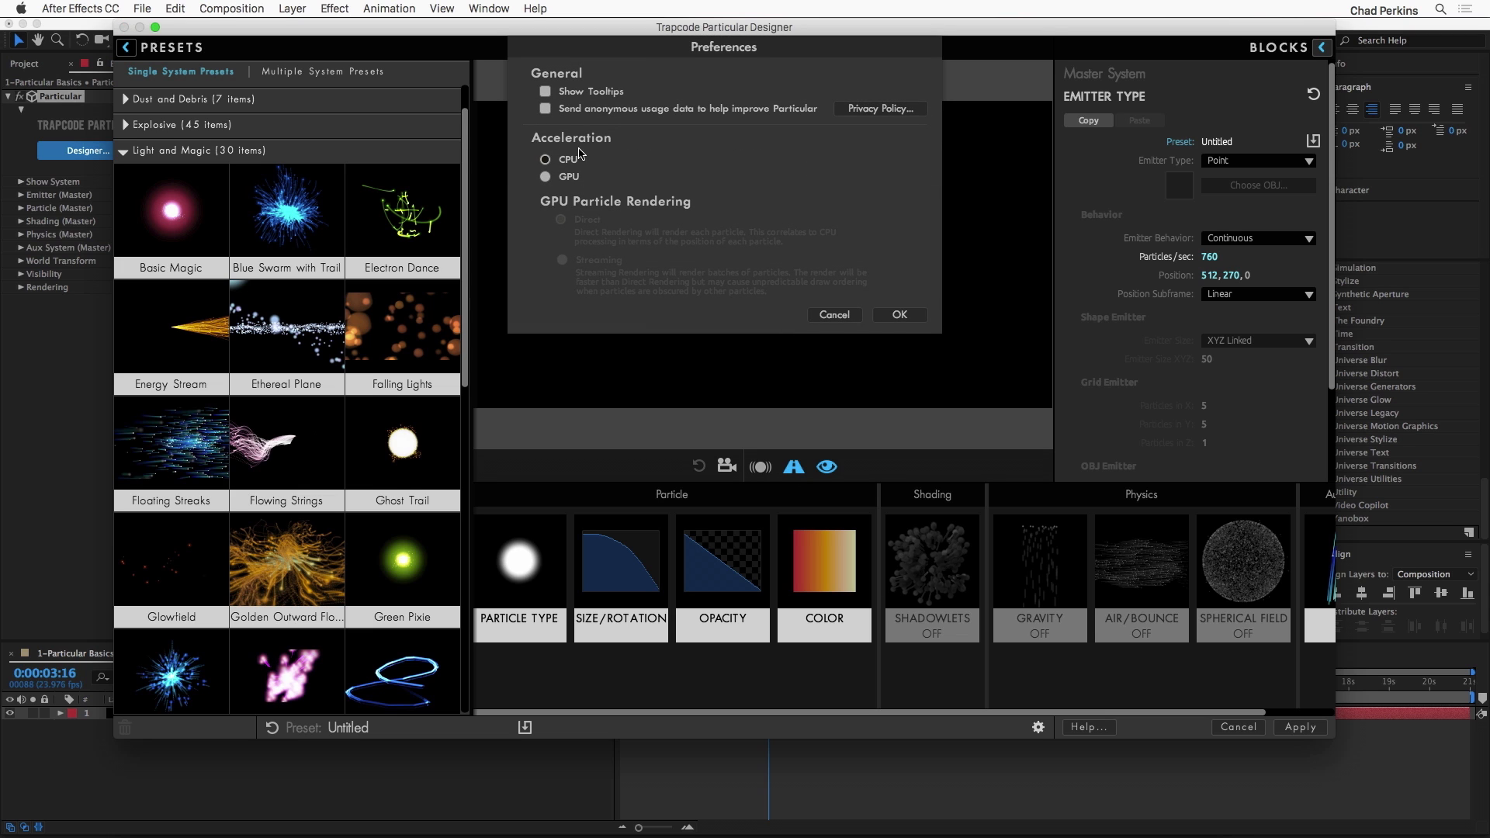
{"action": "left_click", "coordinate": [544, 176]}
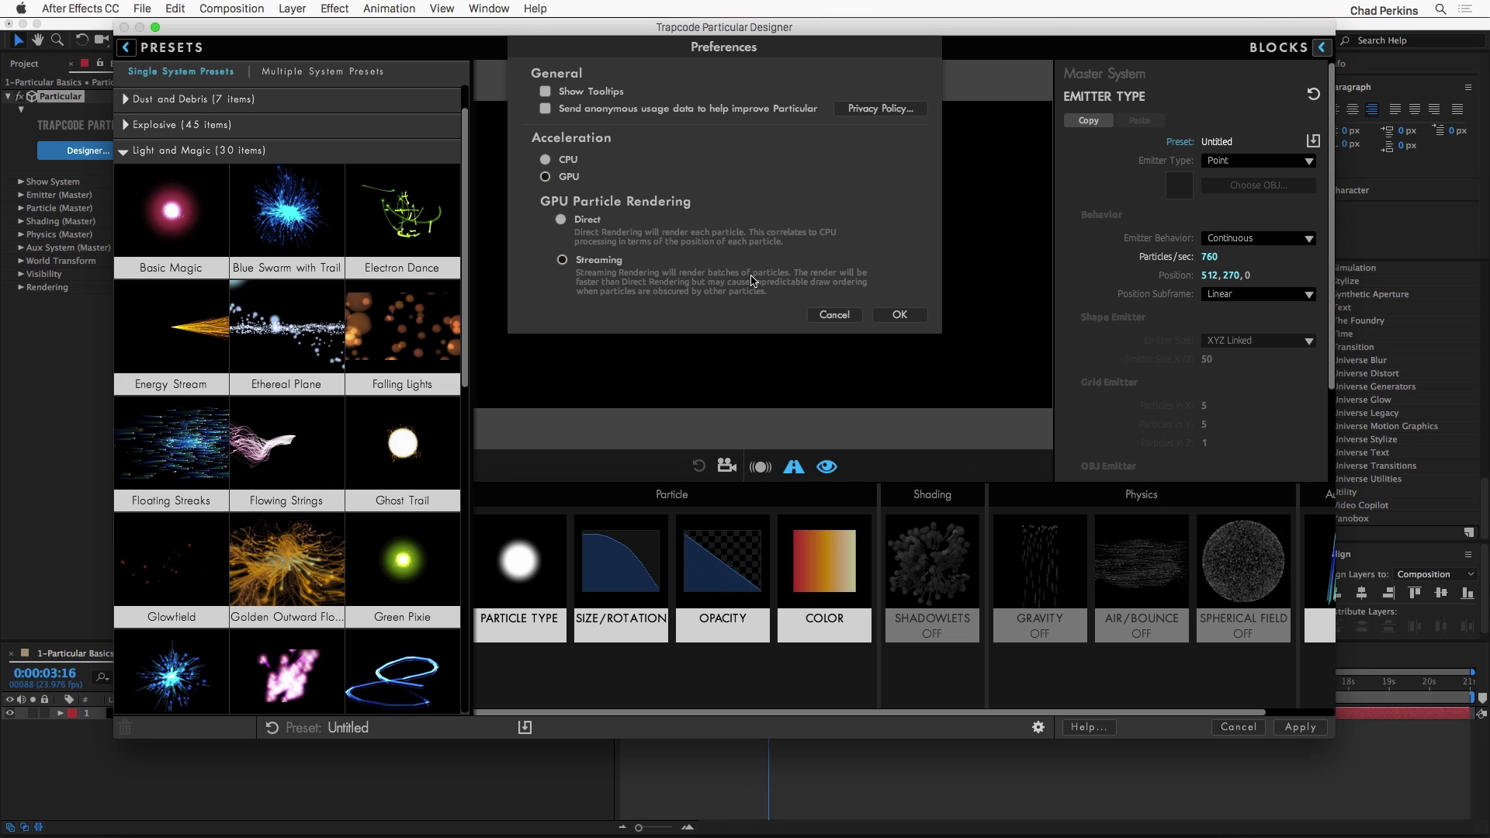
{"action": "left_click", "coordinate": [899, 315]}
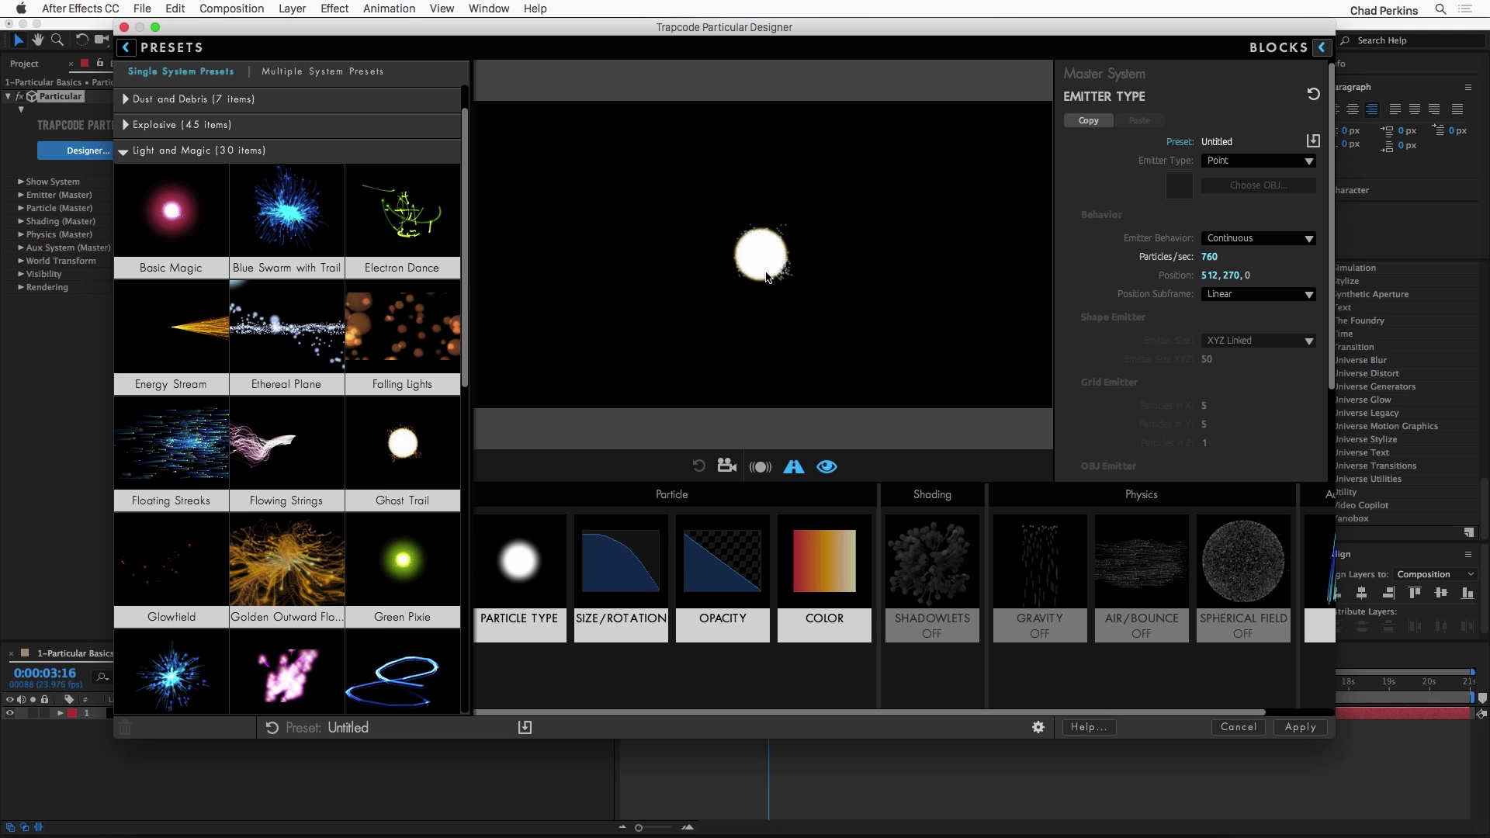
{"action": "left_click_drag", "start_coordinate": [752, 253], "coordinate": [808, 284]}
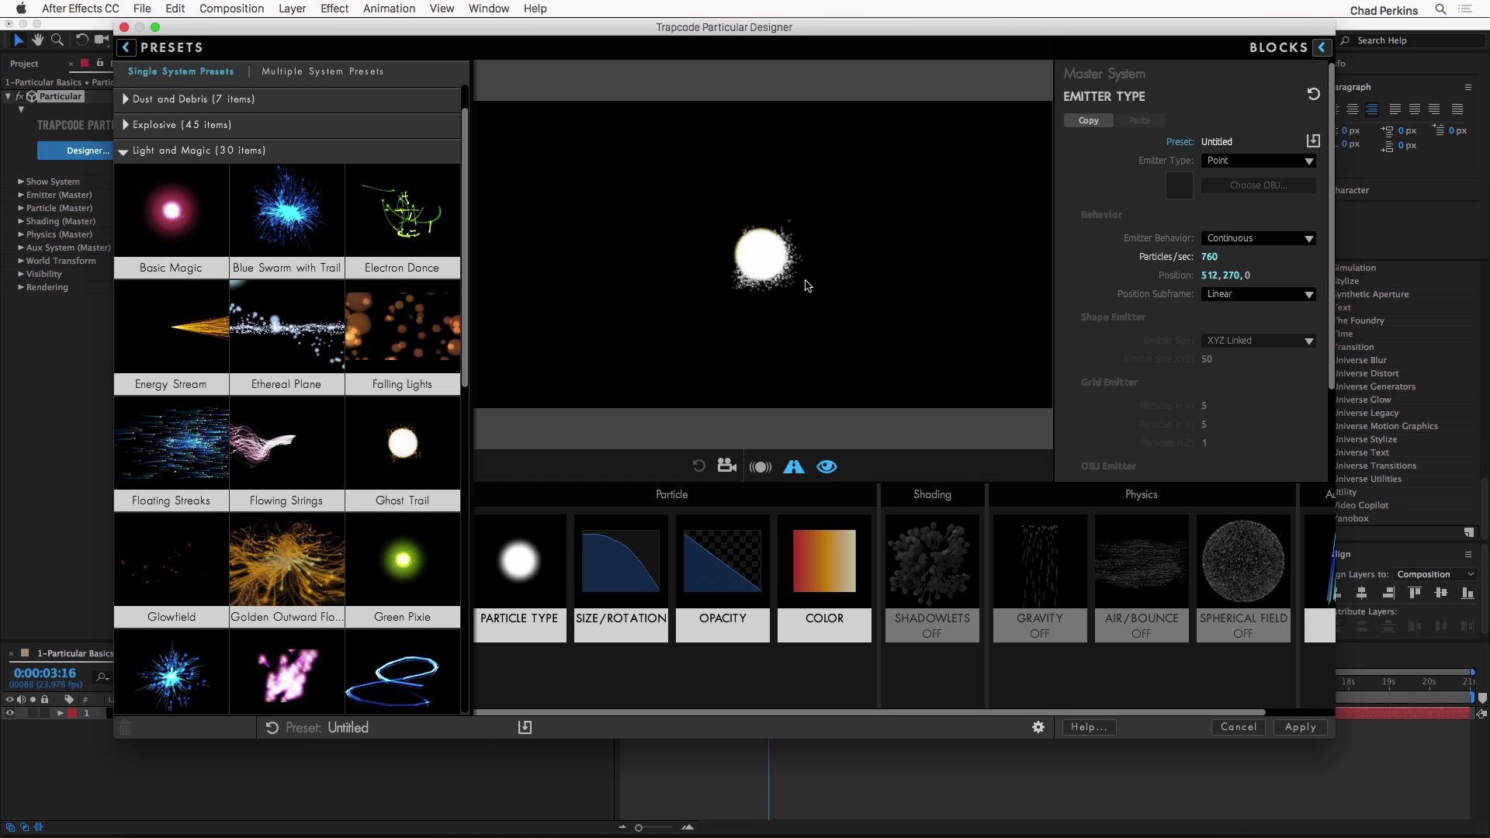
Step: Load the Floating Streaks preset and enable the preview camera to view the particles from another angle
{"action": "scroll", "coordinate": [318, 337], "scroll_direction": "down", "scroll_amount": 5}
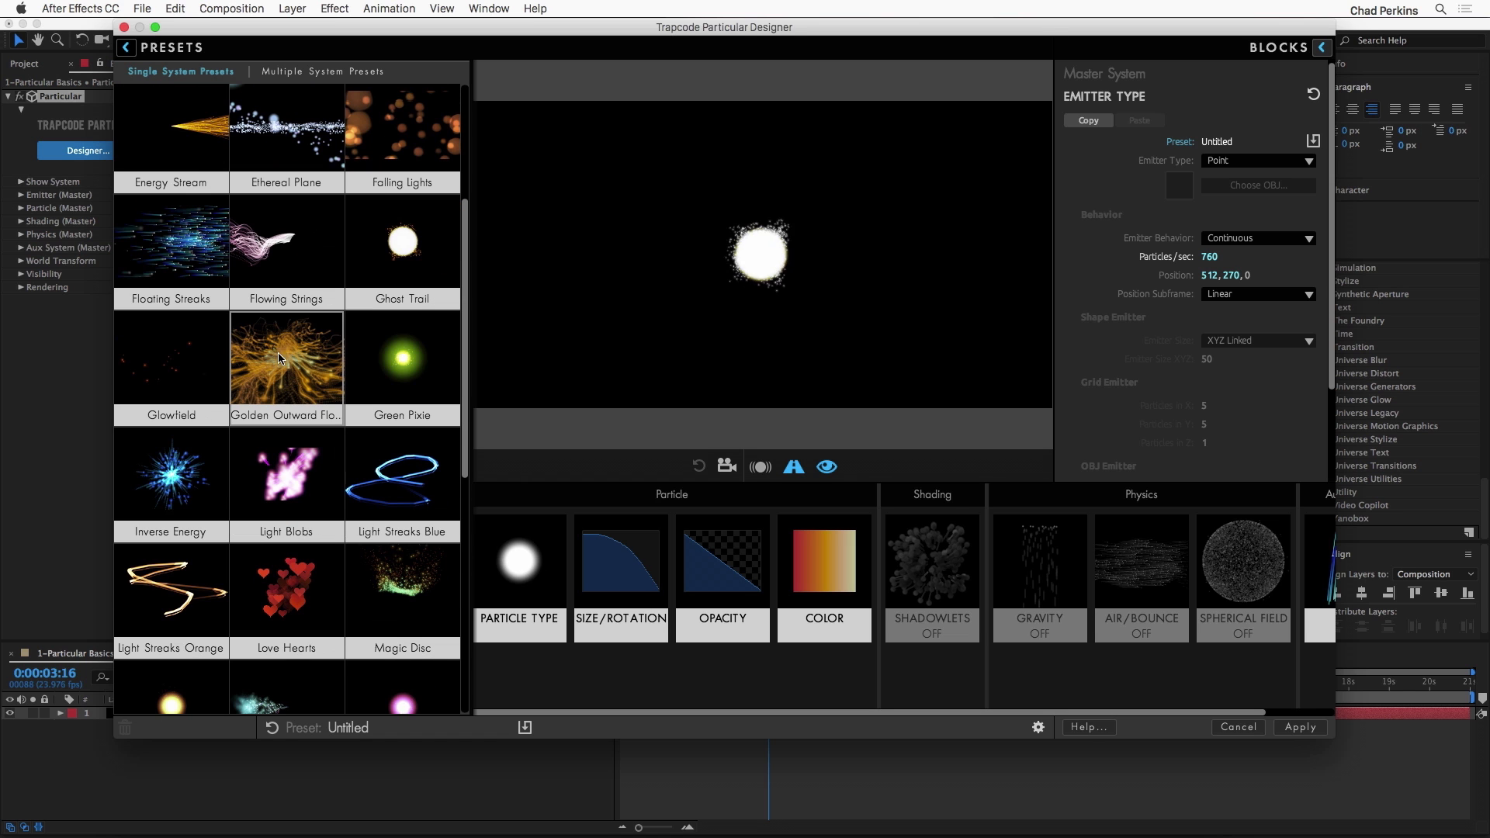
{"action": "left_click", "coordinate": [186, 260]}
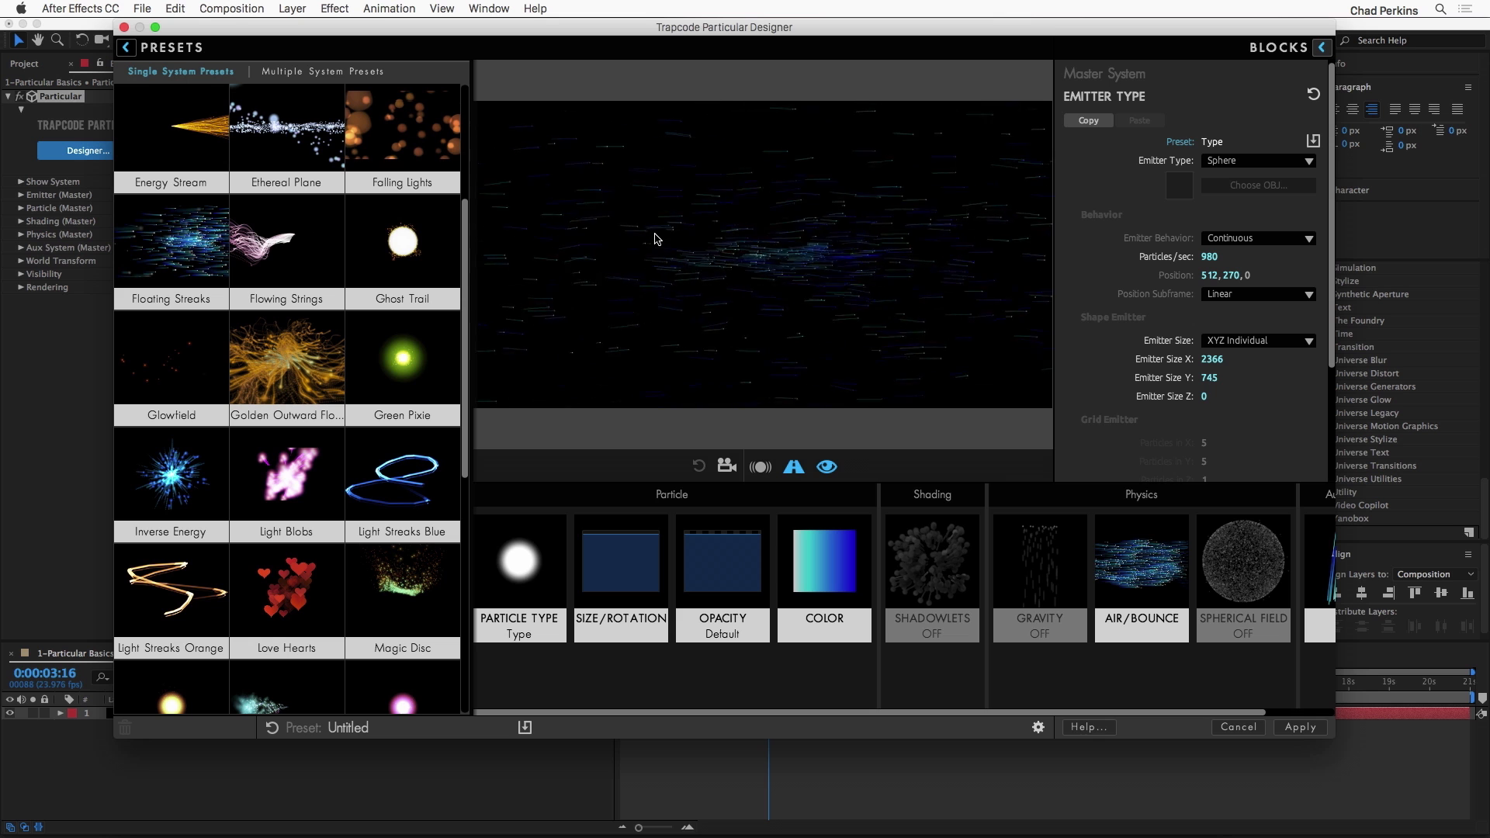
{"action": "left_click", "coordinate": [726, 469]}
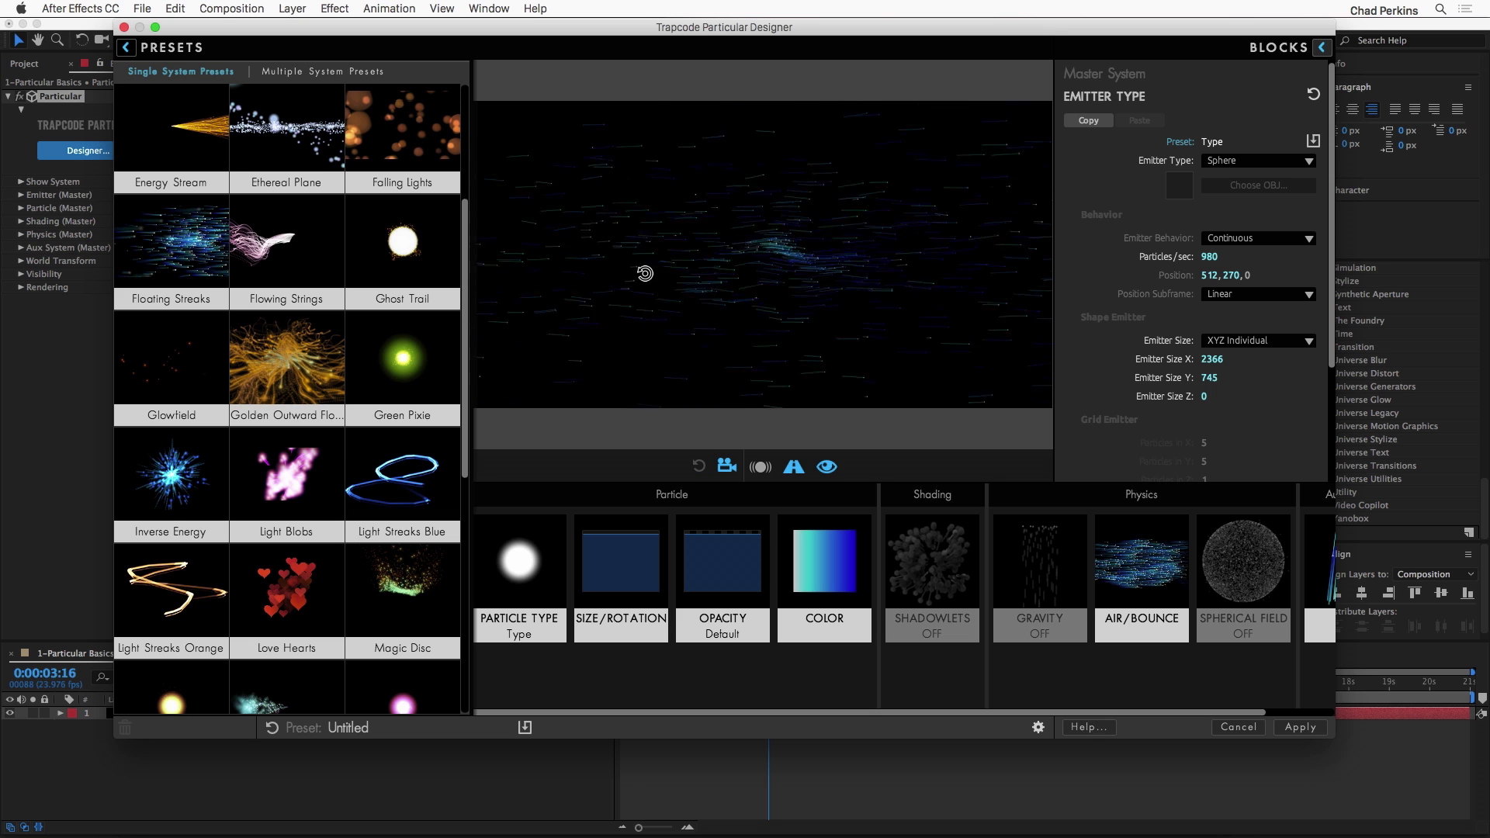
{"action": "mouse_move", "coordinate": [692, 267]}
{"action": "left_mouse_down"}
{"action": "mouse_move", "coordinate": [749, 267]}
{"action": "mouse_move", "coordinate": [698, 277]}
{"action": "left_mouse_up"}
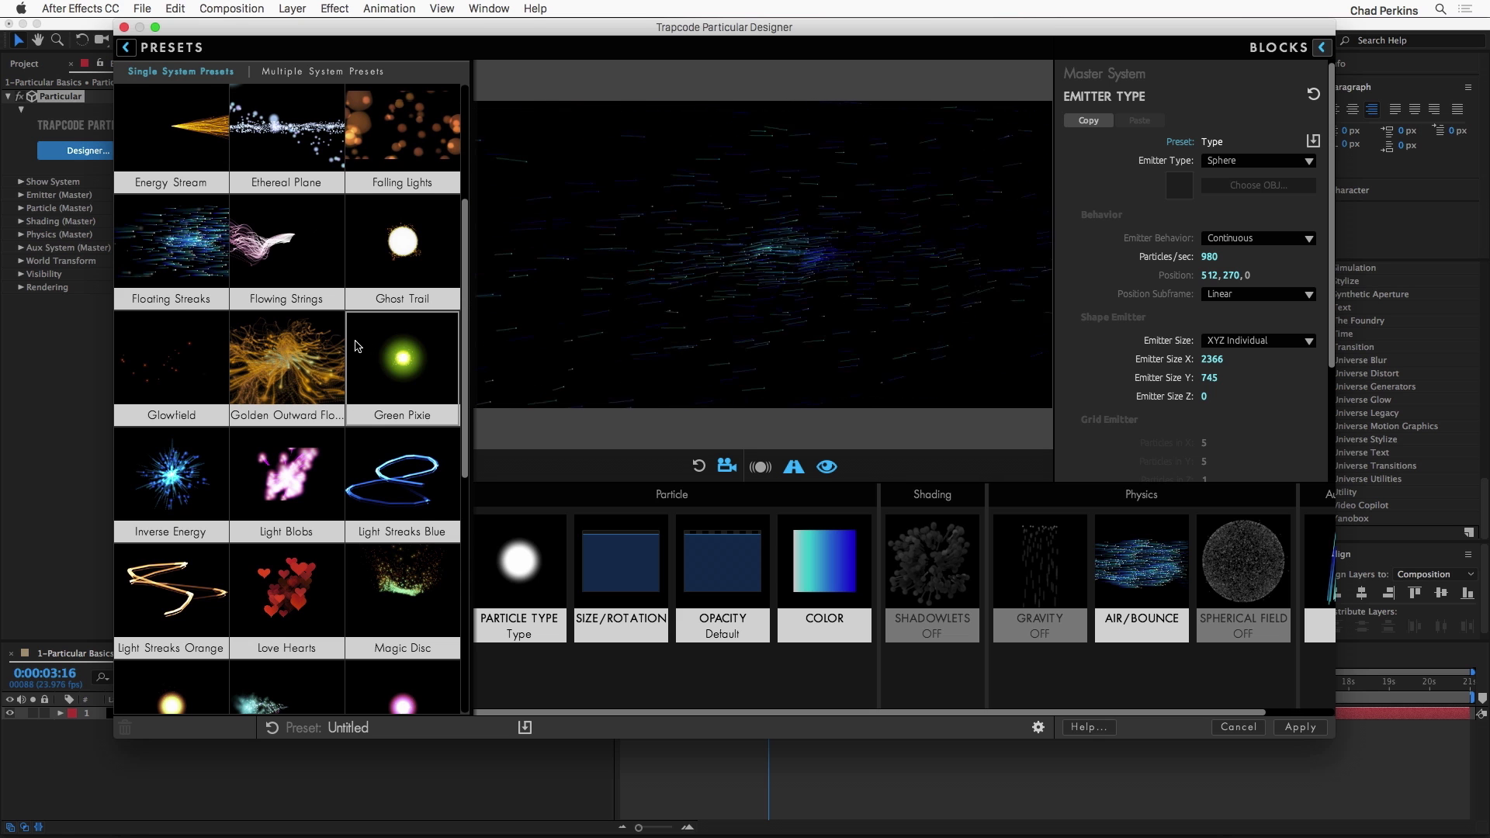
Step: Apply the Organic Lines preset from the Light and Magic category and close the presets list
{"action": "scroll", "coordinate": [346, 339], "scroll_direction": "down", "scroll_amount": 5}
{"action": "scroll", "coordinate": [346, 339], "scroll_direction": "down", "scroll_amount": 8}
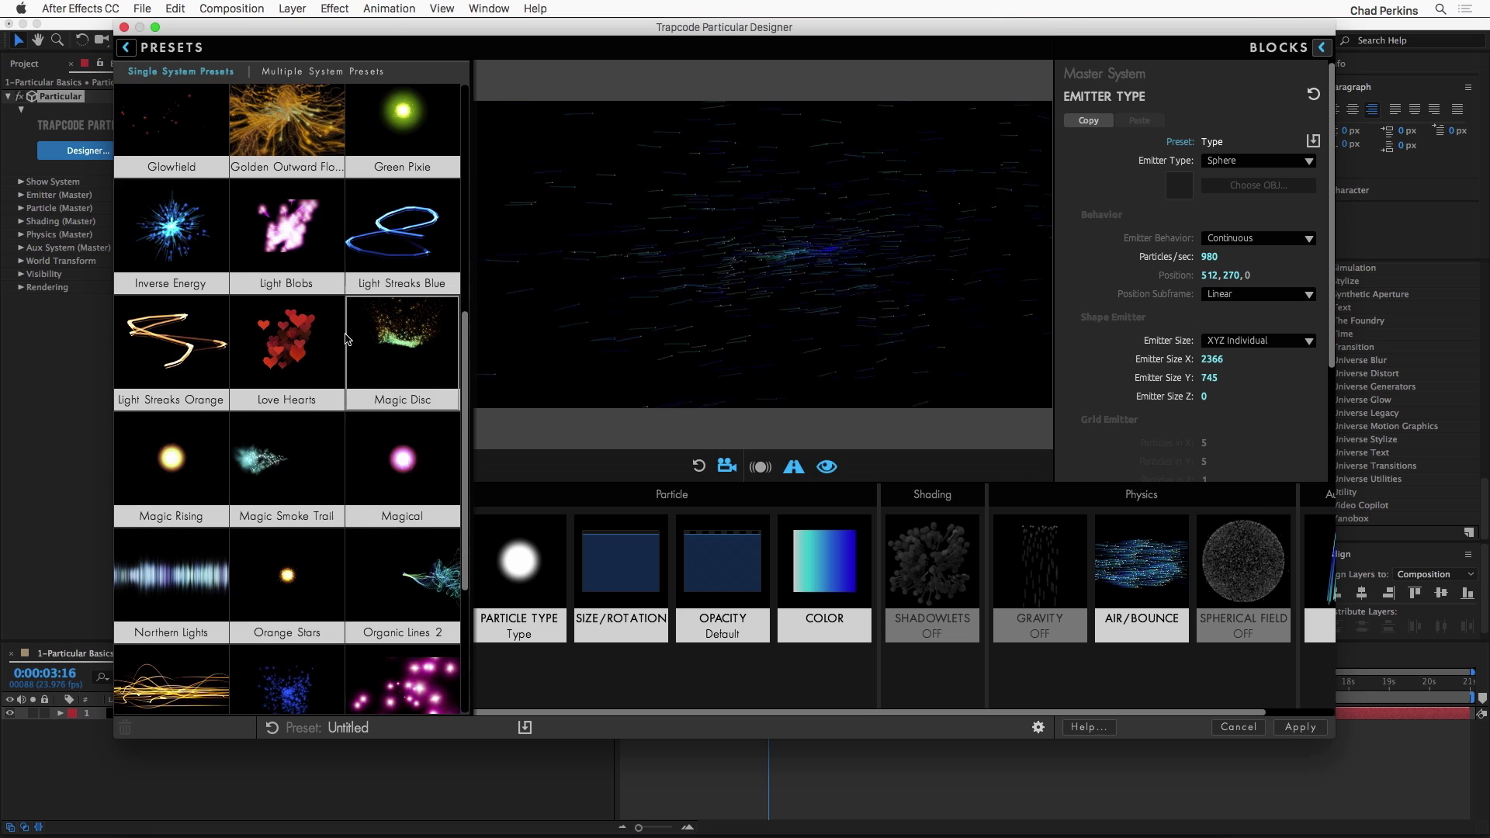
{"action": "left_click", "coordinate": [187, 569]}
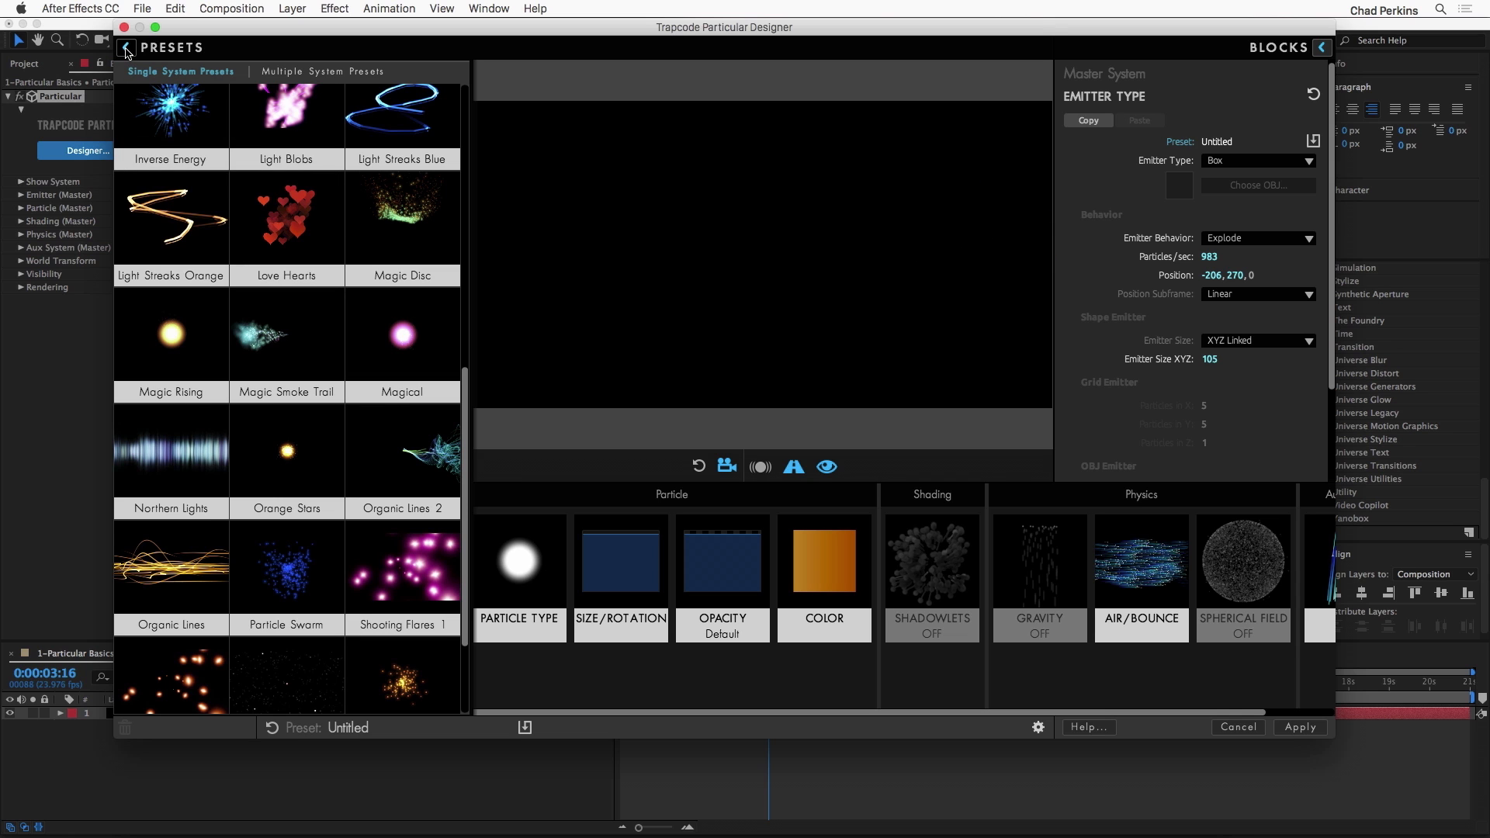
{"action": "left_click", "coordinate": [127, 48]}
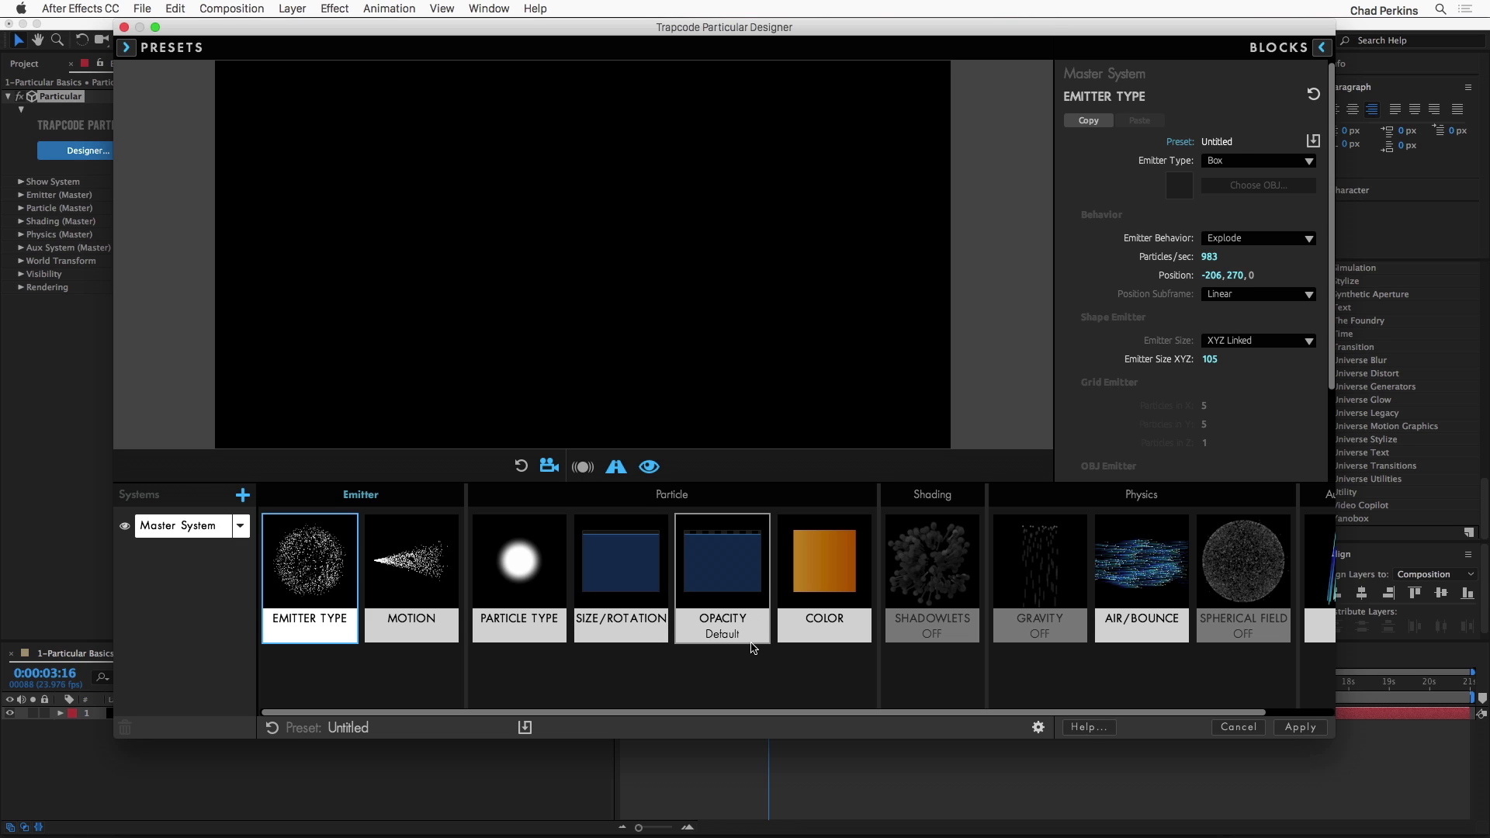
Step: Try a velocity of 110 in the emitter's Motion block, then set it to 670
{"action": "left_click", "coordinate": [416, 573]}
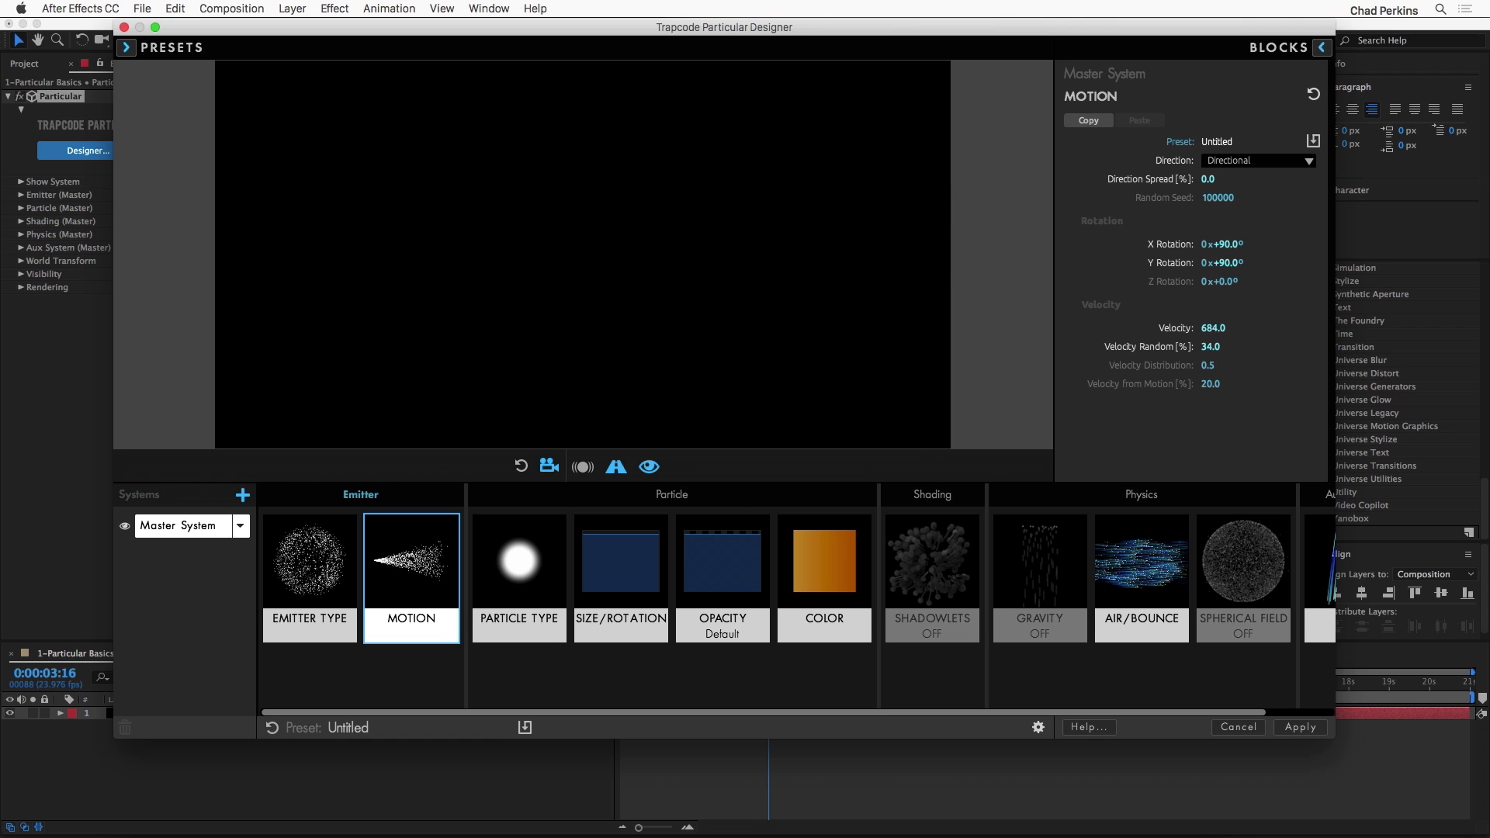
{"action": "left_click_drag", "start_coordinate": [1213, 328], "coordinate": [857, 329]}
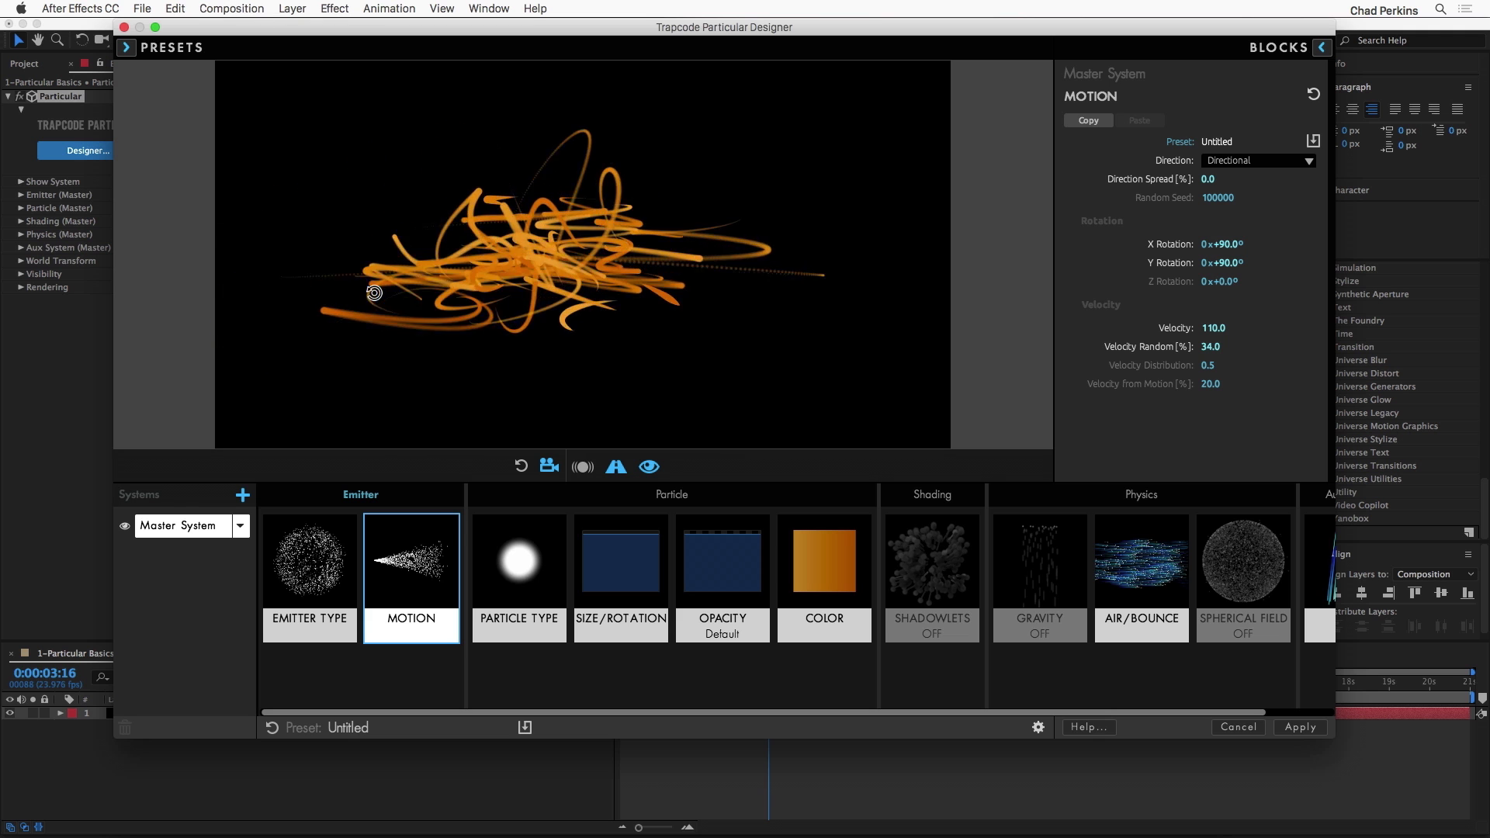
{"action": "left_click_drag", "start_coordinate": [1212, 328], "coordinate": [1289, 327]}
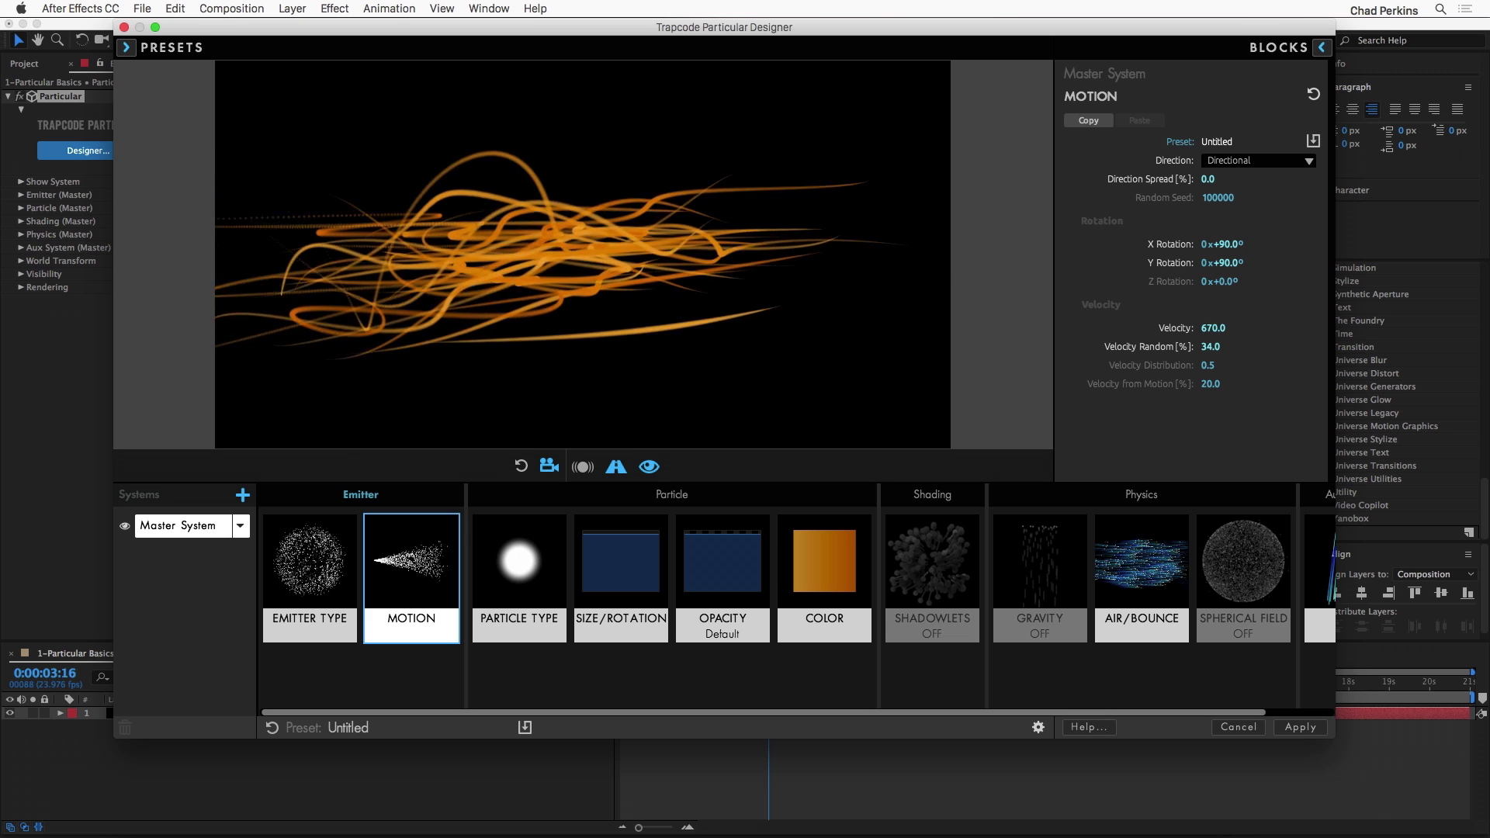
Step: Apply the Neon Noir color preset to the master system's Color block
{"action": "left_click", "coordinate": [829, 580]}
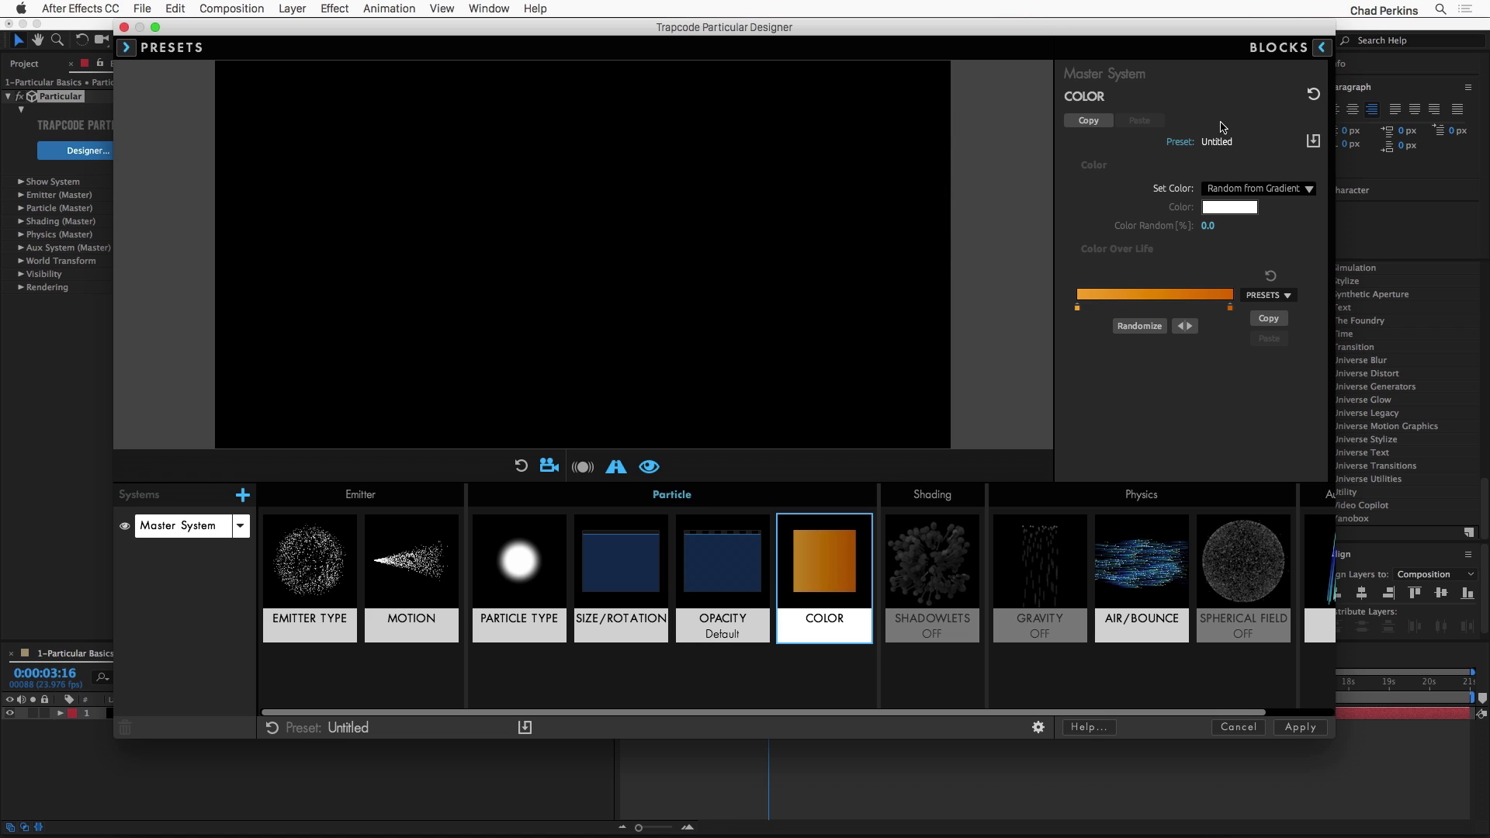
{"action": "left_click", "coordinate": [1274, 48]}
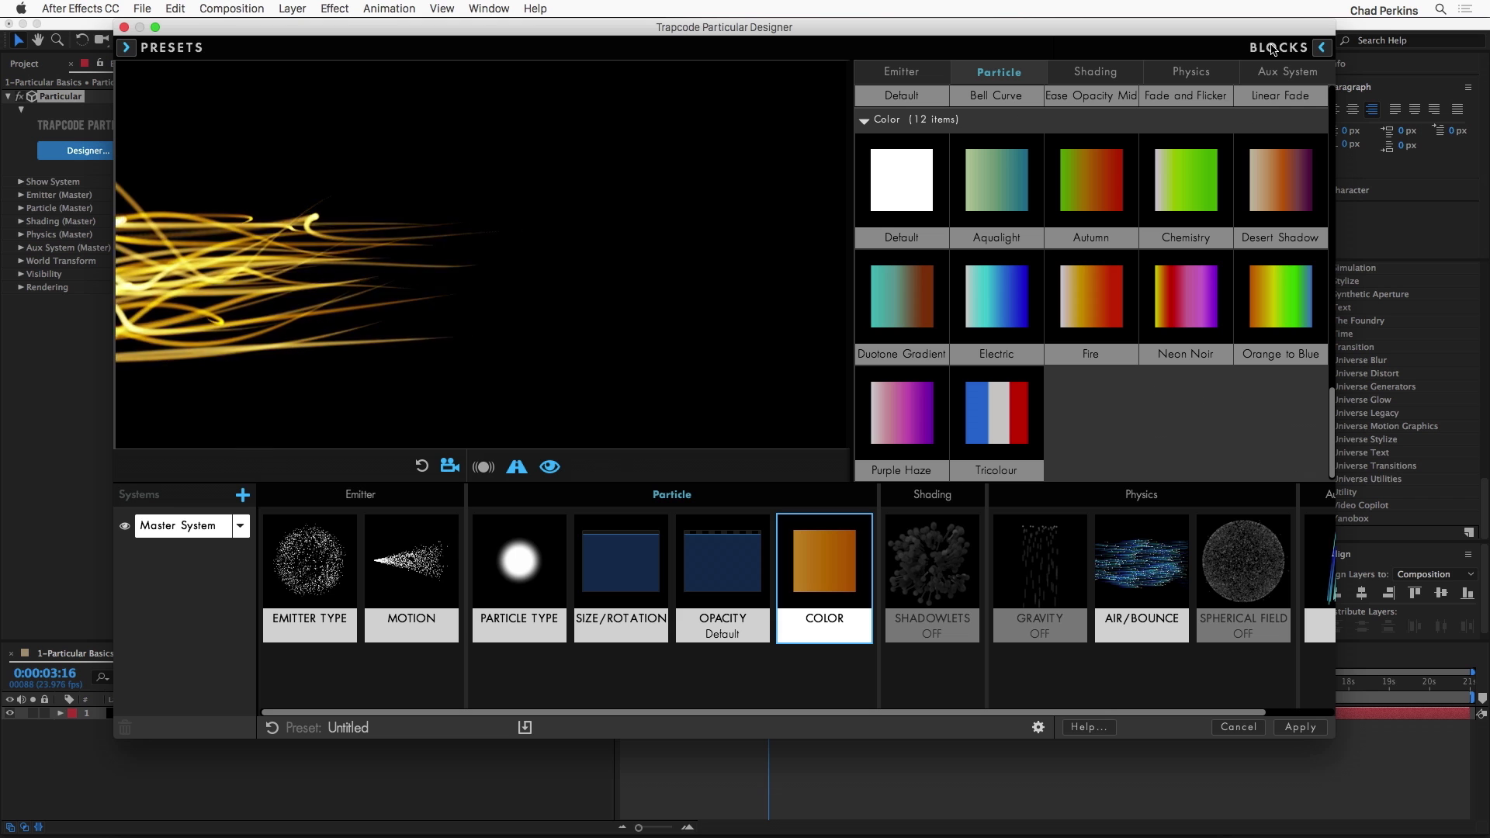
{"action": "left_click", "coordinate": [842, 580]}
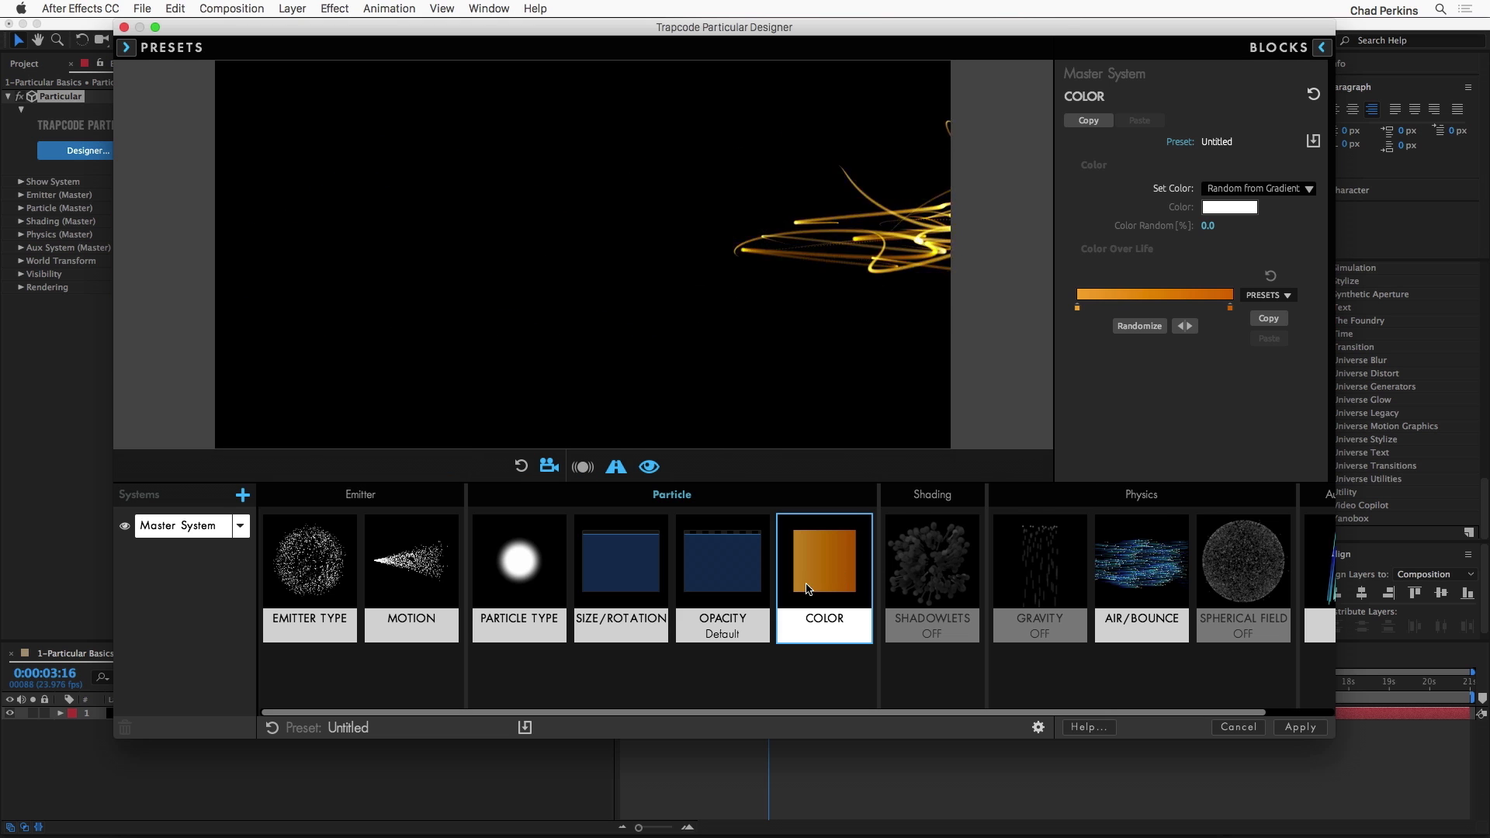
{"action": "left_click", "coordinate": [1318, 48]}
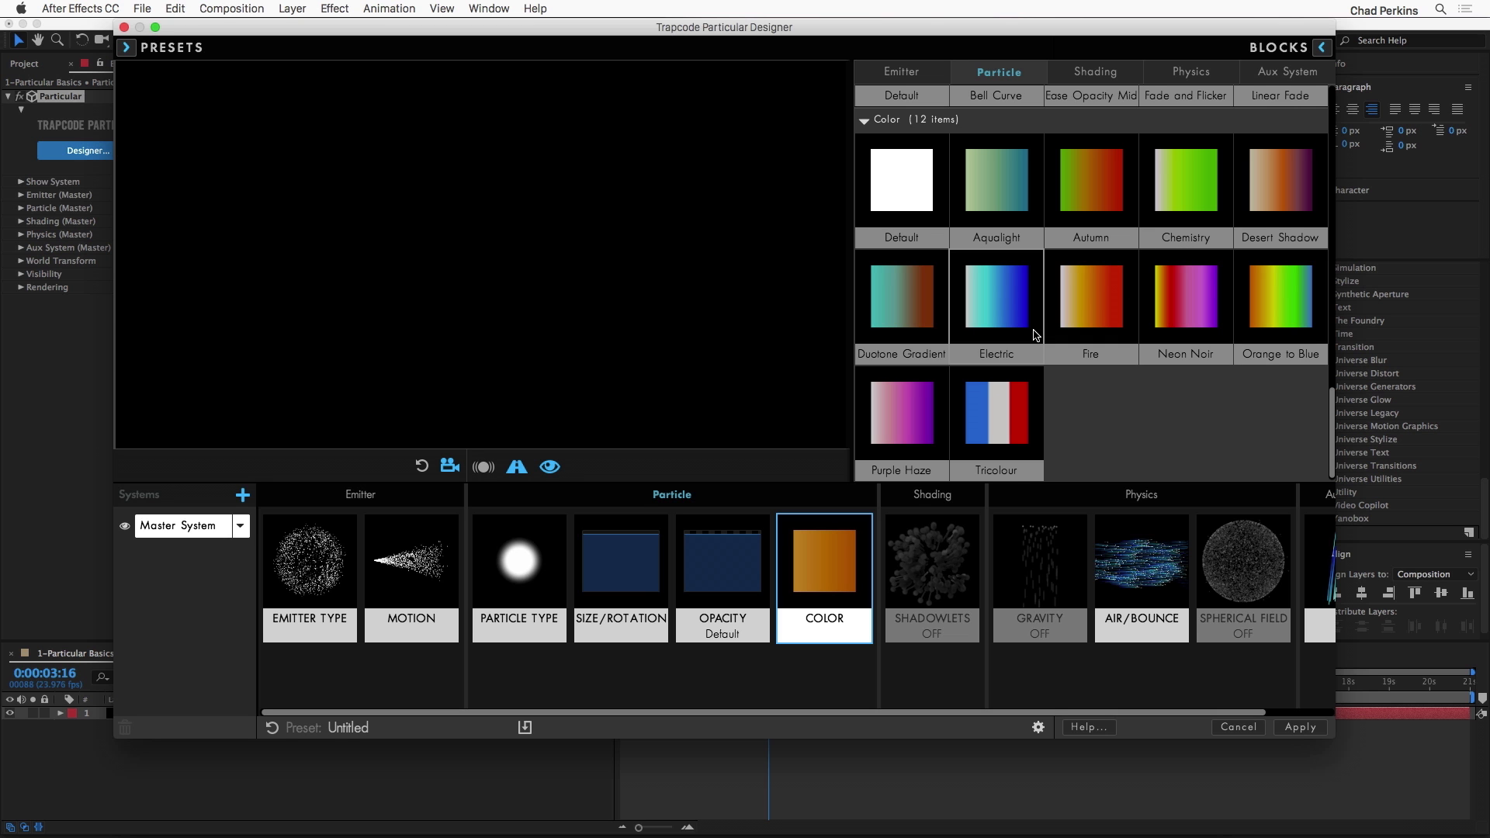
{"action": "double_click", "coordinate": [1196, 305]}
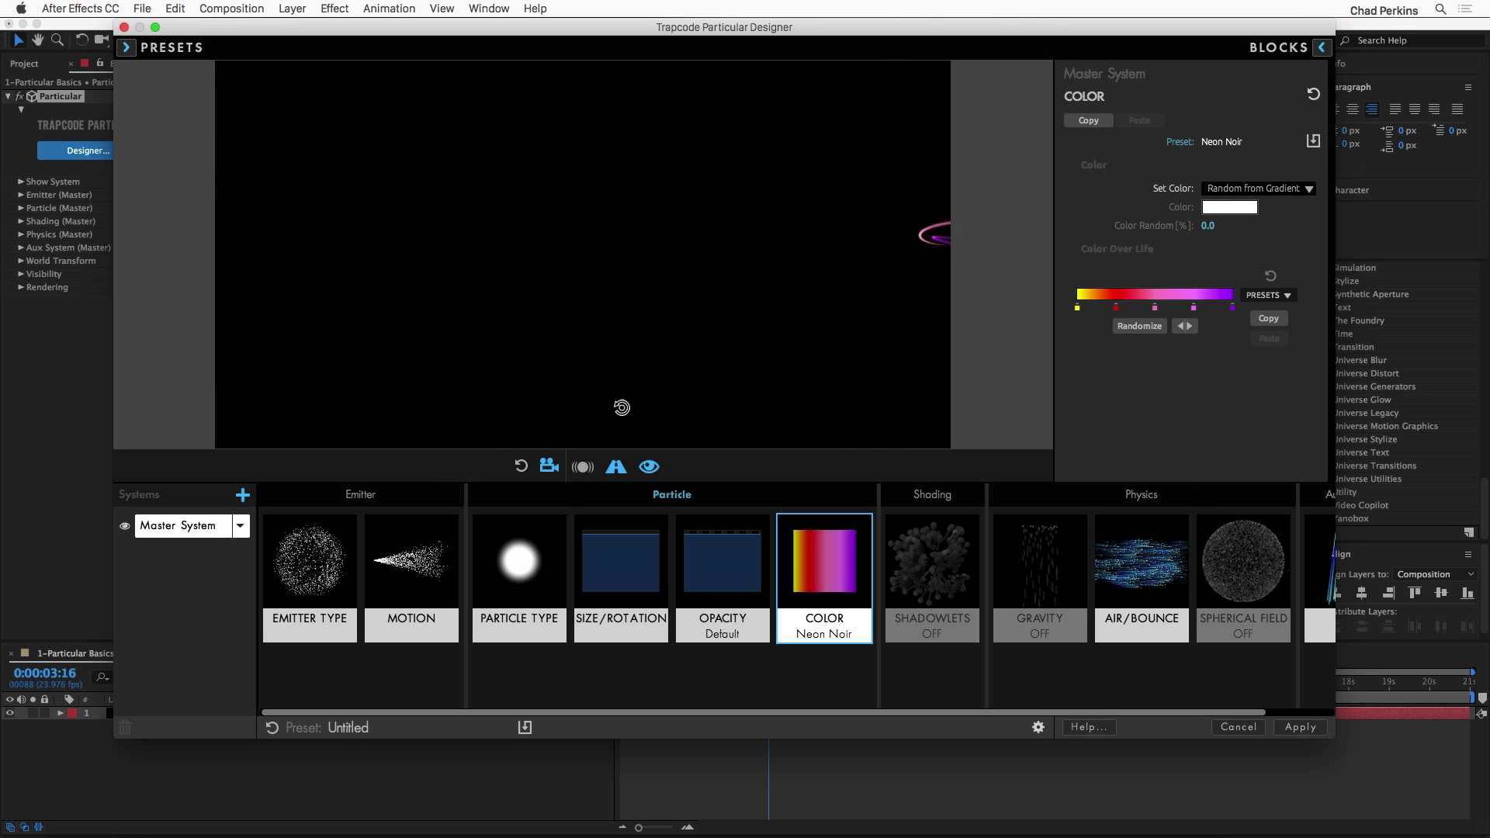
Step: Recolor the Color Over Life gradient's first stop from yellow to orange and turn off the preview camera
{"action": "double_click", "coordinate": [1077, 309]}
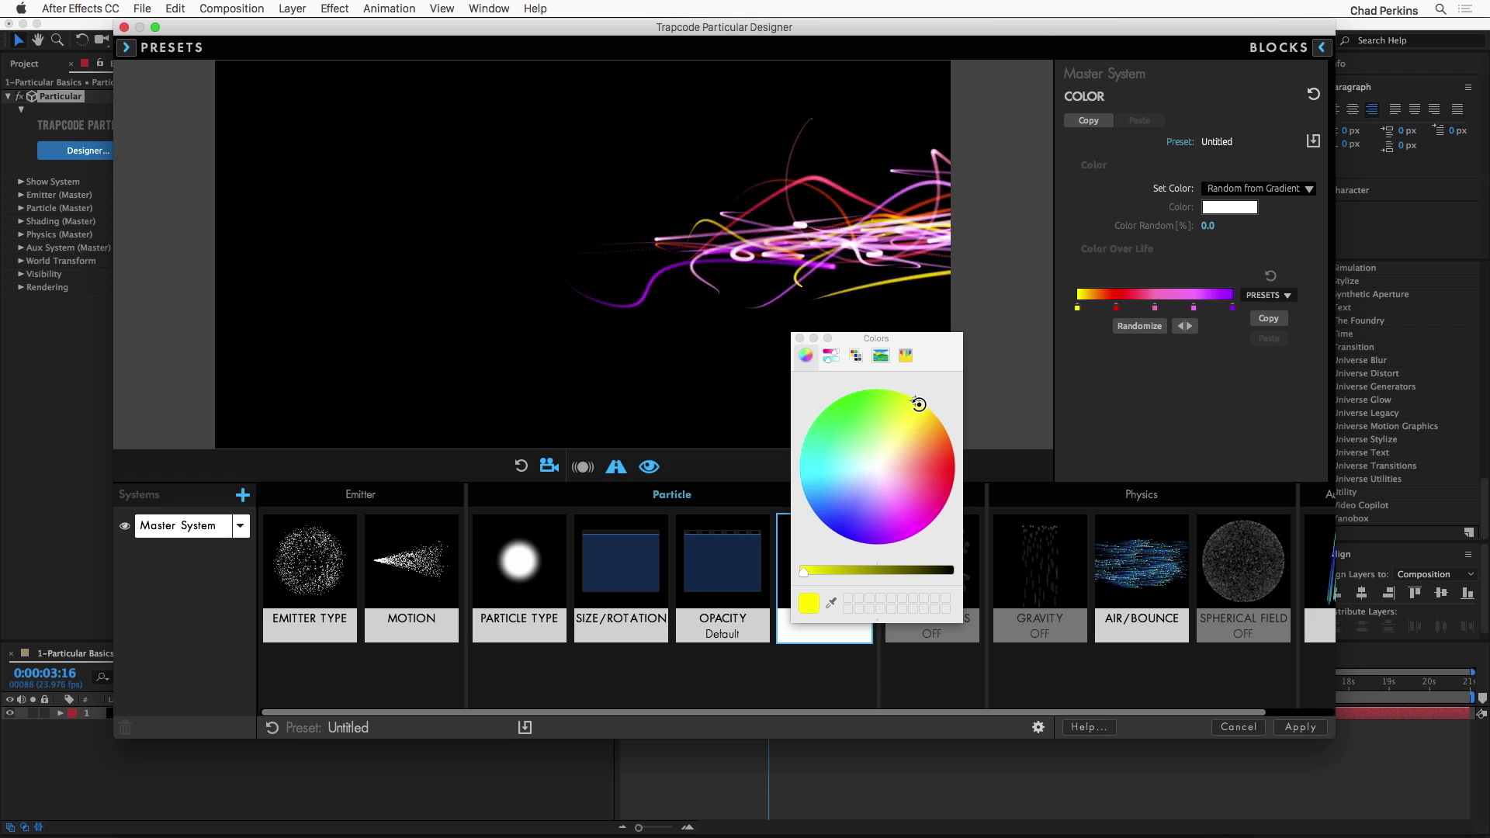
{"action": "left_click", "coordinate": [550, 468]}
{"action": "double_click", "coordinate": [1077, 309]}
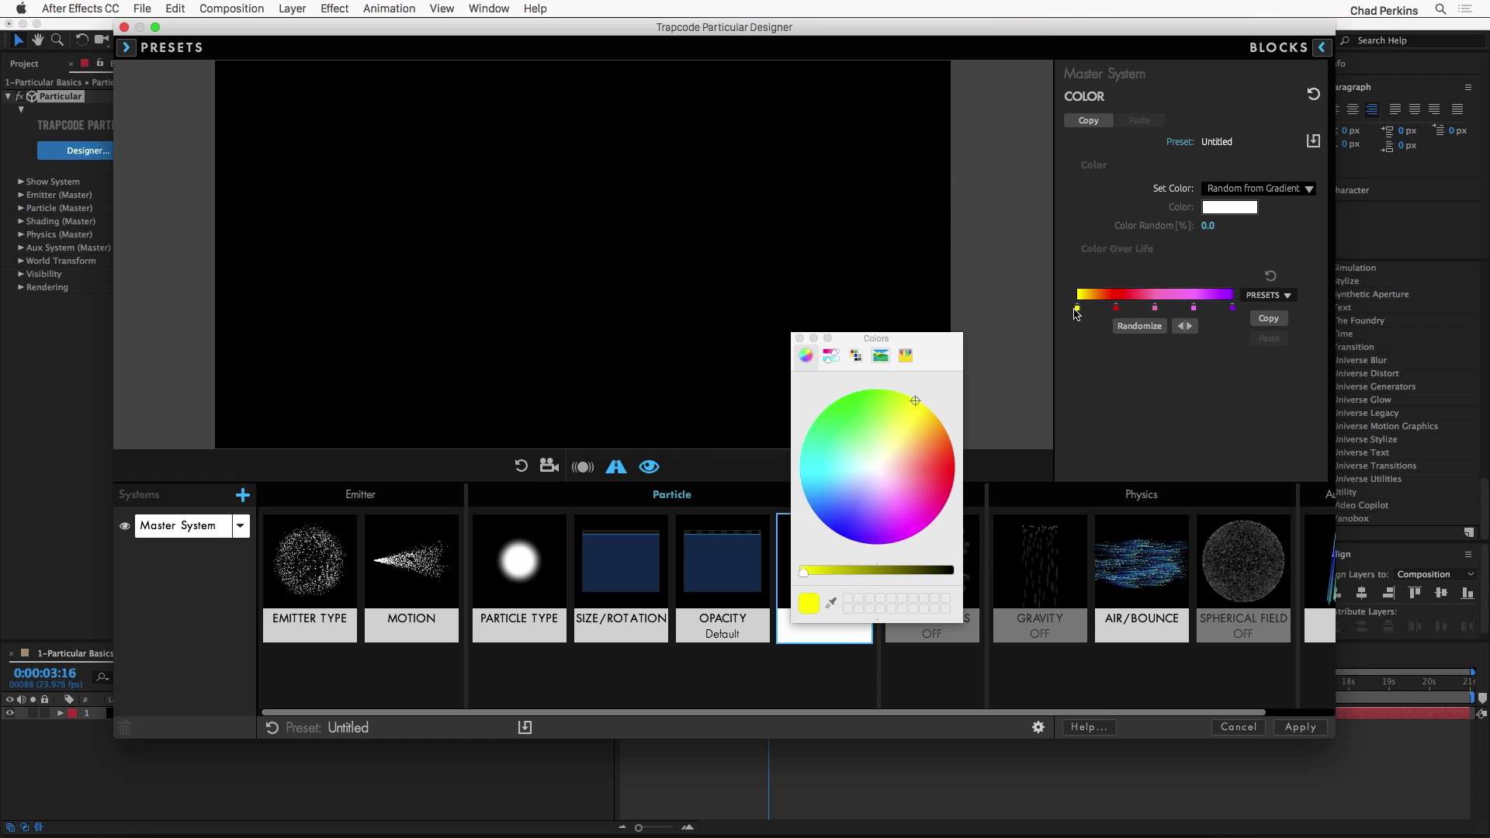
{"action": "left_click", "coordinate": [938, 419]}
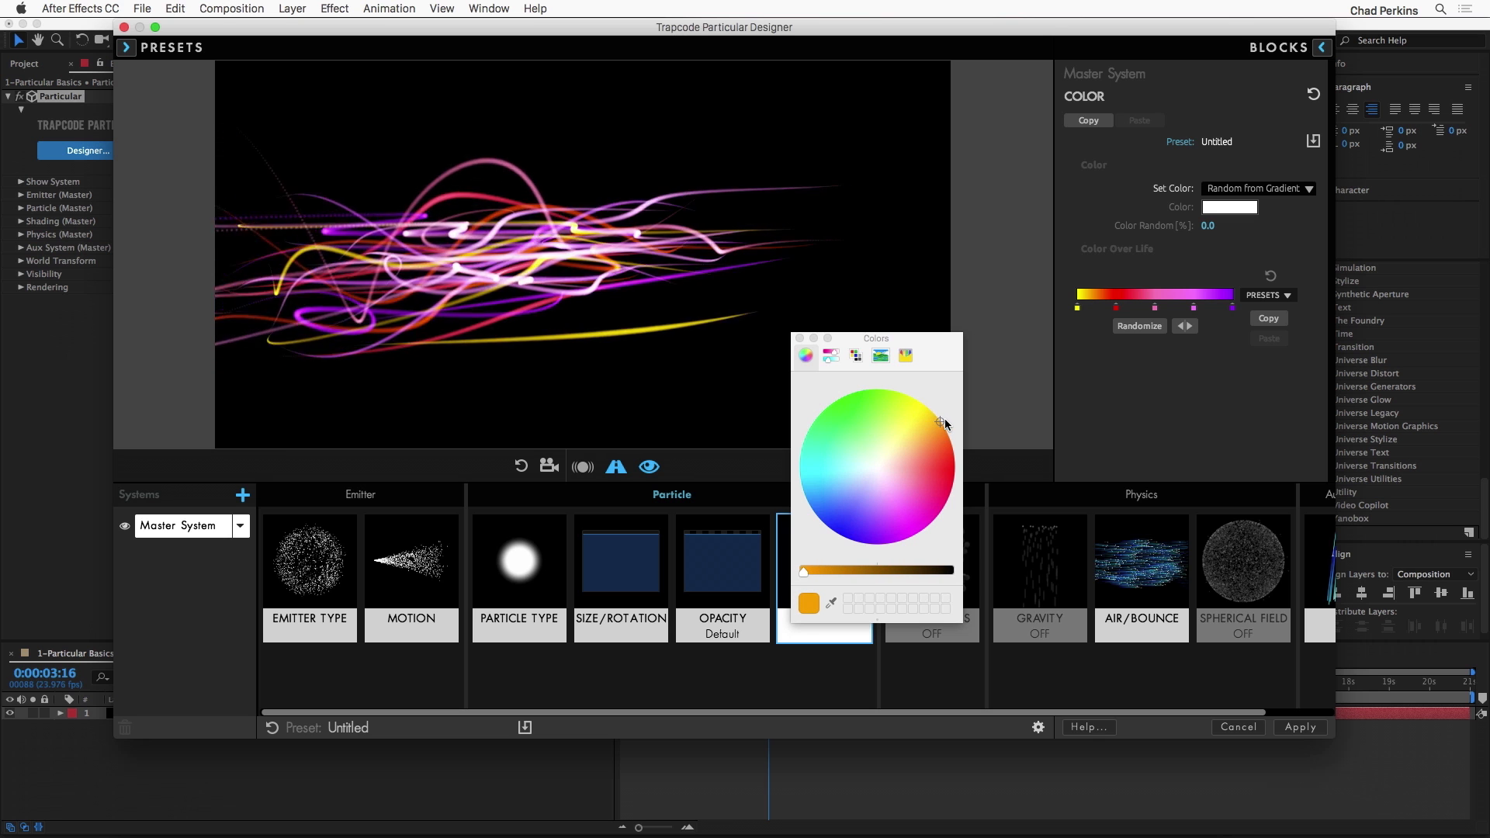
{"action": "left_click", "coordinate": [799, 340]}
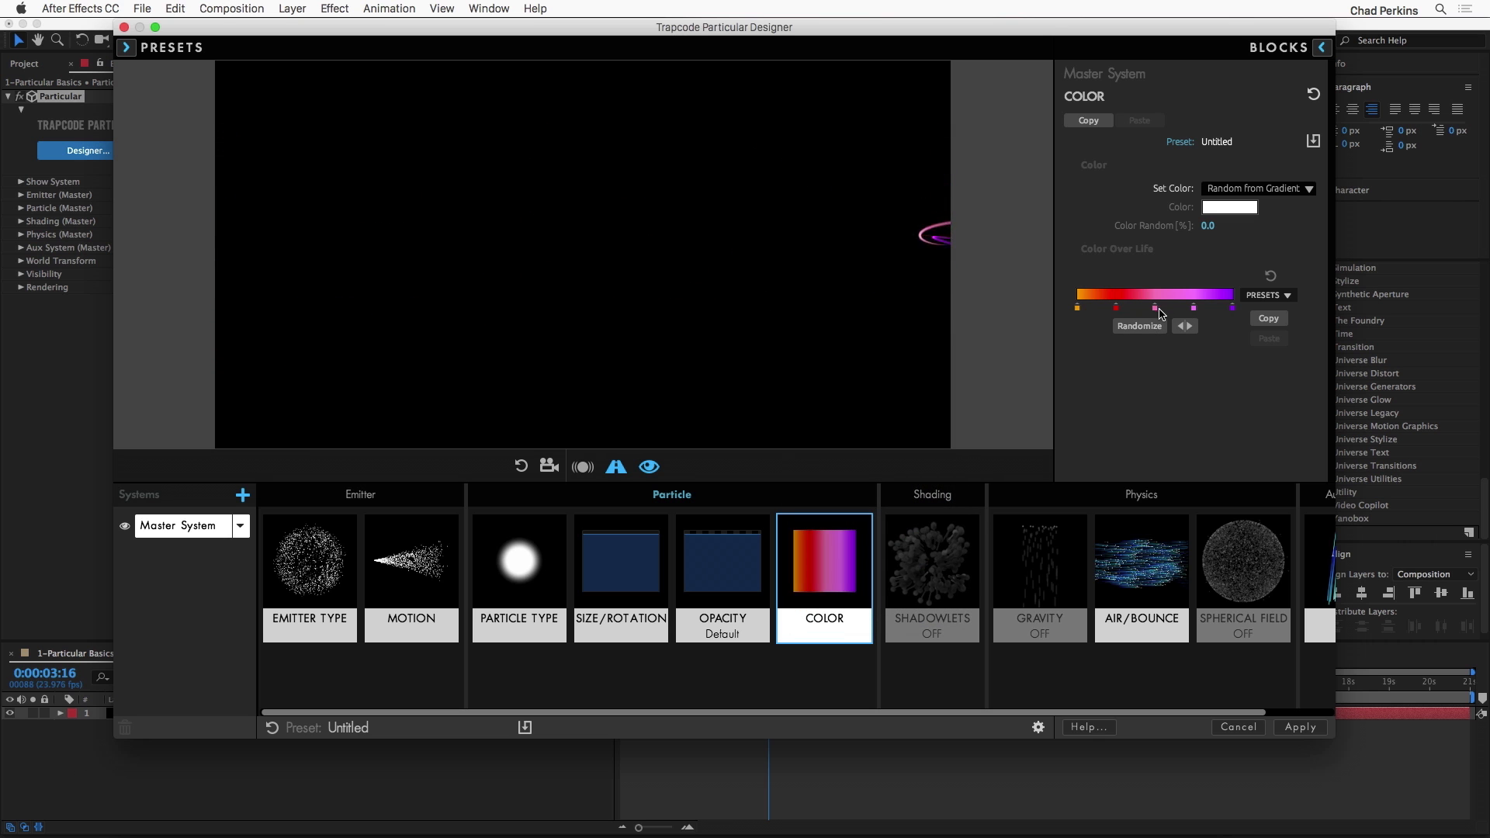
Step: Recolor the gradient's middle pink stop to a deeper magenta
{"action": "double_click", "coordinate": [1156, 309]}
{"action": "left_click_drag", "start_coordinate": [915, 489], "coordinate": [935, 509]}
{"action": "left_click", "coordinate": [800, 339]}
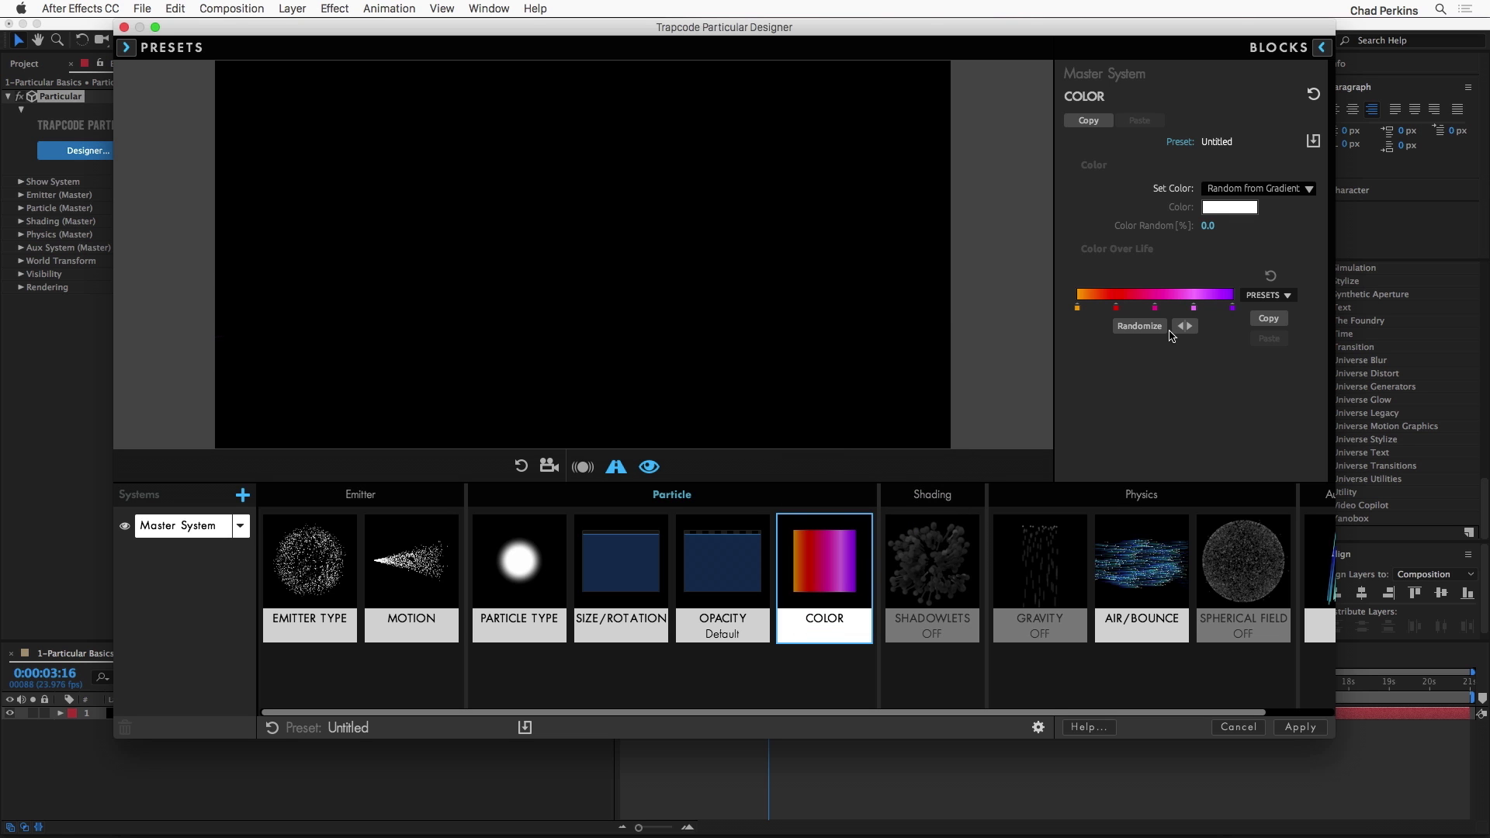
Step: Remove the light purple stop from the gradient and shift the magenta stop slightly toward the violet end
{"action": "left_click_drag", "start_coordinate": [1196, 357], "coordinate": [1196, 358]}
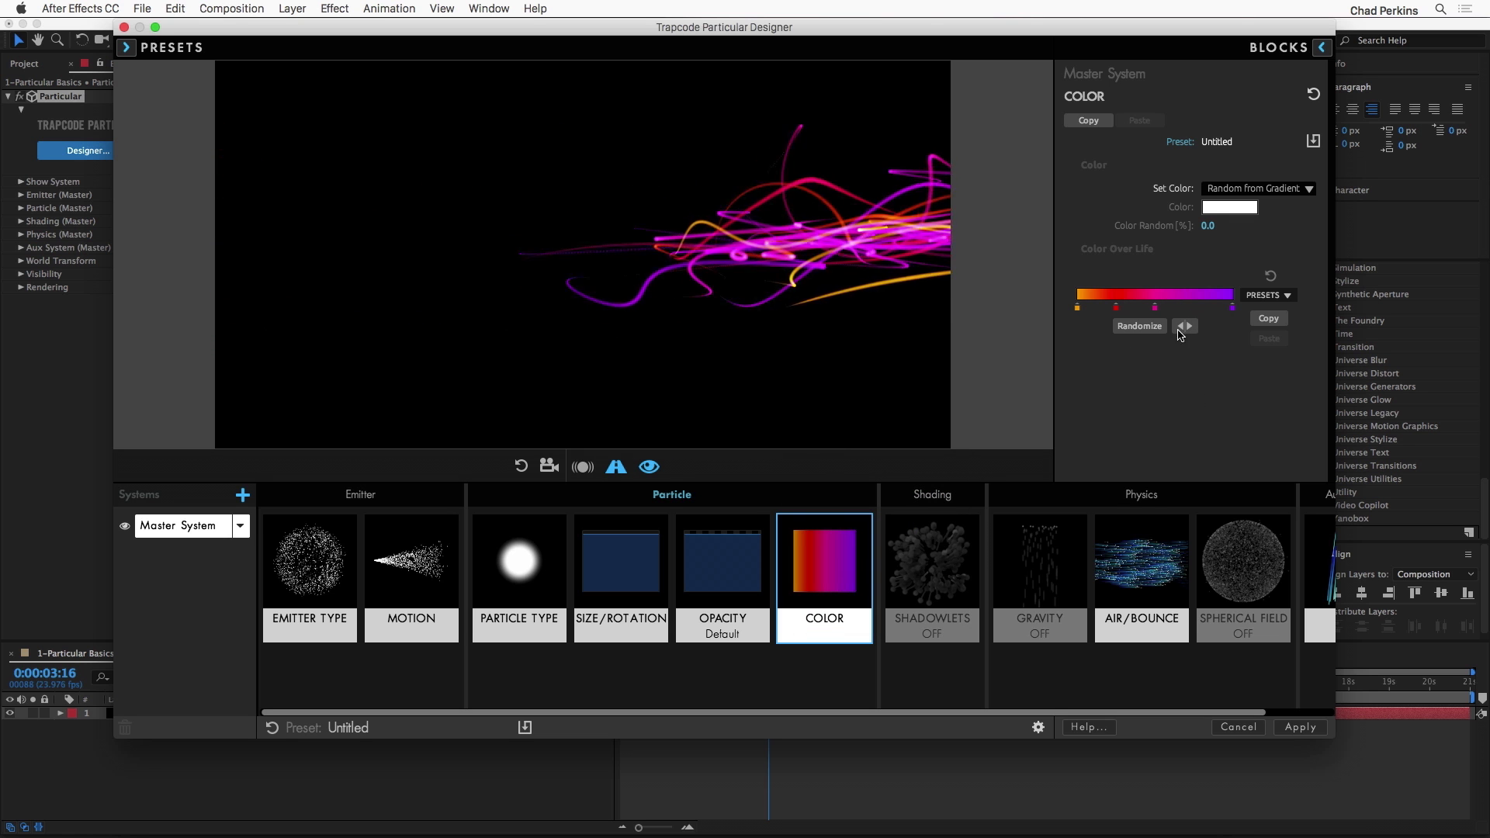
{"action": "left_click_drag", "start_coordinate": [1155, 308], "coordinate": [1172, 309]}
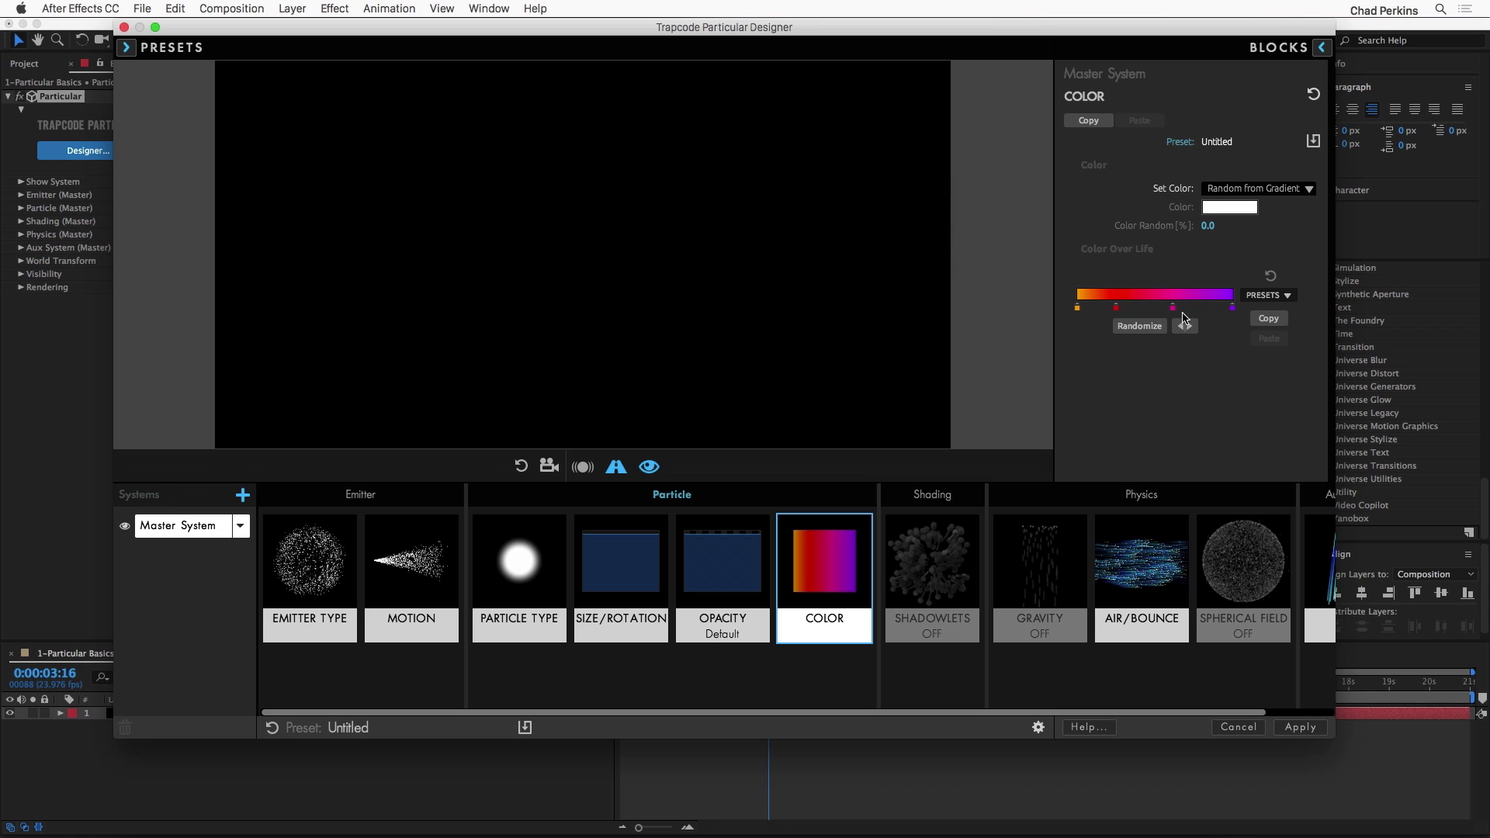
Step: Set the gradient's end stop to blue-violet, apply the Designer look to the layer, and scrub to 0:00:01:17
{"action": "double_click", "coordinate": [1234, 309]}
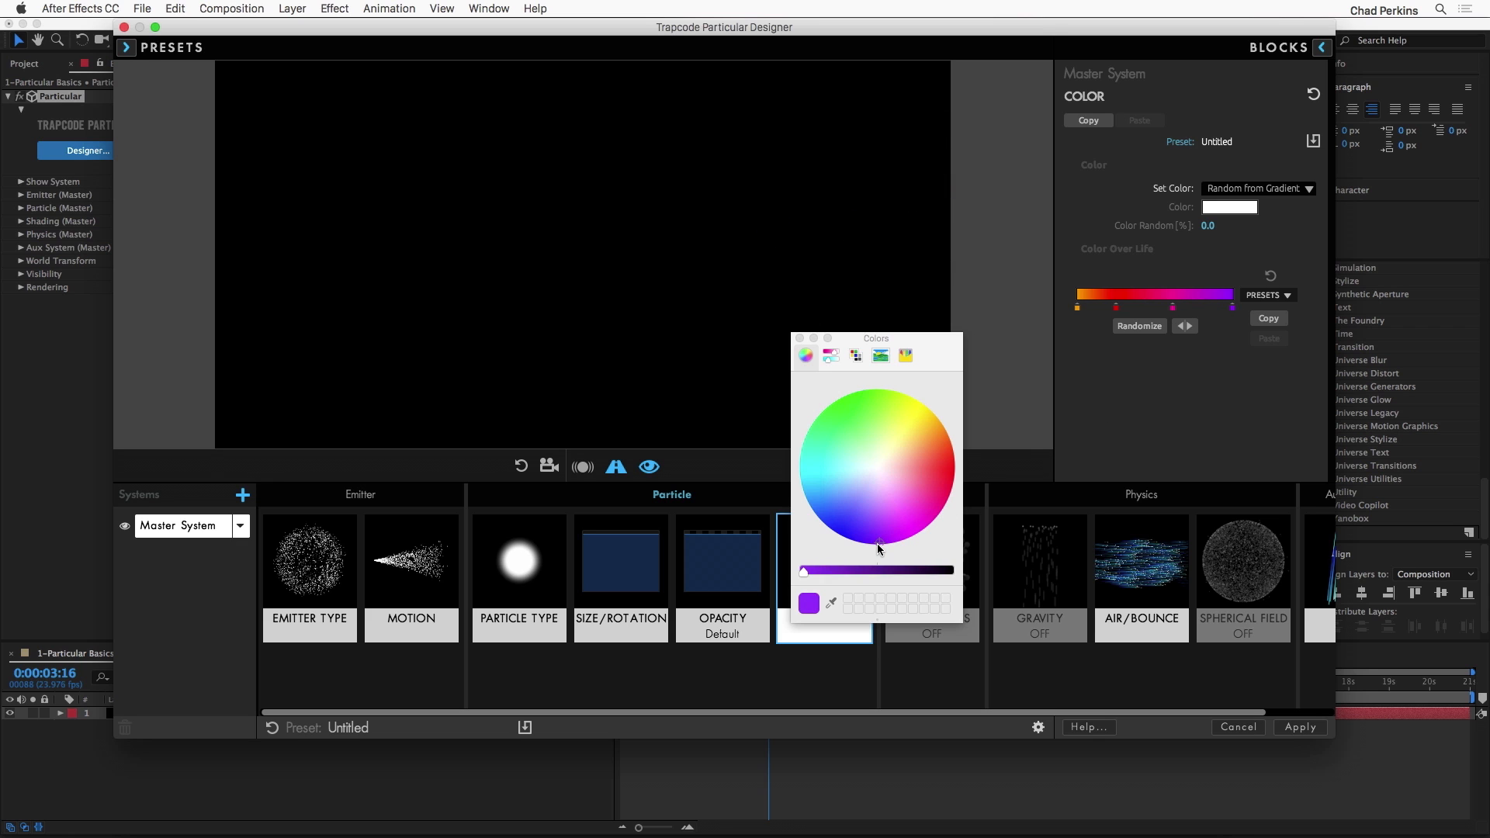
{"action": "left_click", "coordinate": [800, 339]}
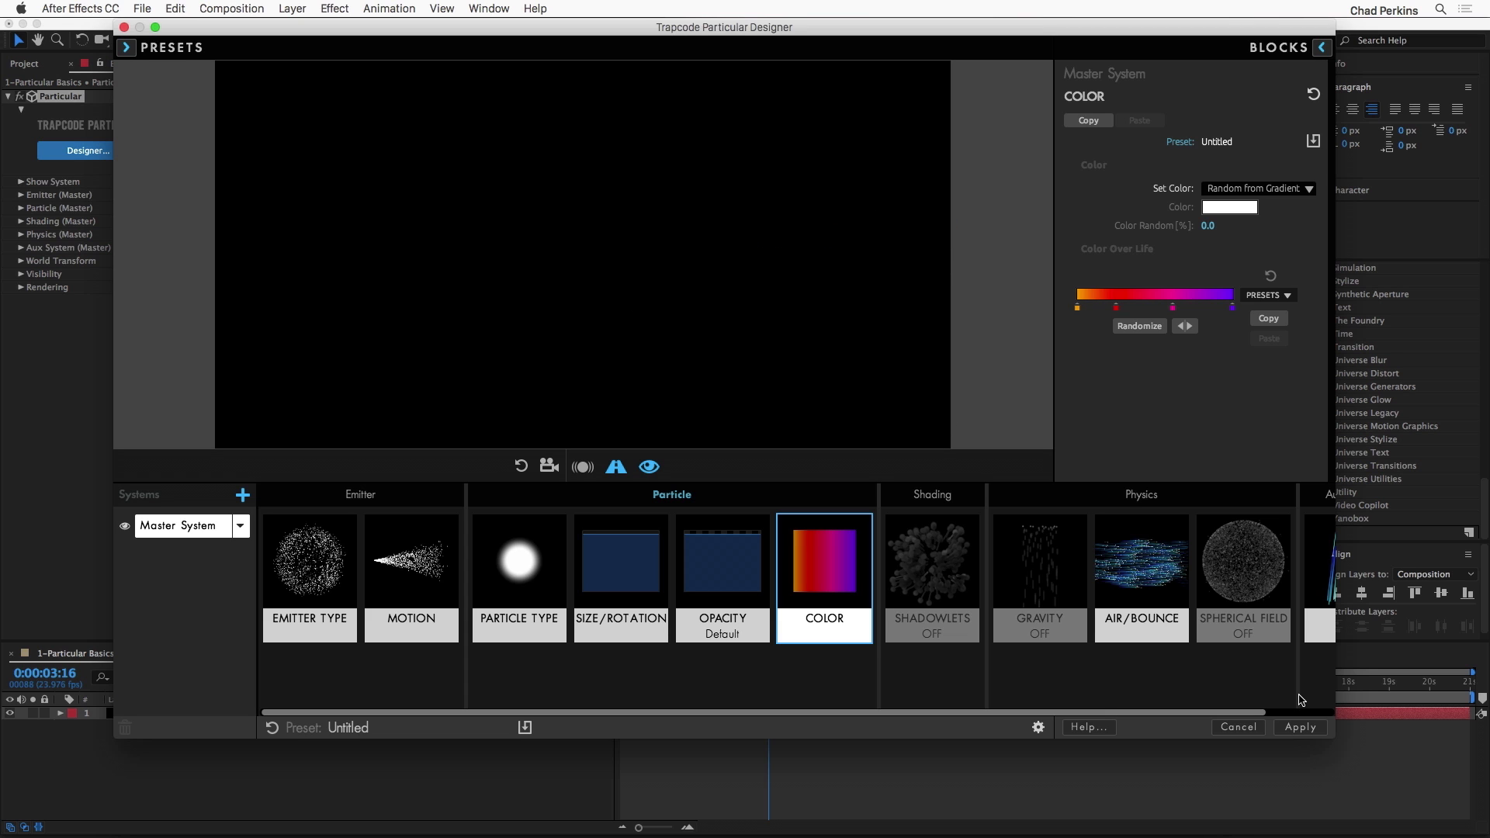
{"action": "left_click", "coordinate": [1300, 727]}
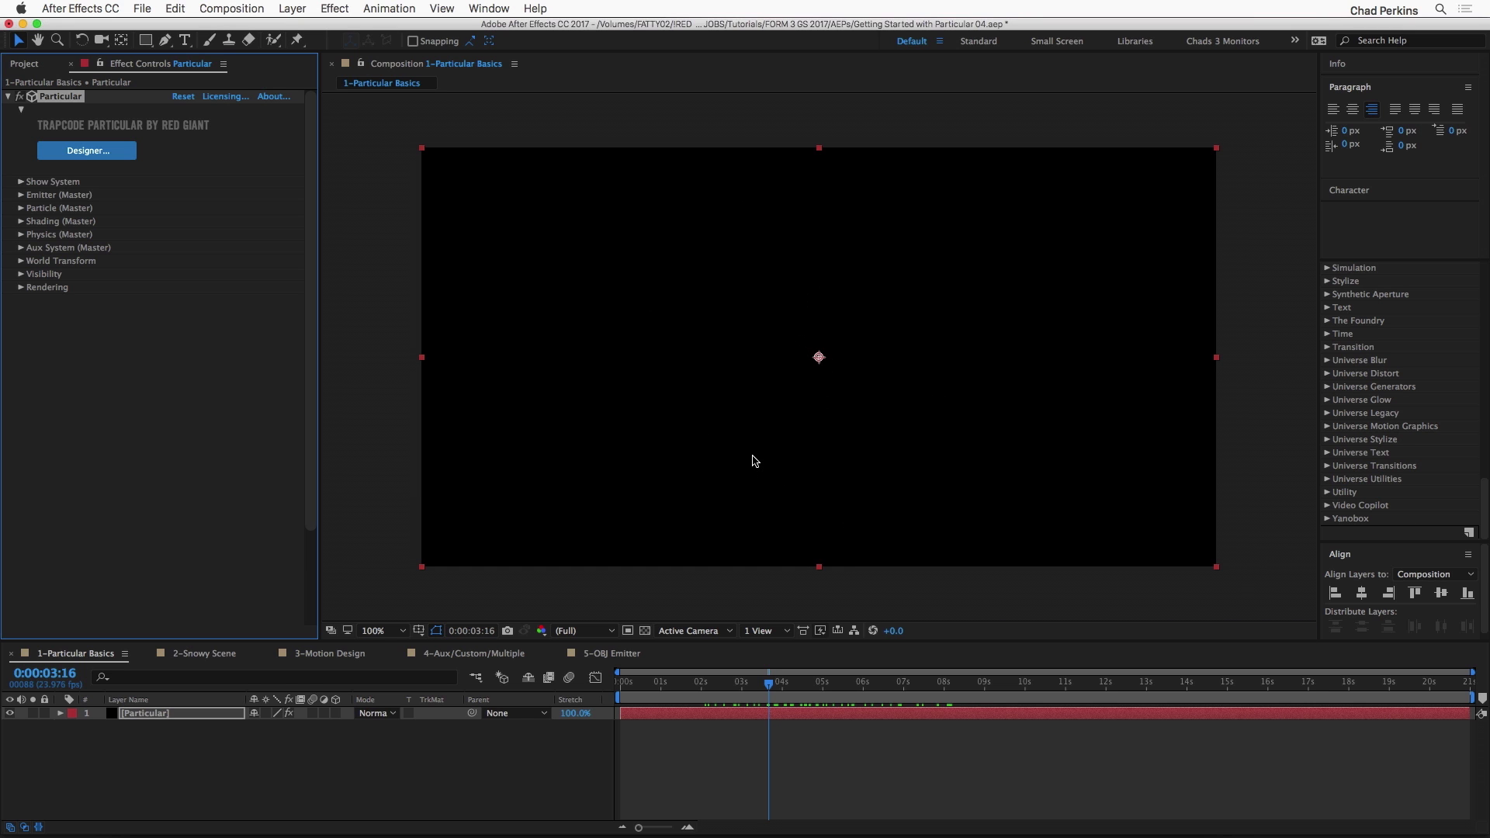
{"action": "left_click_drag", "start_coordinate": [656, 684], "coordinate": [690, 686]}
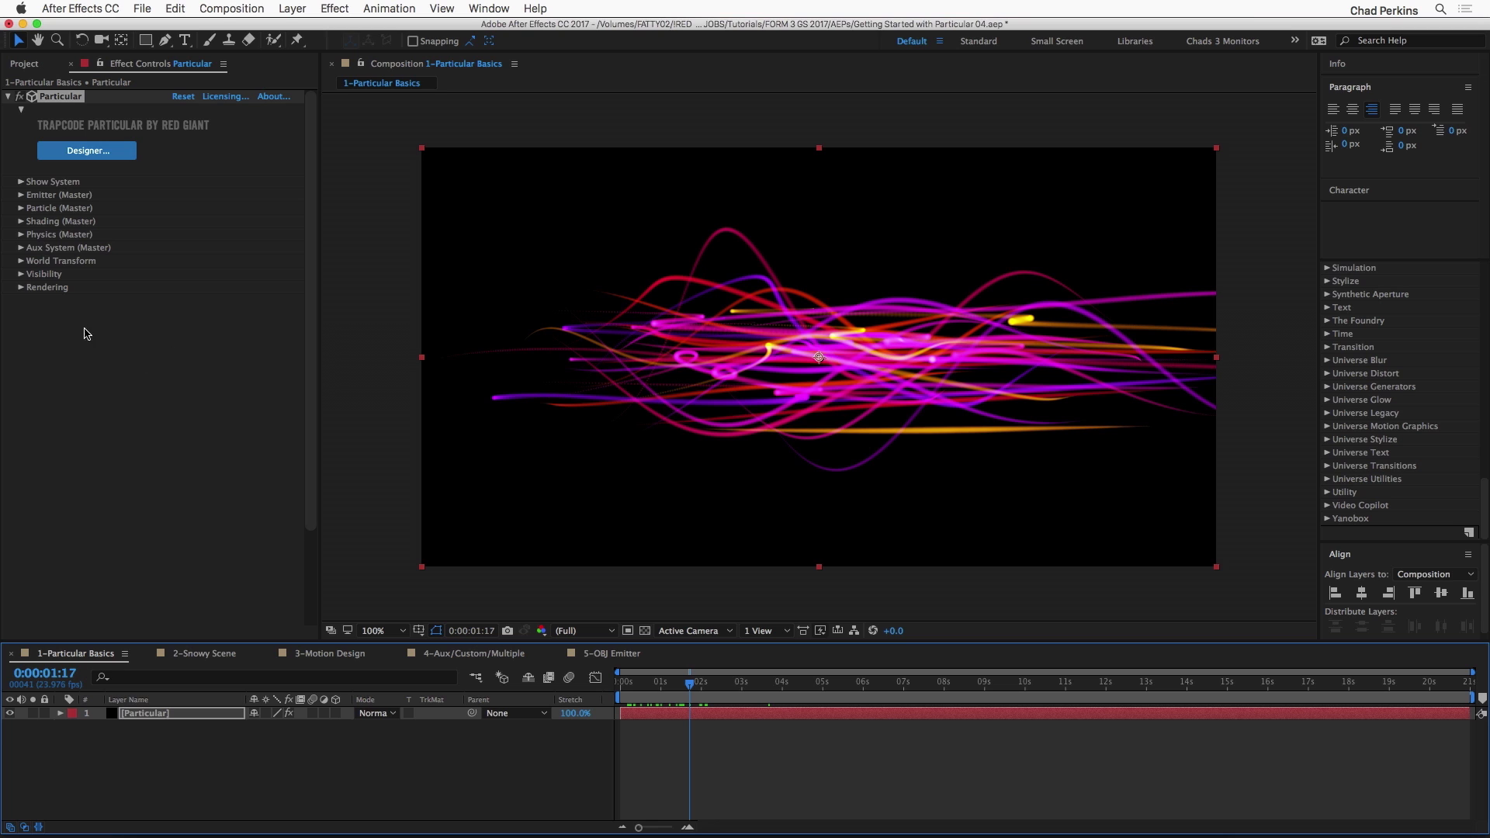
Step: Reveal the master emitter's settings and set its Velocity to 650
{"action": "left_click", "coordinate": [21, 195]}
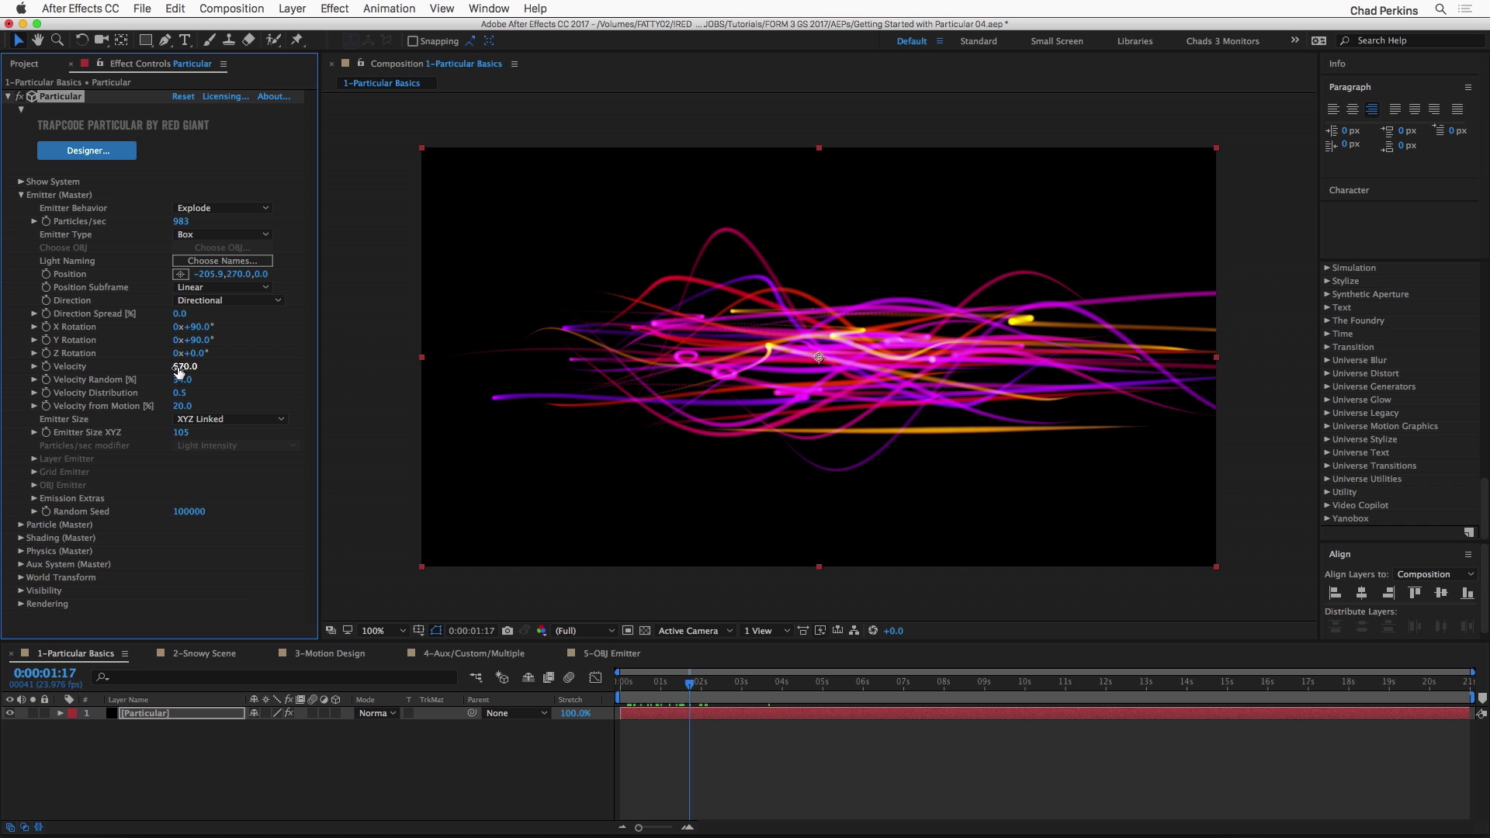
{"action": "mouse_move", "coordinate": [181, 372]}
{"action": "left_mouse_down"}
{"action": "mouse_move", "coordinate": [154, 369]}
{"action": "mouse_move", "coordinate": [201, 369]}
{"action": "left_mouse_up"}
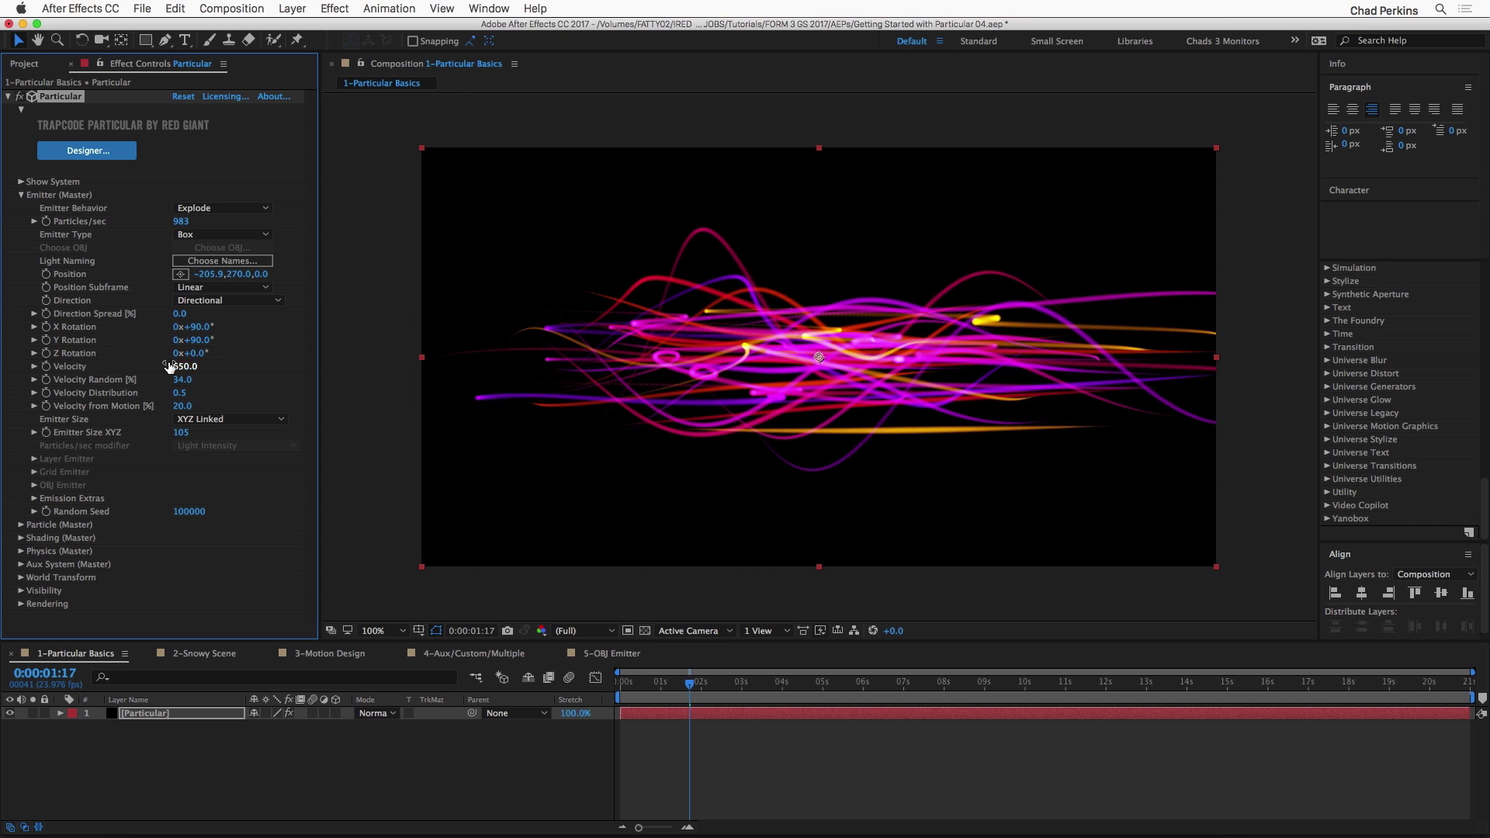
{"action": "key", "text": "super+z"}
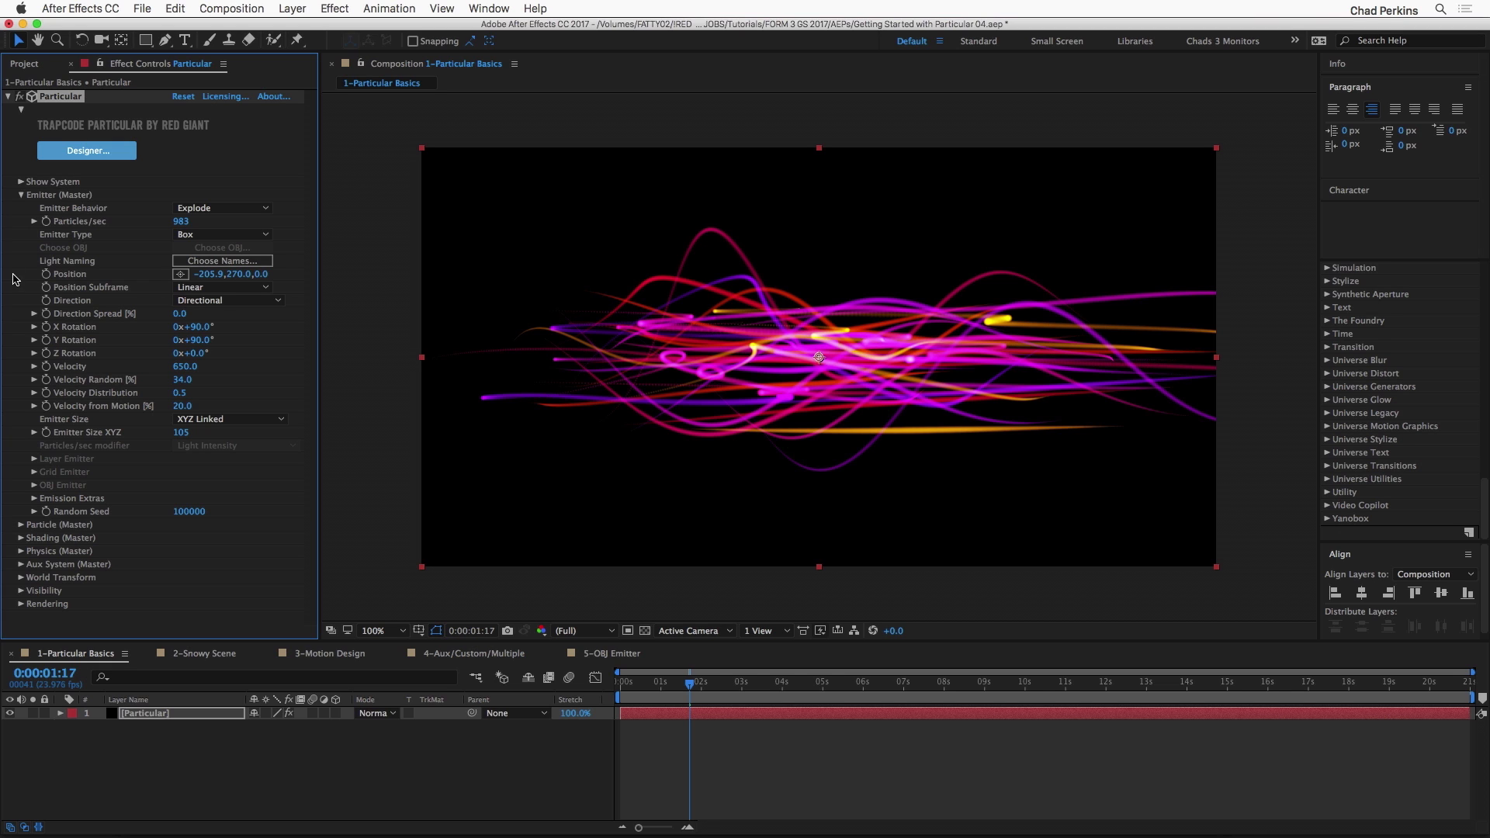
Step: Switch to the 2-Snowy Scene composition and play back its default particles from 0:00:01:11
{"action": "left_click", "coordinate": [200, 653]}
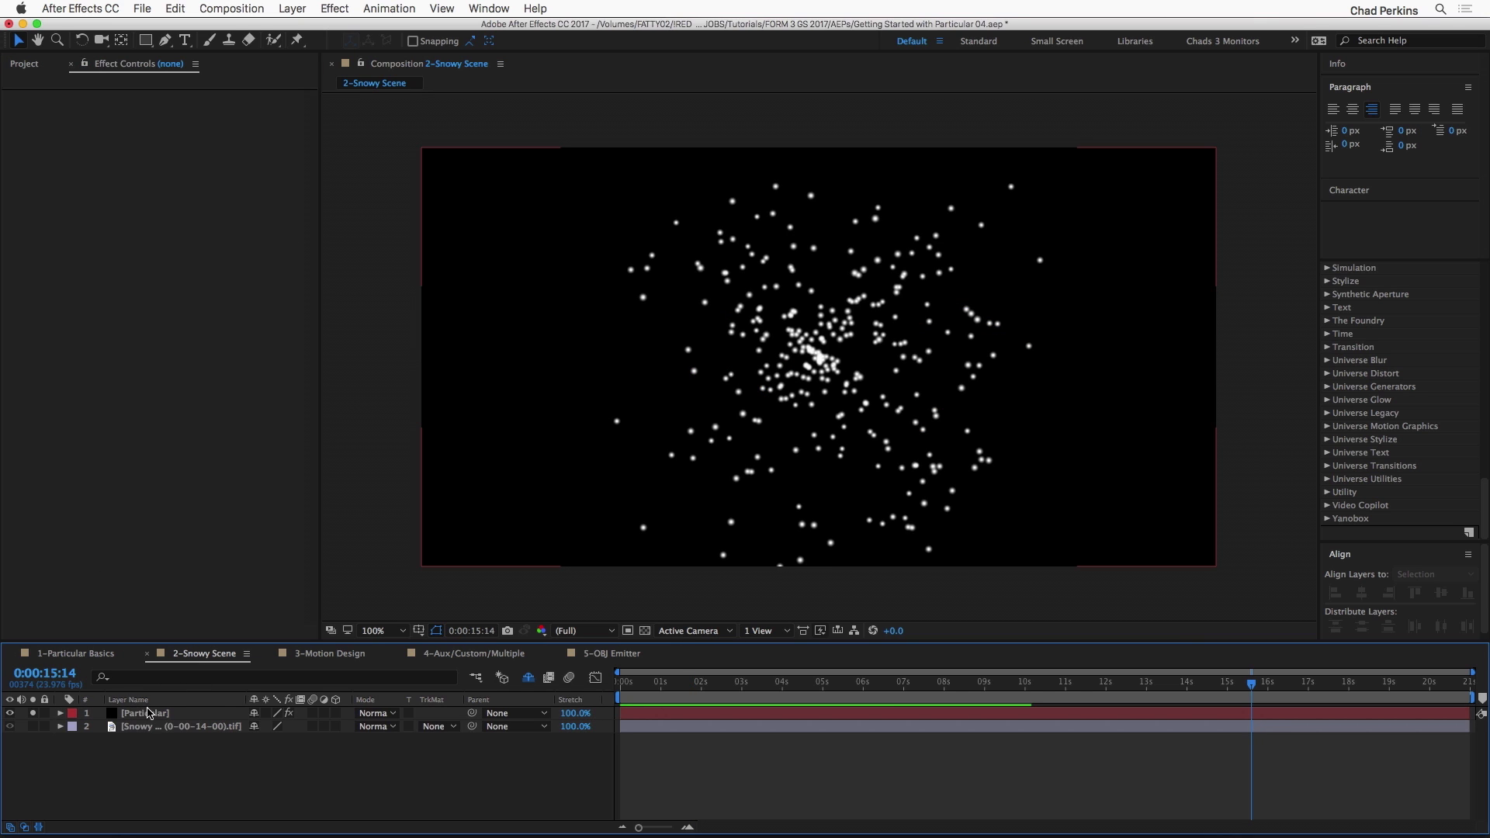
{"action": "left_click_drag", "start_coordinate": [636, 676], "coordinate": [680, 672]}
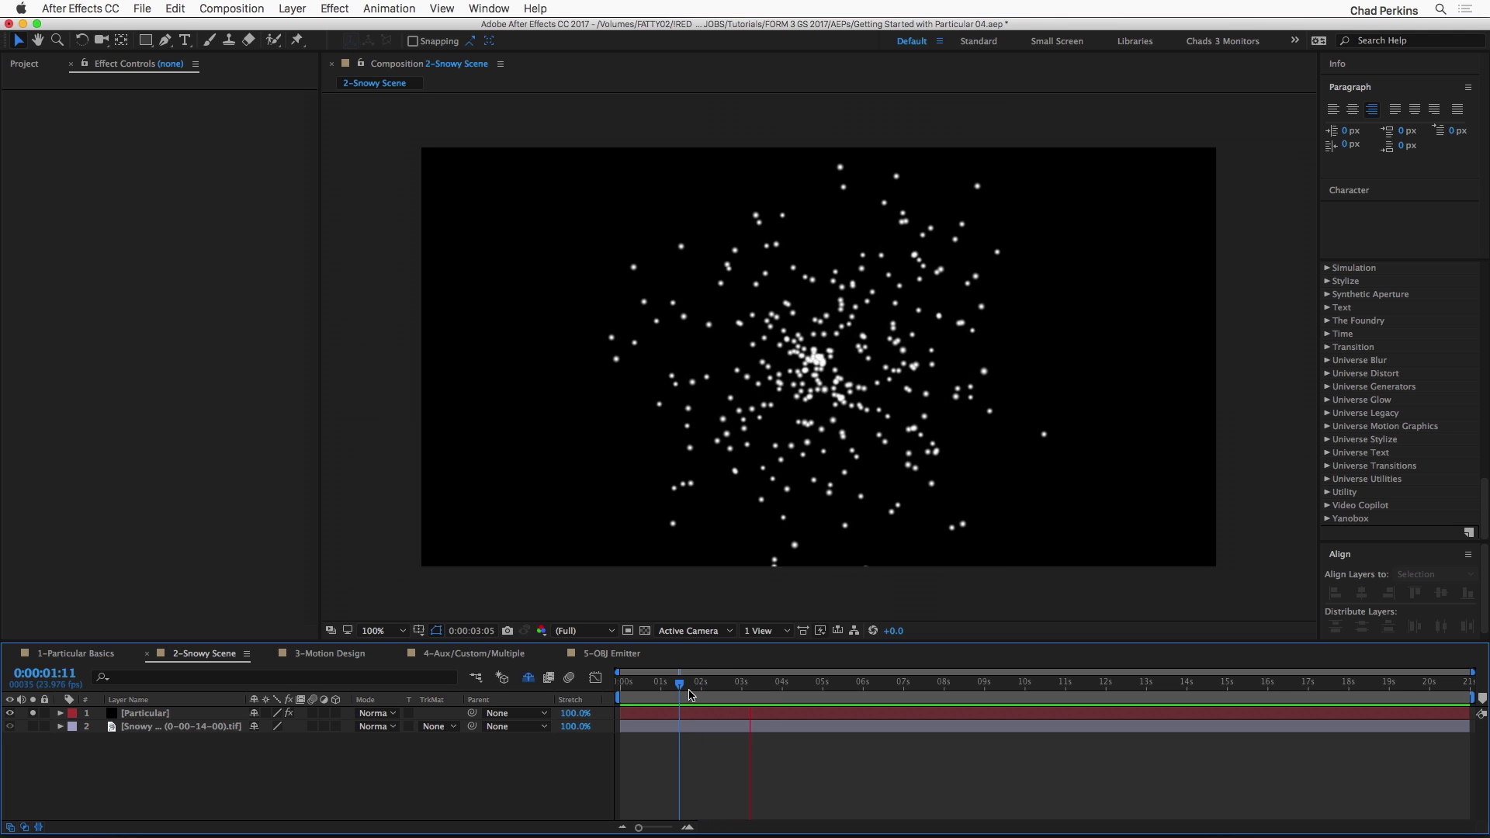
{"action": "key", "text": "space"}
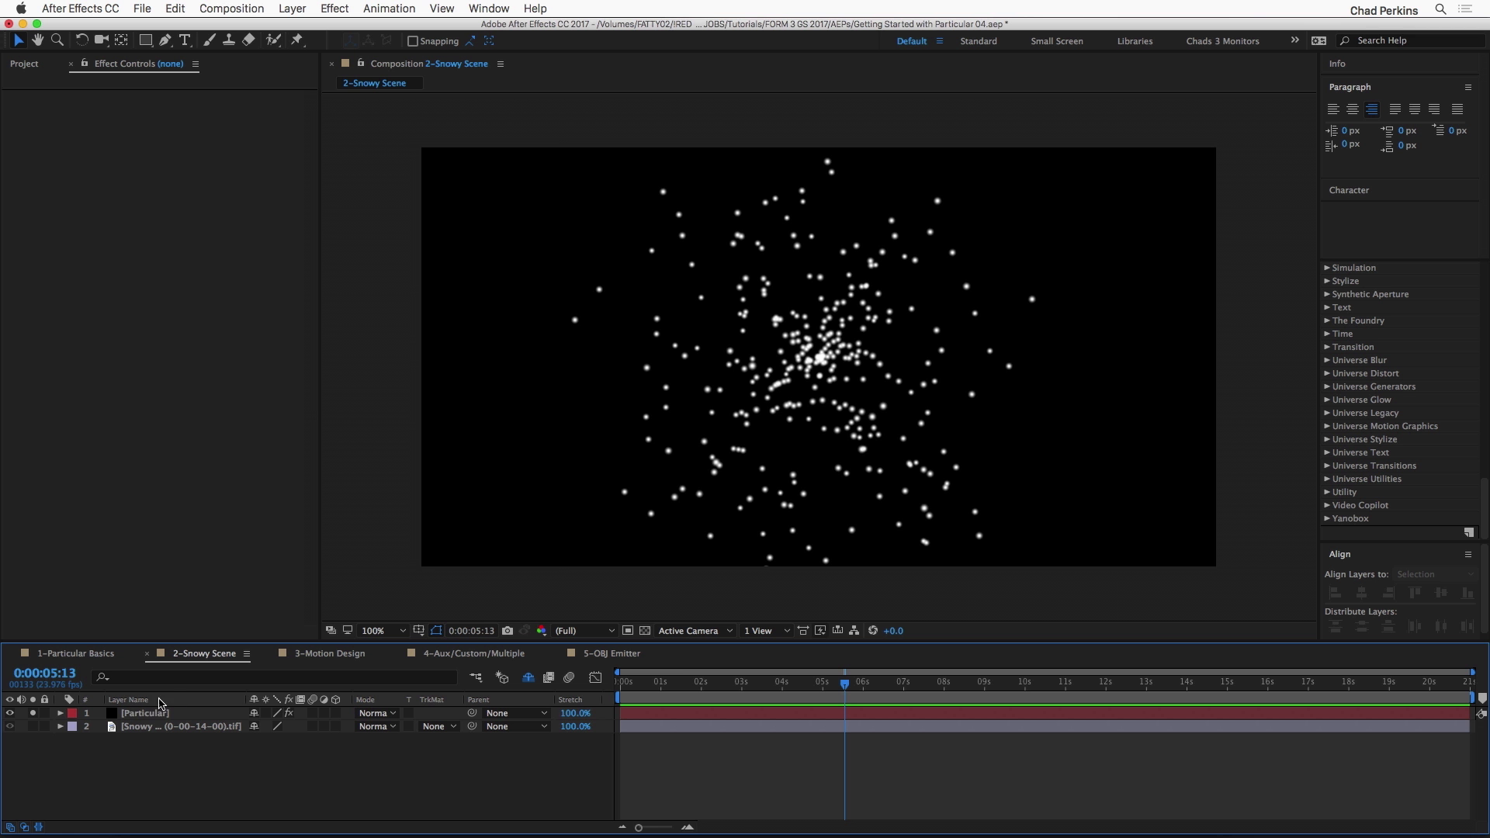
Step: Select the Particular layer, reveal its master emitter settings, and scrub back to 0:00:00:18
{"action": "left_click", "coordinate": [154, 713]}
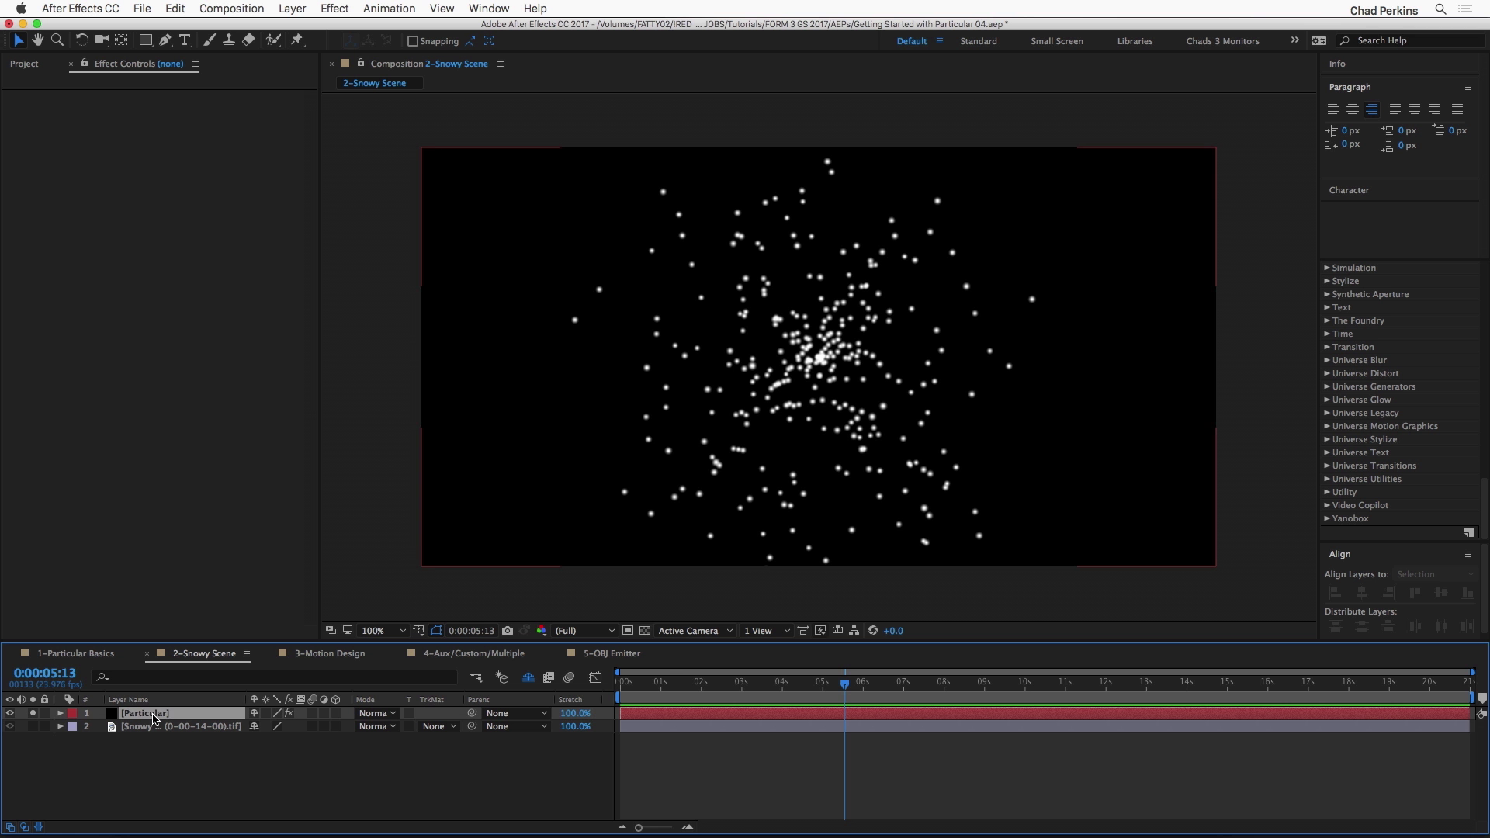
{"action": "left_click", "coordinate": [21, 195]}
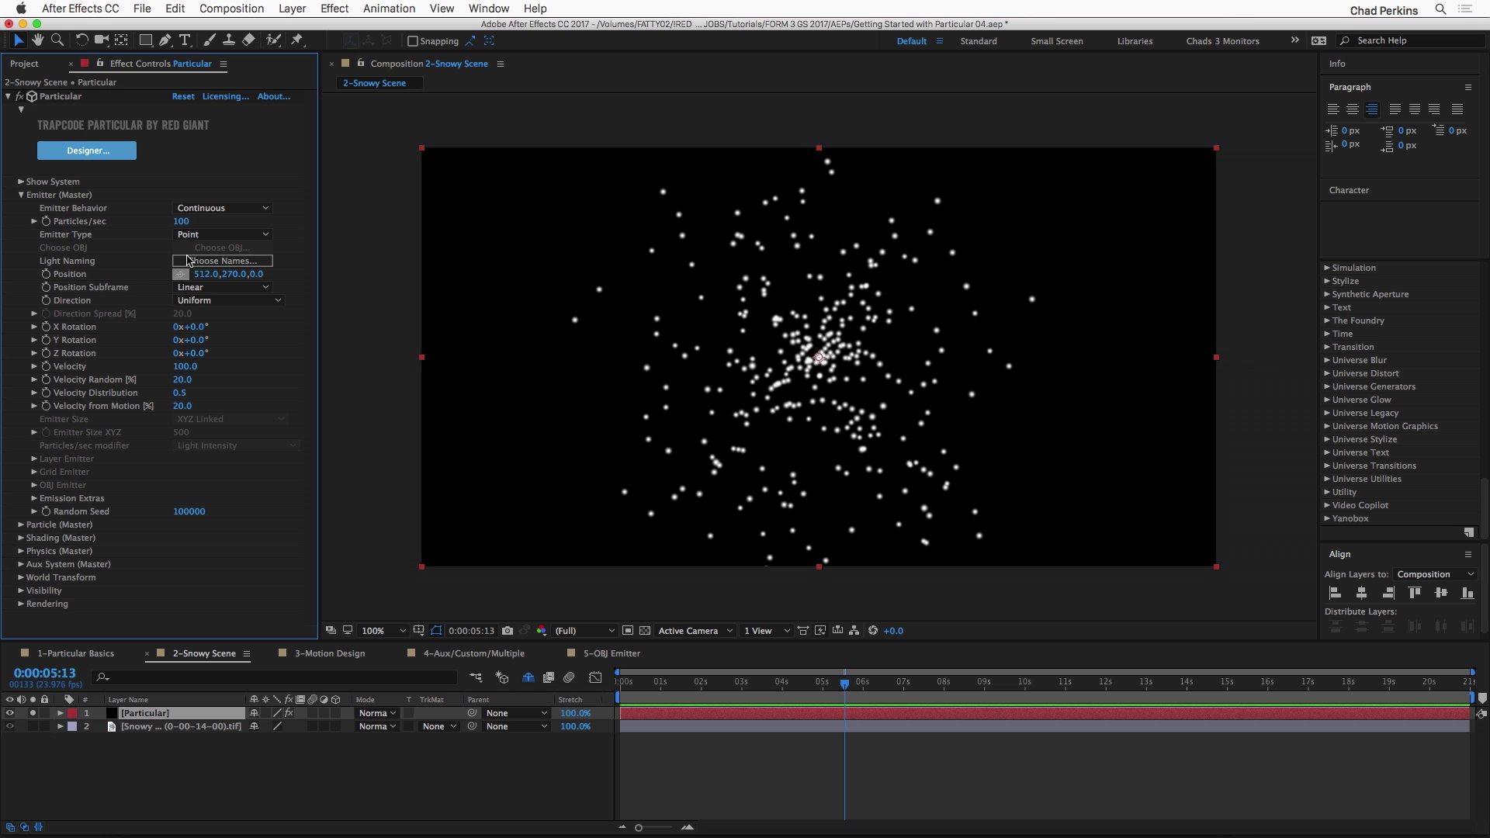
{"action": "left_click", "coordinate": [685, 683]}
{"action": "left_click_drag", "start_coordinate": [720, 686], "coordinate": [651, 687]}
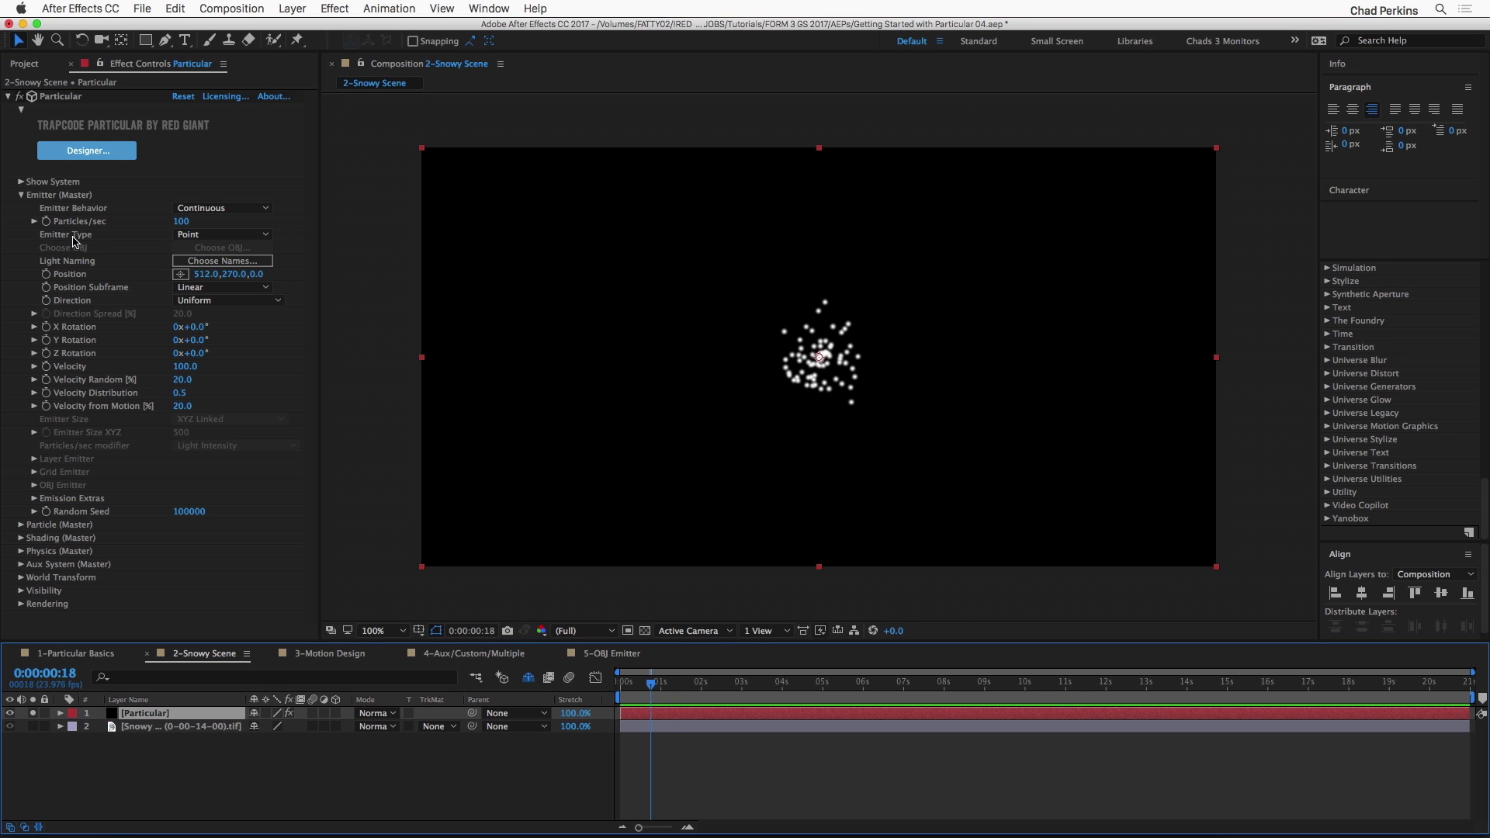
Step: Set the Emitter Type to Box and the Emitter Size XYZ to 507
{"action": "left_click", "coordinate": [202, 236]}
{"action": "left_click", "coordinate": [211, 264]}
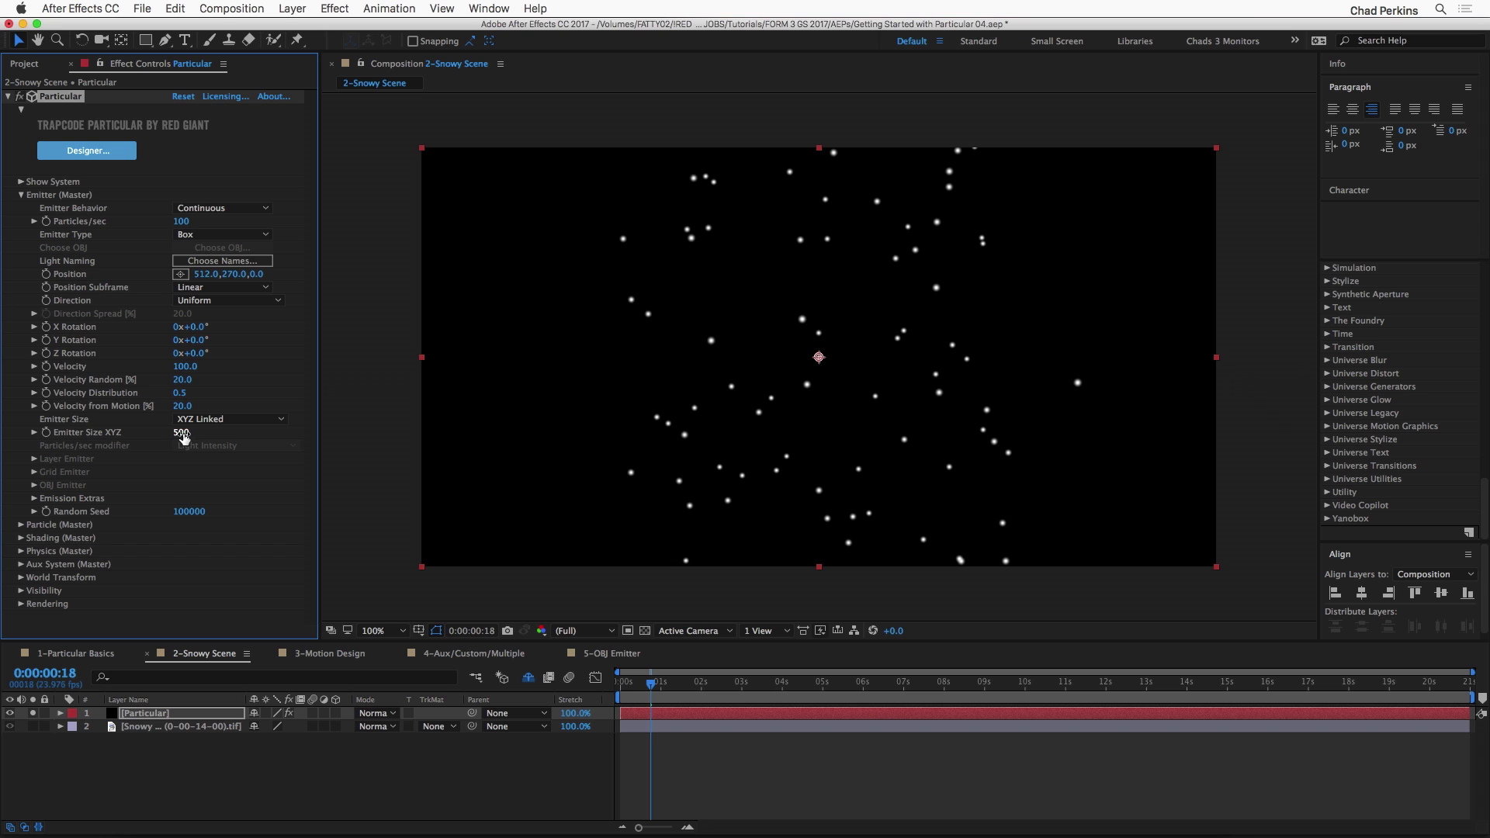
{"action": "mouse_move", "coordinate": [181, 432]}
{"action": "left_mouse_down"}
{"action": "mouse_move", "coordinate": [288, 432]}
{"action": "mouse_move", "coordinate": [202, 435]}
{"action": "left_mouse_up"}
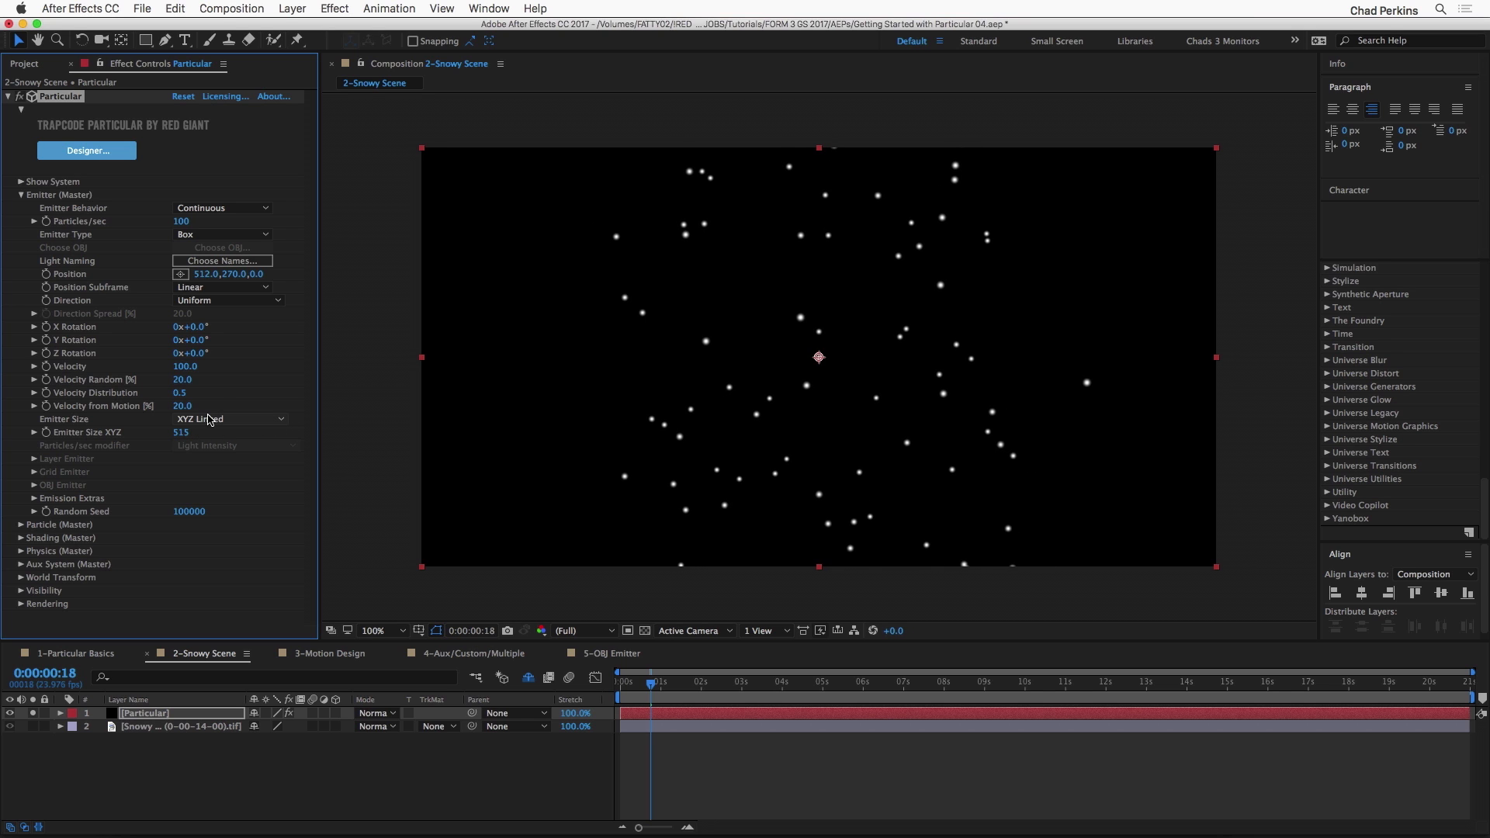
{"action": "left_click_drag", "start_coordinate": [180, 432], "coordinate": [178, 426]}
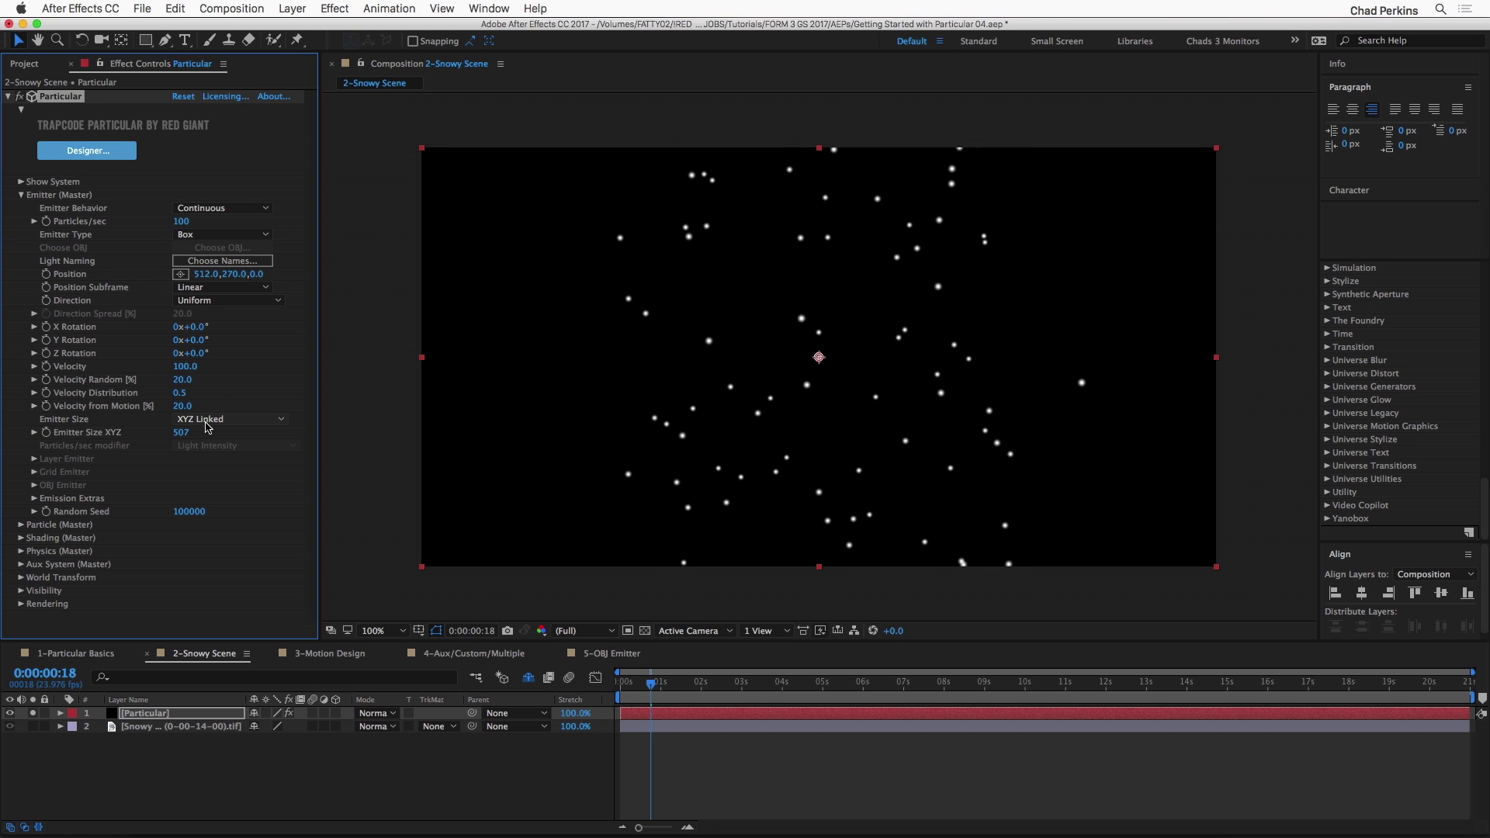
Step: Set the Emitter Size to XYZ Individual, with Emitter Size X at 1568 and Emitter Size Y at 150
{"action": "left_click", "coordinate": [229, 420]}
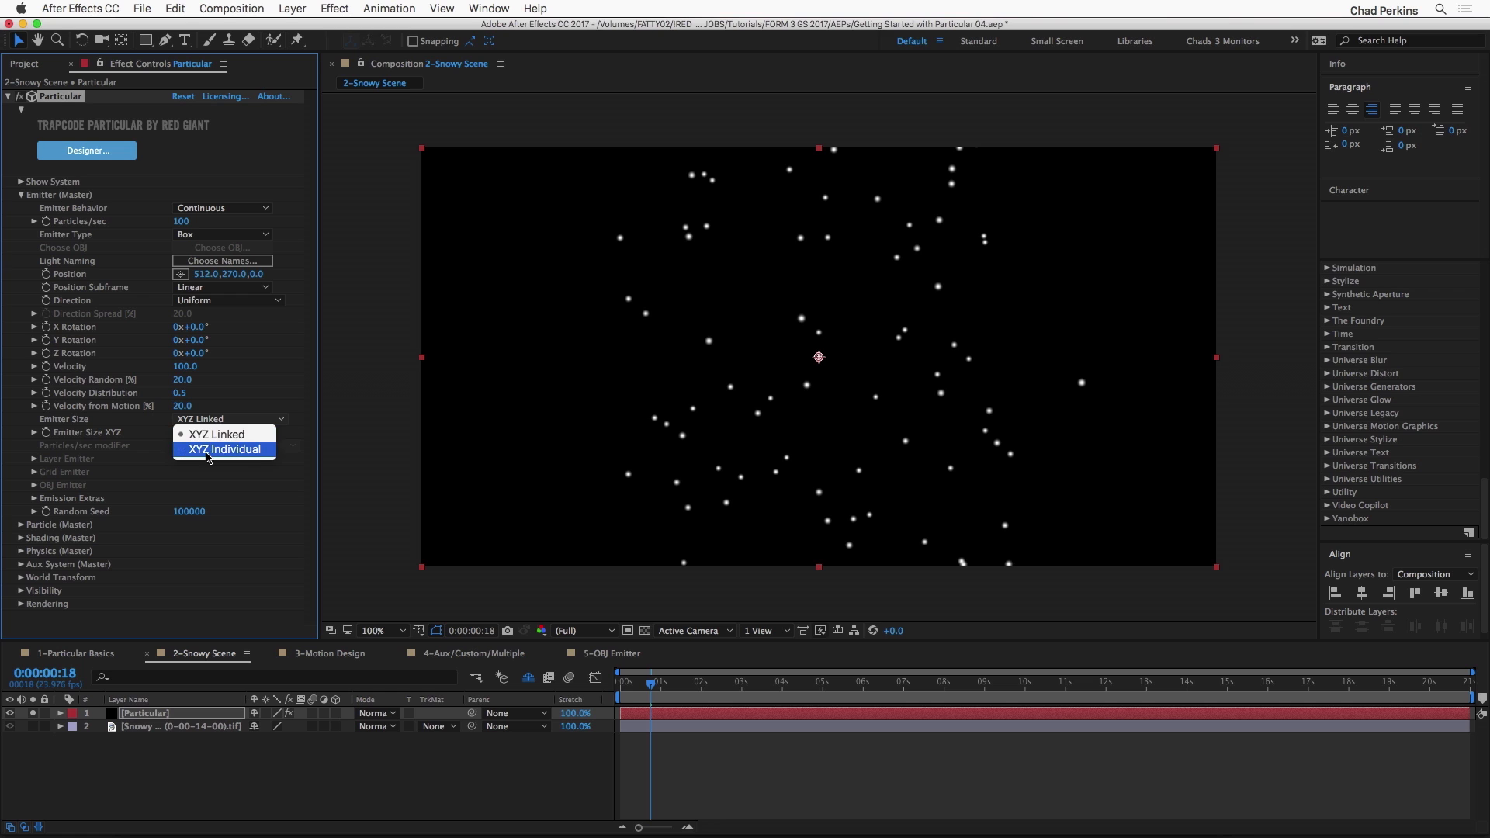
{"action": "left_click", "coordinate": [243, 454]}
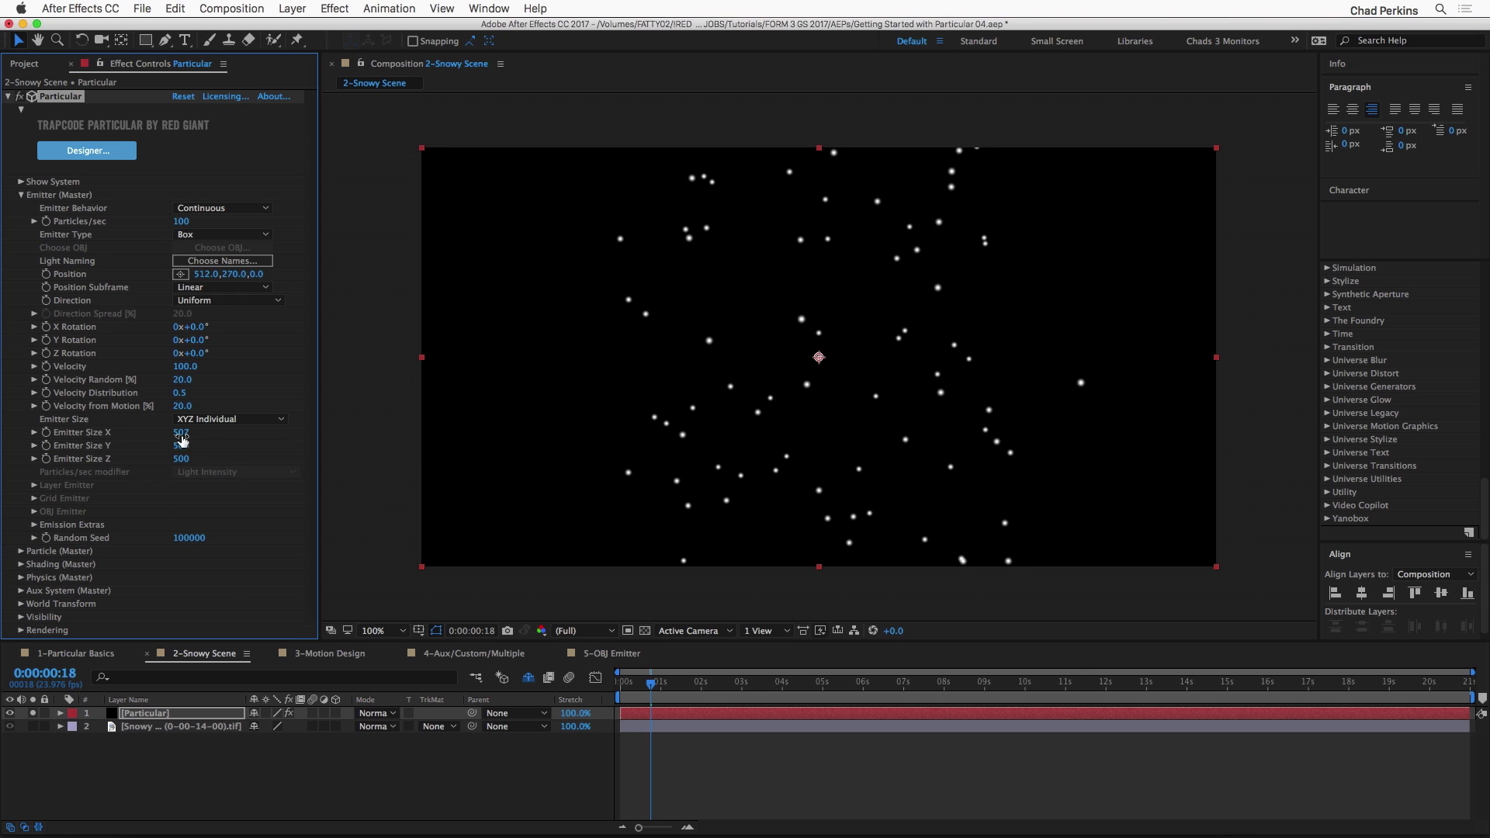
{"action": "left_click_drag", "start_coordinate": [181, 432], "coordinate": [960, 401]}
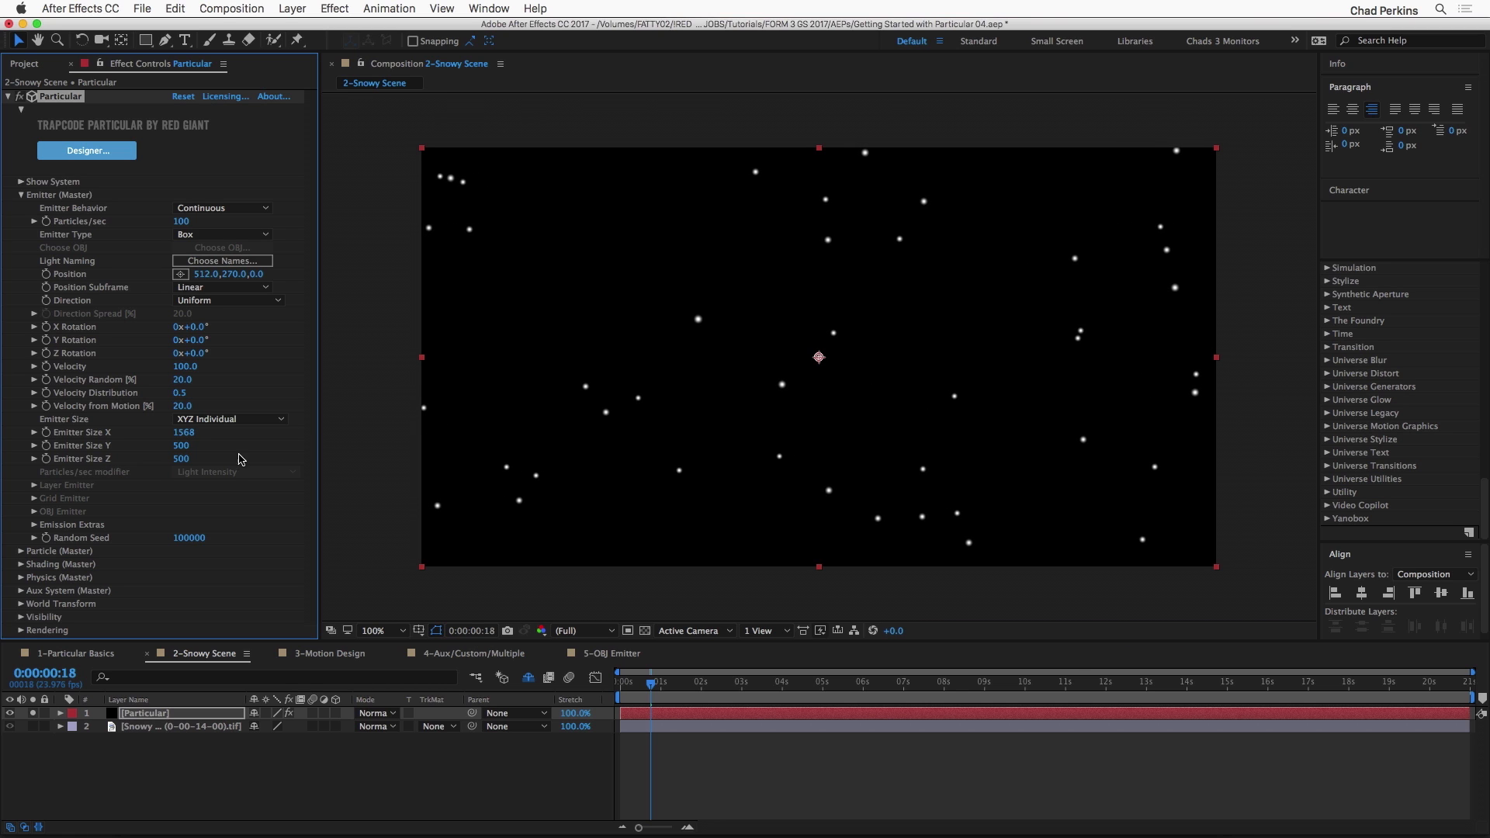
{"action": "left_click_drag", "start_coordinate": [181, 445], "coordinate": [1, 459]}
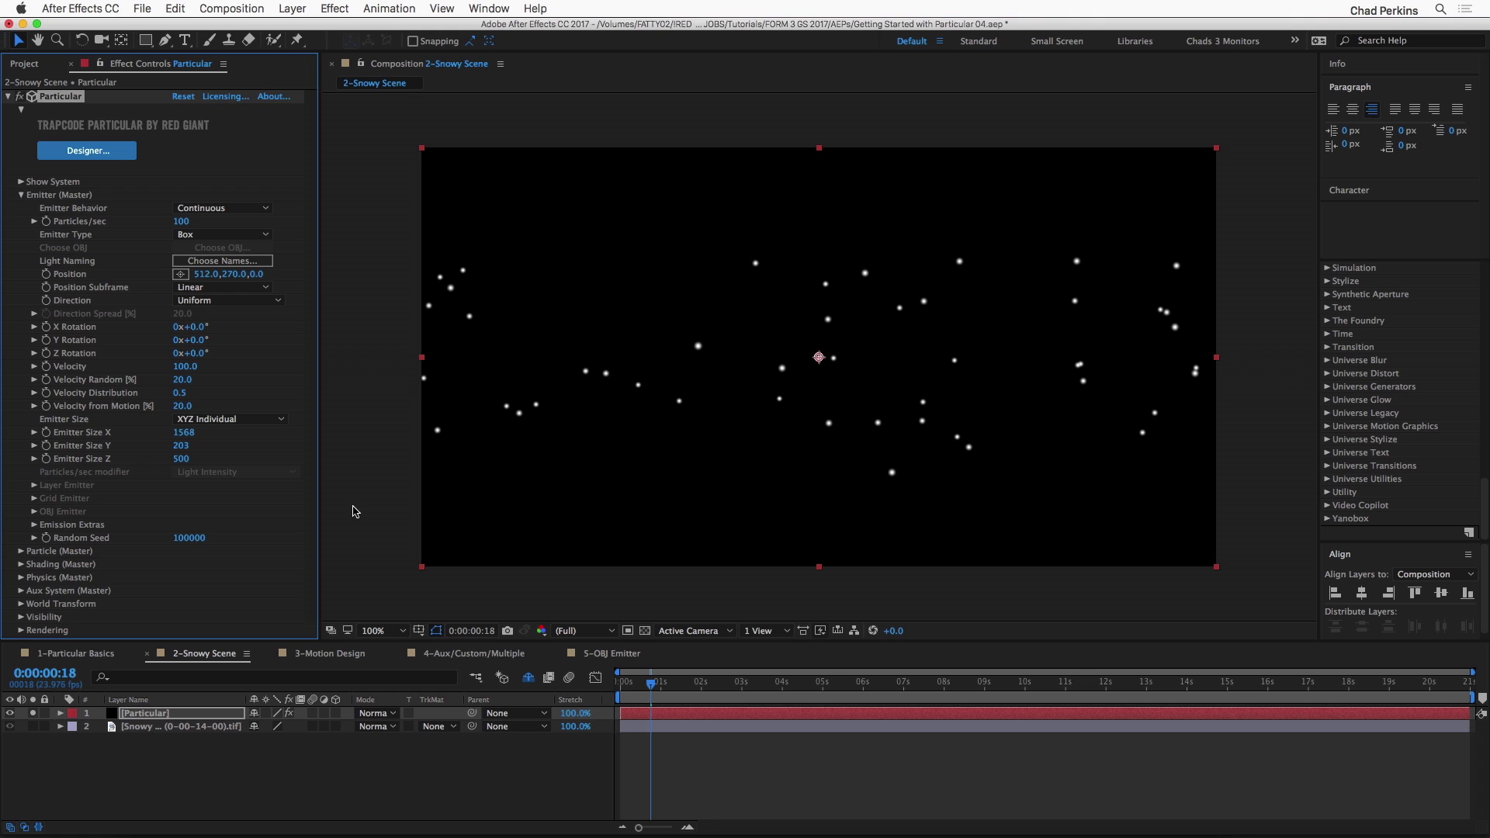
{"action": "left_click_drag", "start_coordinate": [180, 445], "coordinate": [138, 444]}
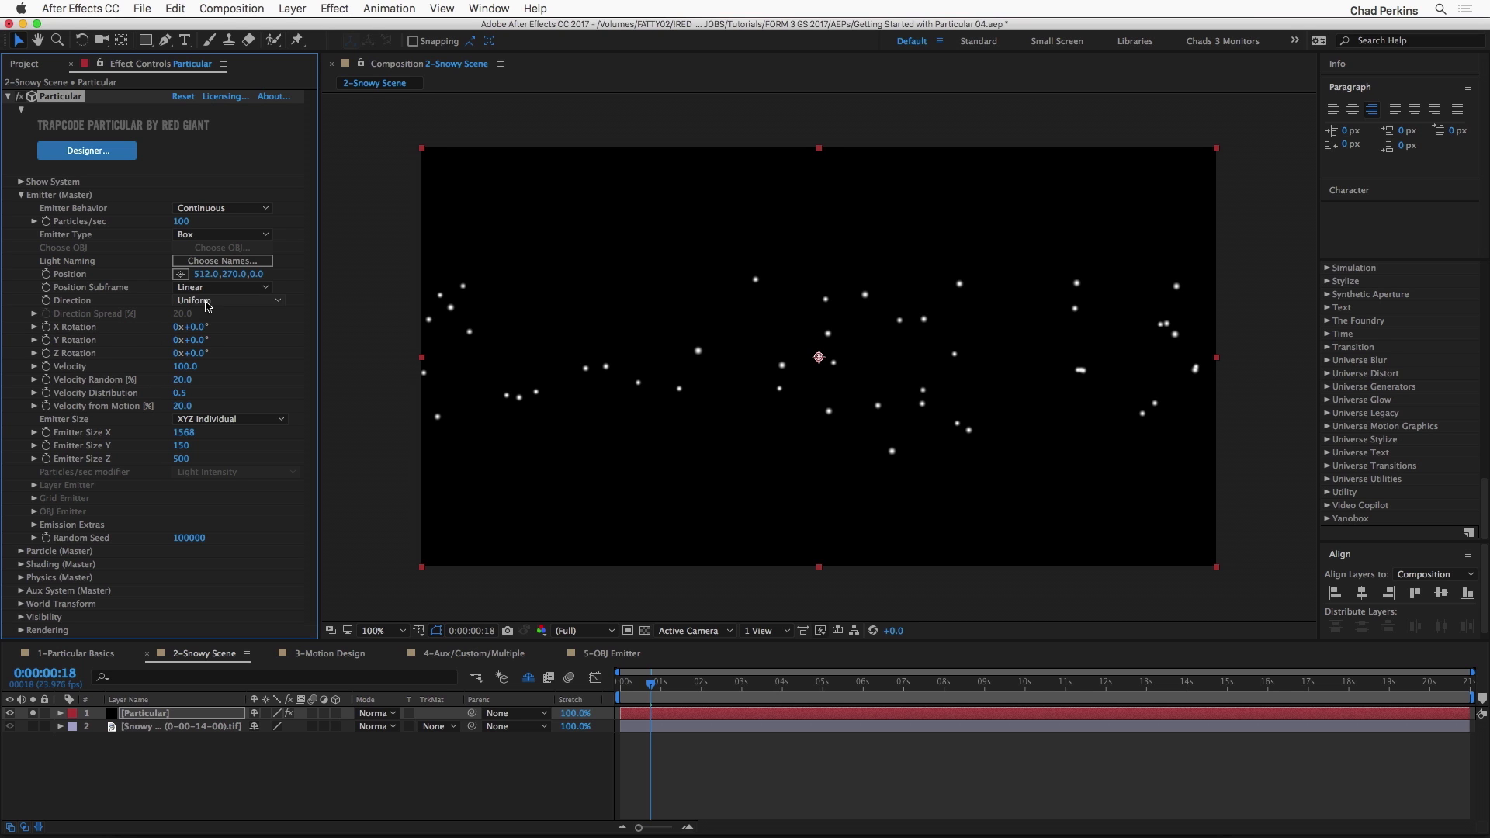
Step: Play back the widened box emitter's particles and scrub back to 0:00:00:12
{"action": "left_click_drag", "start_coordinate": [649, 683], "coordinate": [683, 683]}
{"action": "key", "text": "space"}
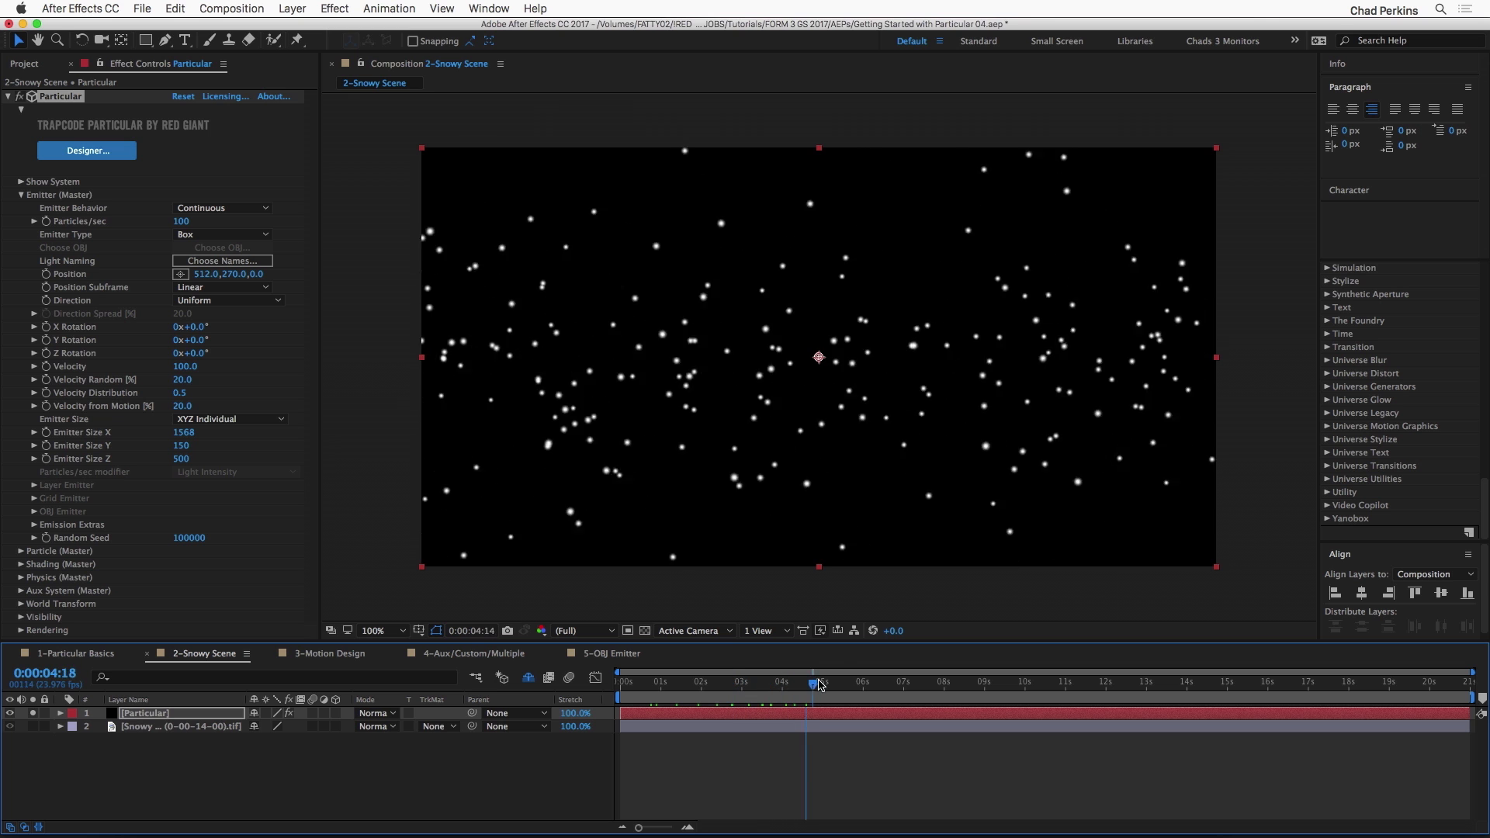
{"action": "left_click_drag", "start_coordinate": [780, 677], "coordinate": [641, 678]}
Step: Set the emitter's Direction to Directional and scrub ahead to 0:00:04:19 to check the particle flow
{"action": "left_click", "coordinate": [222, 303]}
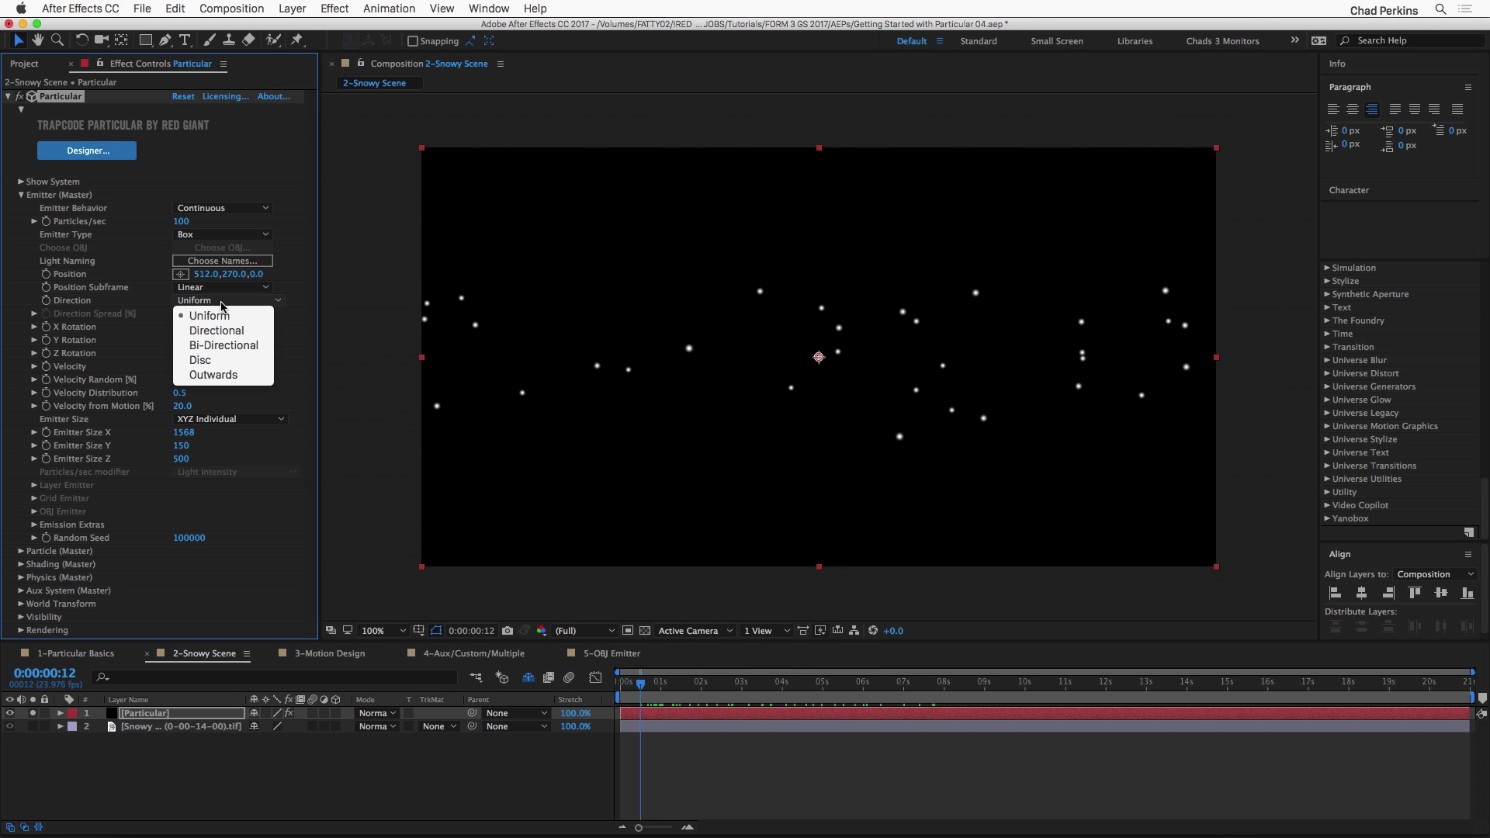
{"action": "left_click", "coordinate": [228, 331]}
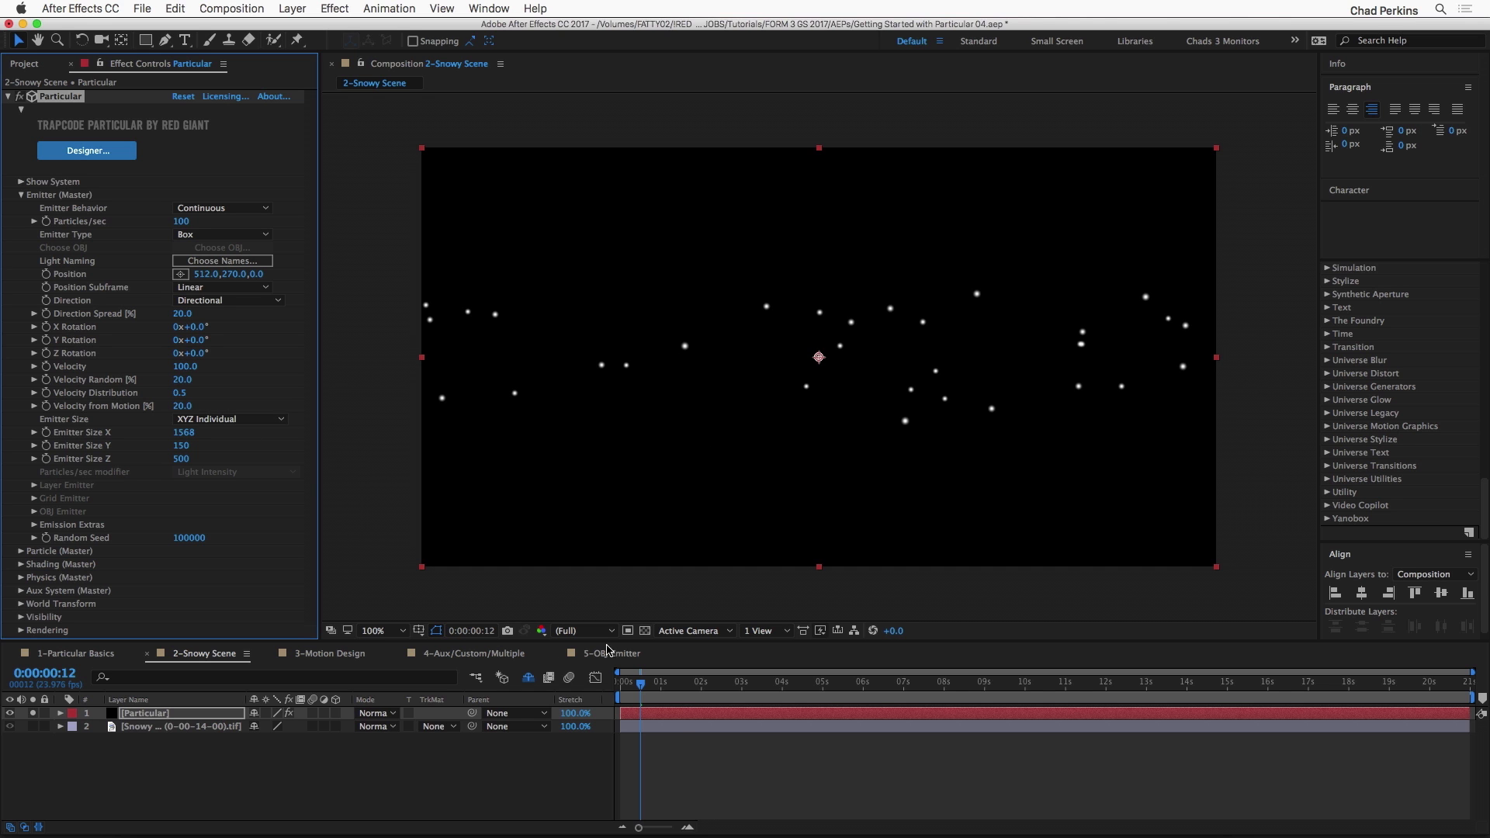
{"action": "left_click_drag", "start_coordinate": [638, 684], "coordinate": [815, 681]}
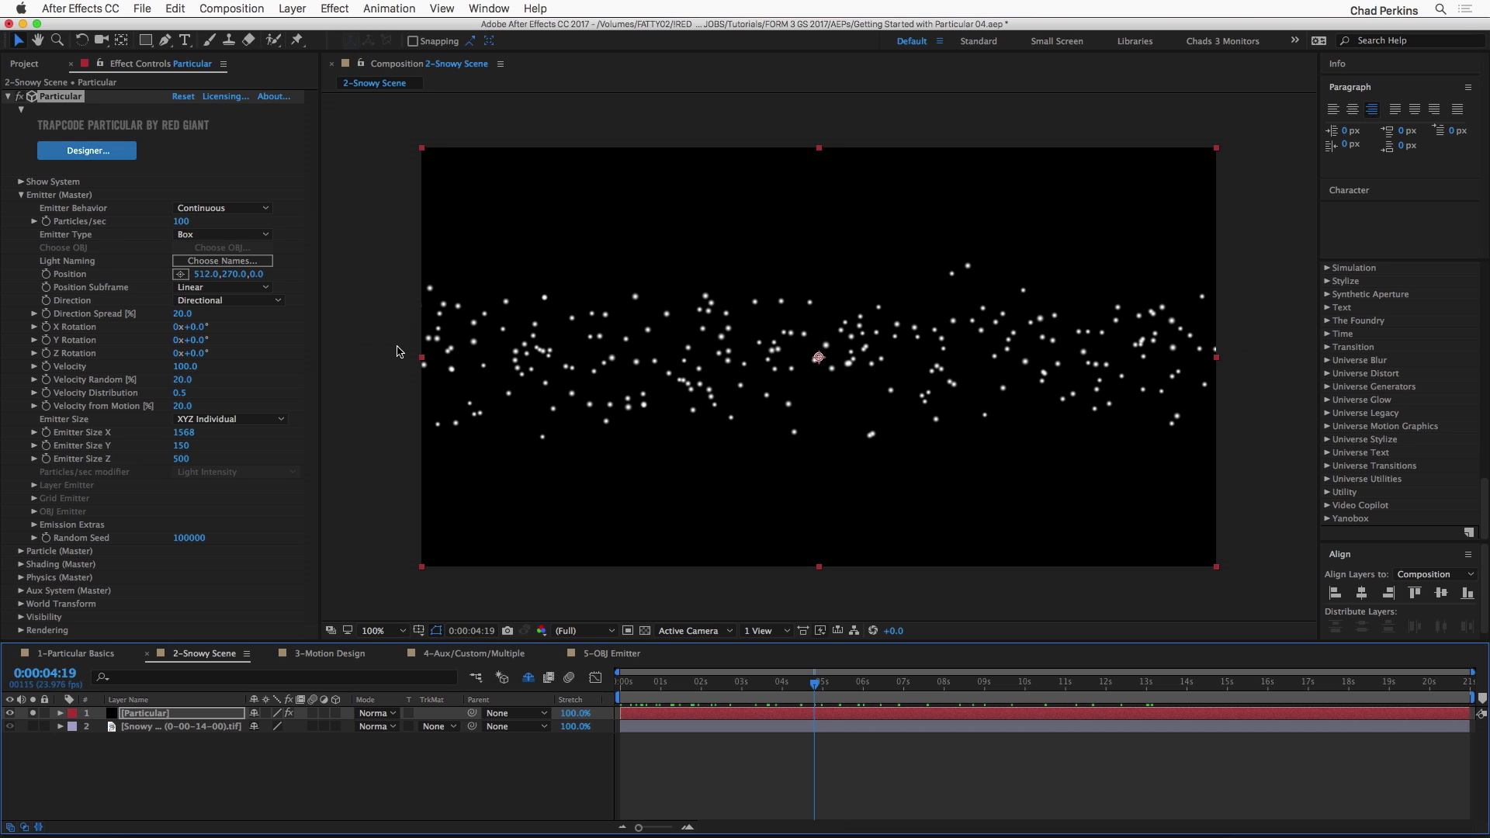
Step: Set the emitter's X Rotation to -90 degrees and preview the particle motion up to 0:00:03:13
{"action": "left_click", "coordinate": [197, 327]}
{"action": "type", "text": "-90"}
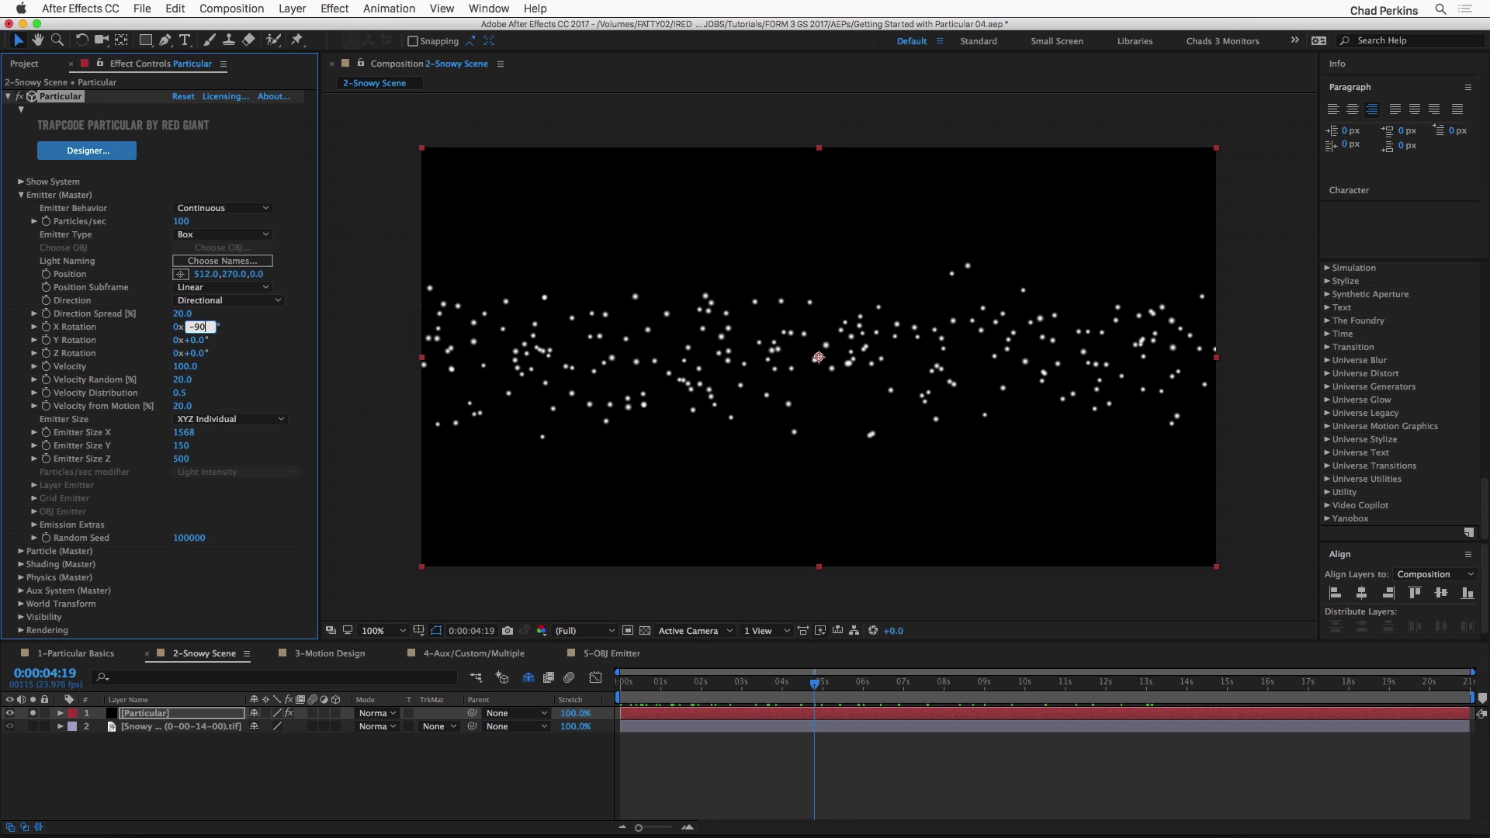
{"action": "key", "text": "Return"}
{"action": "left_click", "coordinate": [644, 683]}
{"action": "key", "text": "space"}
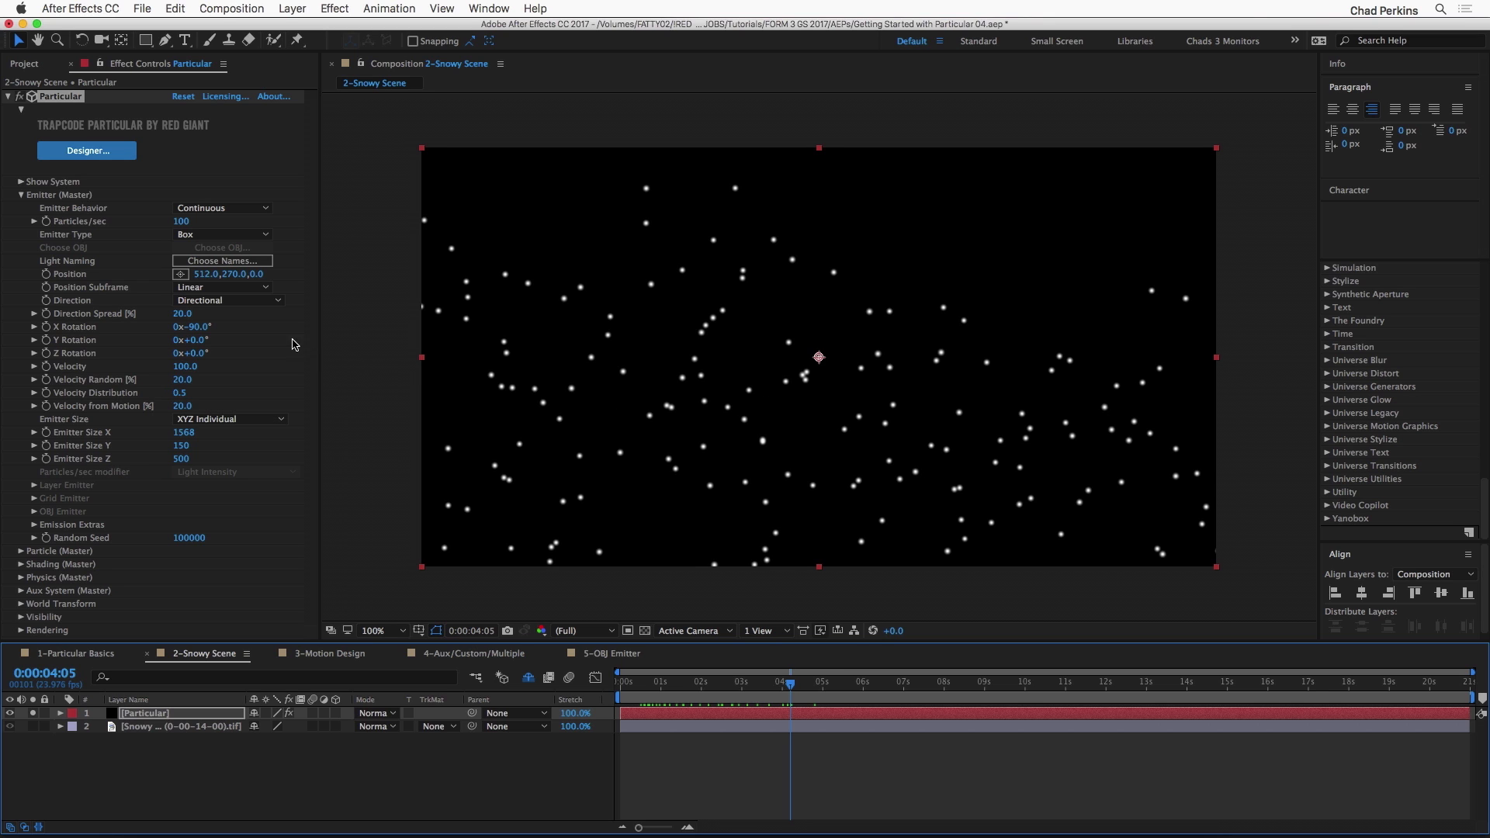
{"action": "left_click_drag", "start_coordinate": [666, 685], "coordinate": [763, 680]}
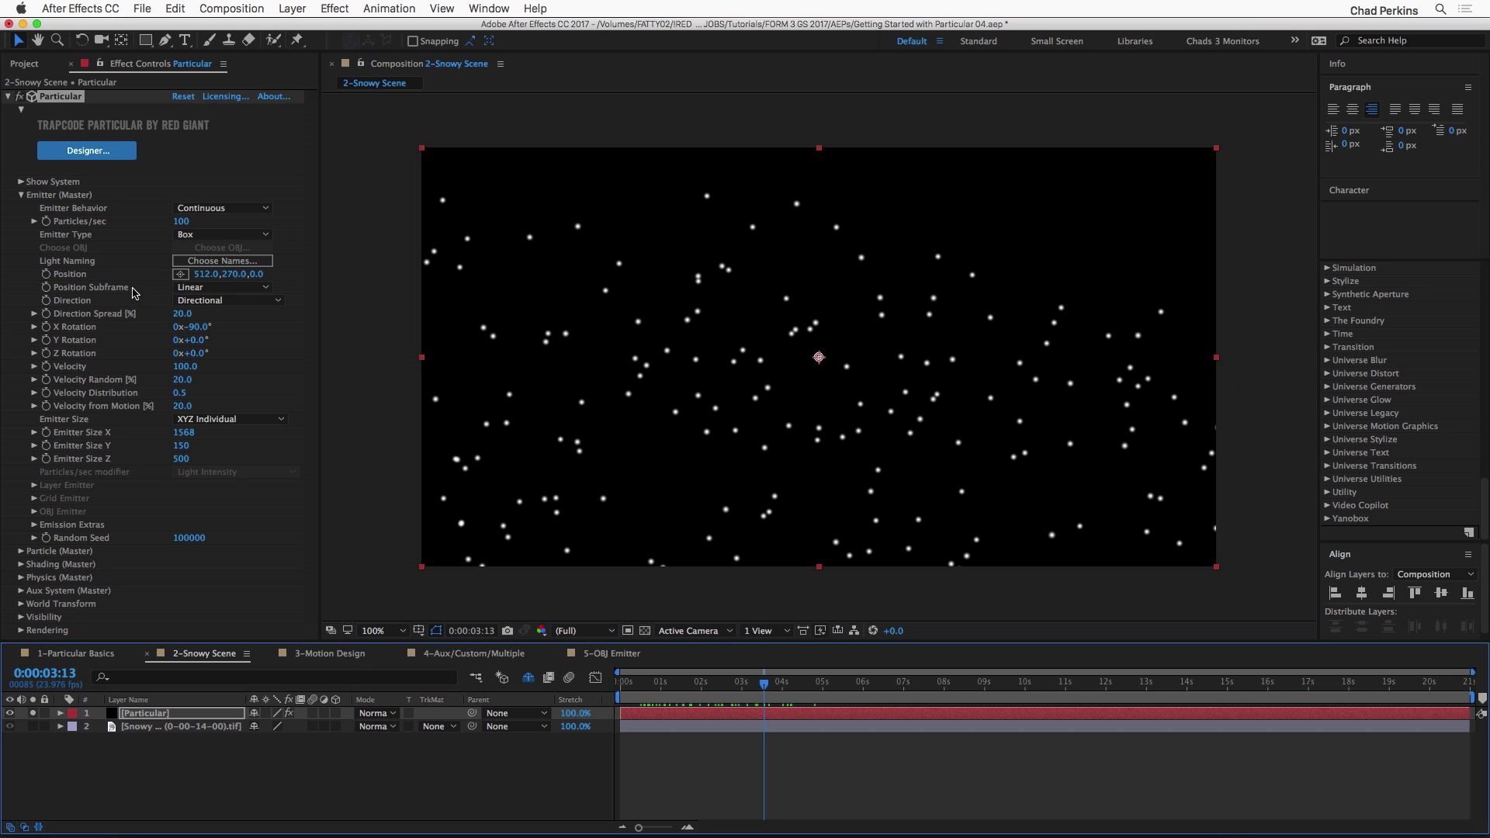
Step: Raise the emitter by setting its Y position to 175
{"action": "left_click_drag", "start_coordinate": [233, 276], "coordinate": [143, 287]}
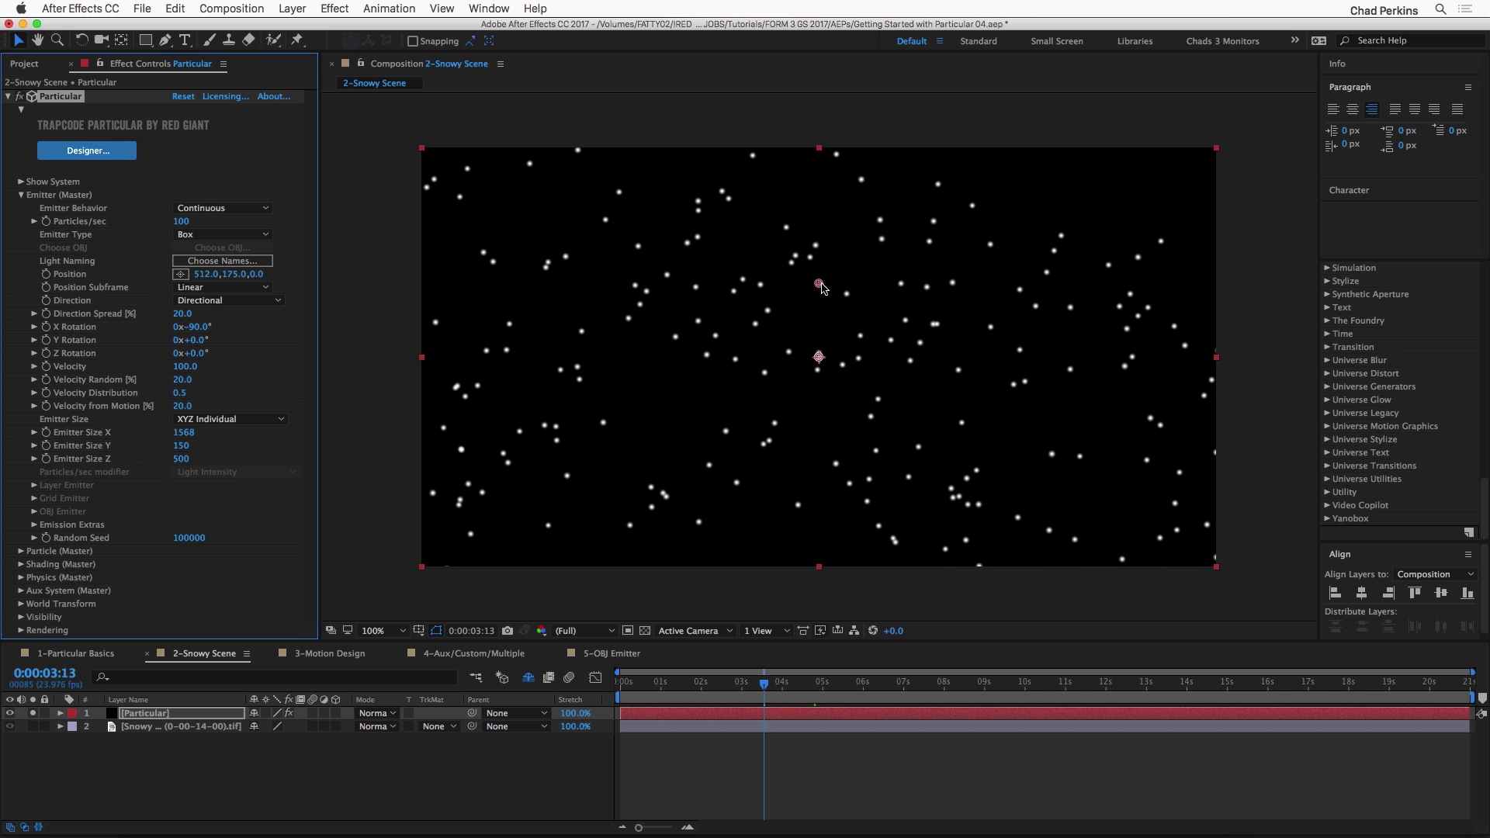
Step: Move the emitter above the frame to 516, -18 and set Emitter Size Y to 2228 and Emitter Size Z to 34
{"action": "left_click_drag", "start_coordinate": [820, 284], "coordinate": [823, 138]}
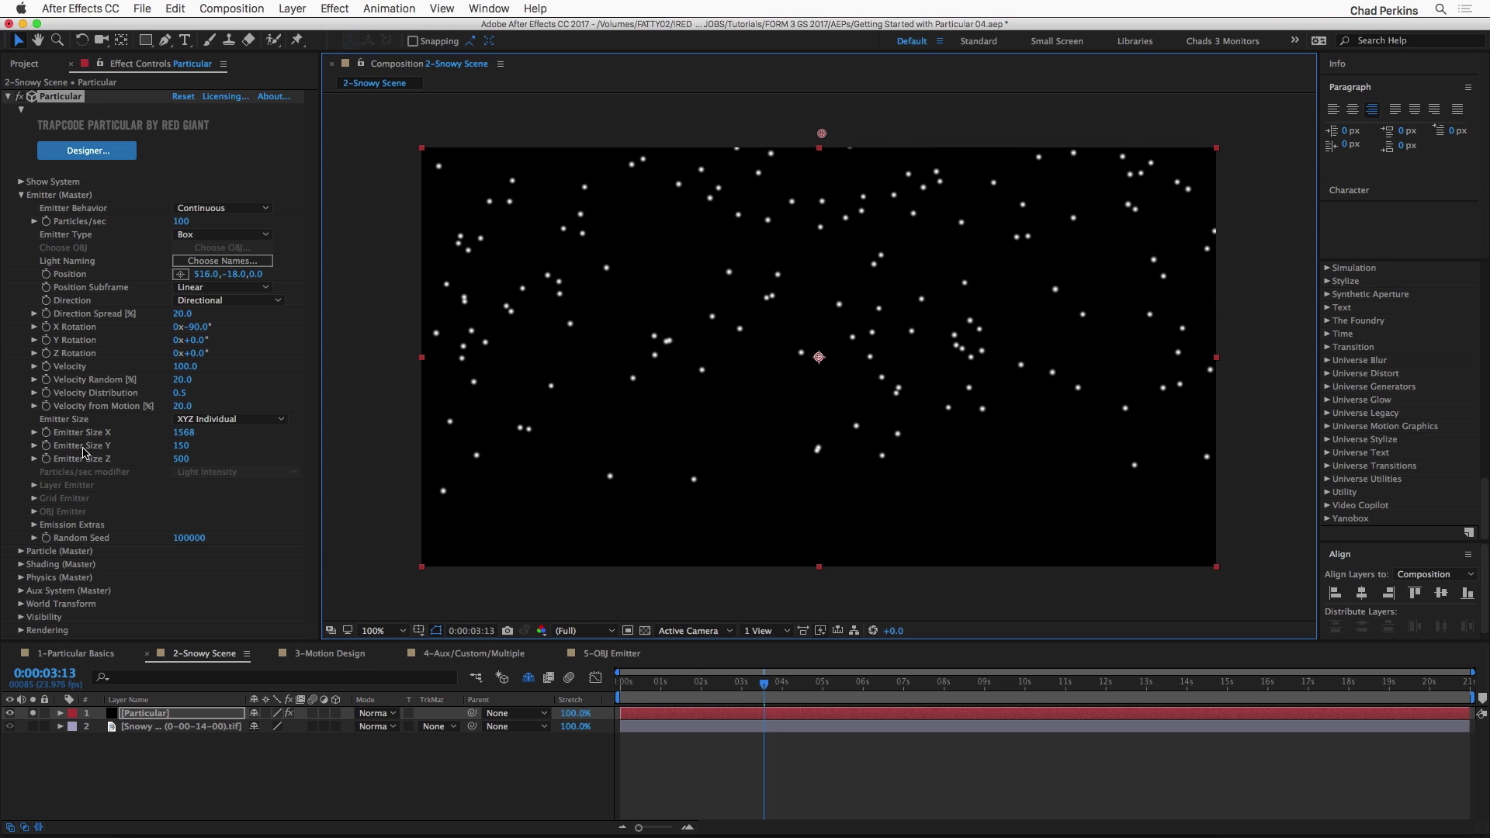
{"action": "left_click_drag", "start_coordinate": [181, 446], "coordinate": [475, 416]}
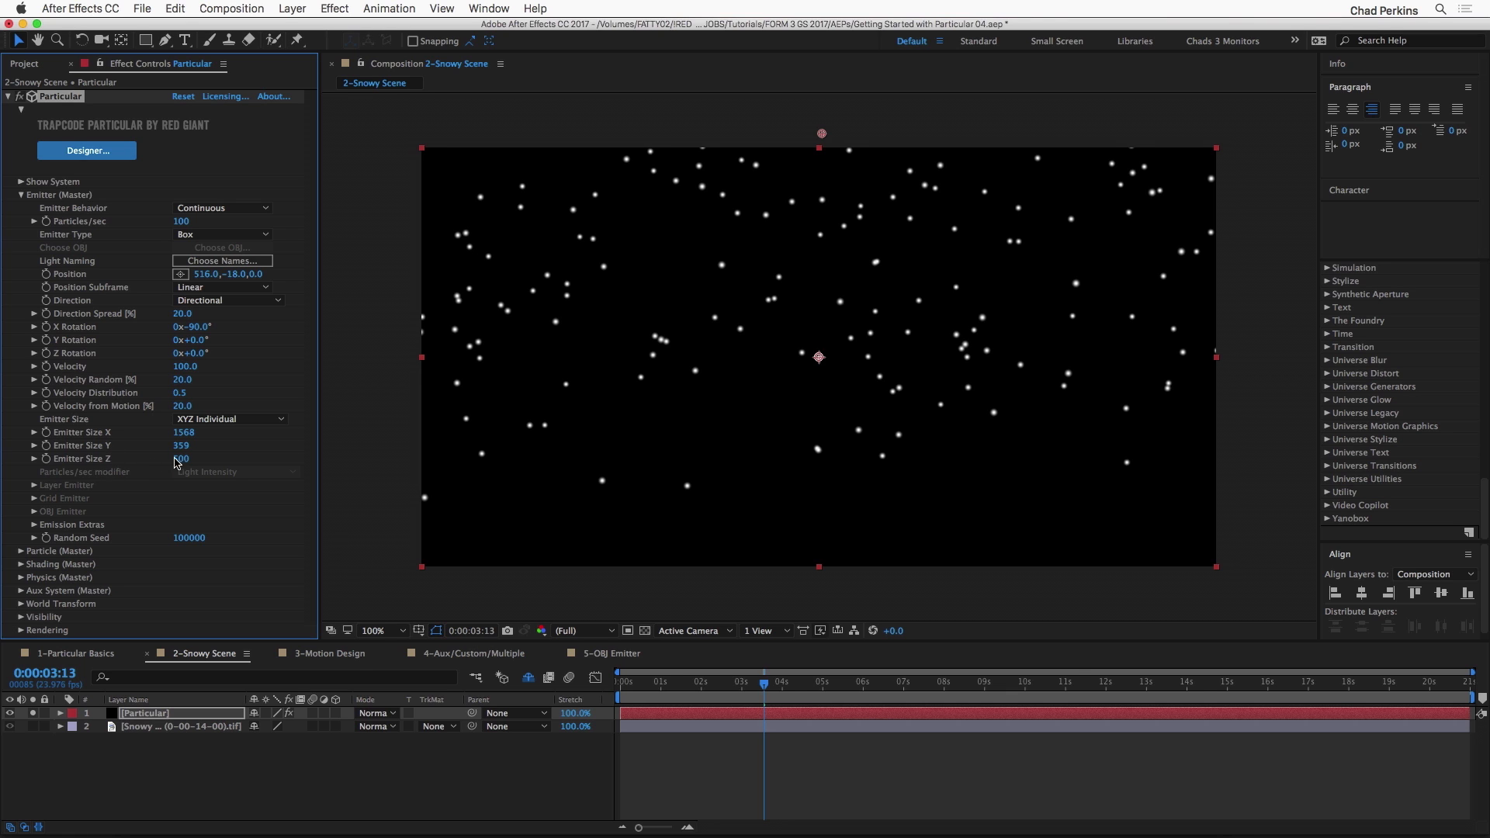
{"action": "left_click_drag", "start_coordinate": [171, 458], "coordinate": [14, 512]}
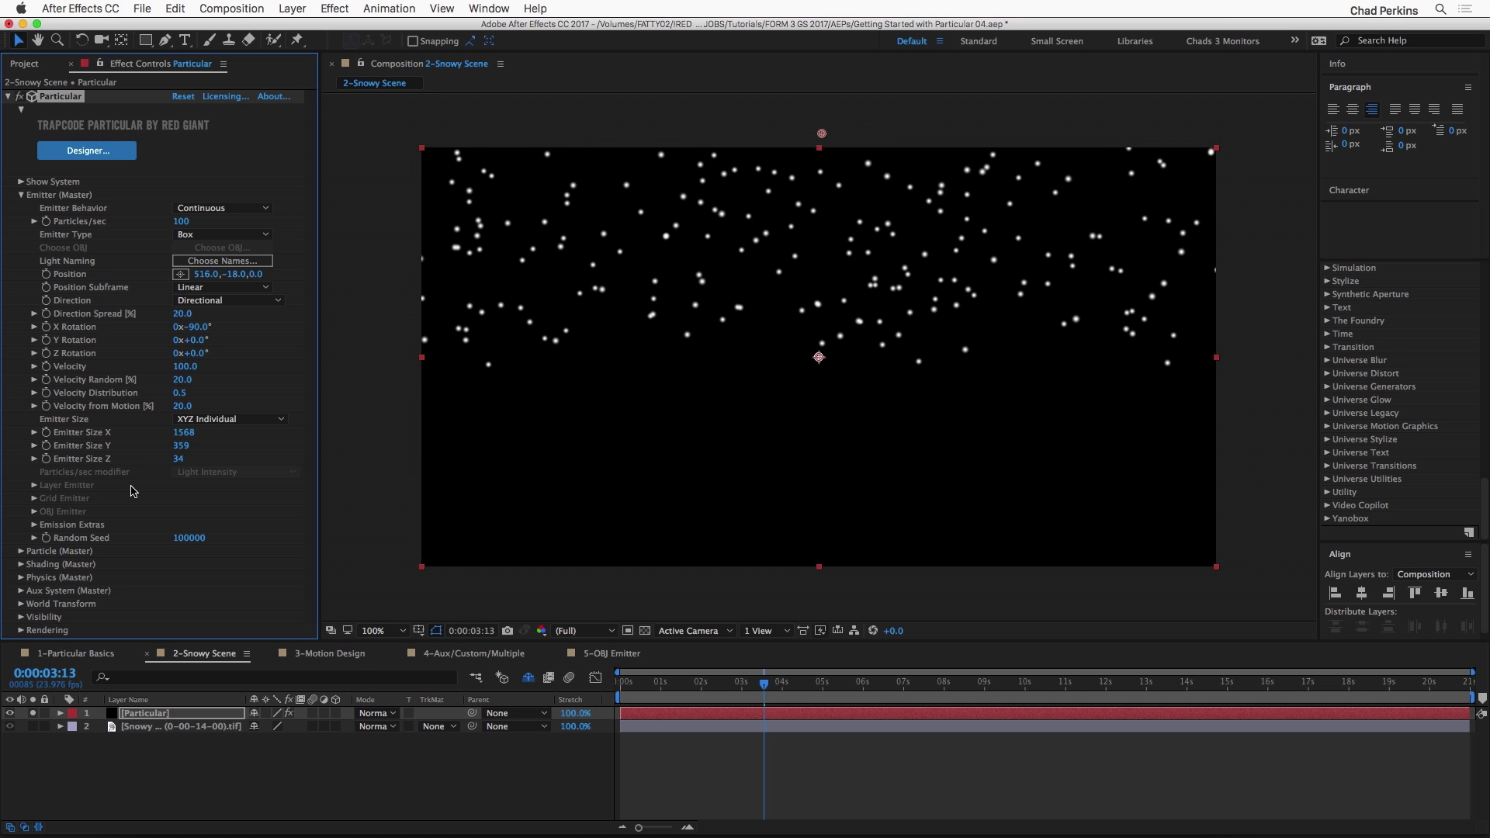
{"action": "left_click_drag", "start_coordinate": [180, 445], "coordinate": [699, 404]}
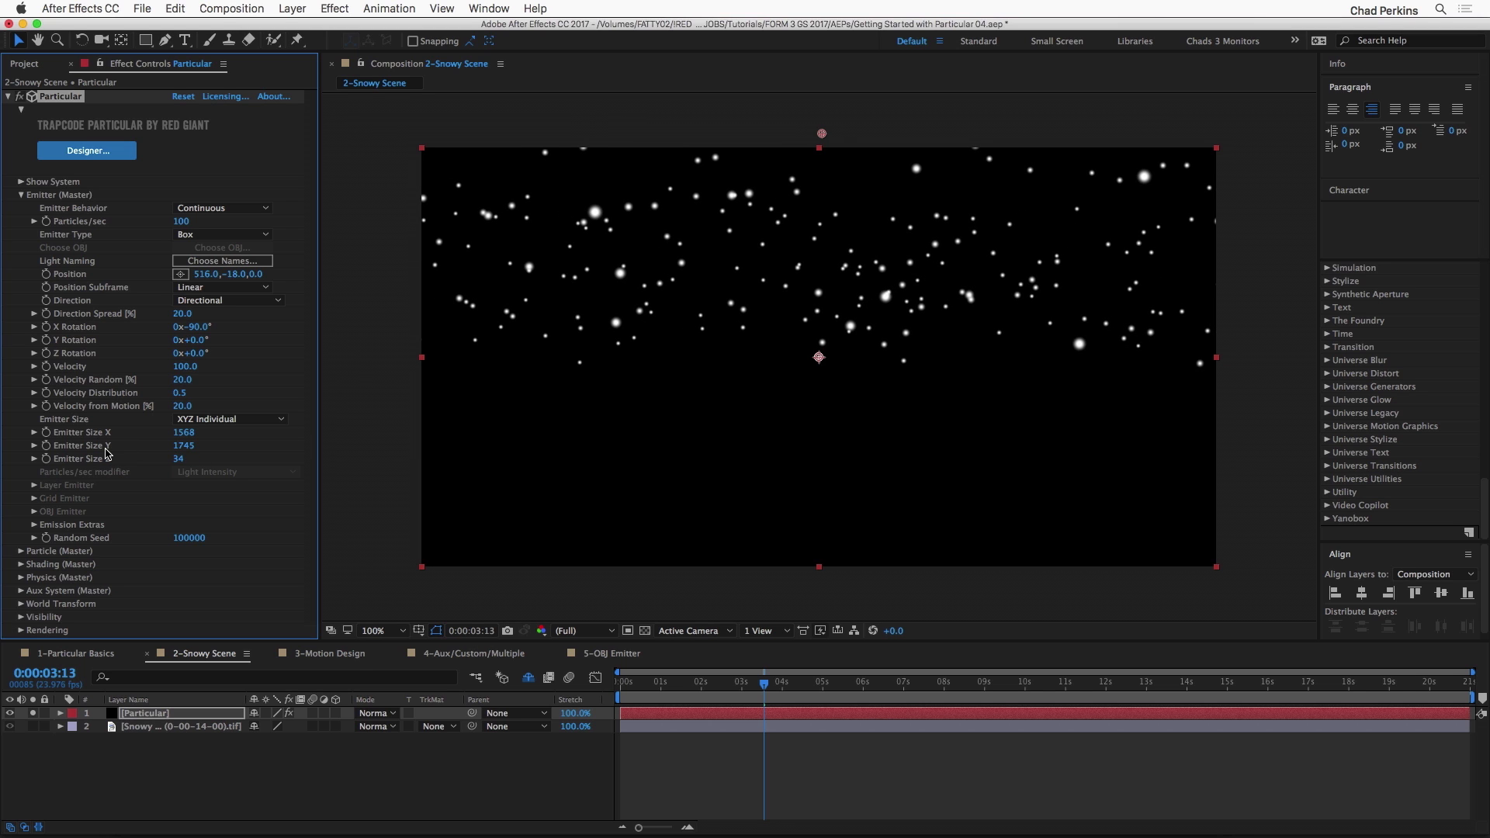
{"action": "left_click_drag", "start_coordinate": [180, 446], "coordinate": [576, 431]}
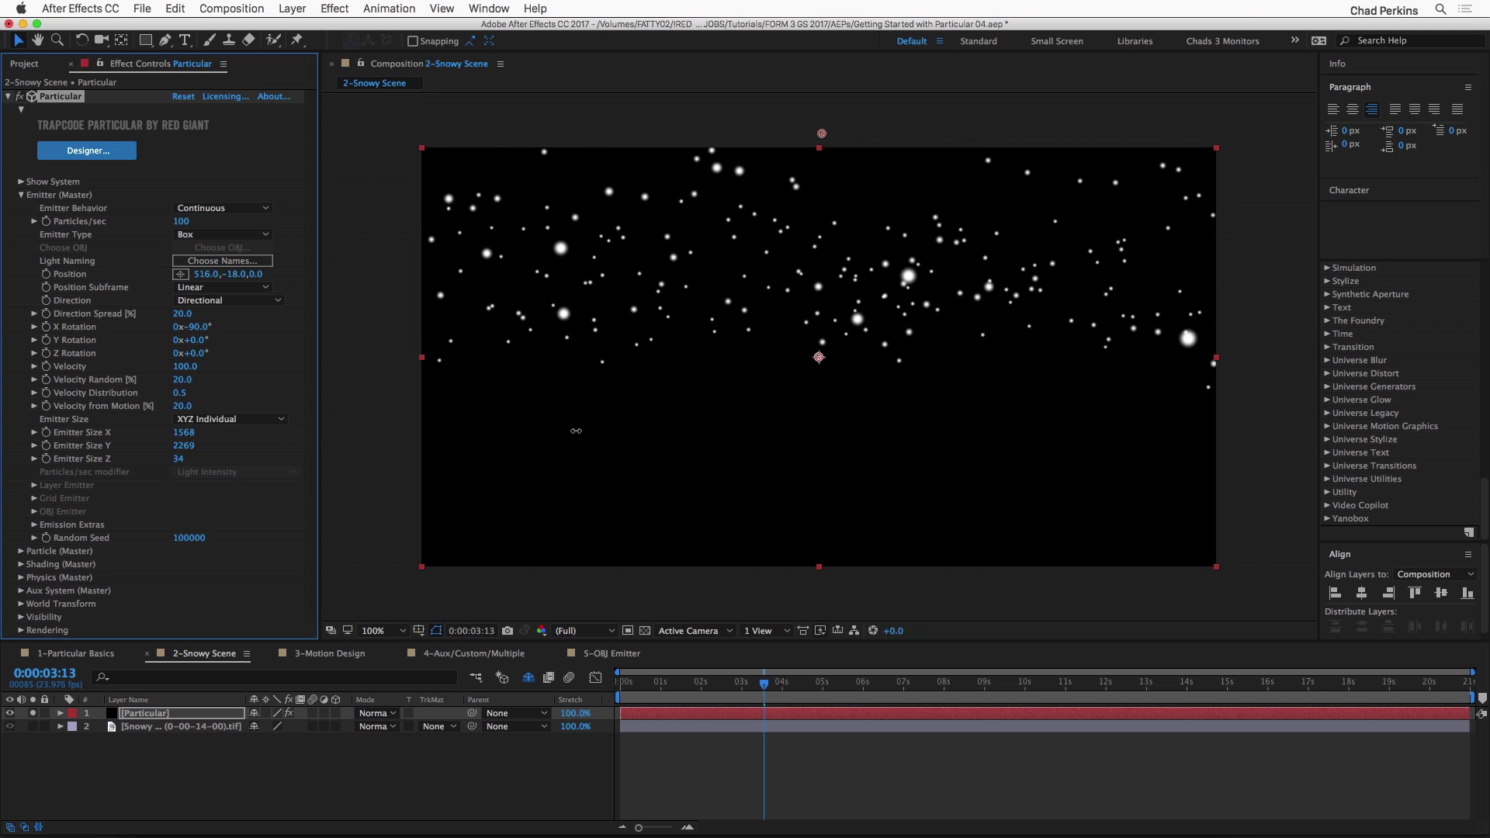
Step: Play back the particles from 0:00:01:01 and scrub back to the start of the composition
{"action": "left_click", "coordinate": [661, 681]}
{"action": "key", "text": "space"}
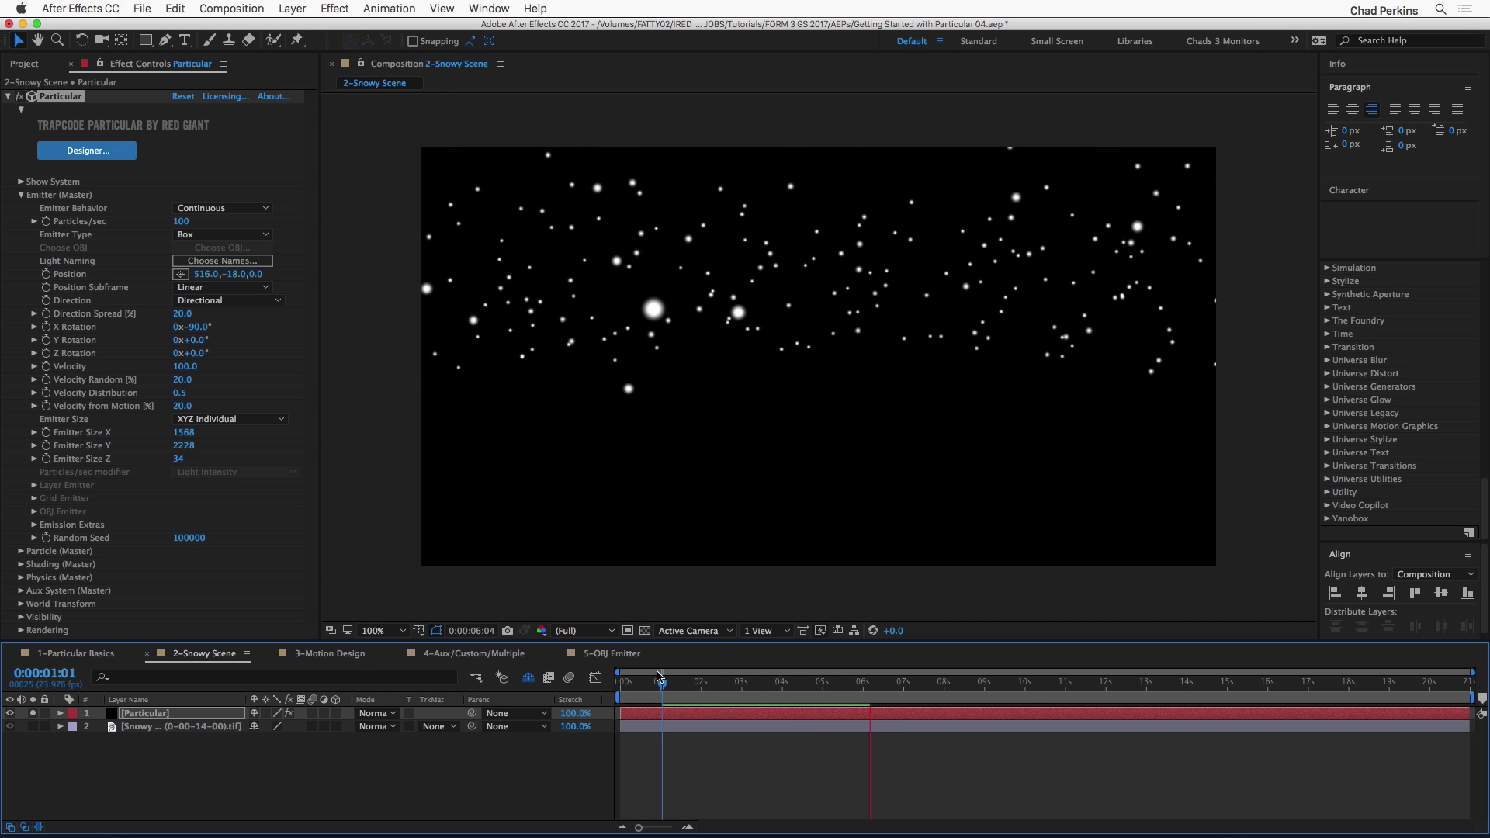
{"action": "key", "text": "space"}
{"action": "left_click_drag", "start_coordinate": [820, 684], "coordinate": [568, 683]}
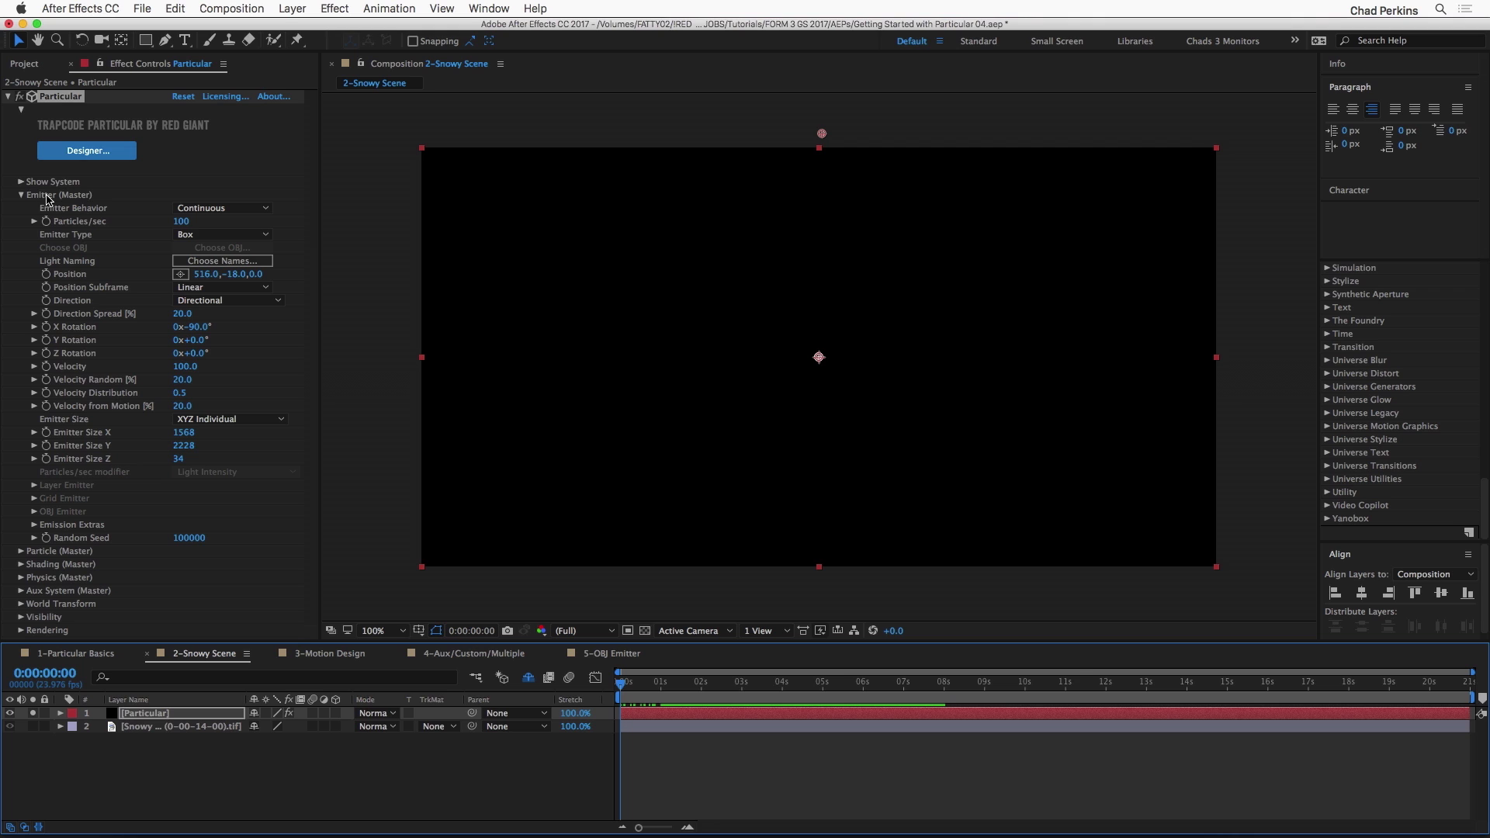
Step: Set the emitter's Pre Run to 100 in Emission Extras
{"action": "left_click", "coordinate": [34, 526]}
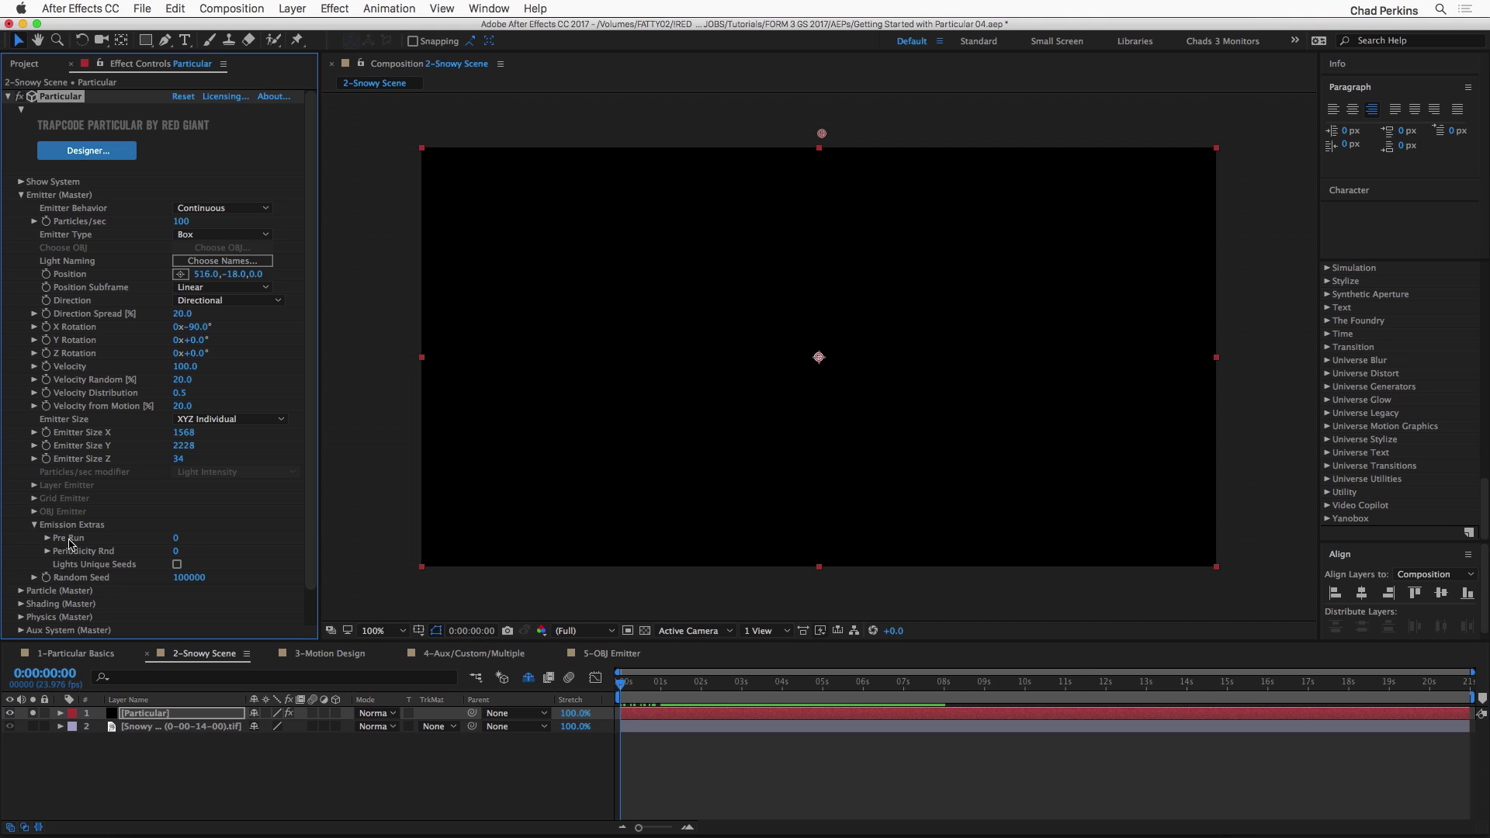
{"action": "left_click", "coordinate": [176, 537]}
{"action": "type", "text": "8"}
{"action": "key", "text": "Return"}
{"action": "left_click_drag", "start_coordinate": [193, 536], "coordinate": [298, 534]}
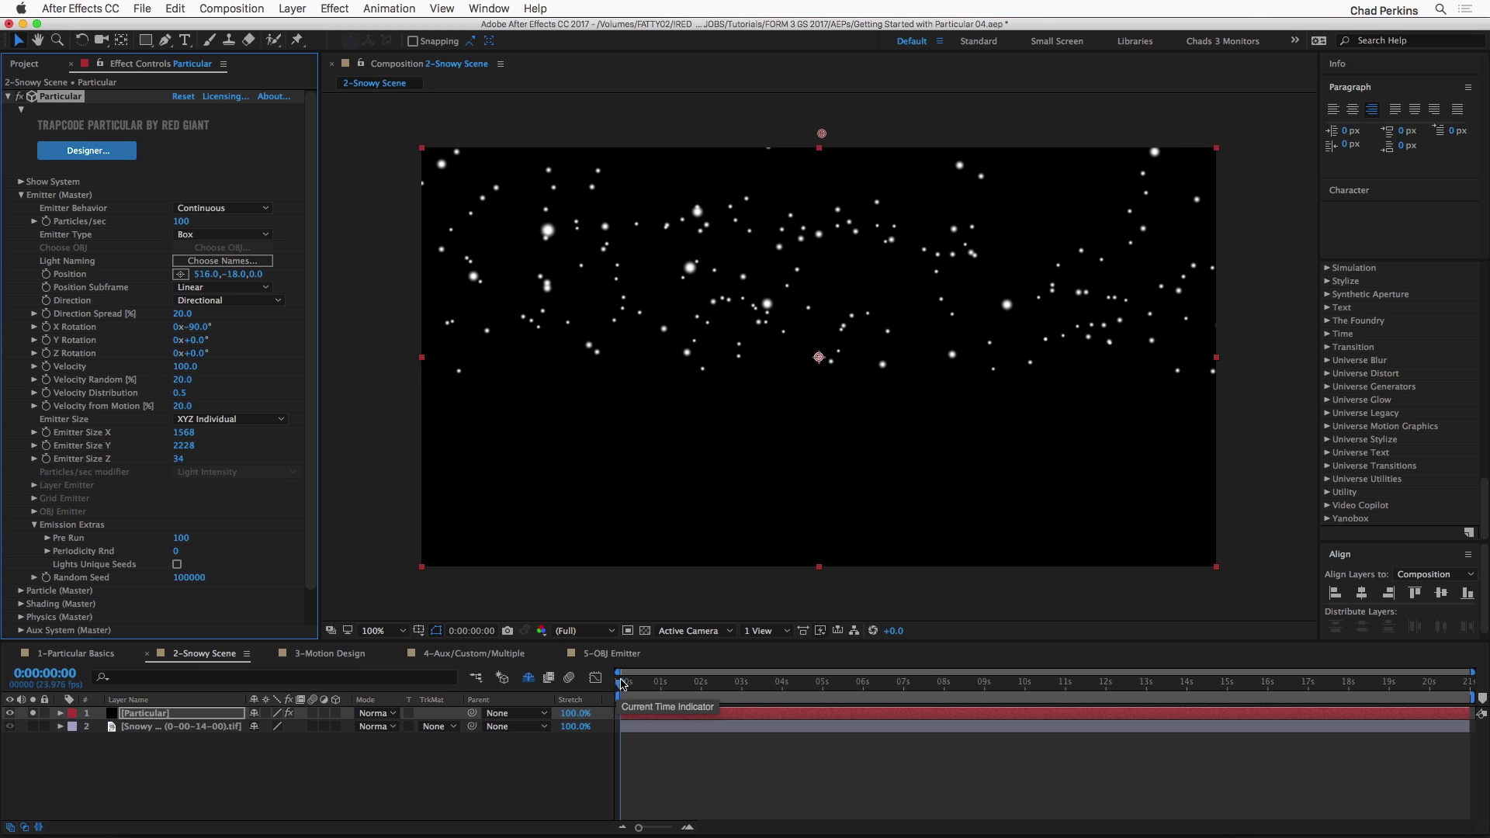
Step: Preview the pre-run particles from the first frame and scrub ahead to 0:00:03:17
{"action": "left_click", "coordinate": [629, 718]}
{"action": "key", "text": "space"}
{"action": "key", "text": "space"}
{"action": "left_click_drag", "start_coordinate": [619, 693], "coordinate": [758, 675]}
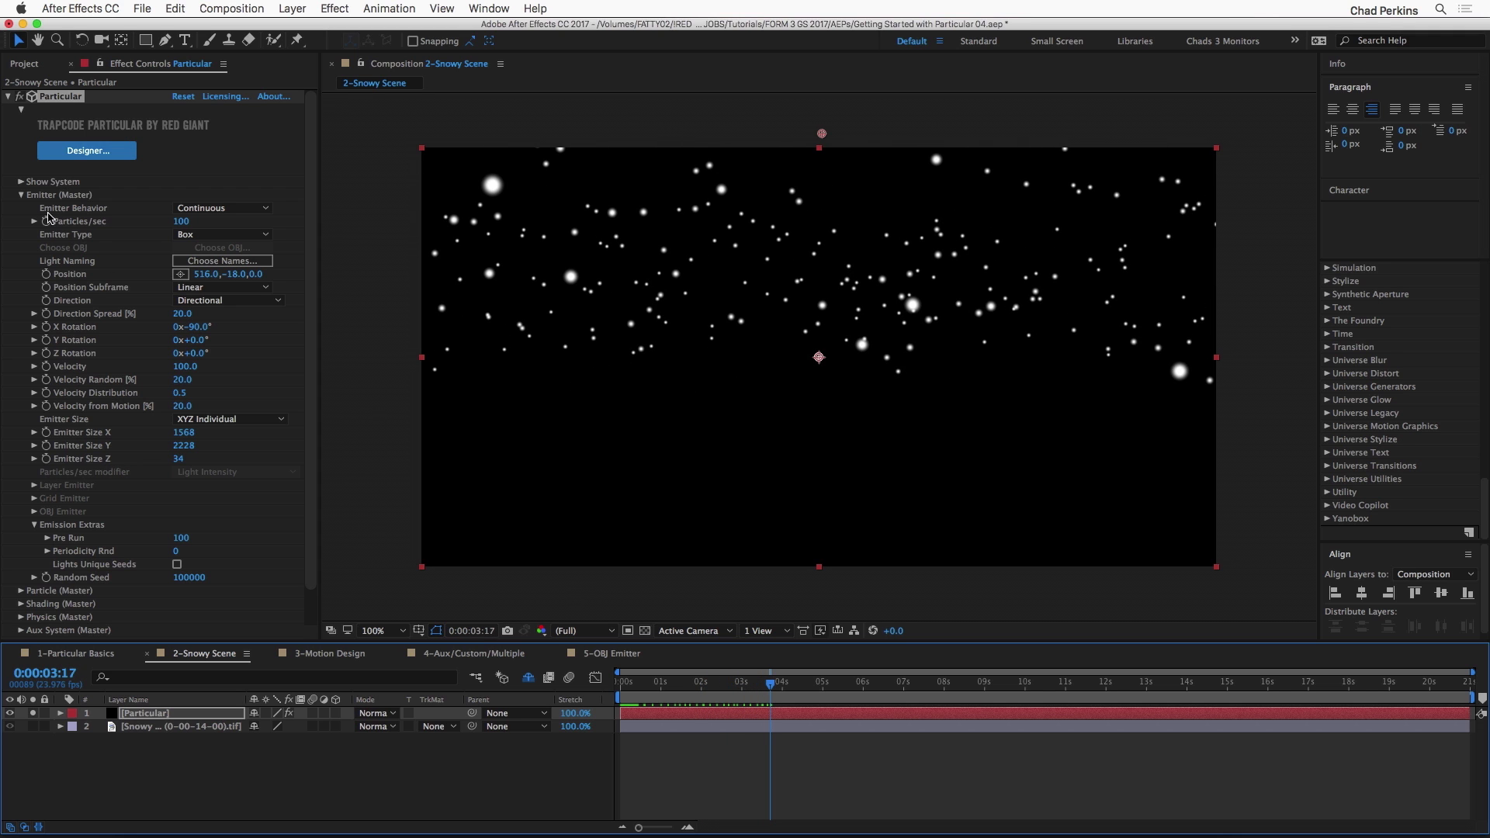
Step: Collapse the Emitter settings and set the particle Life to 7.2 seconds
{"action": "left_click", "coordinate": [21, 196]}
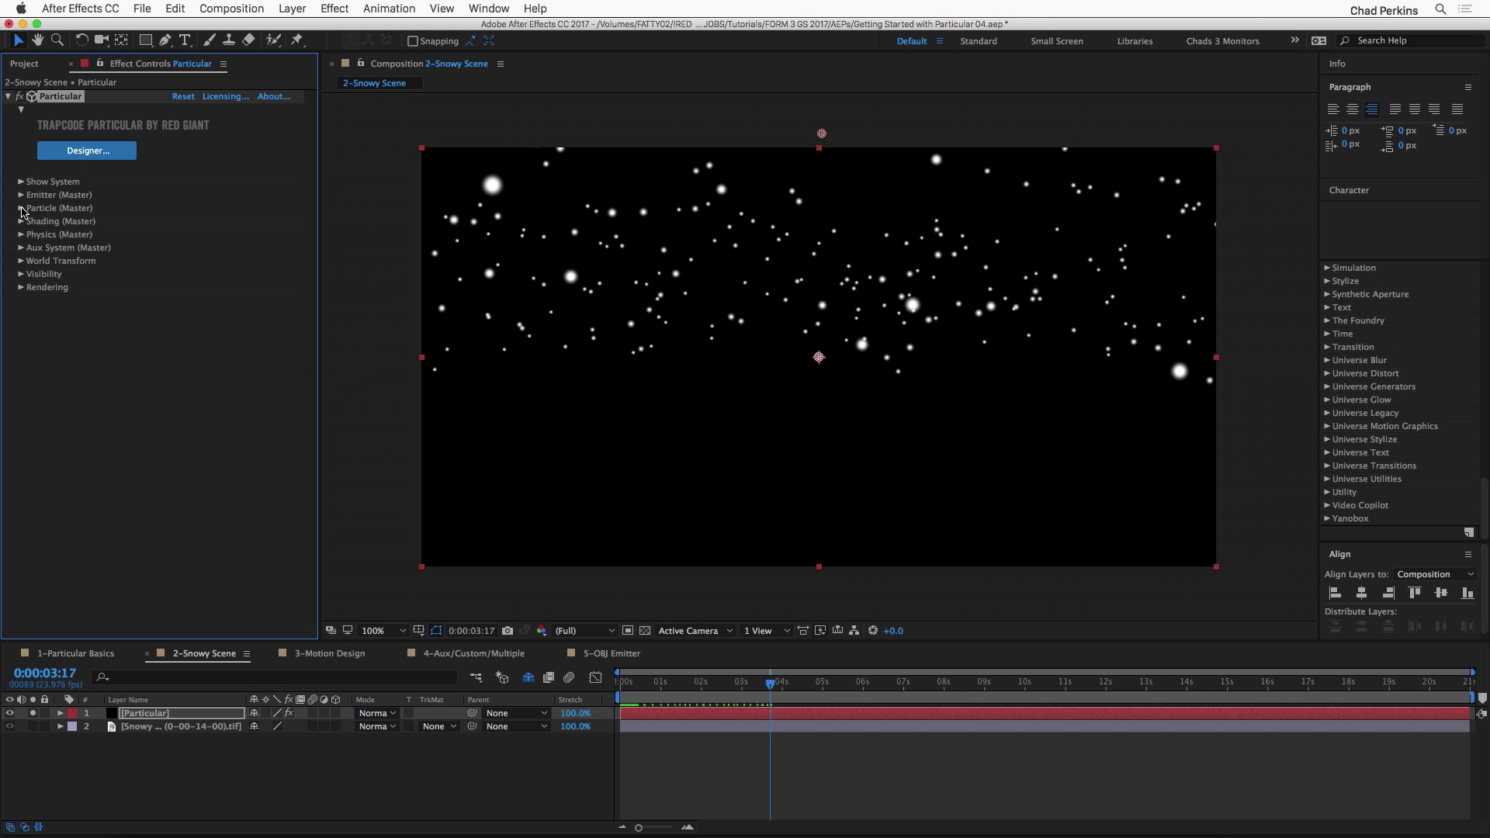
{"action": "left_click", "coordinate": [21, 208]}
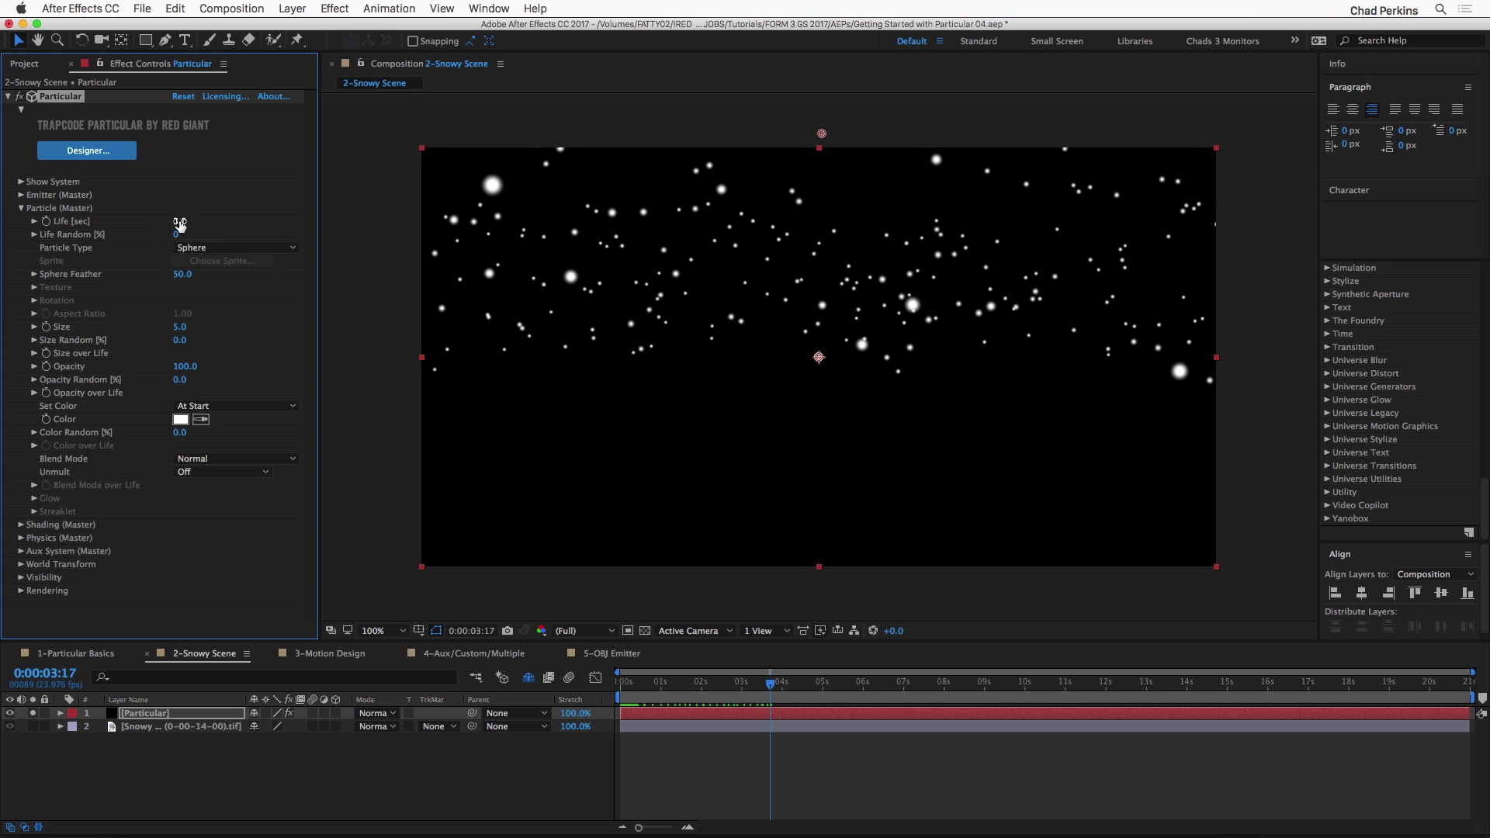
{"action": "left_click_drag", "start_coordinate": [178, 221], "coordinate": [209, 219]}
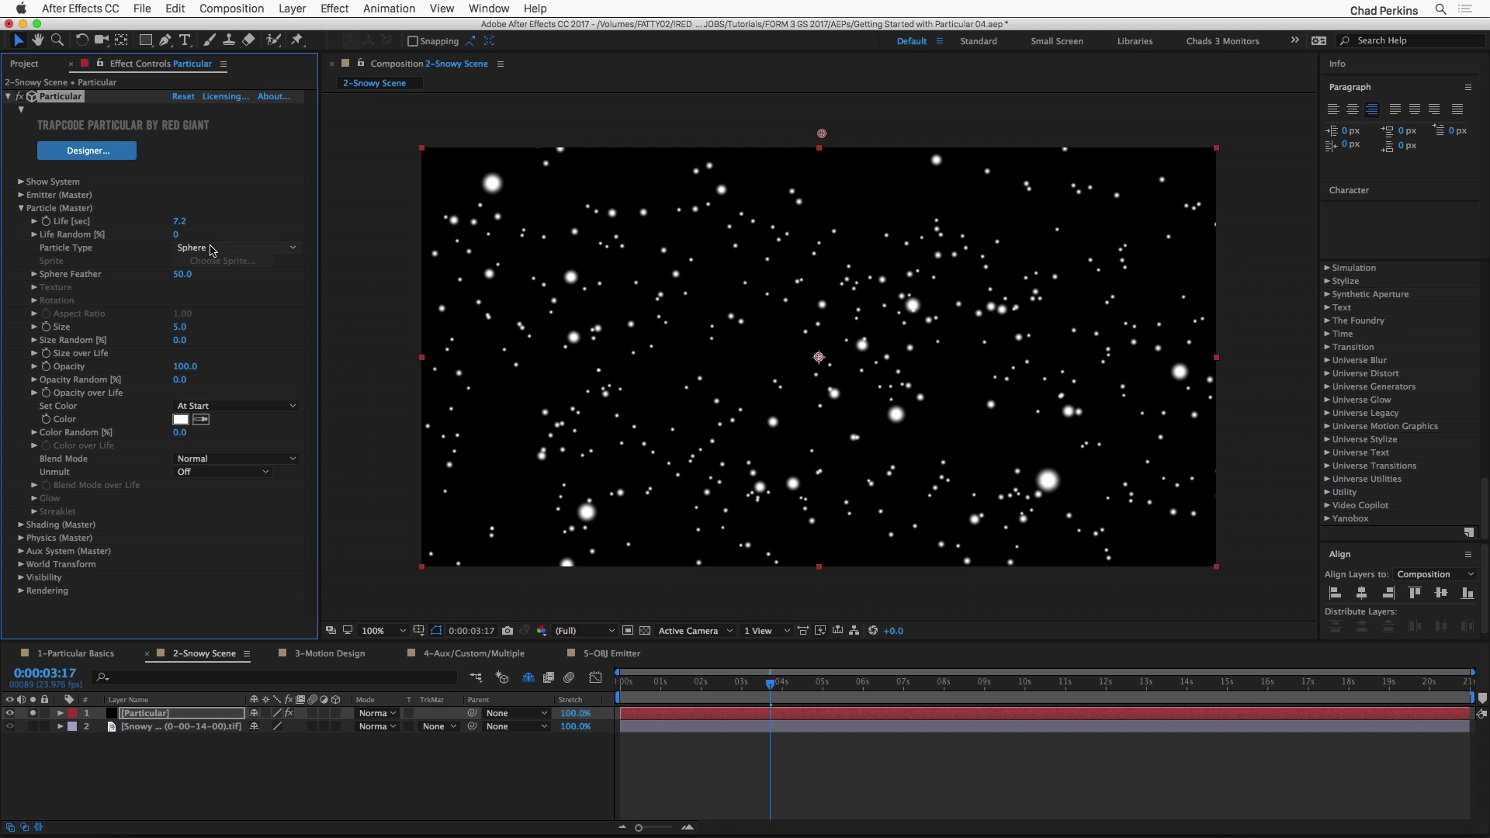
Step: Try the Glow Sphere (No DOF) and Star (No DOF) particle types and return to Sphere
{"action": "left_click", "coordinate": [212, 249]}
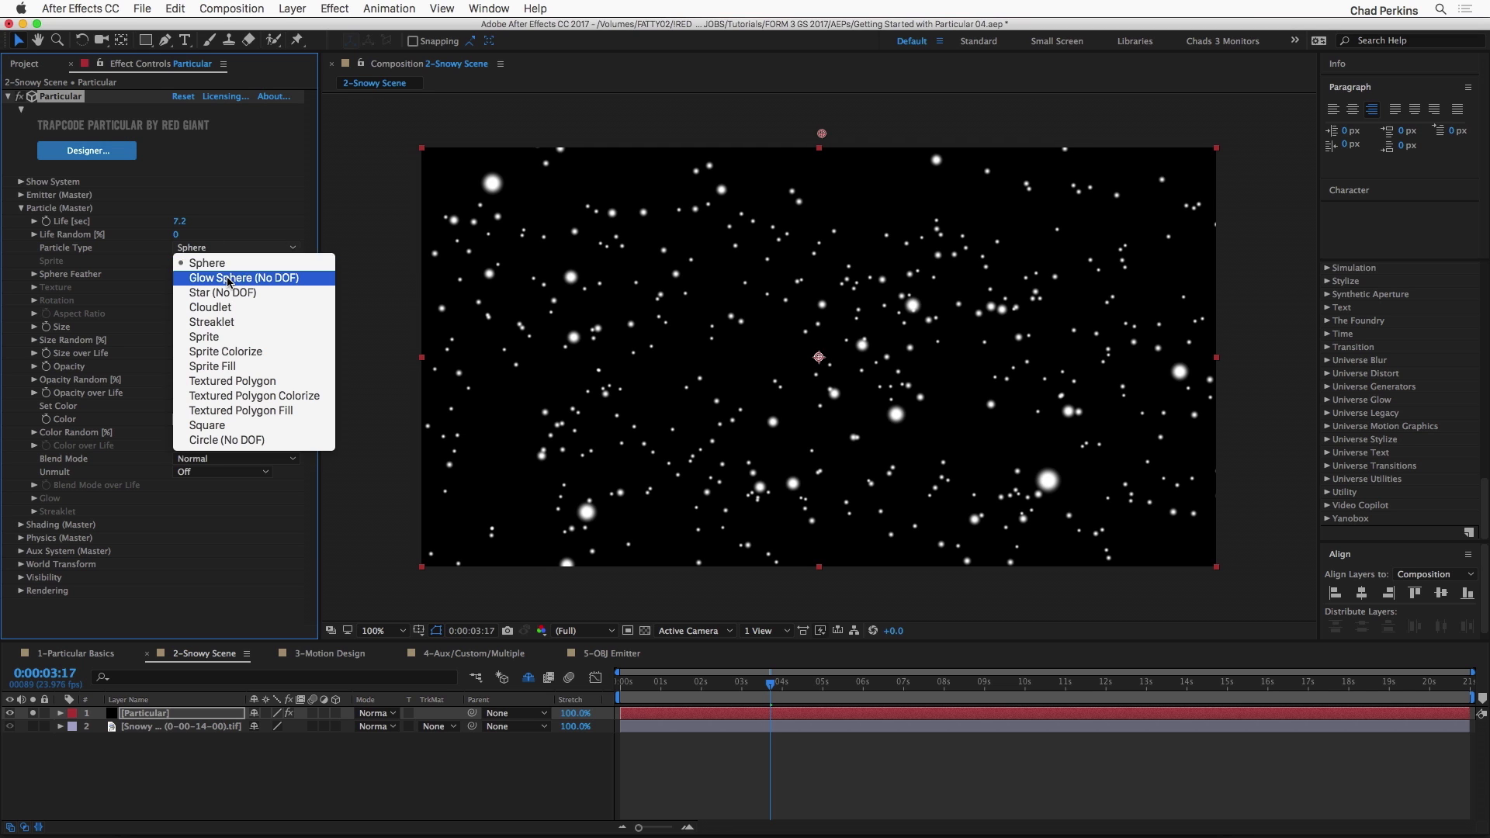
{"action": "left_click", "coordinate": [230, 278]}
{"action": "left_click", "coordinate": [230, 250]}
{"action": "left_click", "coordinate": [230, 292]}
{"action": "left_click", "coordinate": [247, 249]}
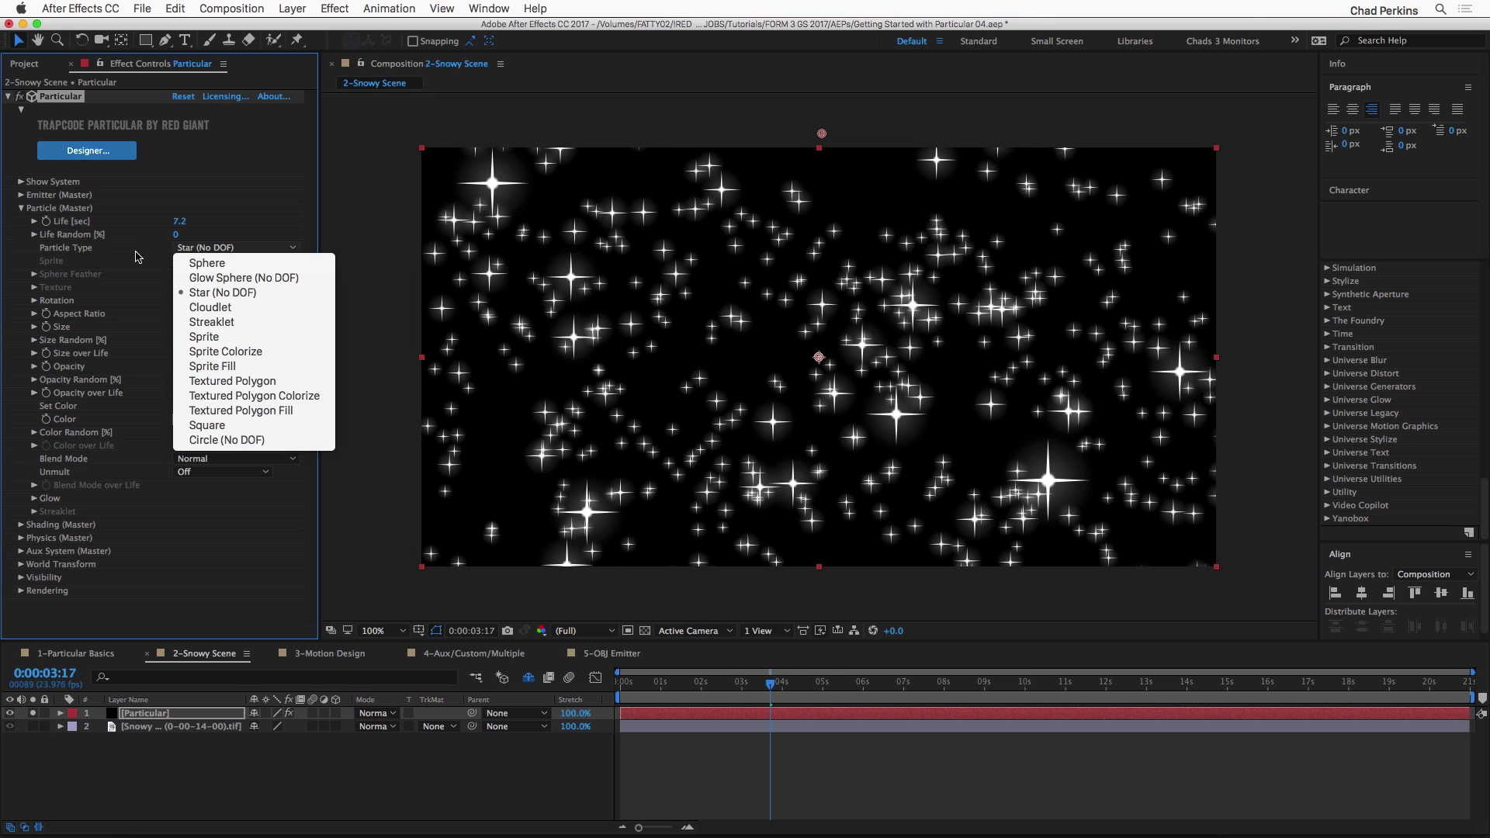
{"action": "left_click", "coordinate": [206, 263]}
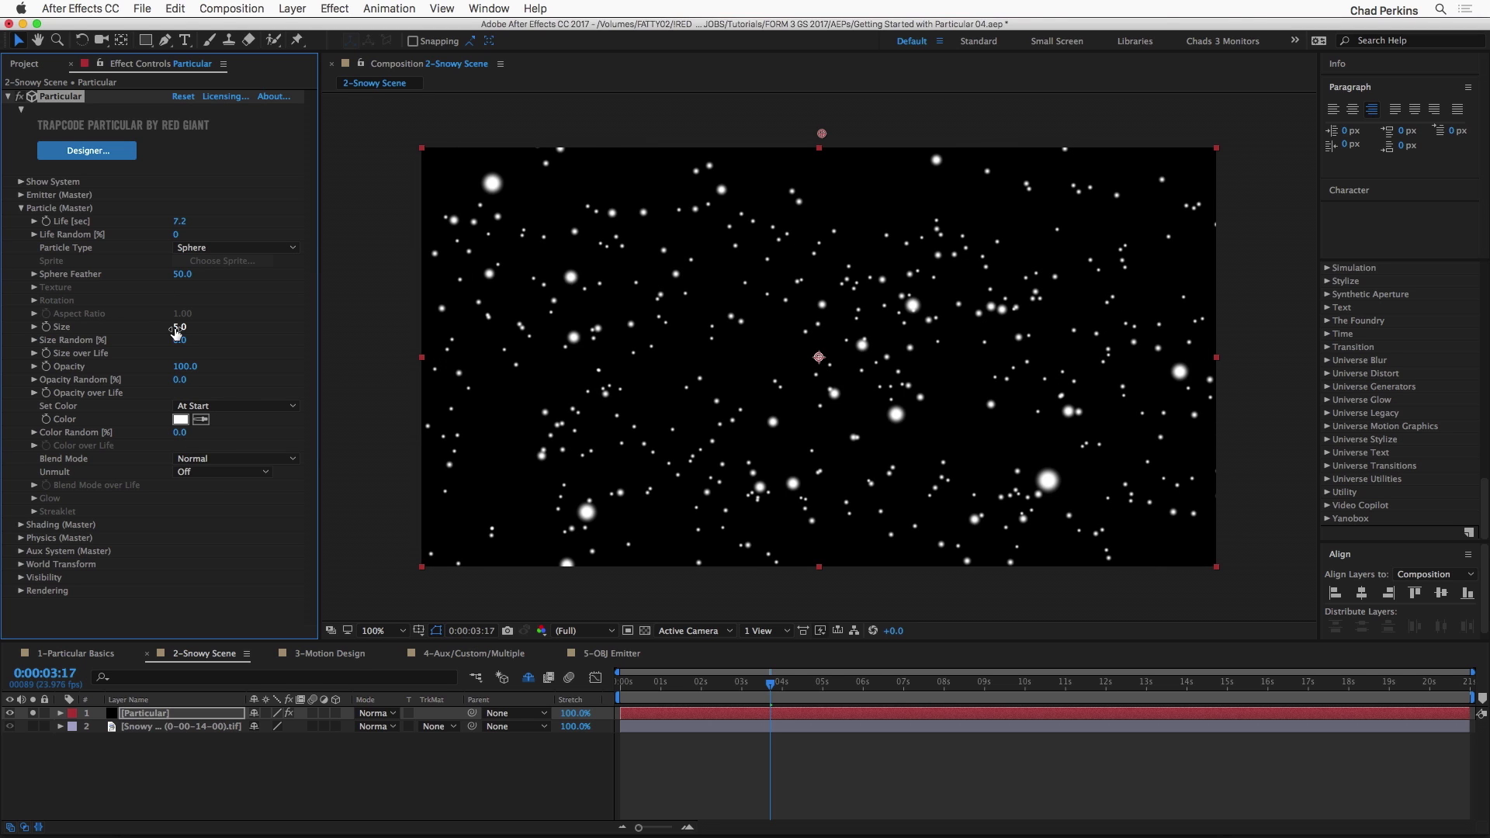
Step: Set Size Random to 76 and Opacity Random to 83, and unsolo the Particular layer to check the snow over the photo at 0:00:01:04
{"action": "left_click_drag", "start_coordinate": [180, 340], "coordinate": [244, 342]}
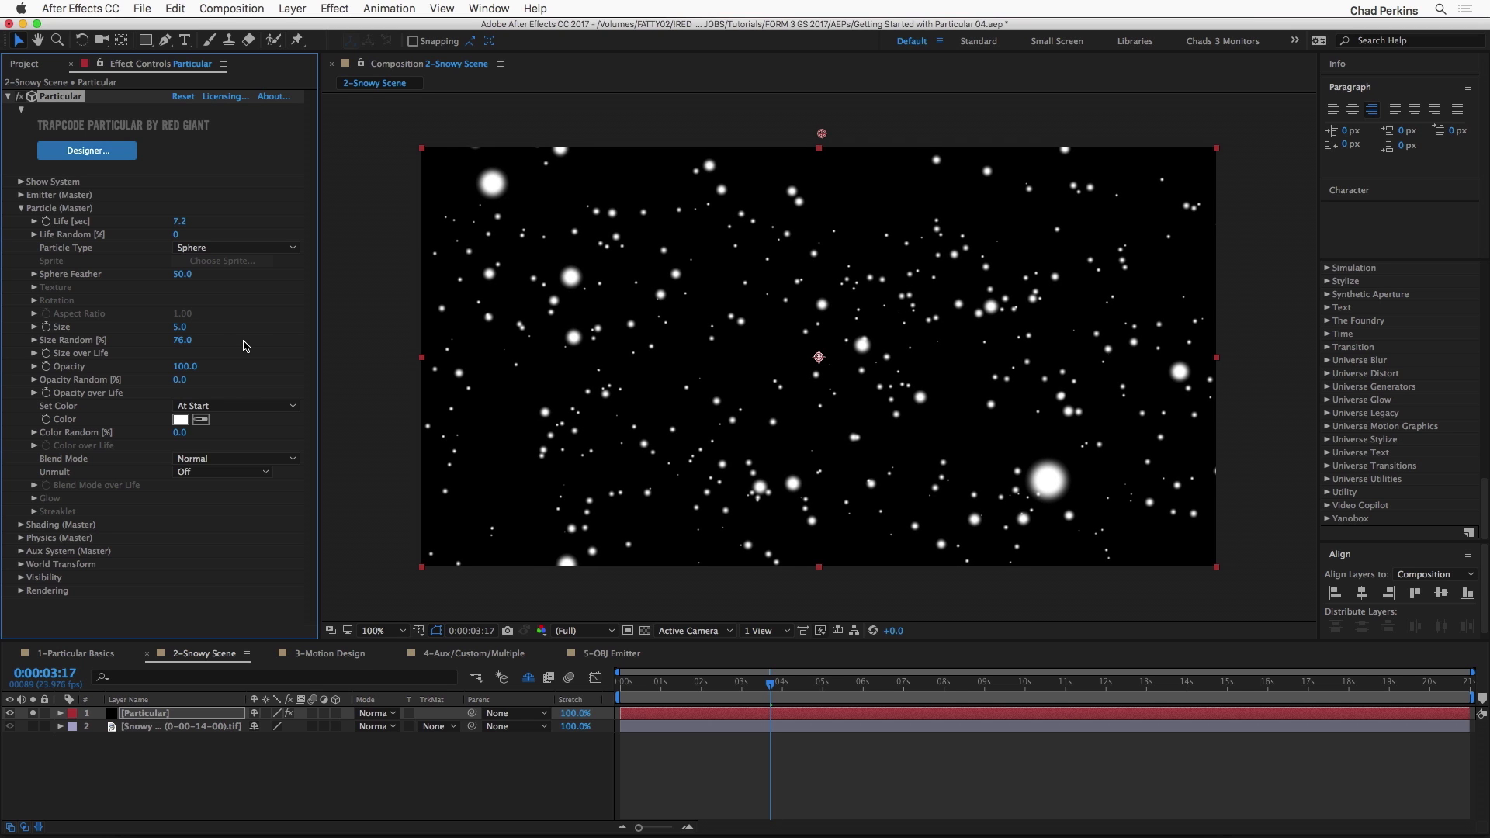
{"action": "left_click_drag", "start_coordinate": [187, 379], "coordinate": [237, 370]}
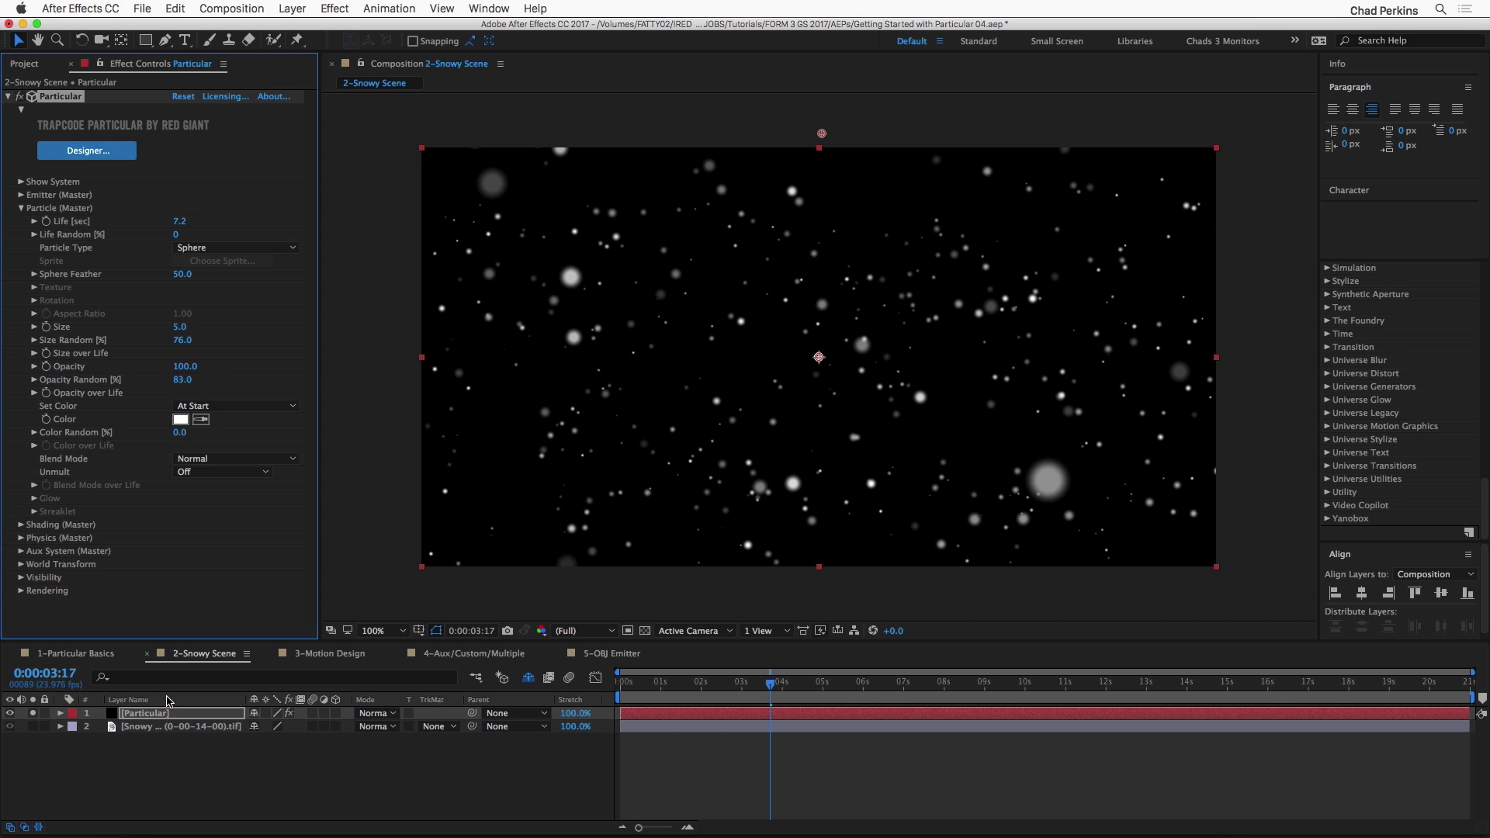
{"action": "left_click", "coordinate": [32, 713]}
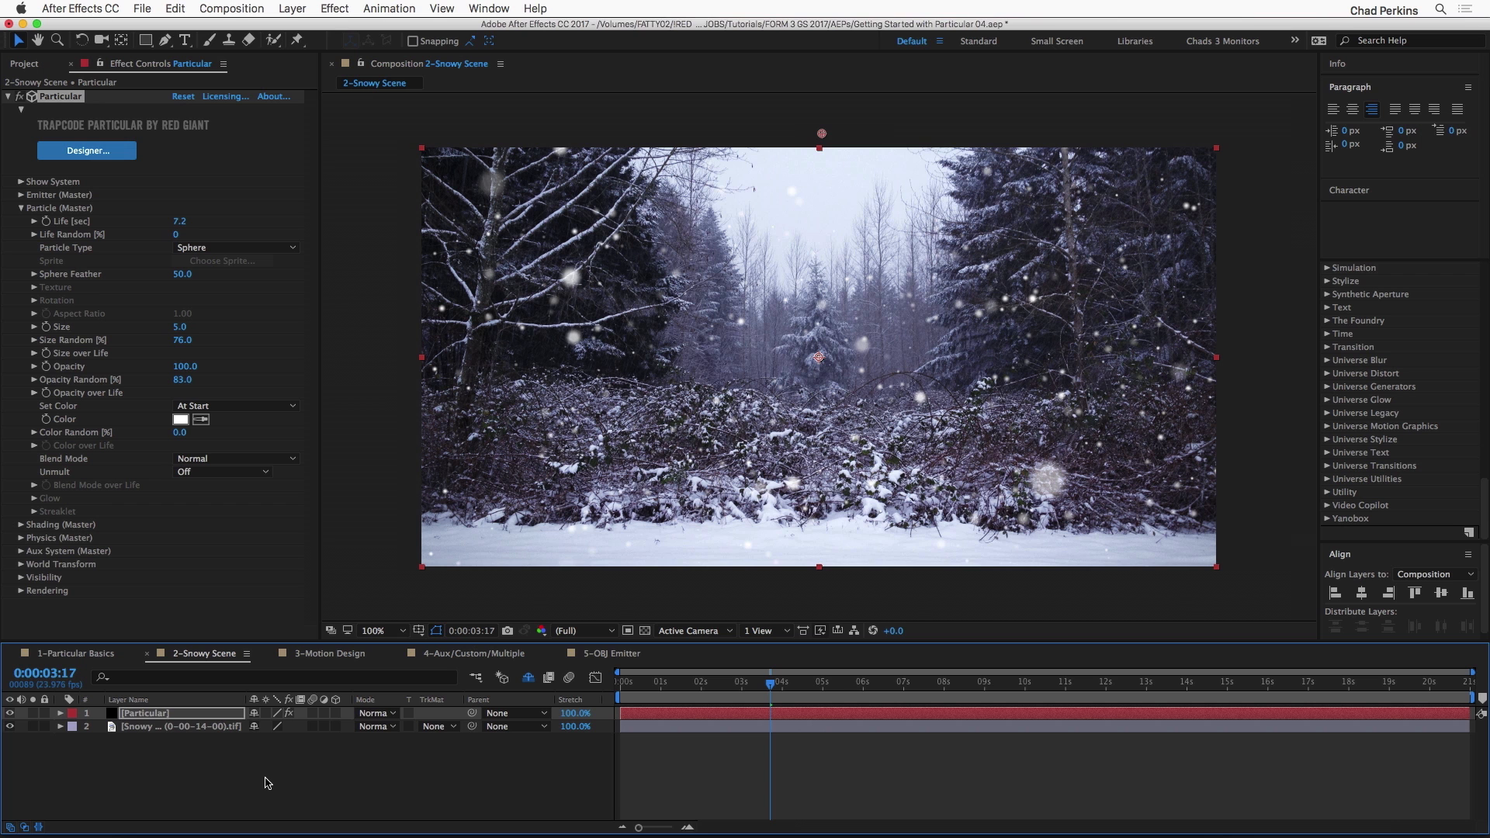
{"action": "mouse_move", "coordinate": [656, 686]}
{"action": "left_mouse_down"}
{"action": "mouse_move", "coordinate": [743, 689]}
{"action": "mouse_move", "coordinate": [668, 690]}
{"action": "left_mouse_up"}
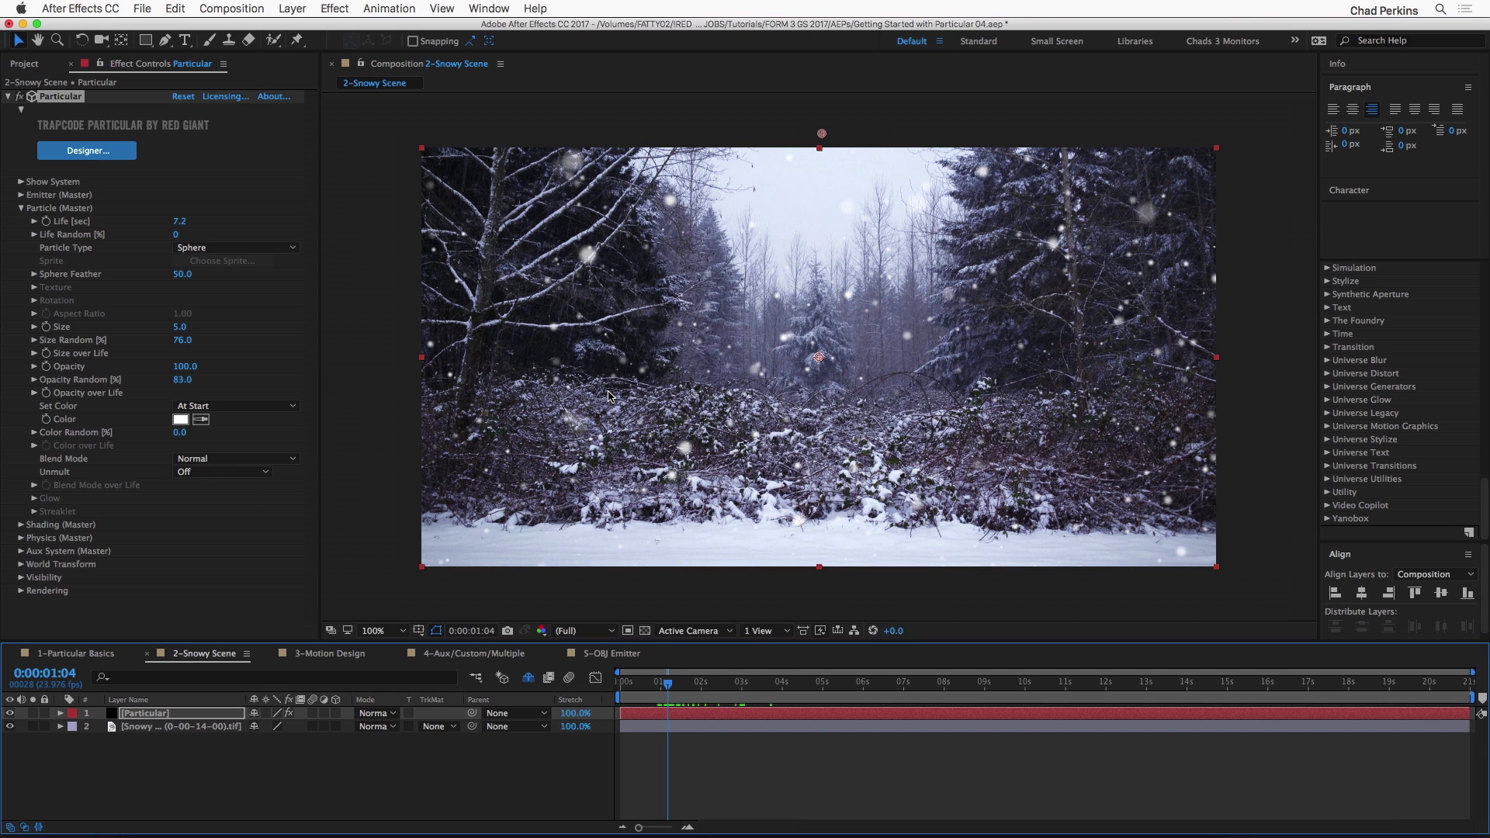
Step: Push the emitter back to a Z position of 884 and set the particle Size to 3
{"action": "left_click", "coordinate": [21, 194]}
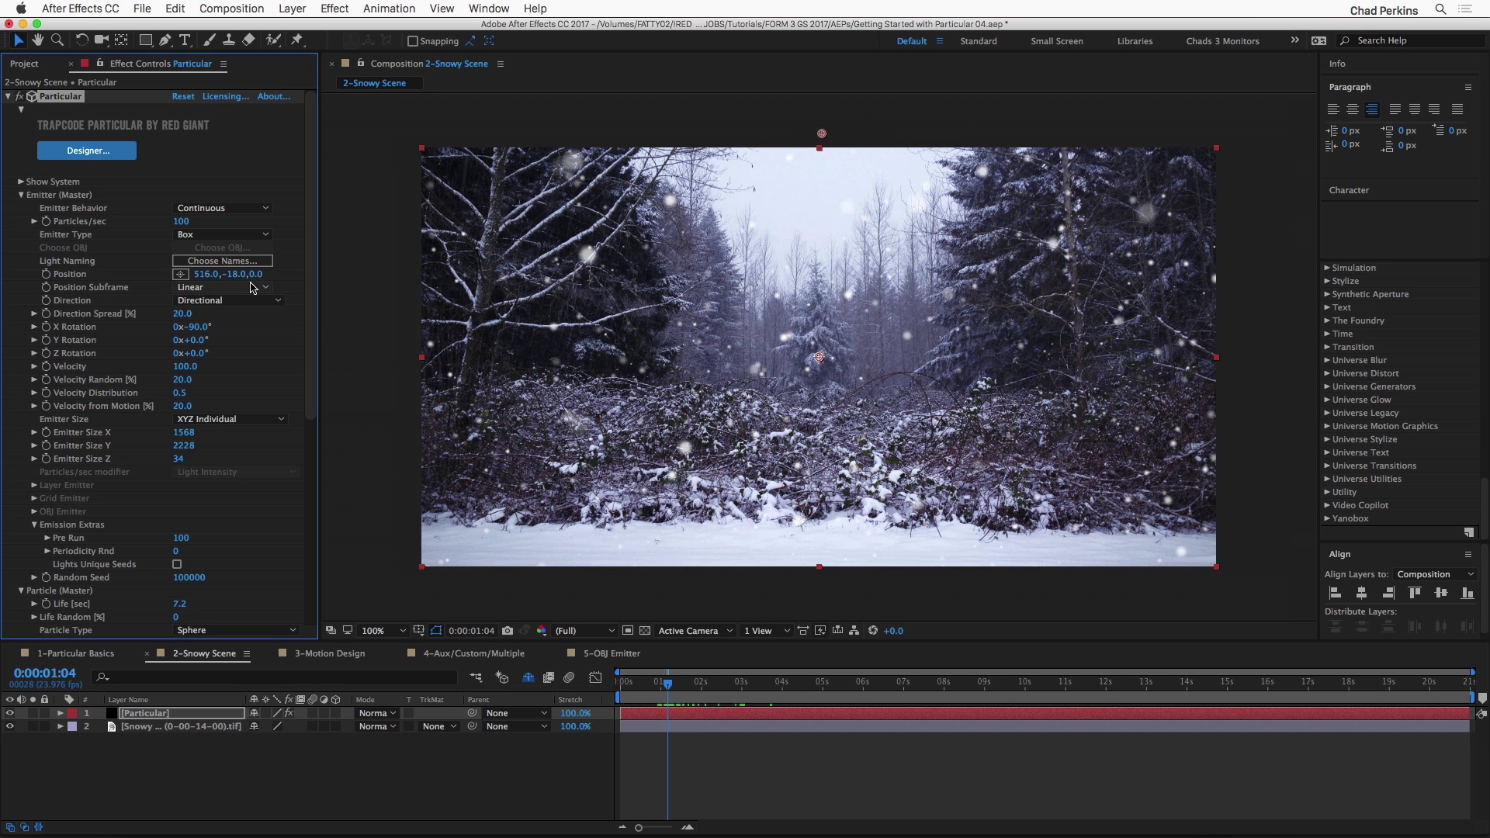
{"action": "left_click_drag", "start_coordinate": [250, 274], "coordinate": [993, 321]}
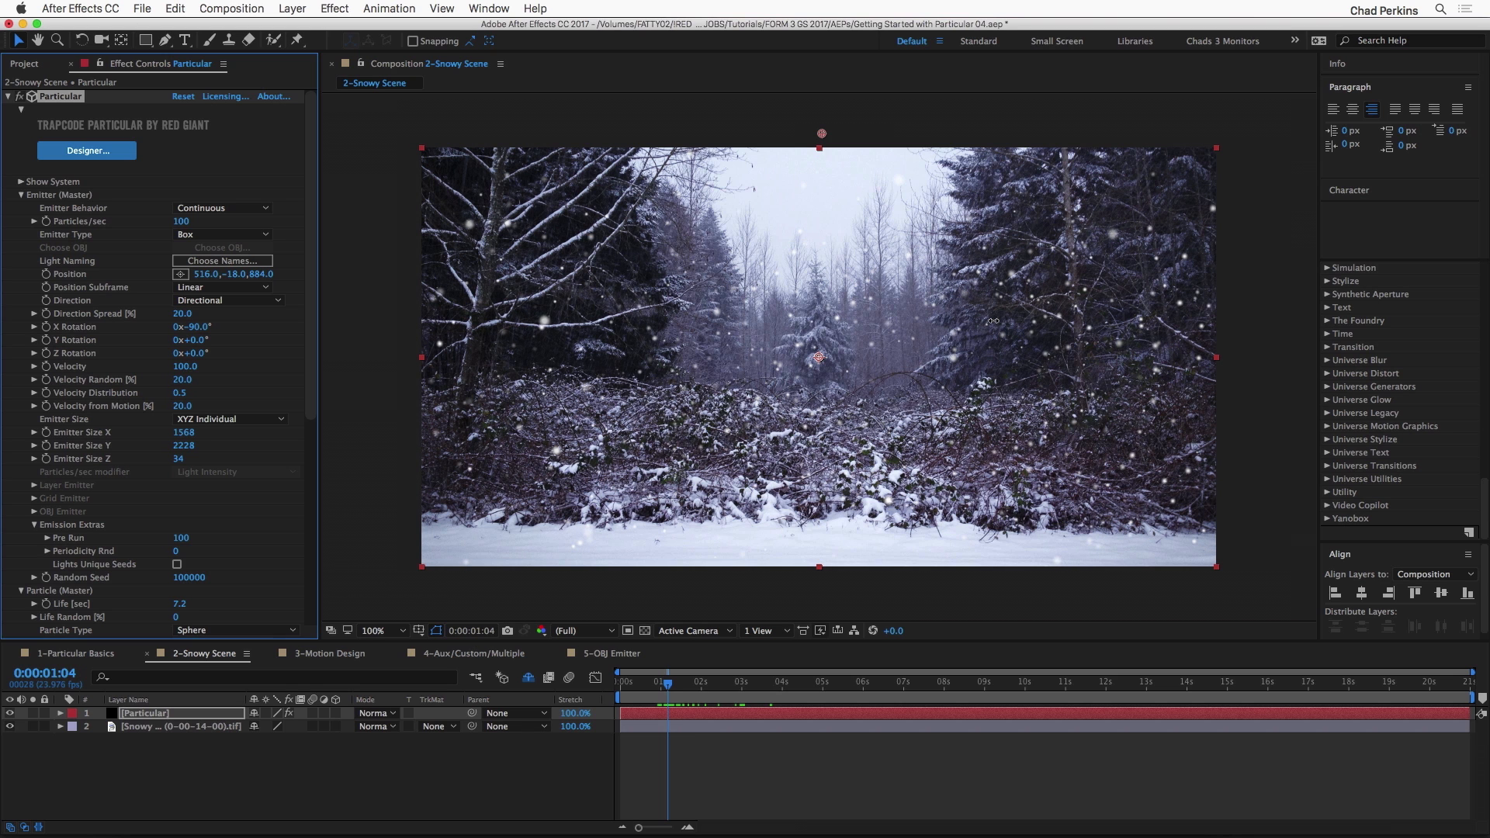
{"action": "scroll", "coordinate": [158, 553], "scroll_direction": "down", "scroll_amount": 3}
{"action": "scroll", "coordinate": [158, 553], "scroll_direction": "down", "scroll_amount": 5}
{"action": "left_click", "coordinate": [181, 499]}
{"action": "type", "text": "4"}
{"action": "key", "text": "Return"}
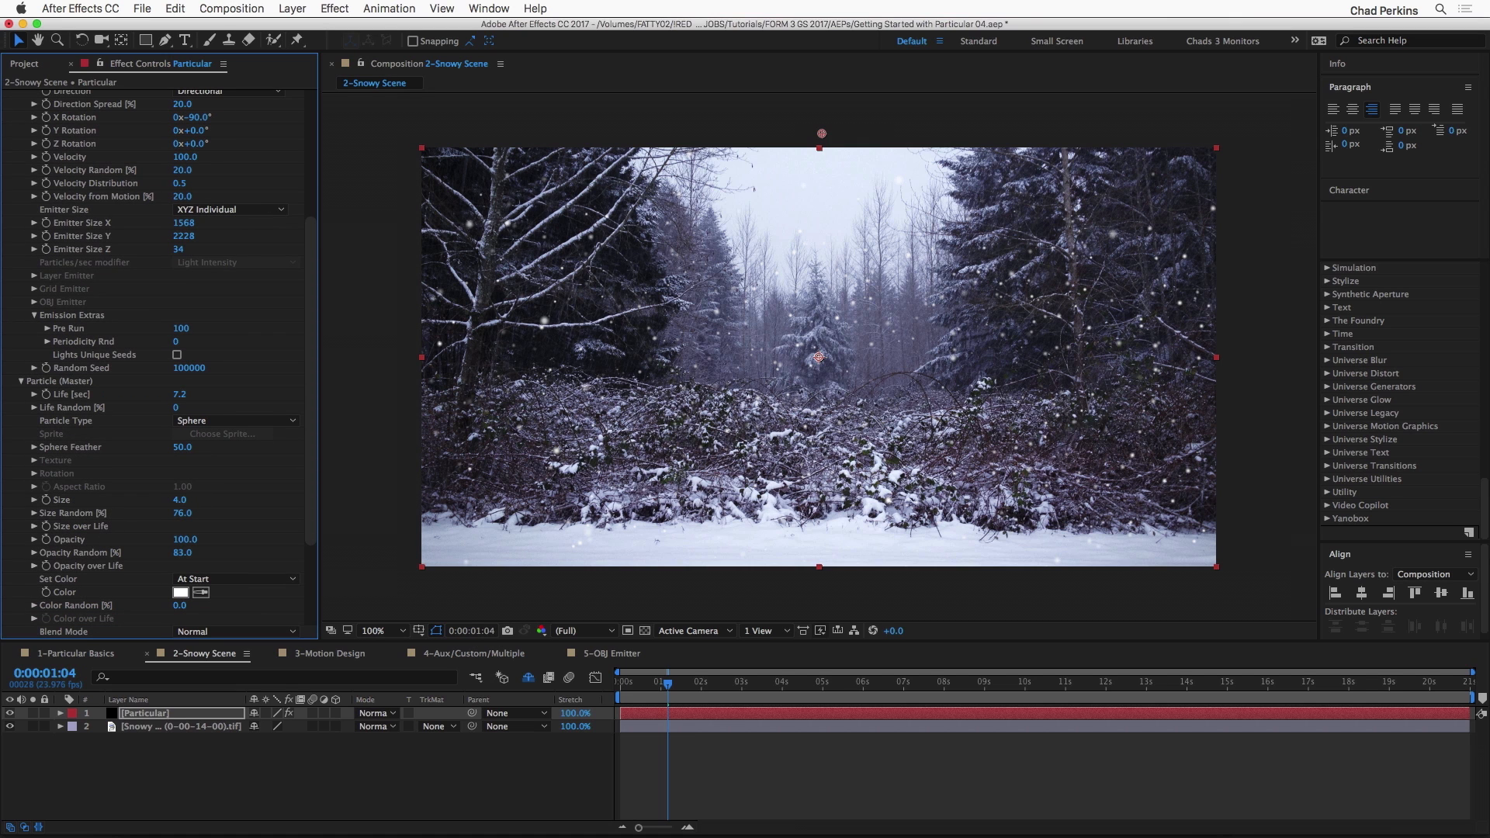
{"action": "left_click", "coordinate": [180, 500]}
{"action": "type", "text": "3"}
{"action": "key", "text": "Return"}
Step: Set Emitter Size Y to 2743 and Particles/sec to 200
{"action": "scroll", "coordinate": [120, 327], "scroll_direction": "up", "scroll_amount": 5}
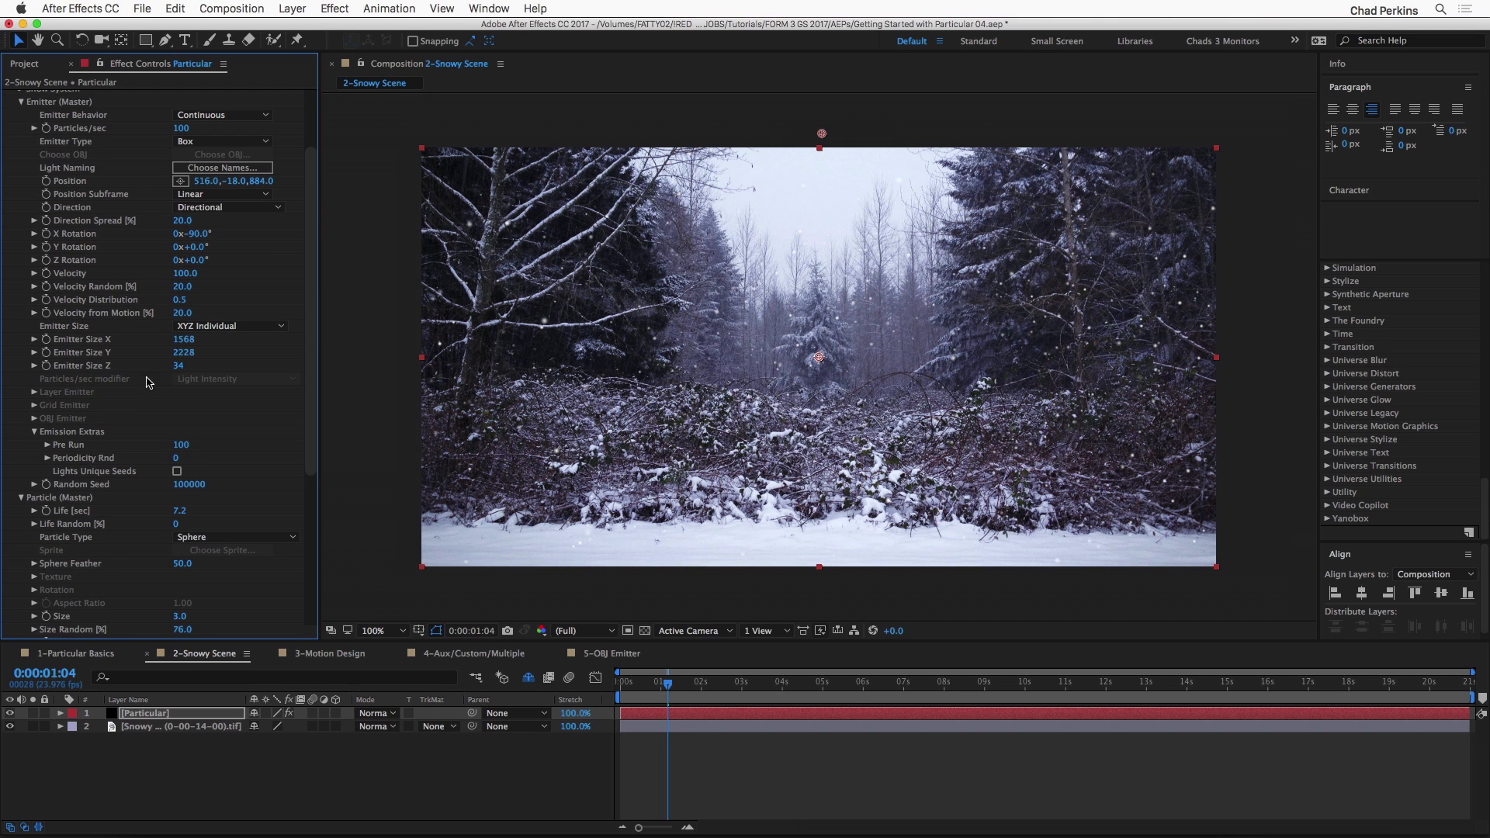
{"action": "left_click_drag", "start_coordinate": [184, 351], "coordinate": [492, 345]}
{"action": "left_click", "coordinate": [178, 128]}
{"action": "type", "text": "2"}
{"action": "key", "text": "Return"}
Step: Preview the denser snowfall, replay it from the first frame, and scrub through to 0:00:03:17
{"action": "key", "text": "space"}
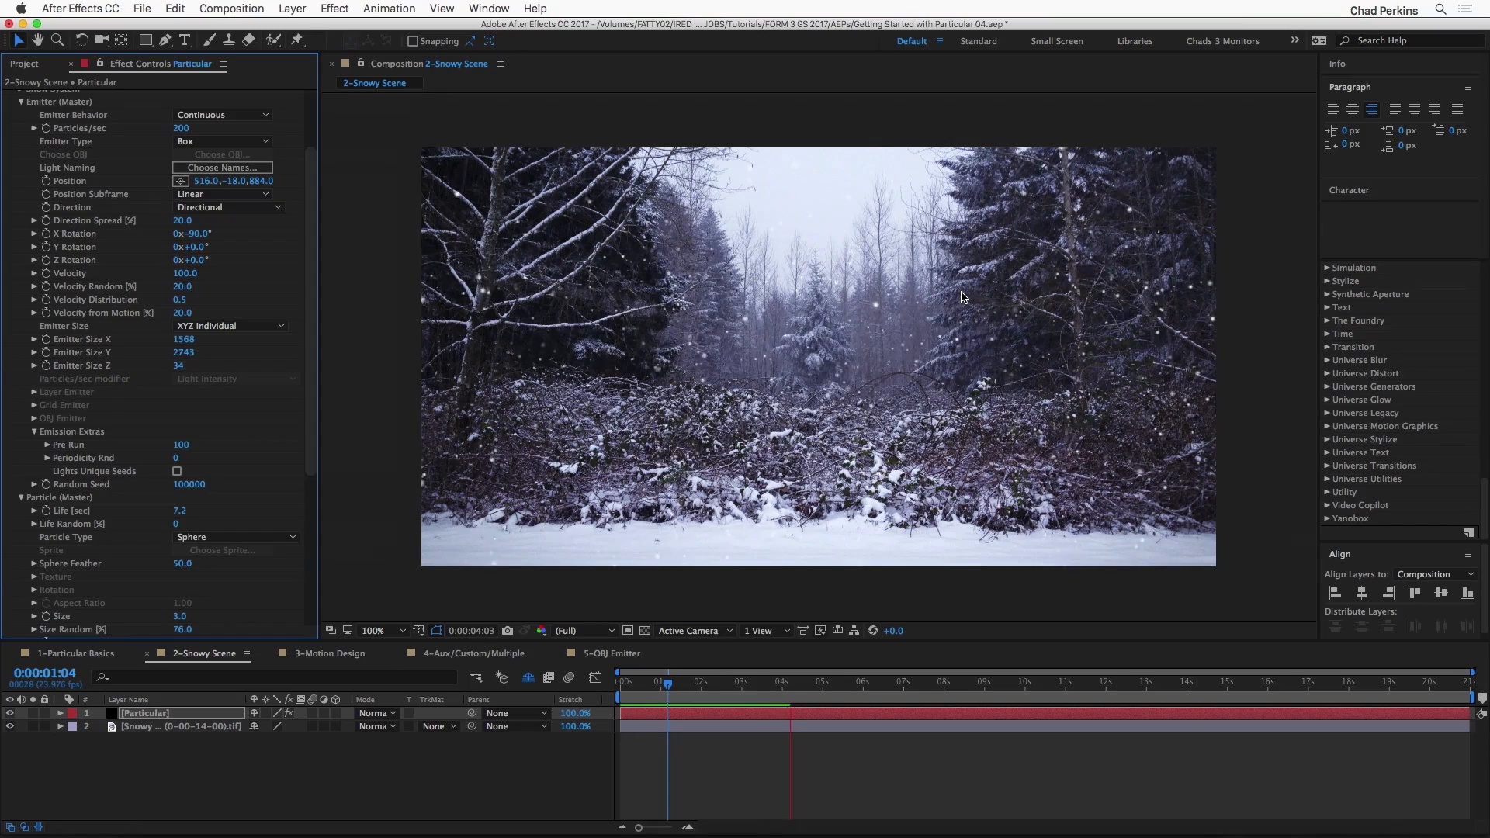
{"action": "key", "text": "space"}
{"action": "key", "text": "Home"}
{"action": "key", "text": "space"}
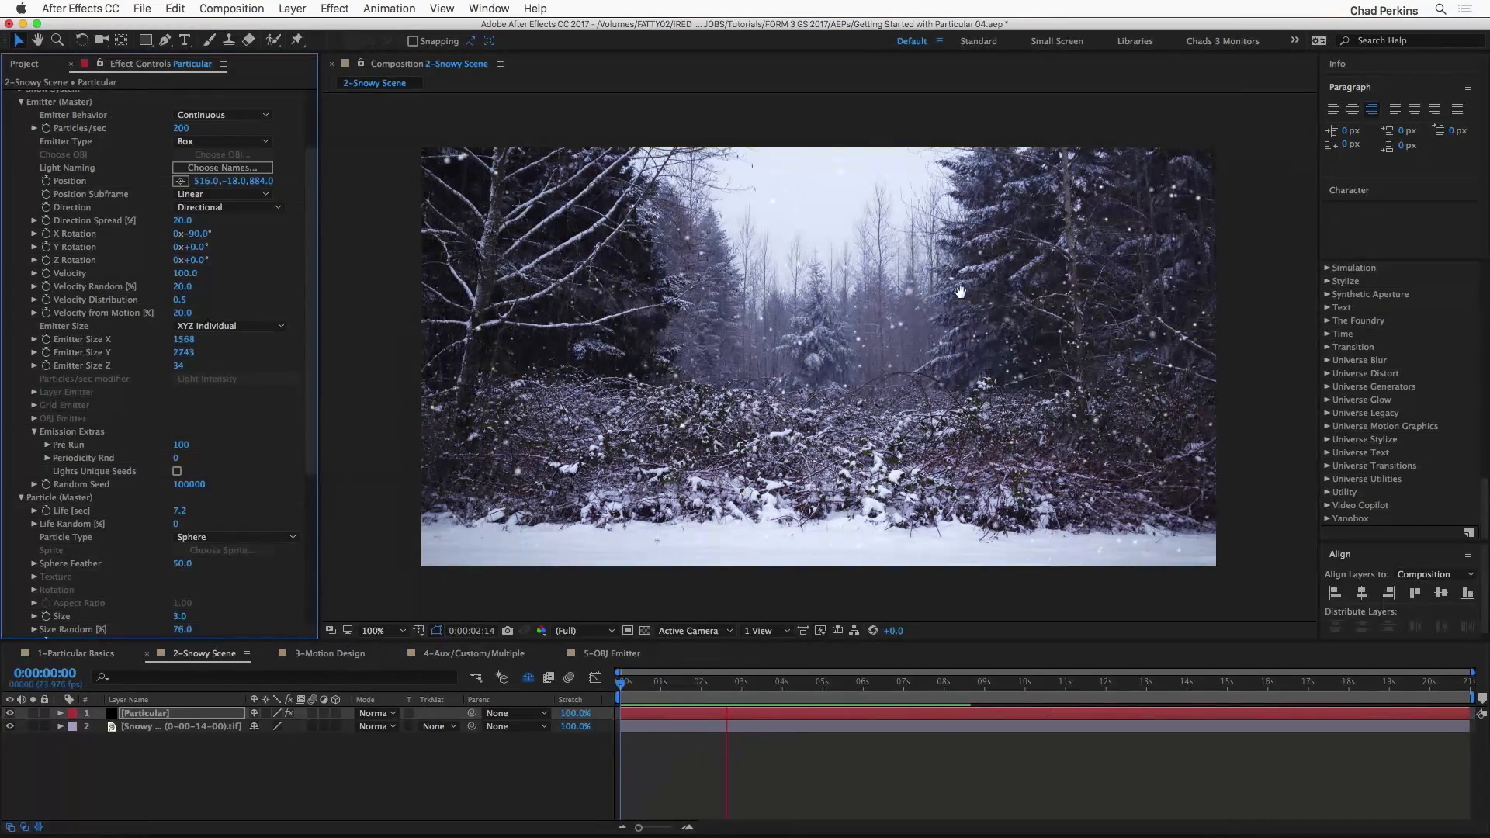
{"action": "key", "text": "space"}
{"action": "left_click", "coordinate": [669, 683]}
{"action": "left_click_drag", "start_coordinate": [665, 686], "coordinate": [699, 682]}
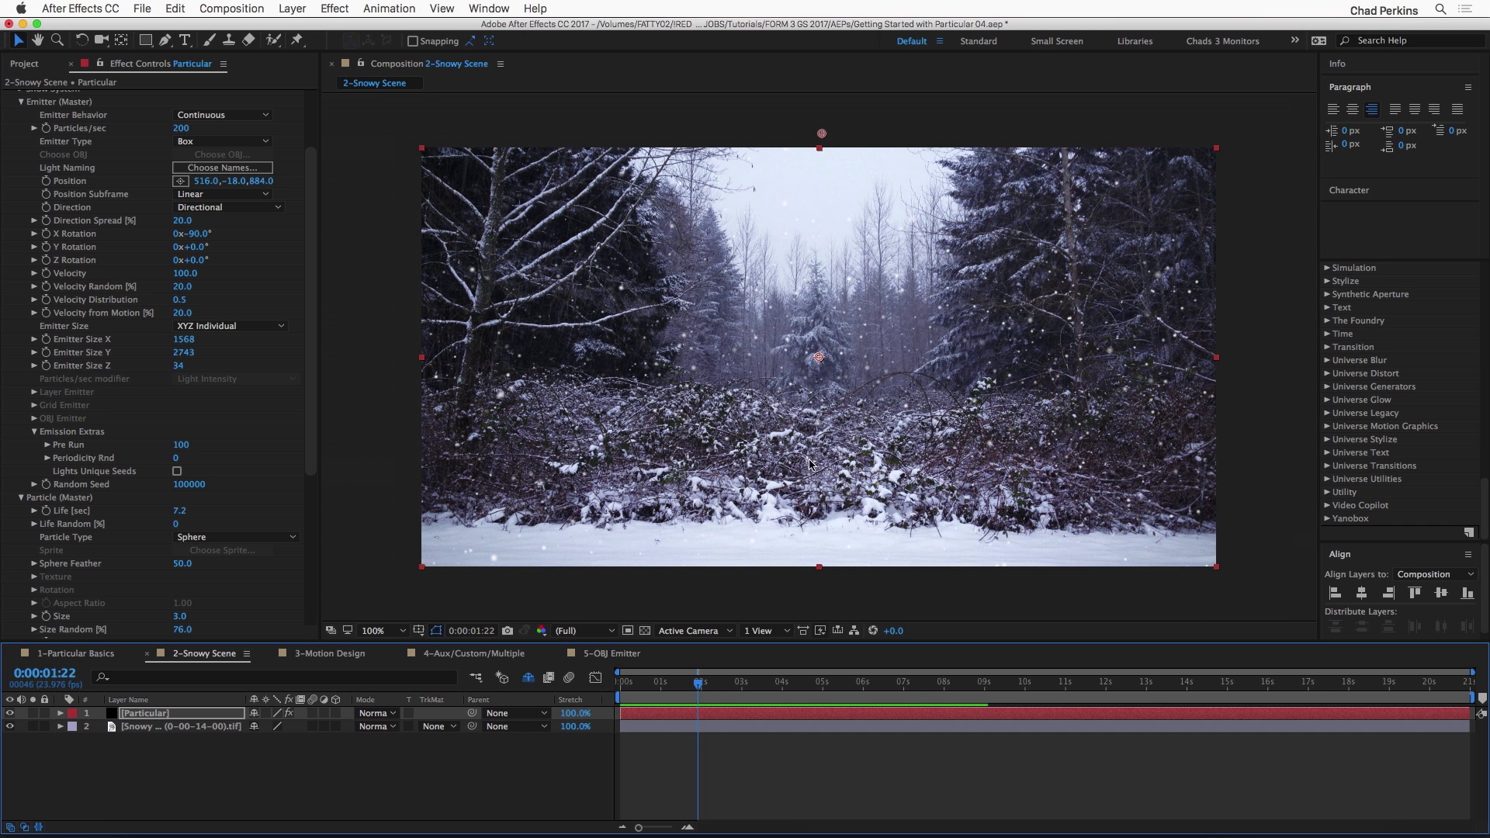
{"action": "left_click_drag", "start_coordinate": [655, 684], "coordinate": [769, 683]}
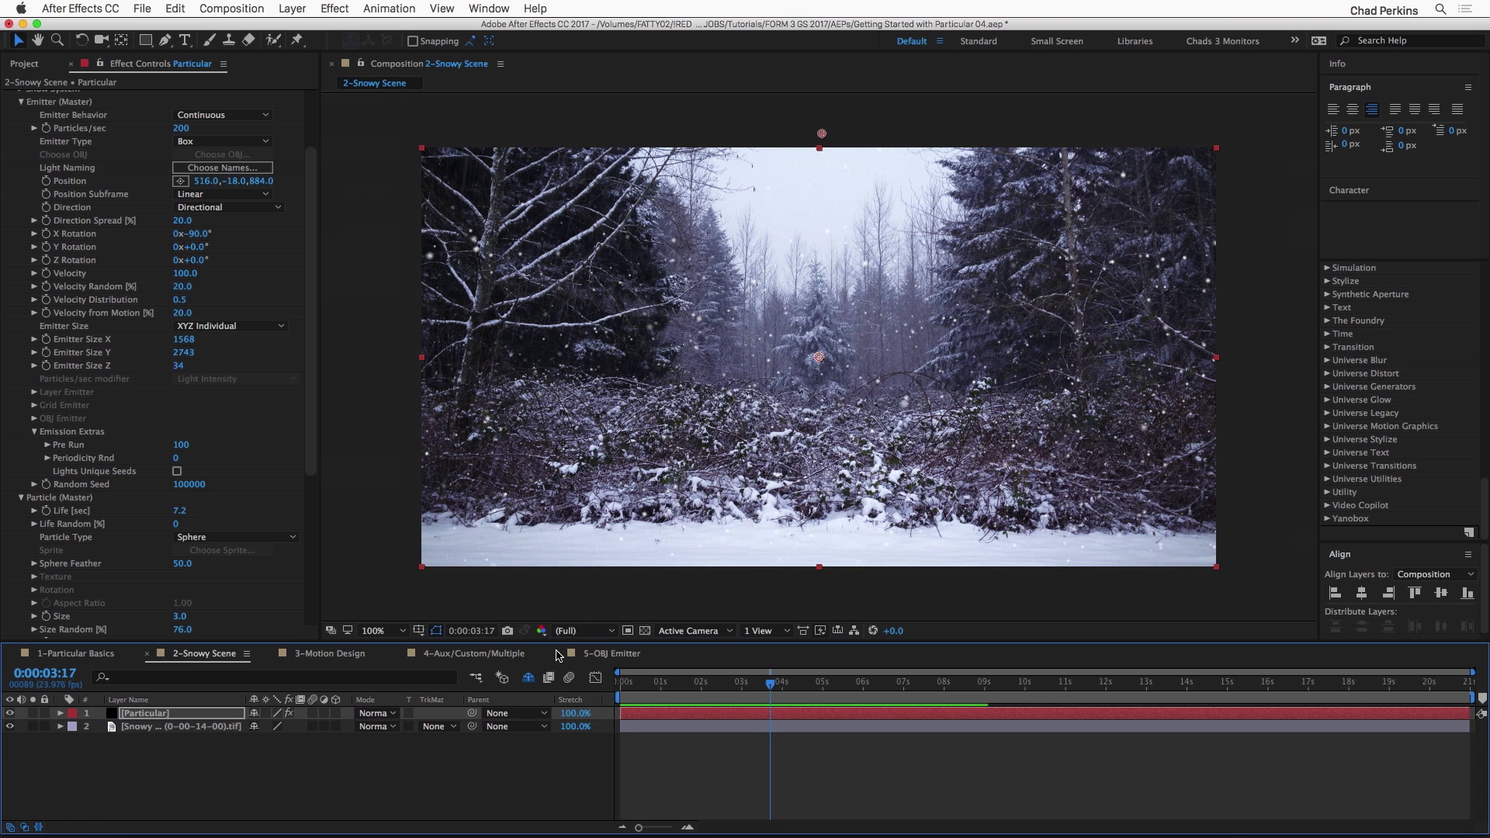
Step: Collapse the Emitter and Particle settings and expand the Physics settings
{"action": "scroll", "coordinate": [312, 460], "scroll_direction": "up", "scroll_amount": 5}
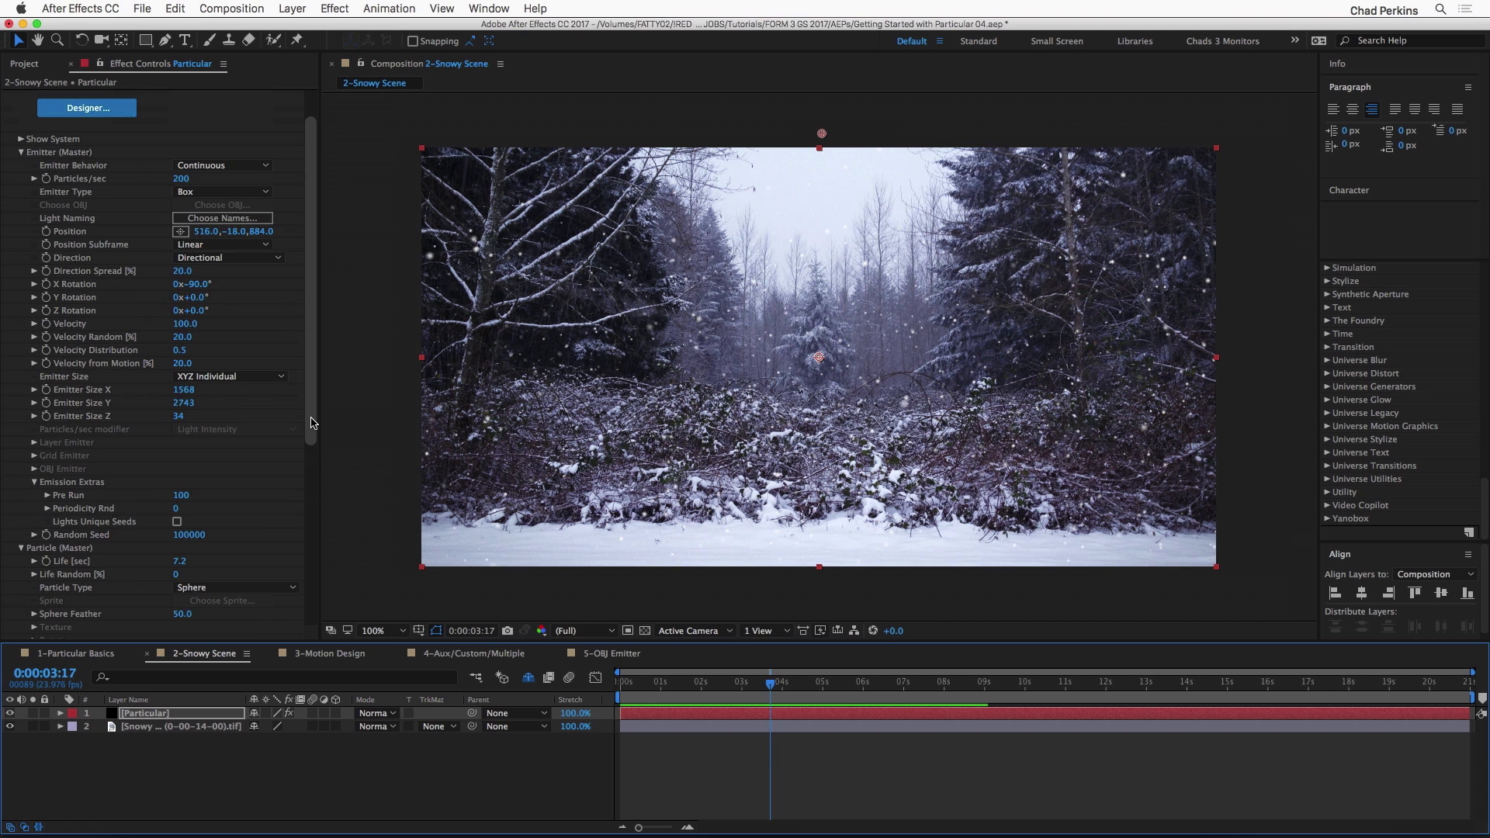
{"action": "left_click", "coordinate": [21, 160]}
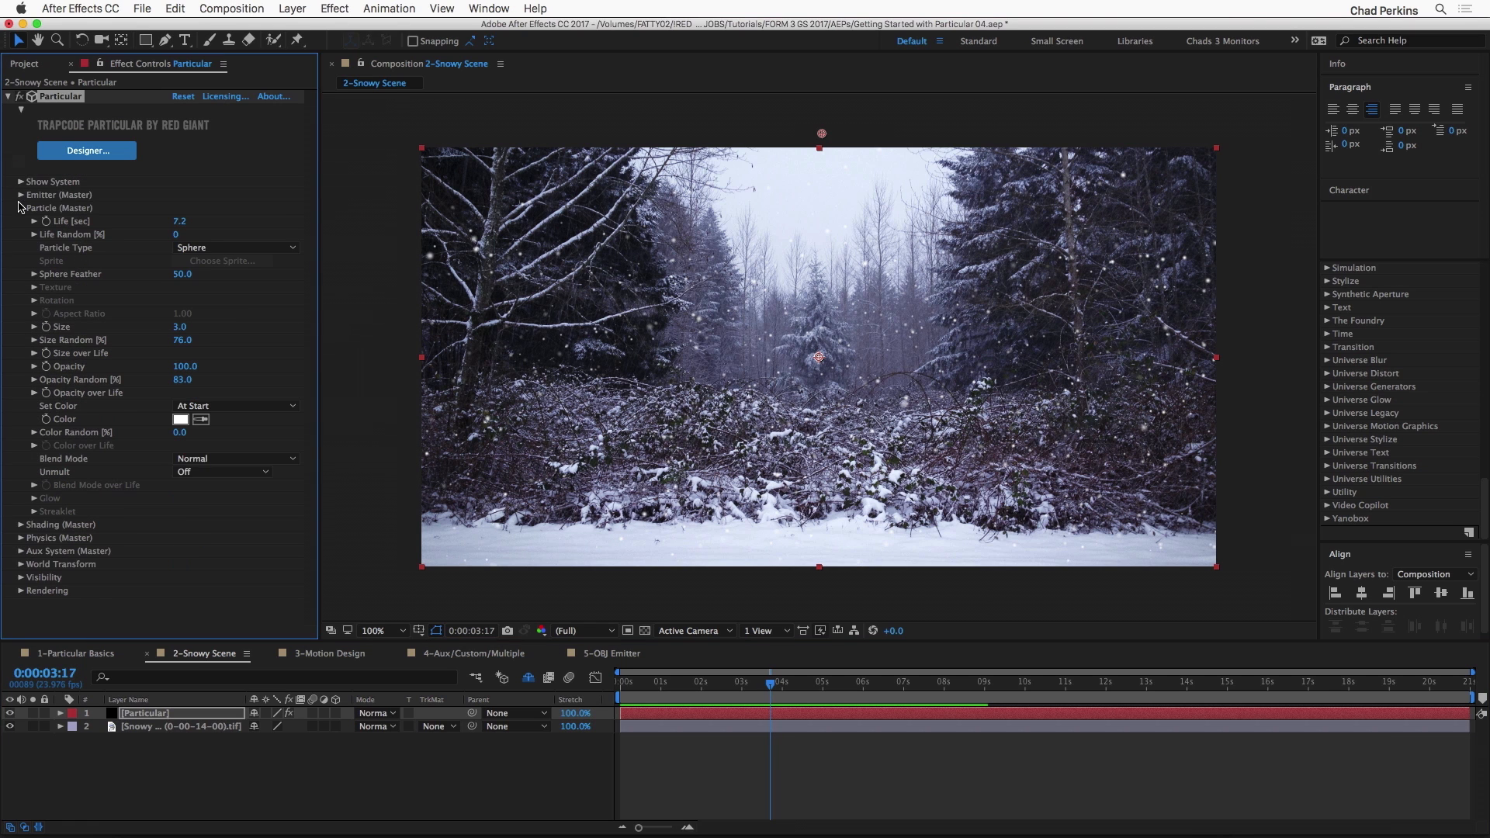
{"action": "left_click", "coordinate": [21, 209]}
{"action": "left_click", "coordinate": [21, 235]}
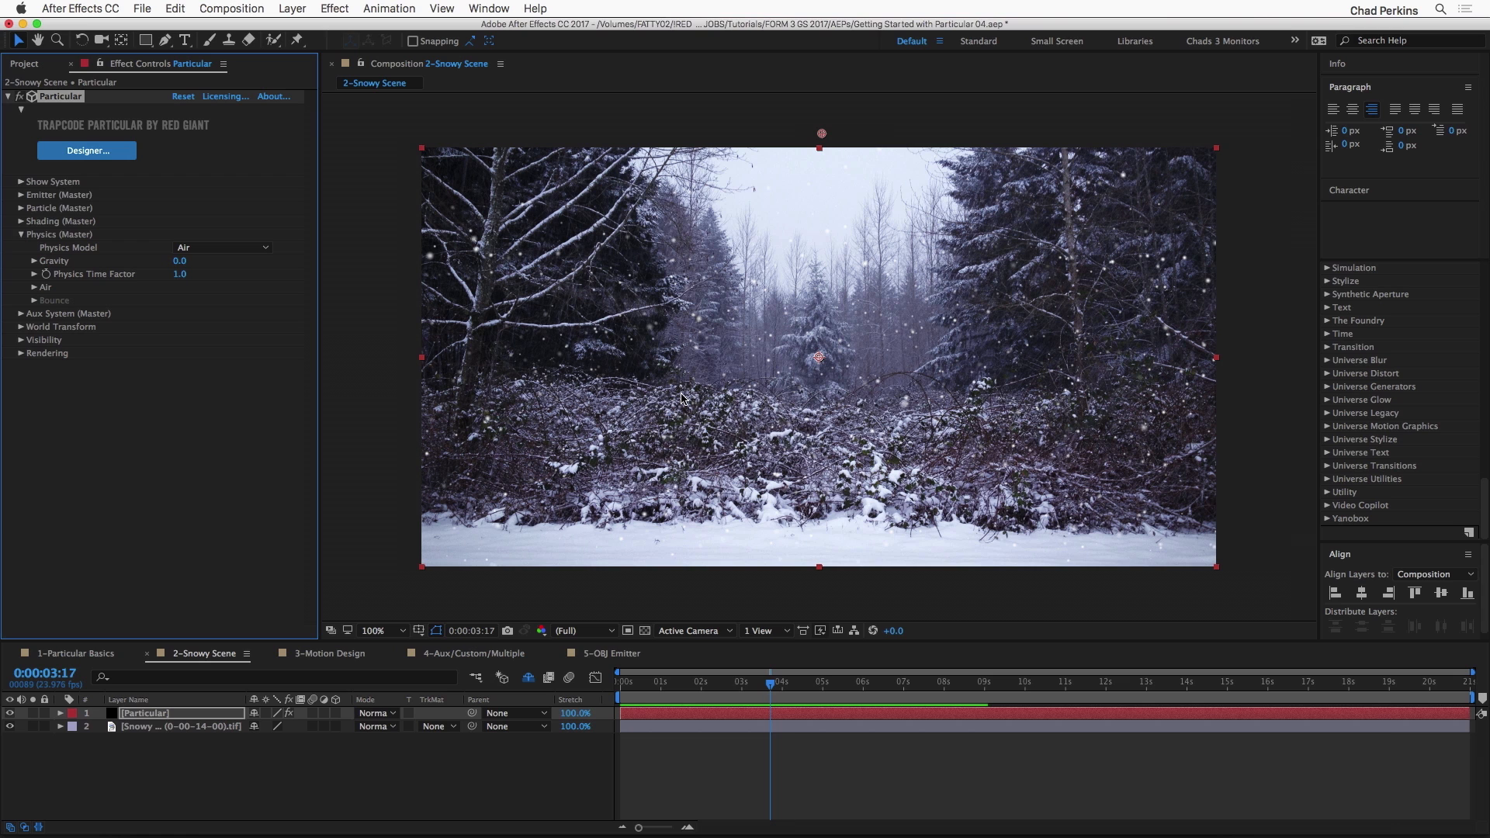
{"action": "left_click", "coordinate": [20, 196]}
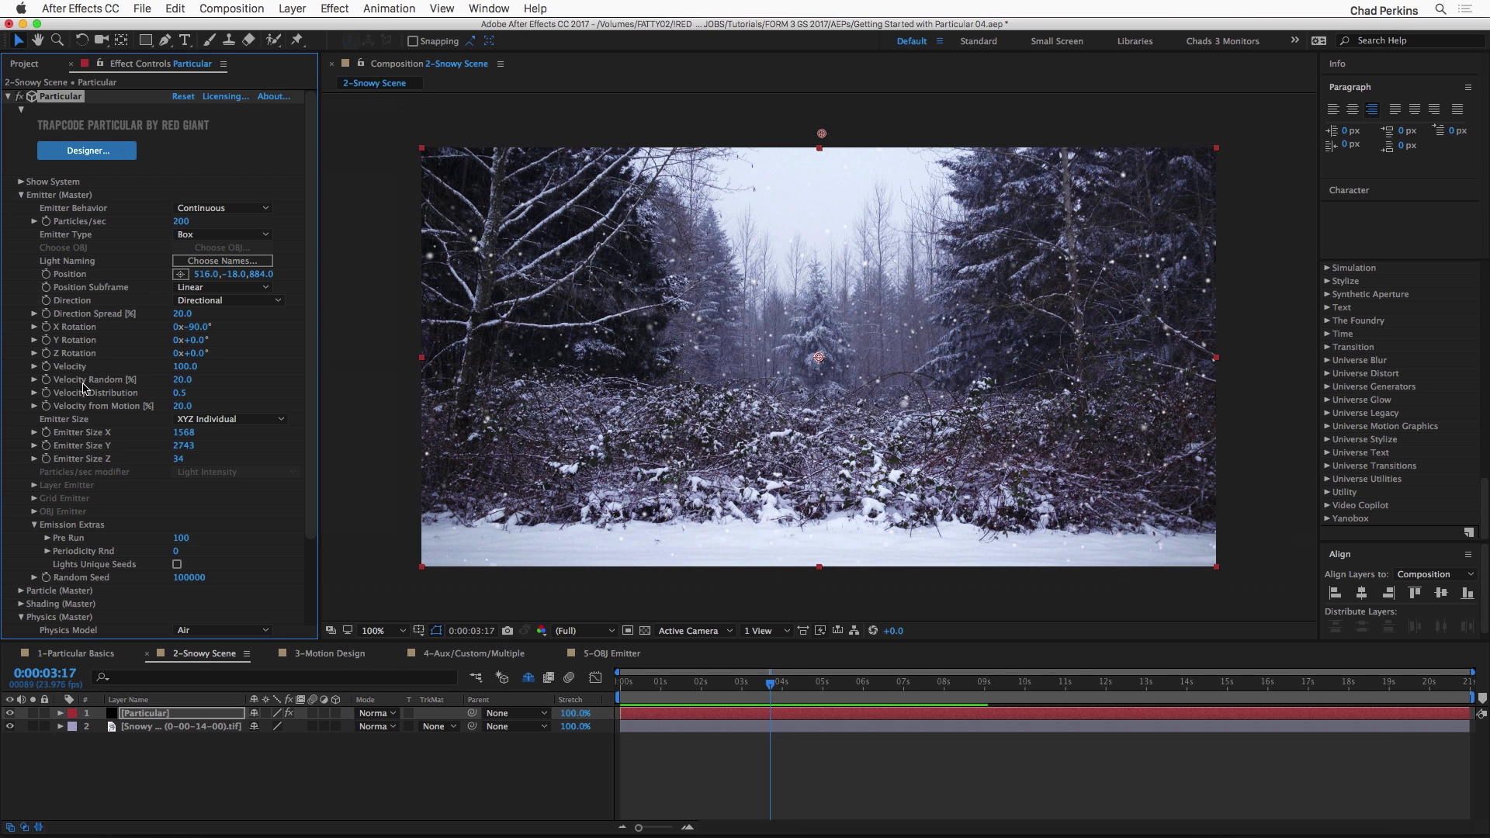
{"action": "left_click", "coordinate": [21, 195]}
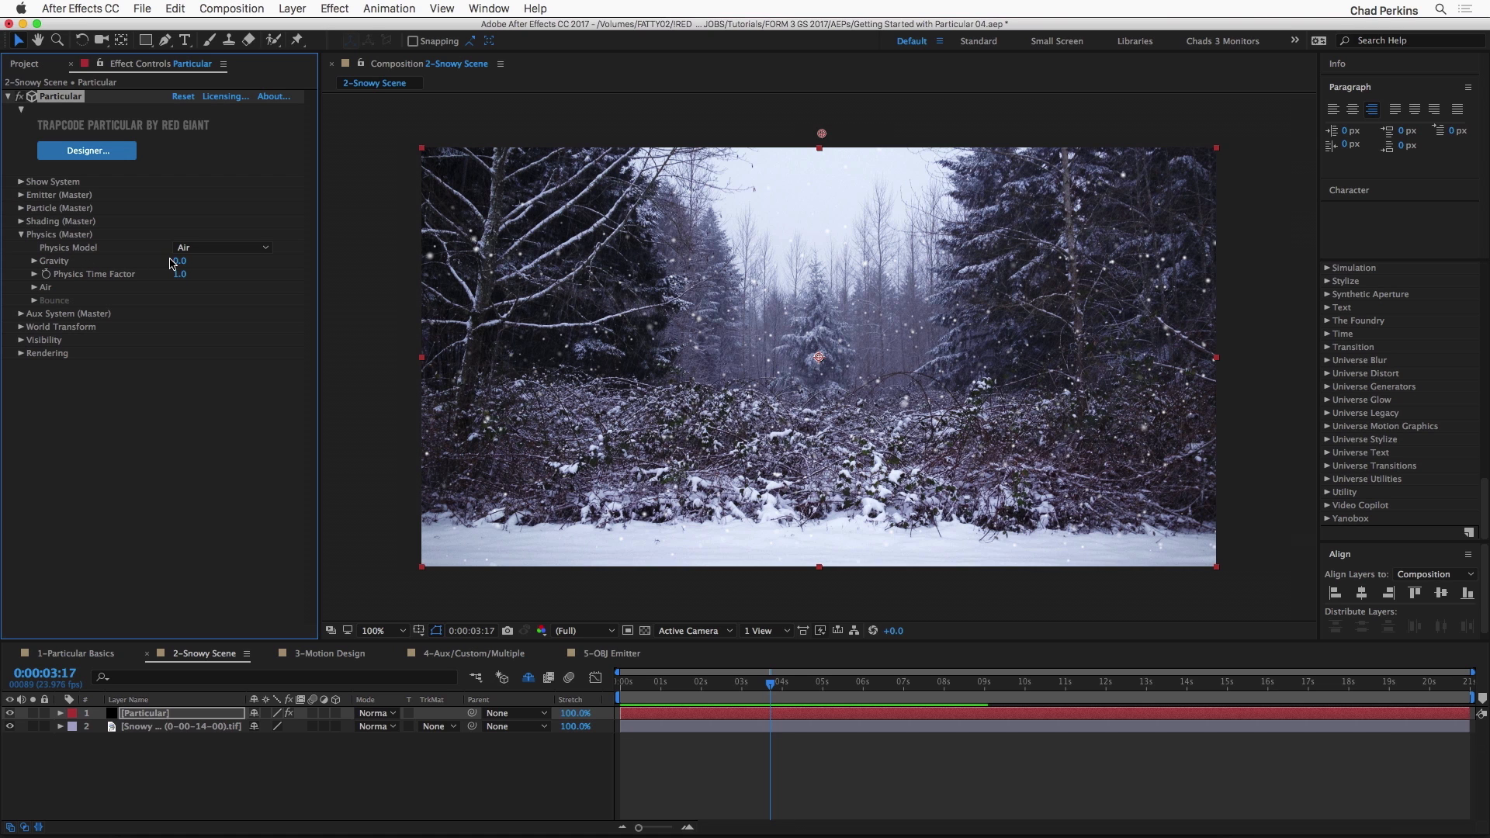
Step: Try a Gravity of 150, scrub to 0:00:02:09 to check the fall, and reset Gravity to 0
{"action": "left_click_drag", "start_coordinate": [181, 261], "coordinate": [188, 260]}
{"action": "left_click", "coordinate": [674, 683]}
{"action": "left_click_drag", "start_coordinate": [682, 686], "coordinate": [717, 686]}
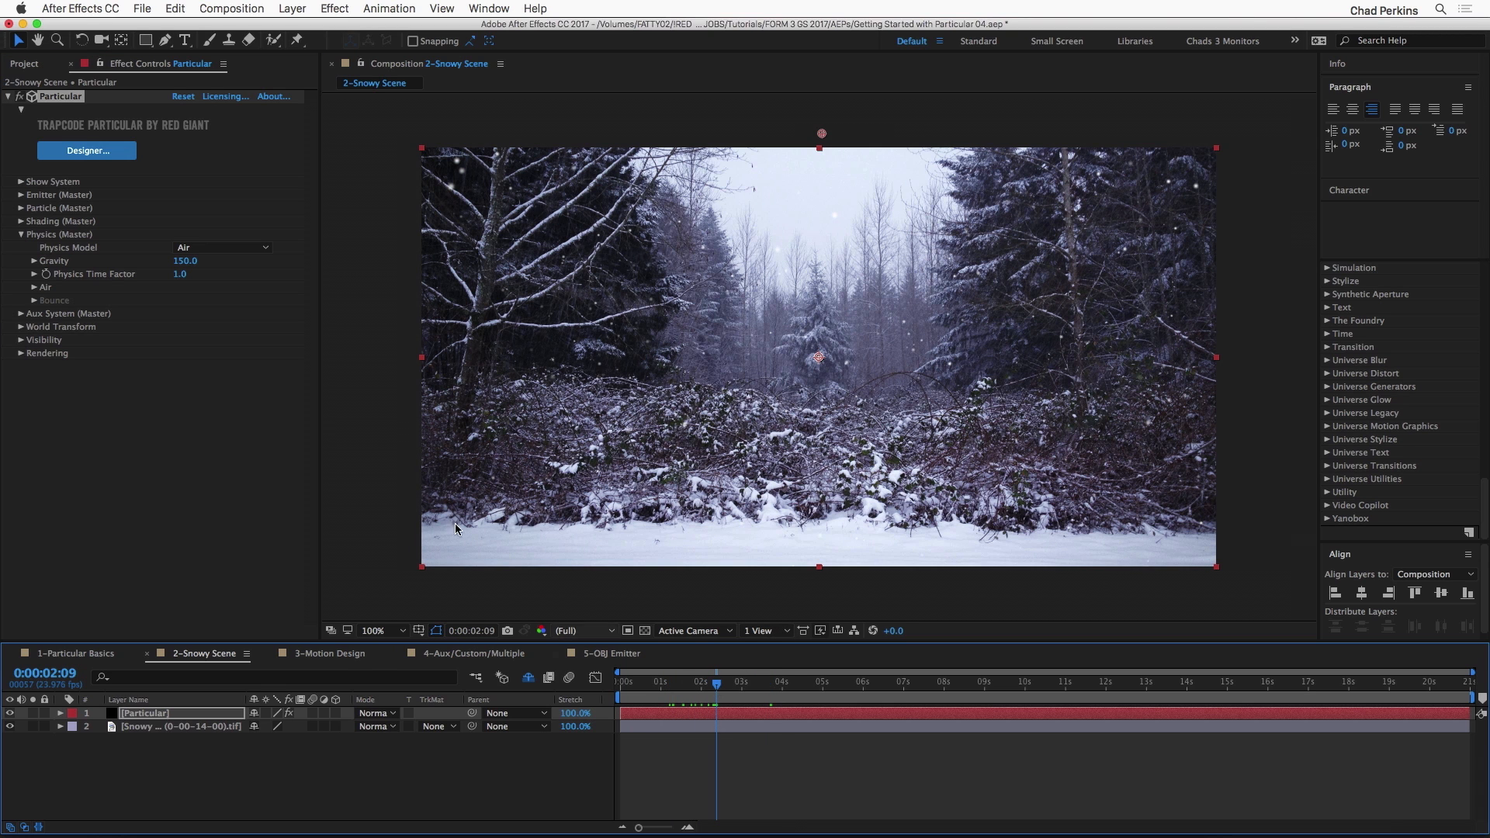
{"action": "left_click", "coordinate": [187, 261]}
{"action": "type", "text": "0"}
{"action": "key", "text": "Return"}
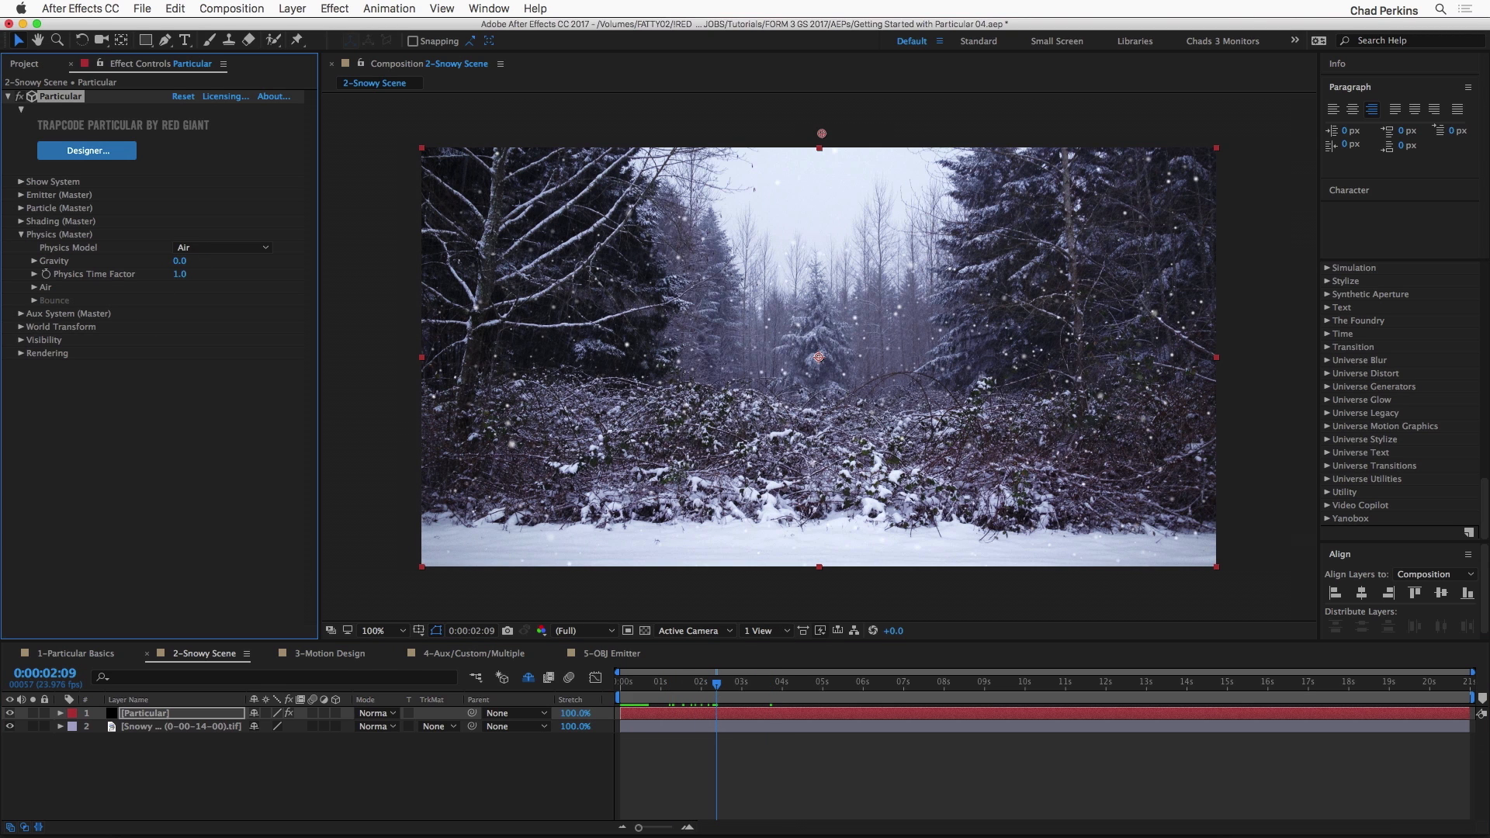
Step: Expand the Air physics settings, try a Wind X of 16, and preview the drifting snow from the first frame
{"action": "left_click", "coordinate": [34, 288]}
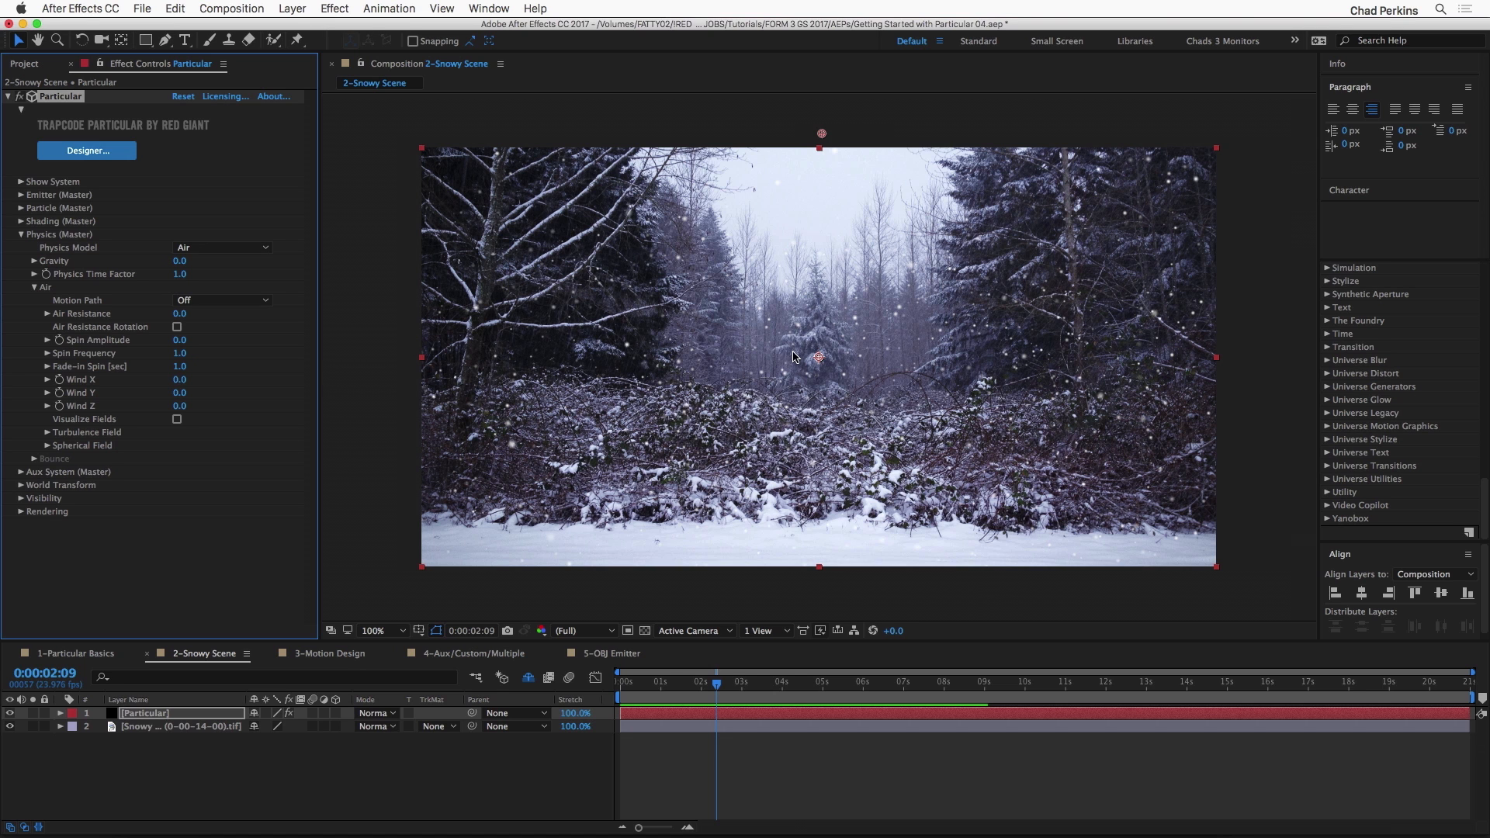
{"action": "left_click_drag", "start_coordinate": [180, 379], "coordinate": [192, 379]}
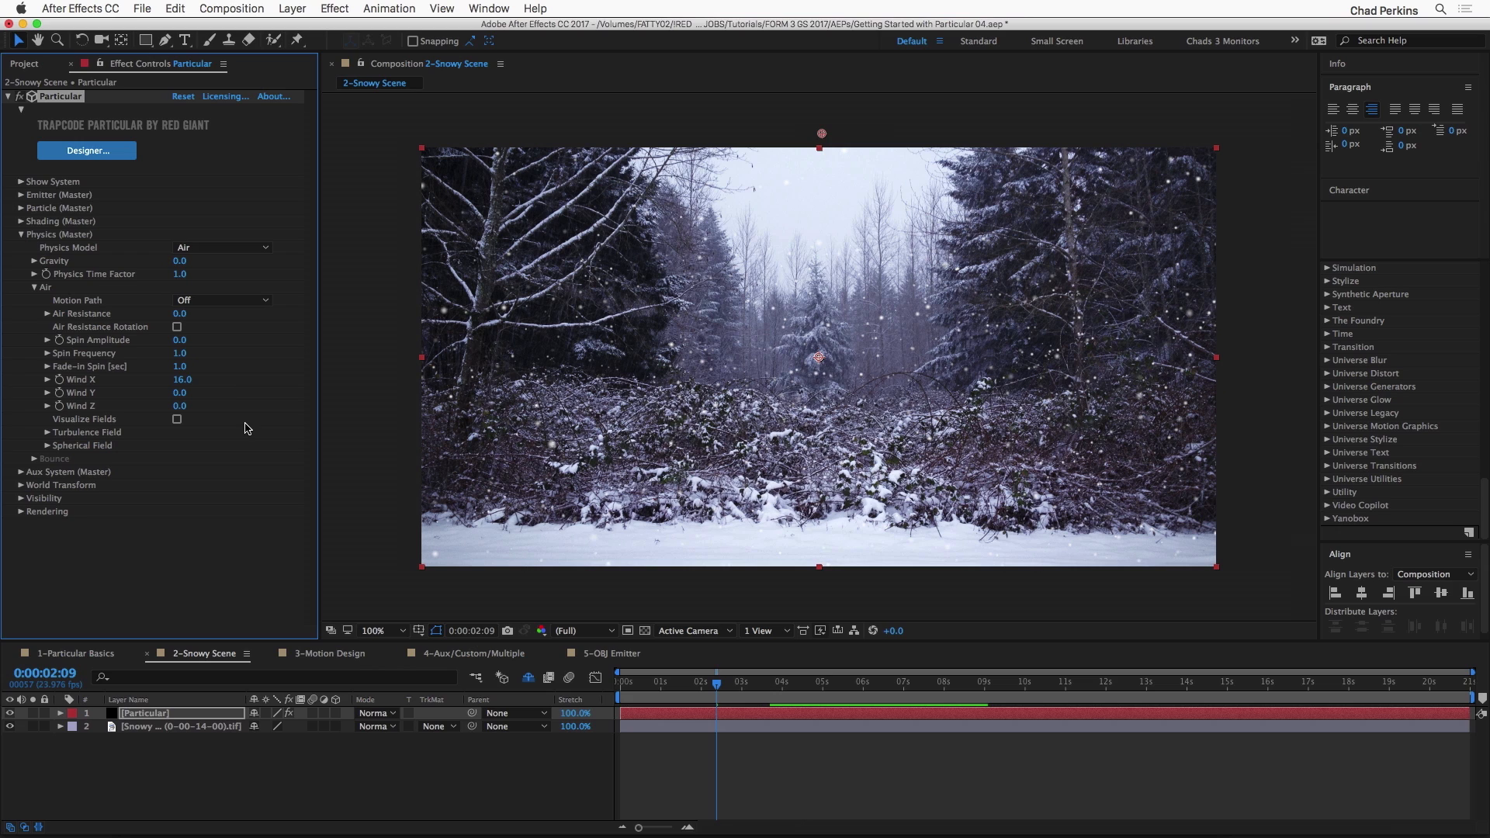
{"action": "key", "text": "space"}
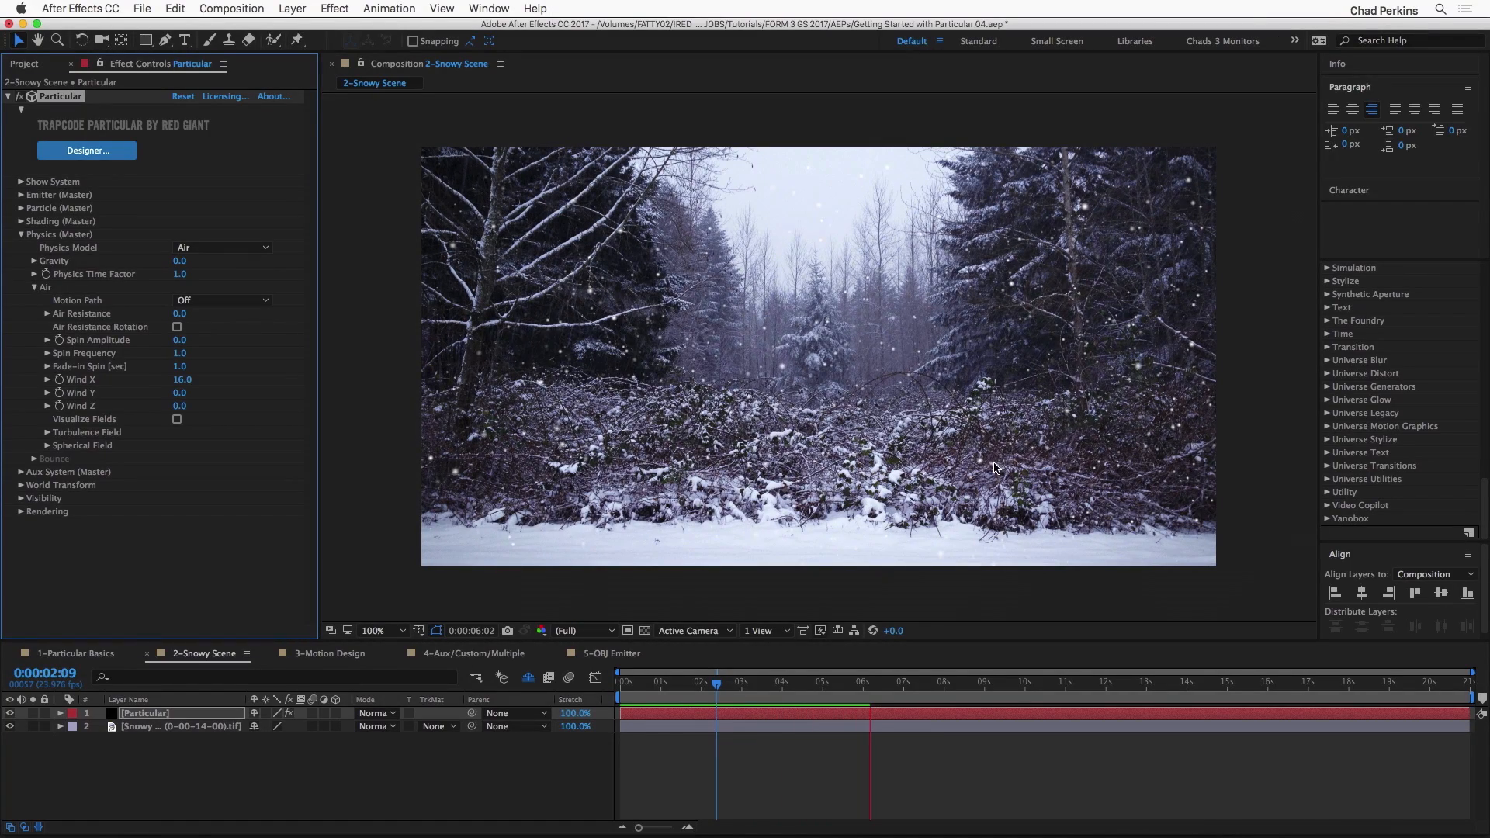
{"action": "key", "text": "space"}
{"action": "left_click_drag", "start_coordinate": [811, 685], "coordinate": [613, 674]}
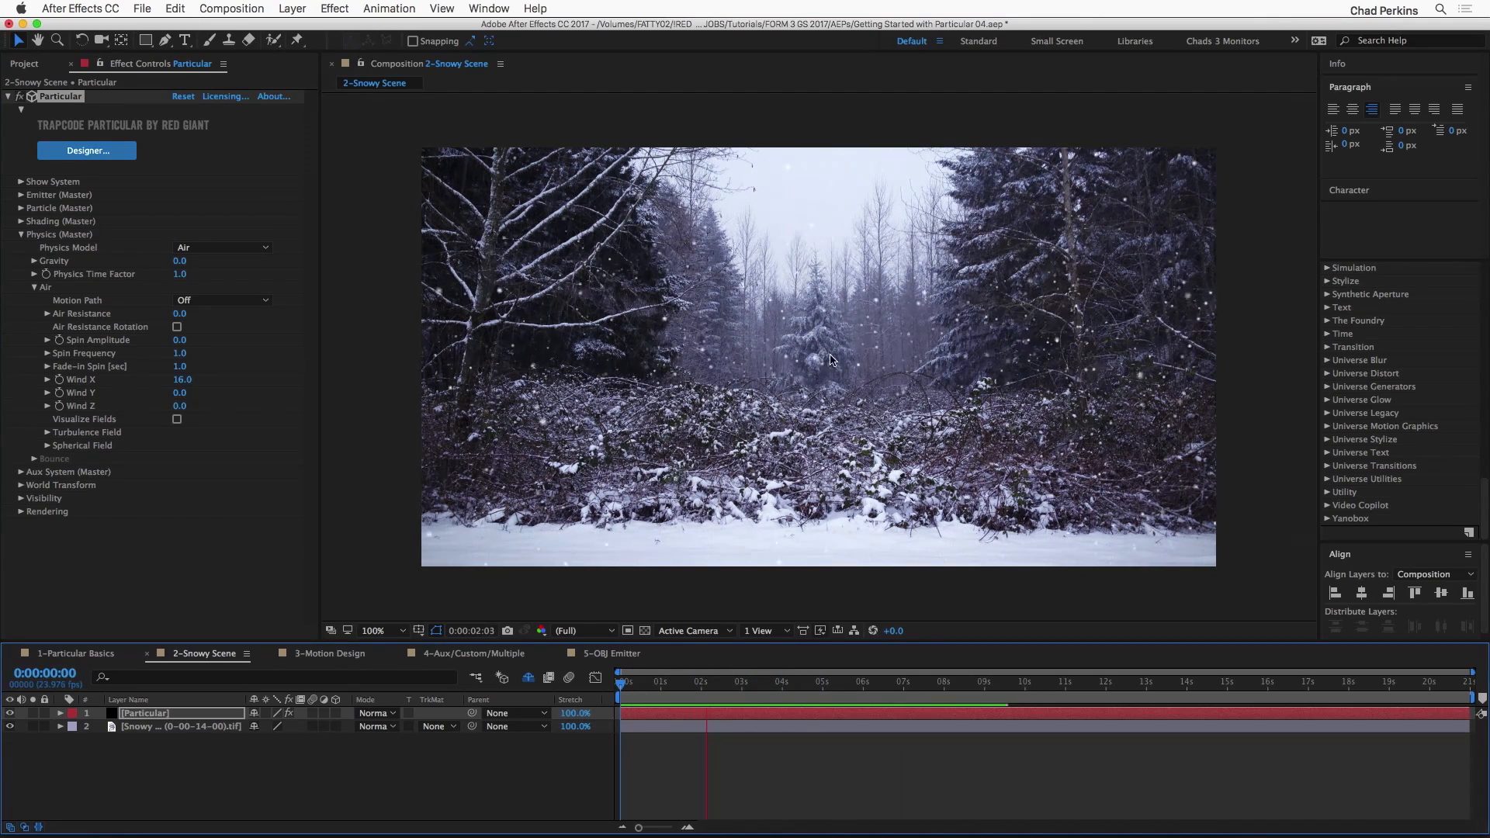
{"action": "key", "text": "space"}
Step: Set Wind X to 12 and preview the gentler sideways drift of the snow
{"action": "mouse_move", "coordinate": [184, 379]}
{"action": "left_mouse_down"}
{"action": "mouse_move", "coordinate": [224, 378]}
{"action": "mouse_move", "coordinate": [202, 380]}
{"action": "left_mouse_up"}
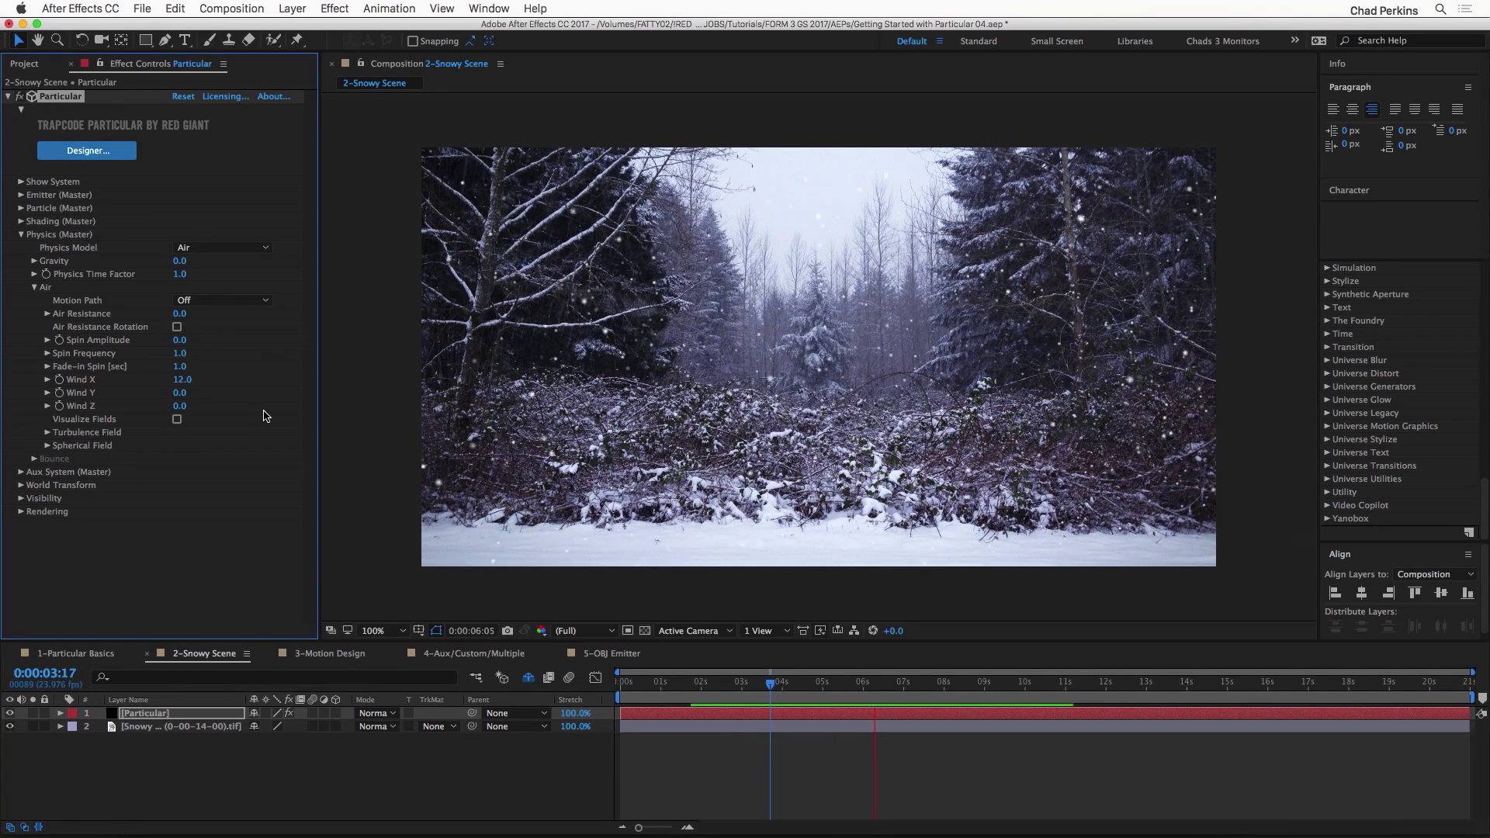
{"action": "key", "text": "space"}
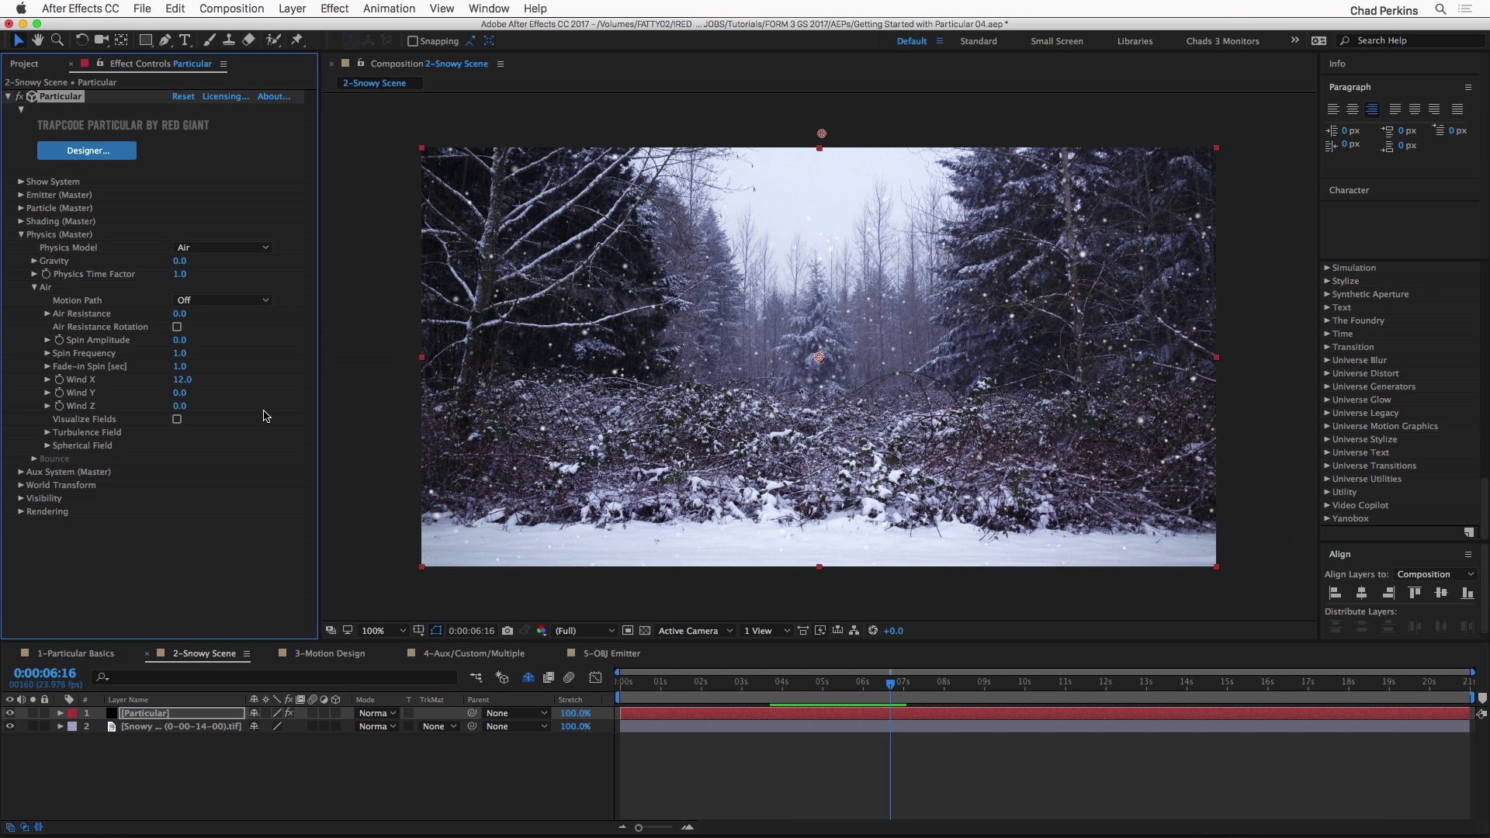
Step: Open the 3-Motion Design composition and play its title animation from the first frame
{"action": "left_click", "coordinate": [322, 654]}
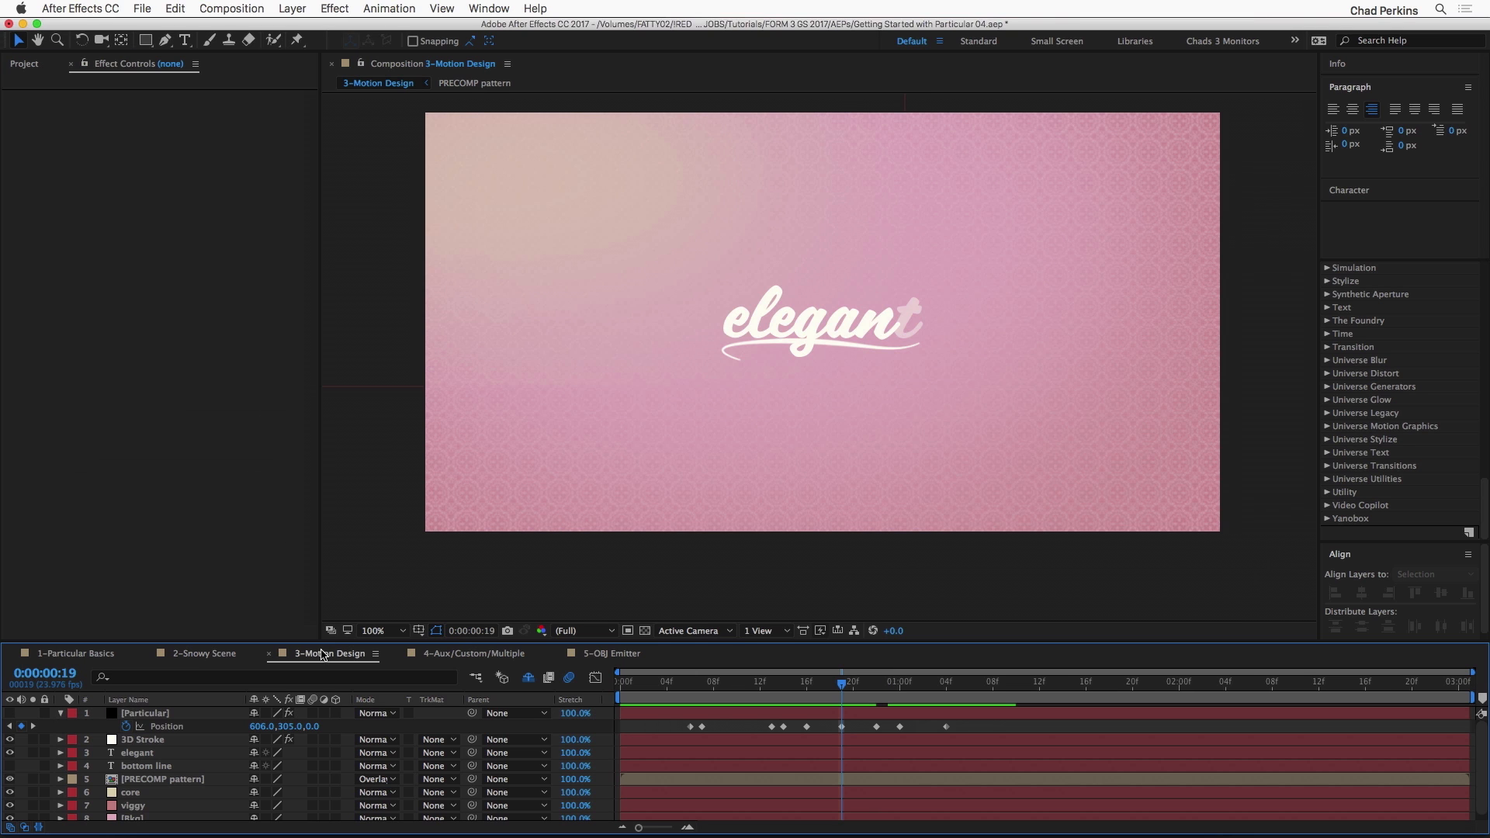
{"action": "key", "text": "space"}
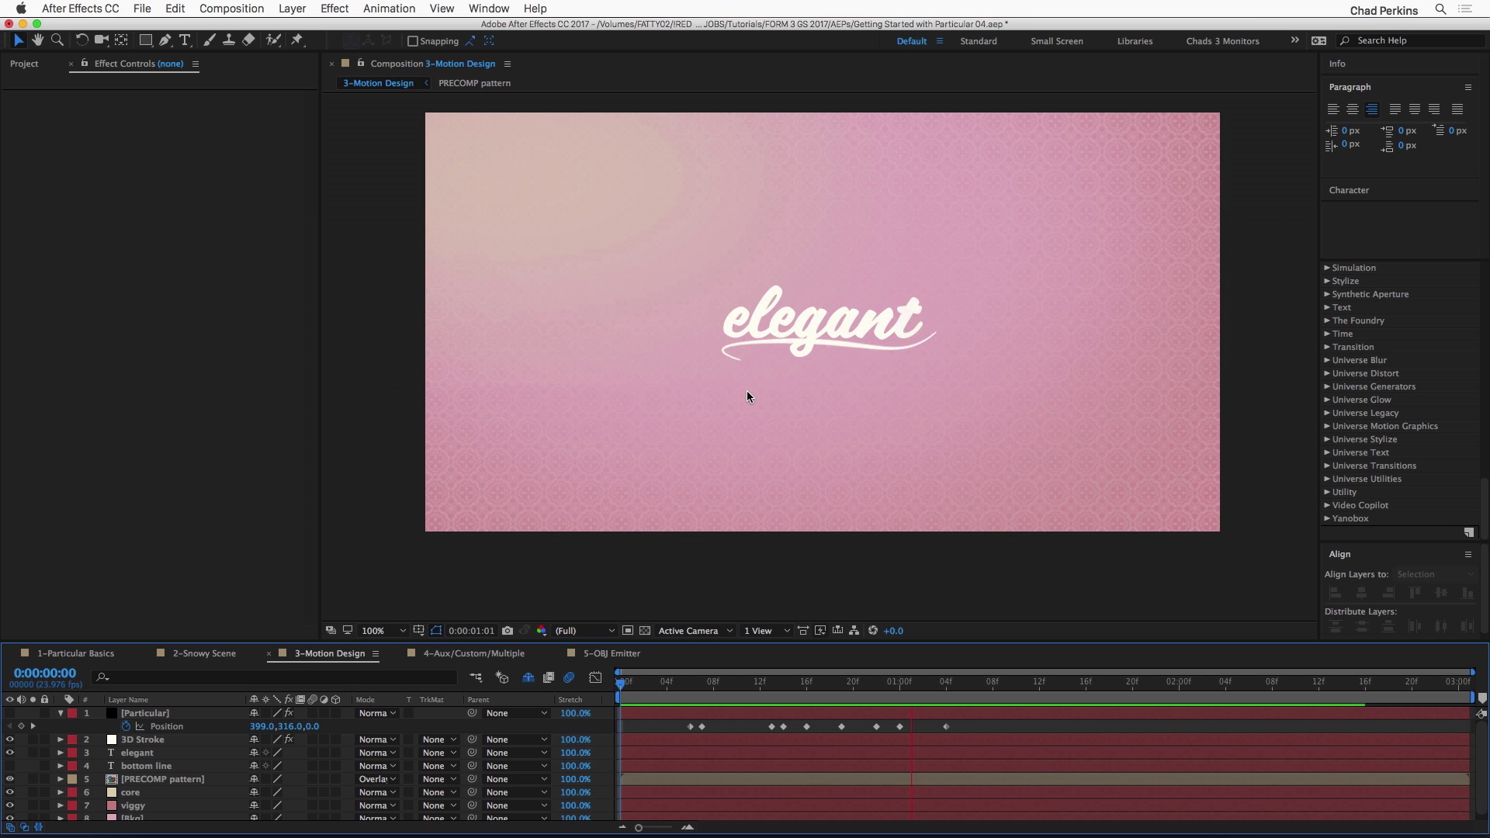
{"action": "key", "text": "space"}
Step: Make the Particular layer visible, solo it, go to 0:00:00:06, and select it to show its effect settings
{"action": "left_click", "coordinate": [10, 713]}
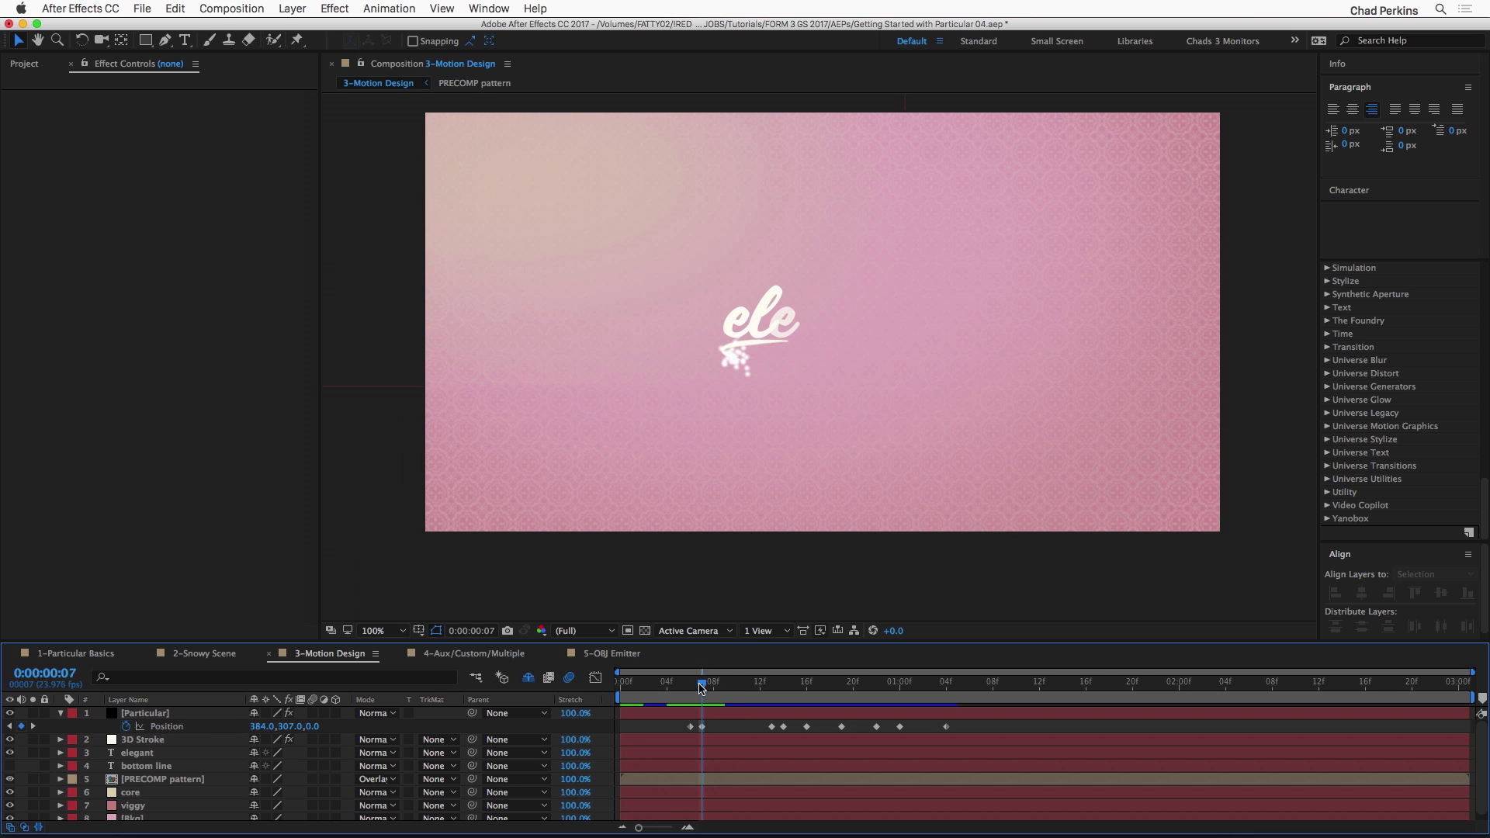
{"action": "left_click", "coordinate": [33, 713]}
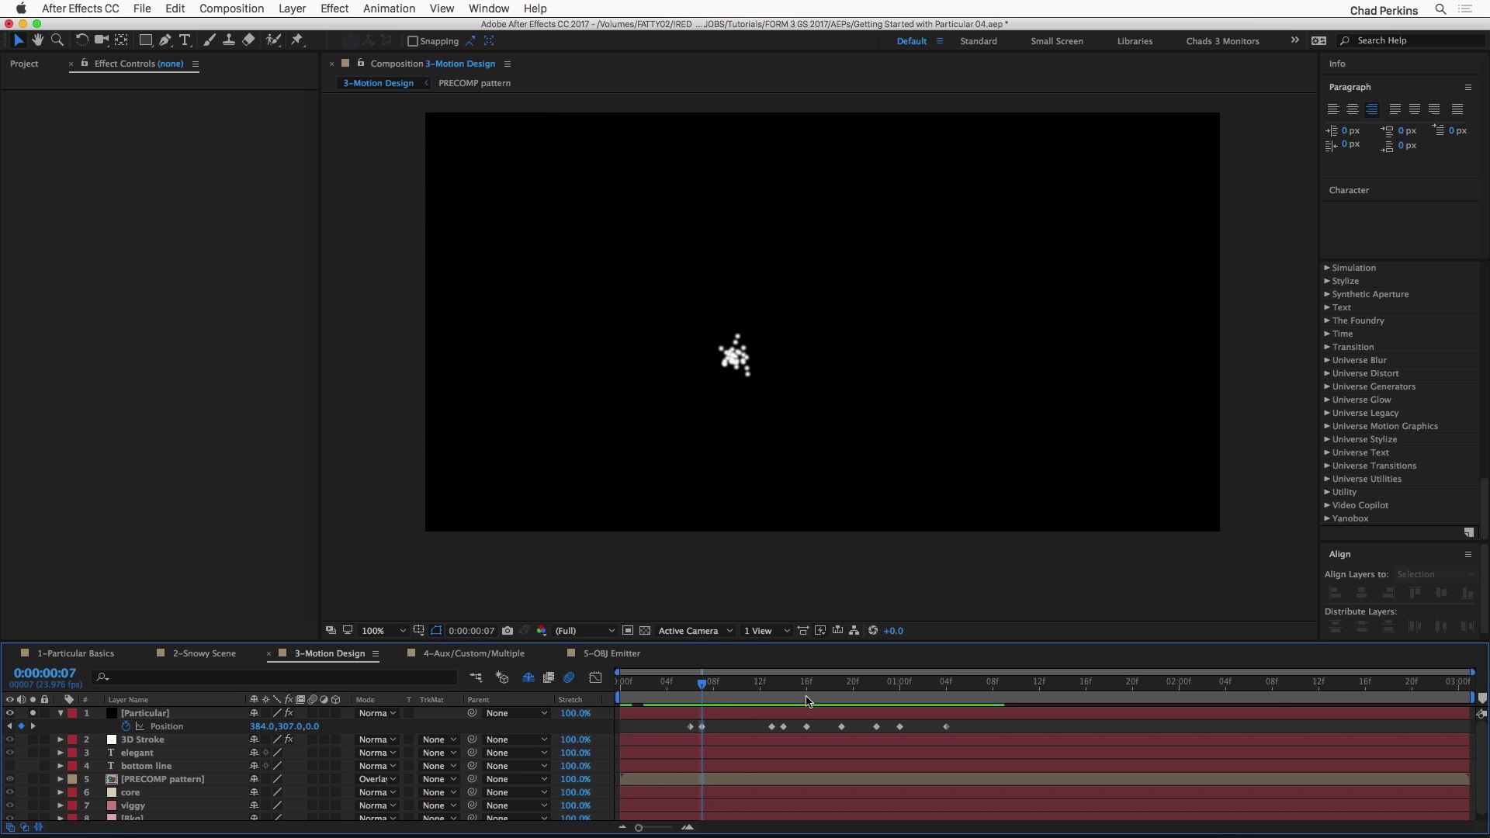
{"action": "left_click_drag", "start_coordinate": [703, 689], "coordinate": [693, 690]}
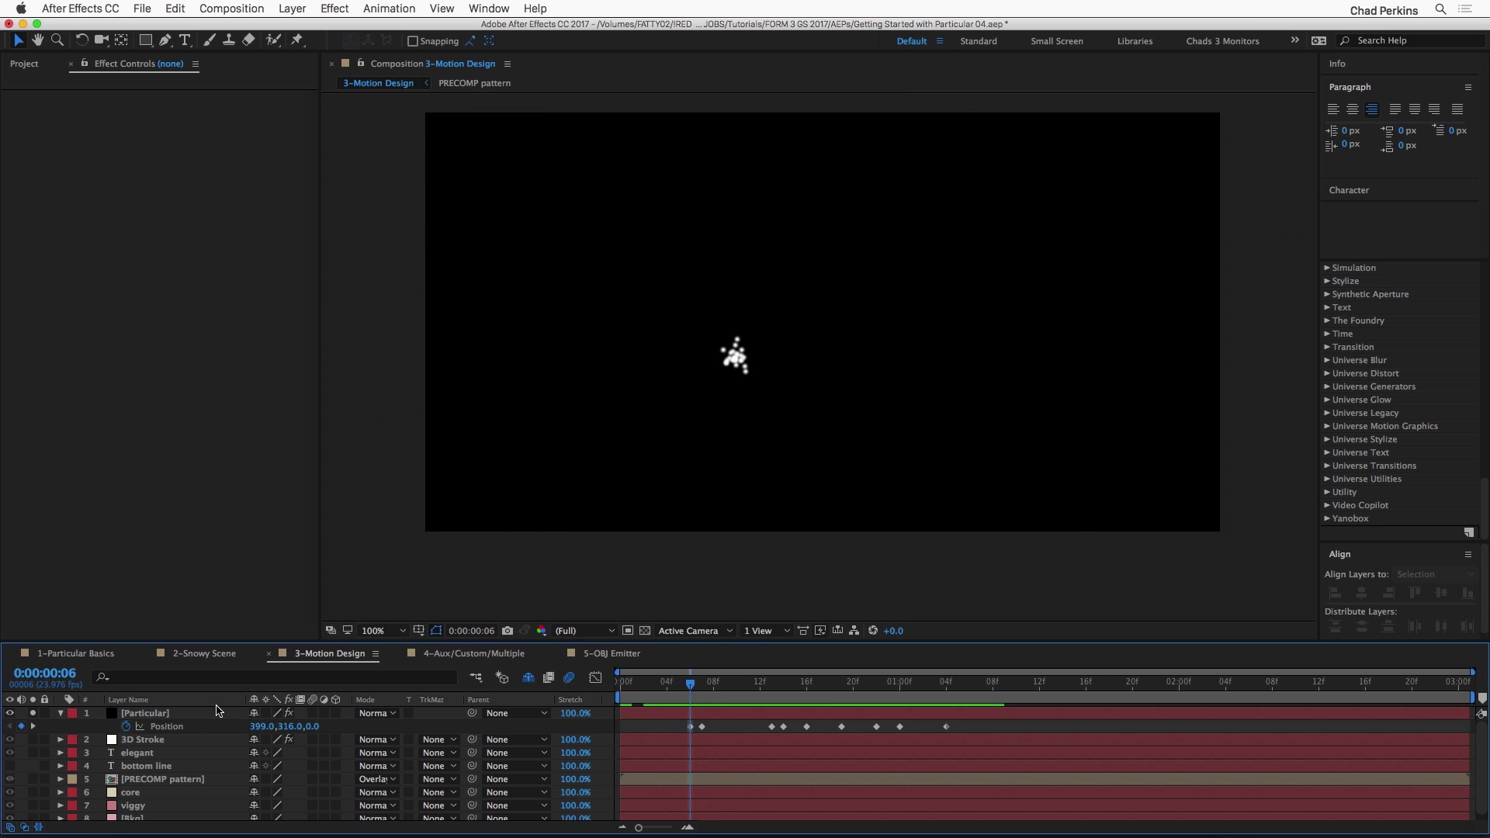
{"action": "left_click", "coordinate": [190, 714]}
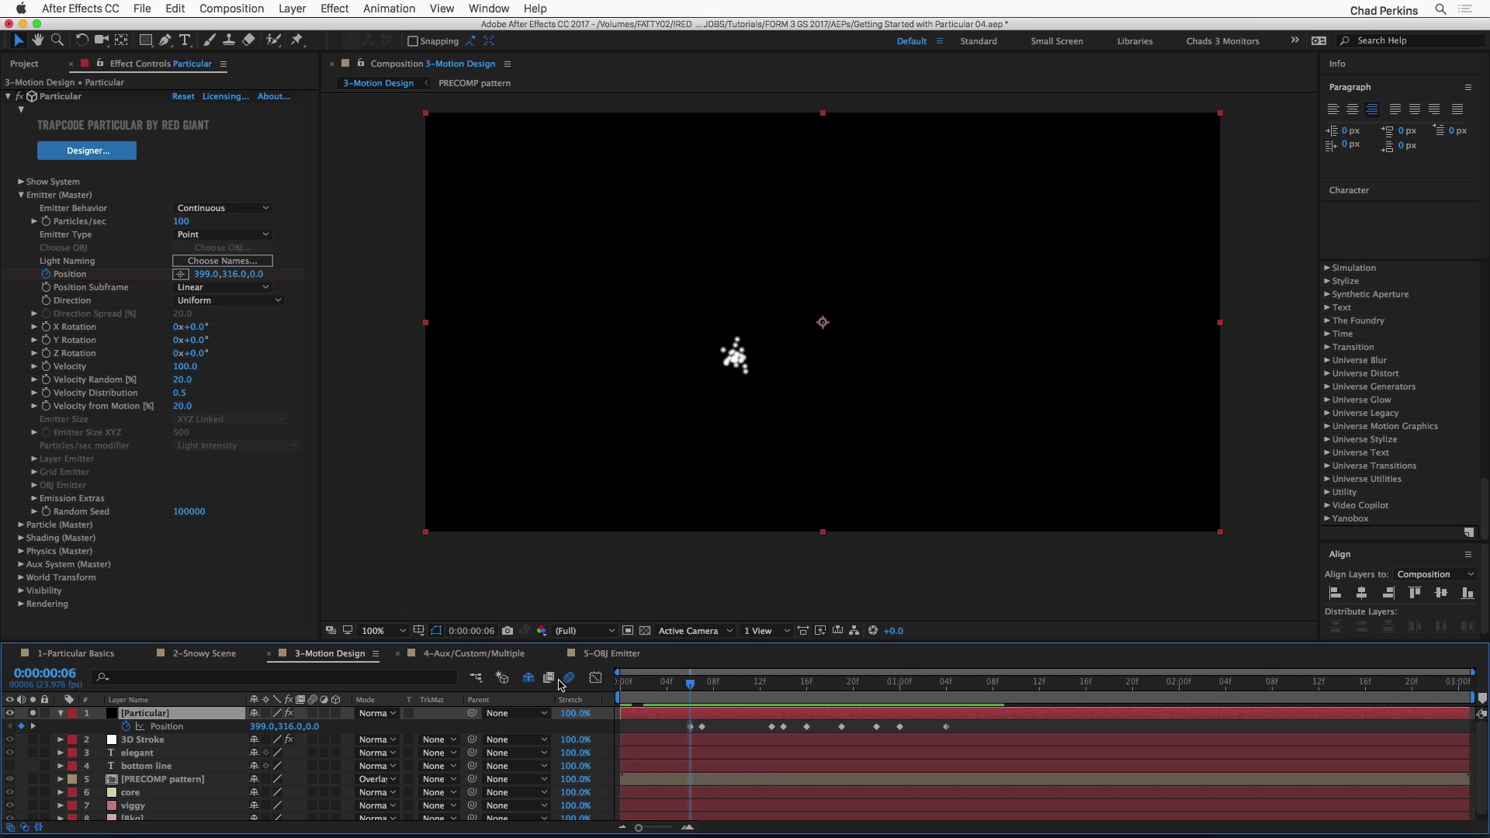
Step: Preview the soloed particles following their animated emitter position
{"action": "mouse_move", "coordinate": [690, 686]}
{"action": "left_mouse_down"}
{"action": "mouse_move", "coordinate": [976, 698]}
{"action": "mouse_move", "coordinate": [680, 695]}
{"action": "left_mouse_up"}
{"action": "key", "text": "space"}
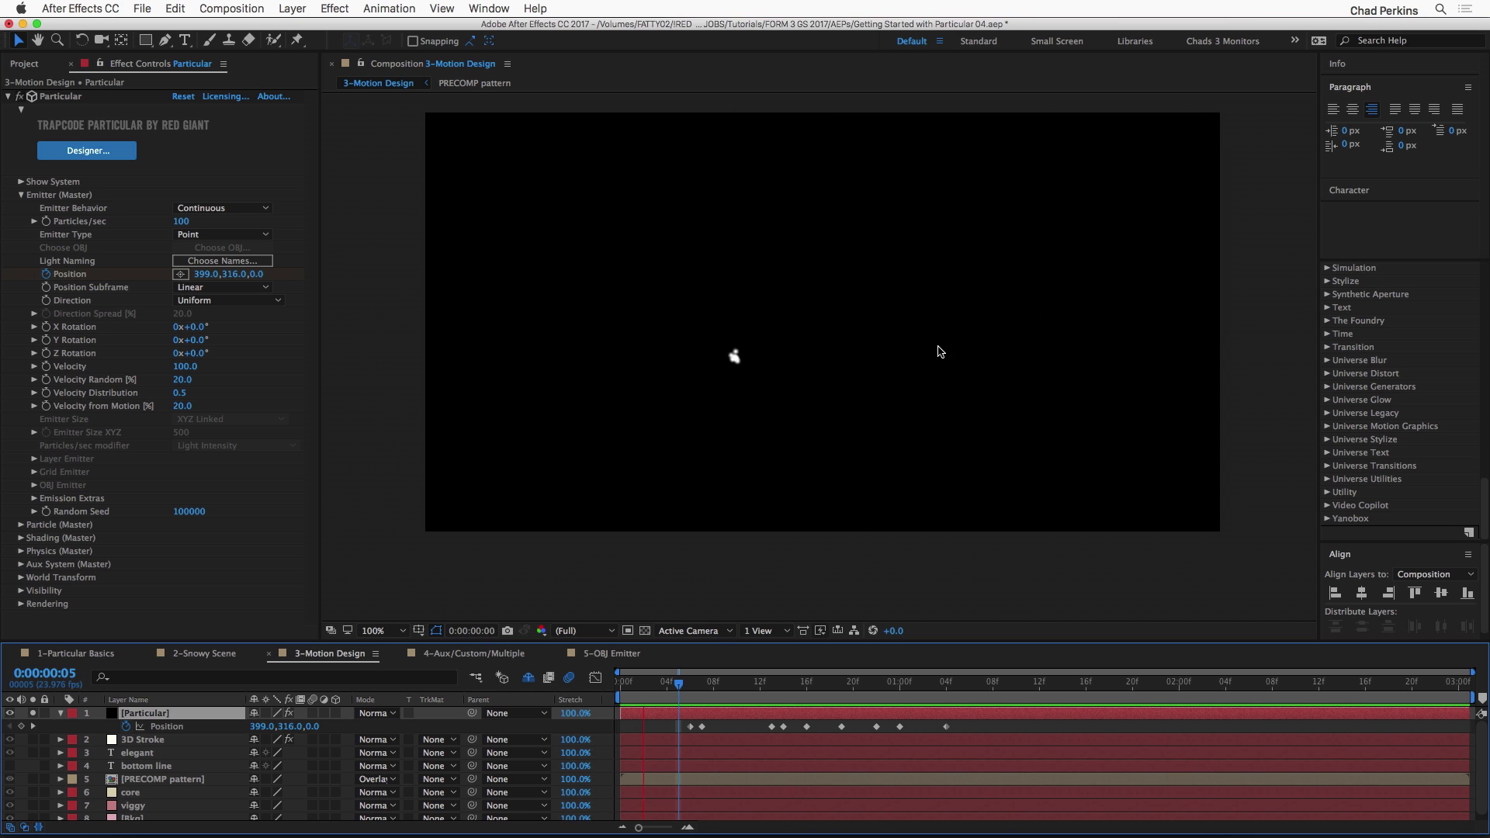
{"action": "key", "text": "space"}
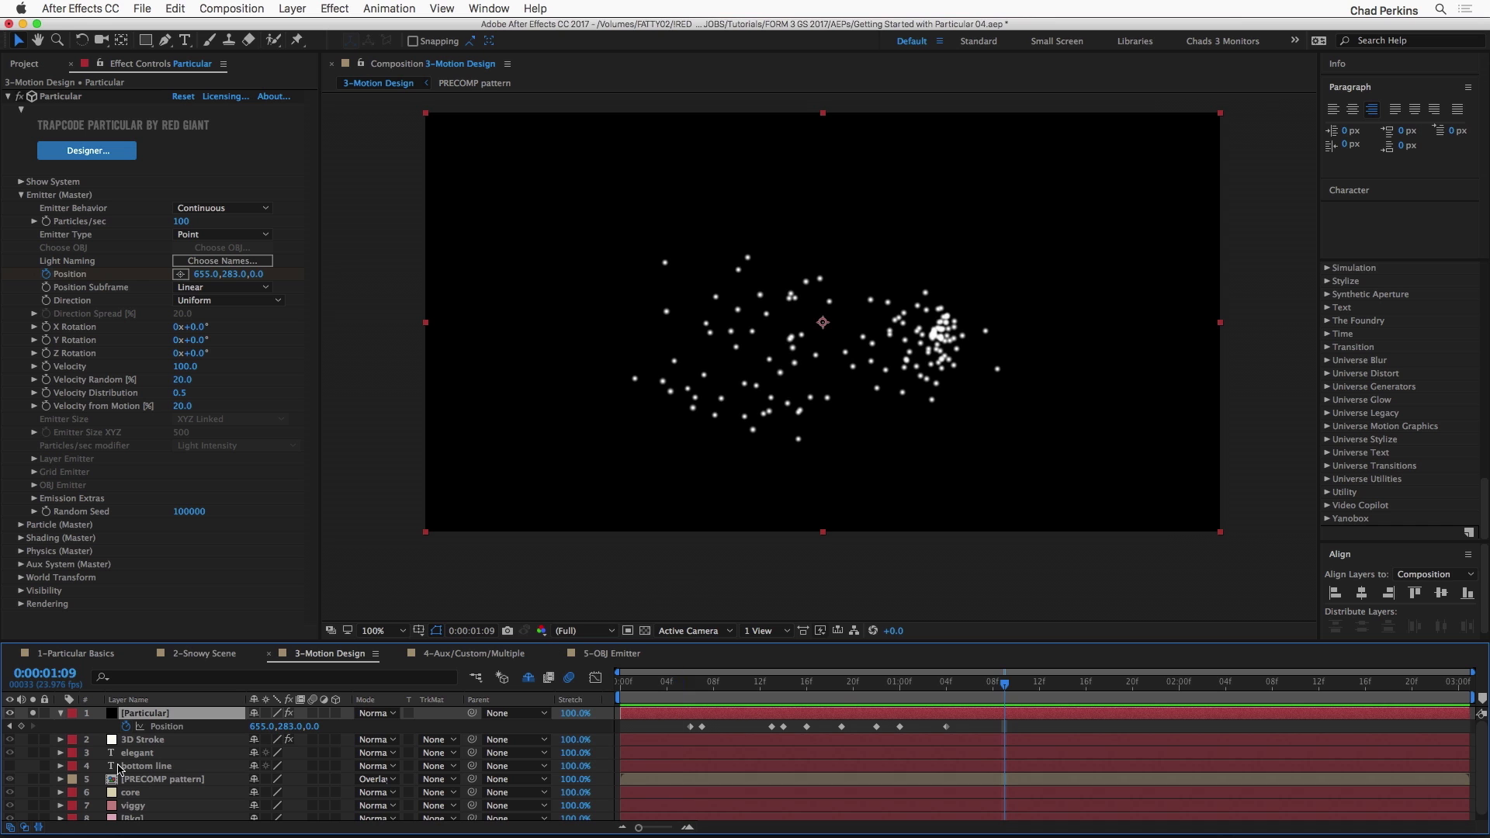
Step: Unsolo the Particular layer and play the particles together with the full title design
{"action": "left_click", "coordinate": [33, 714]}
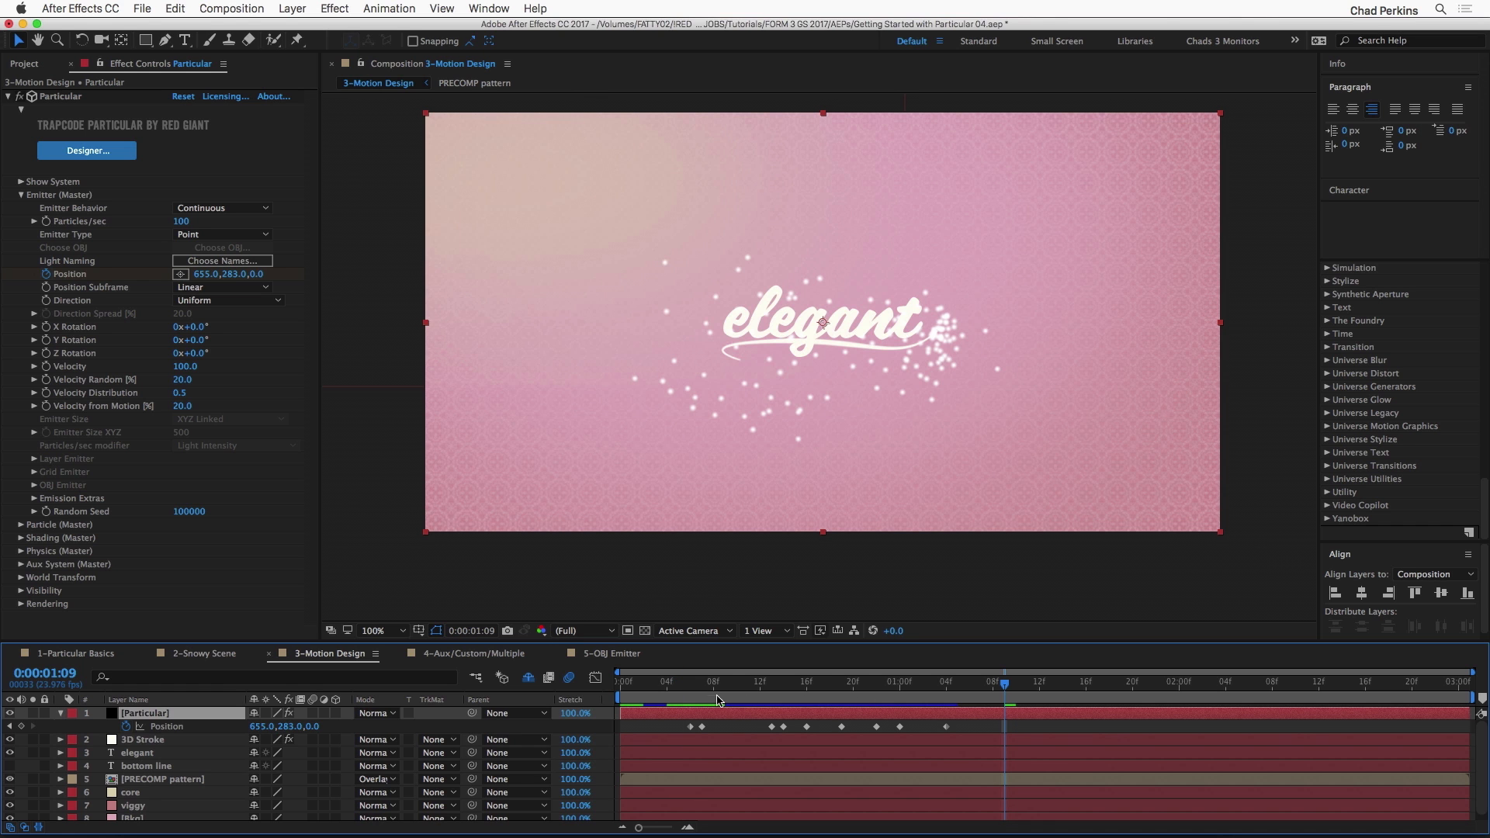
{"action": "key", "text": "space"}
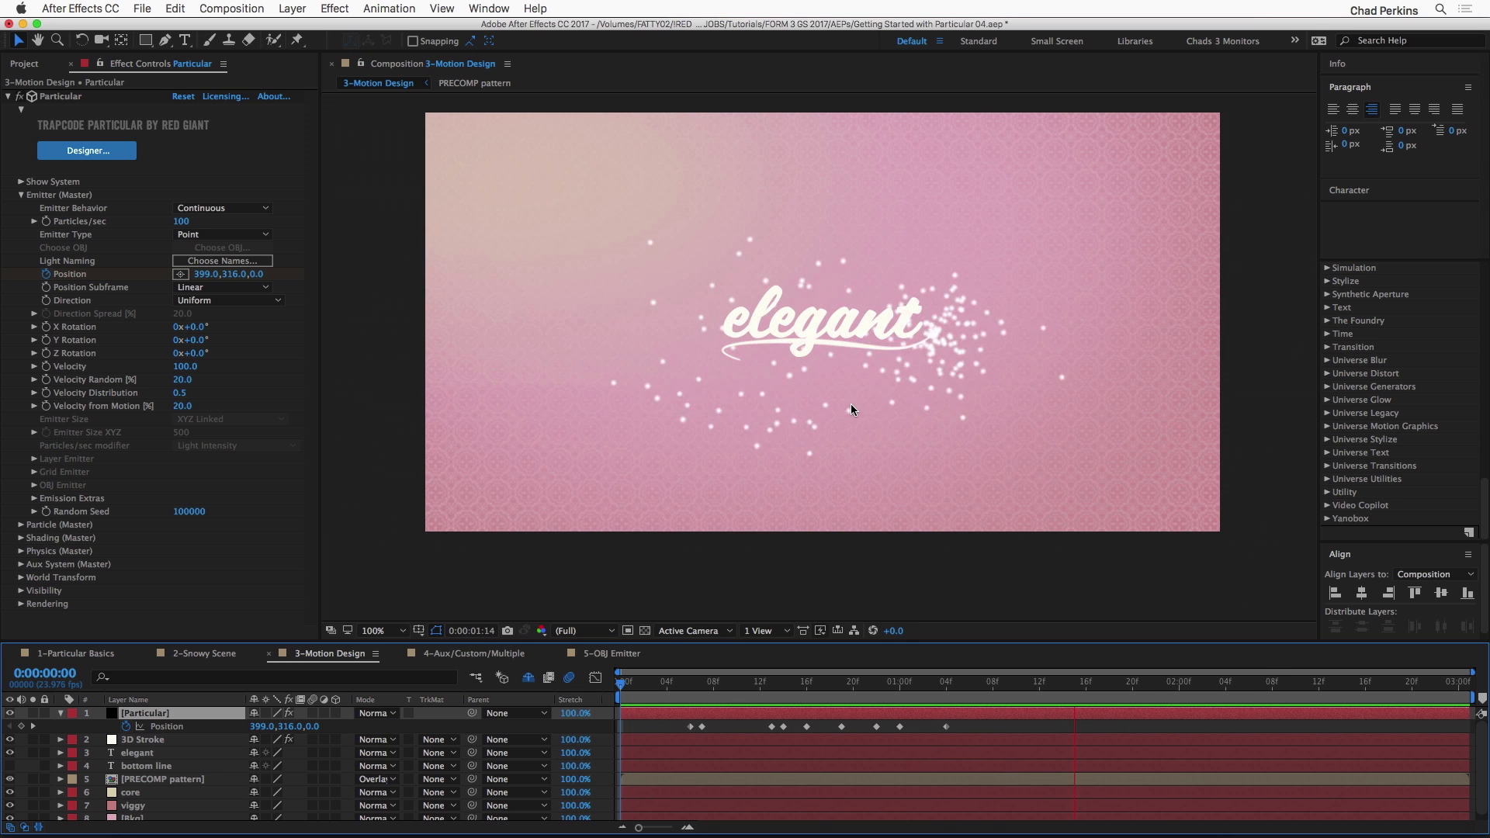
{"action": "key", "text": "space"}
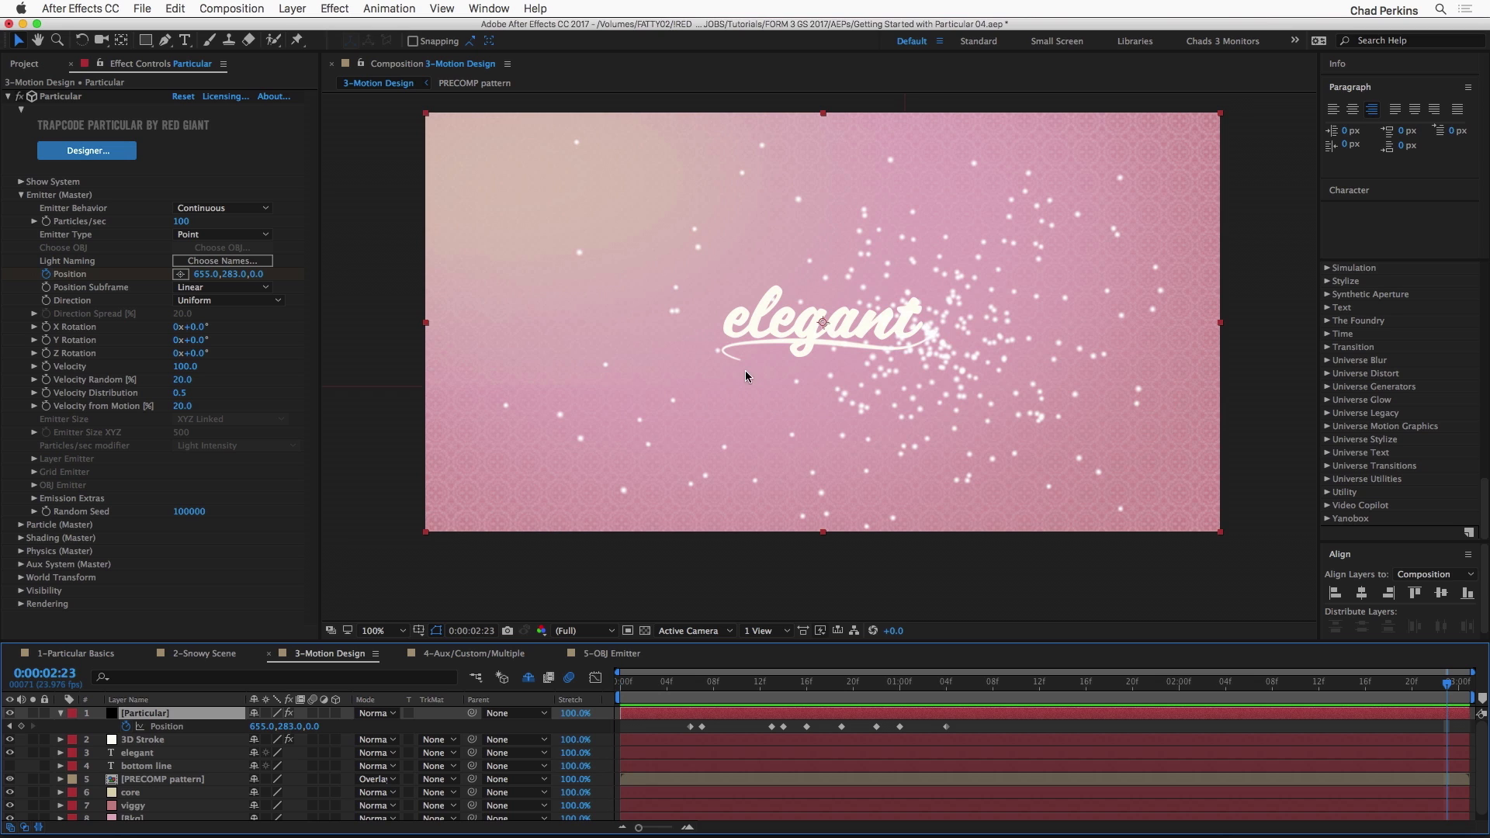
Step: Scrub through to 0:00:00:21 to examine how the particles trail behind the underline as it draws on
{"action": "left_click_drag", "start_coordinate": [667, 686], "coordinate": [699, 687]}
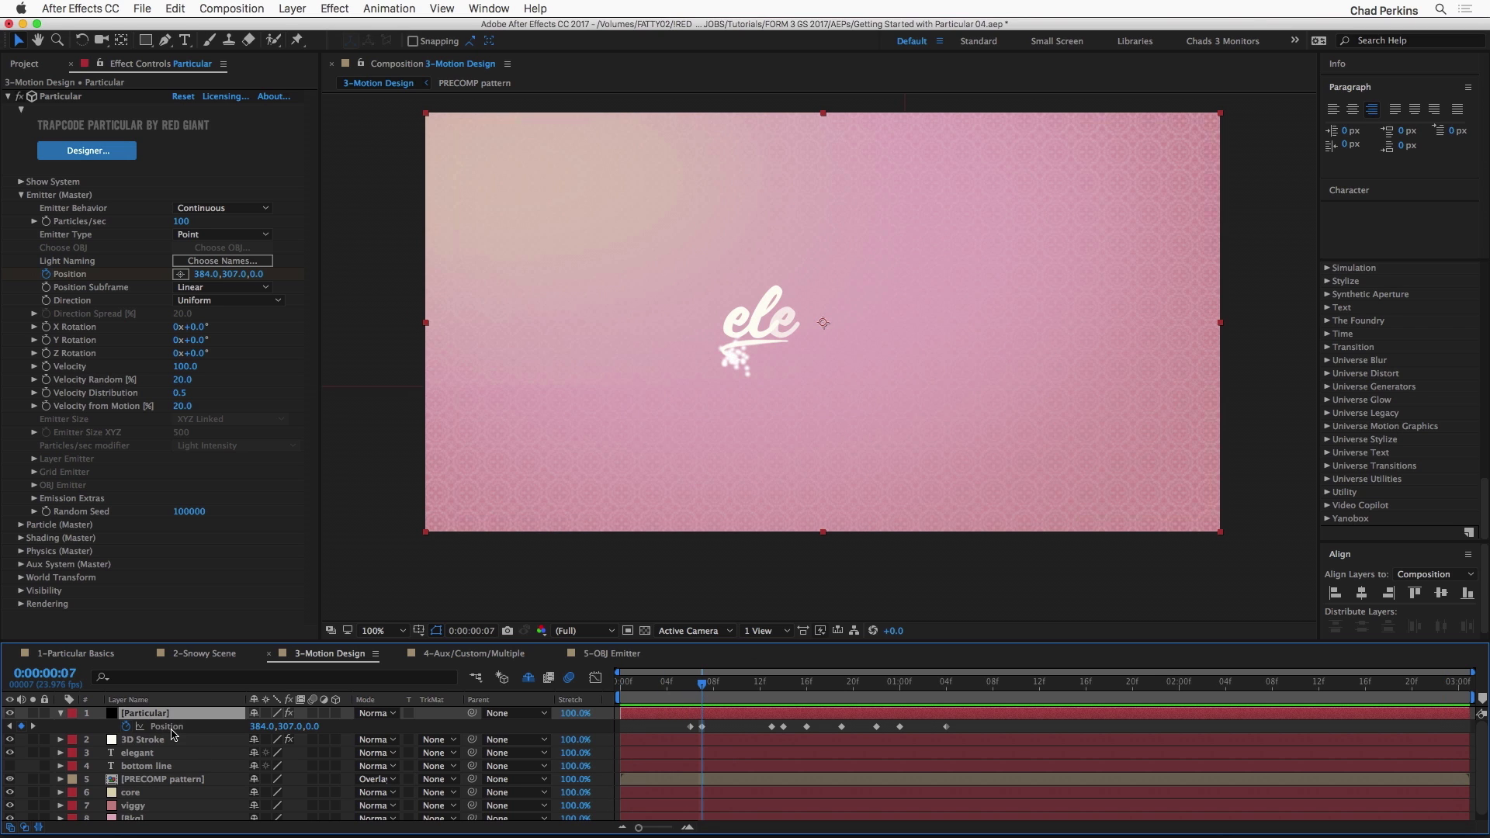
{"action": "left_click", "coordinate": [662, 688]}
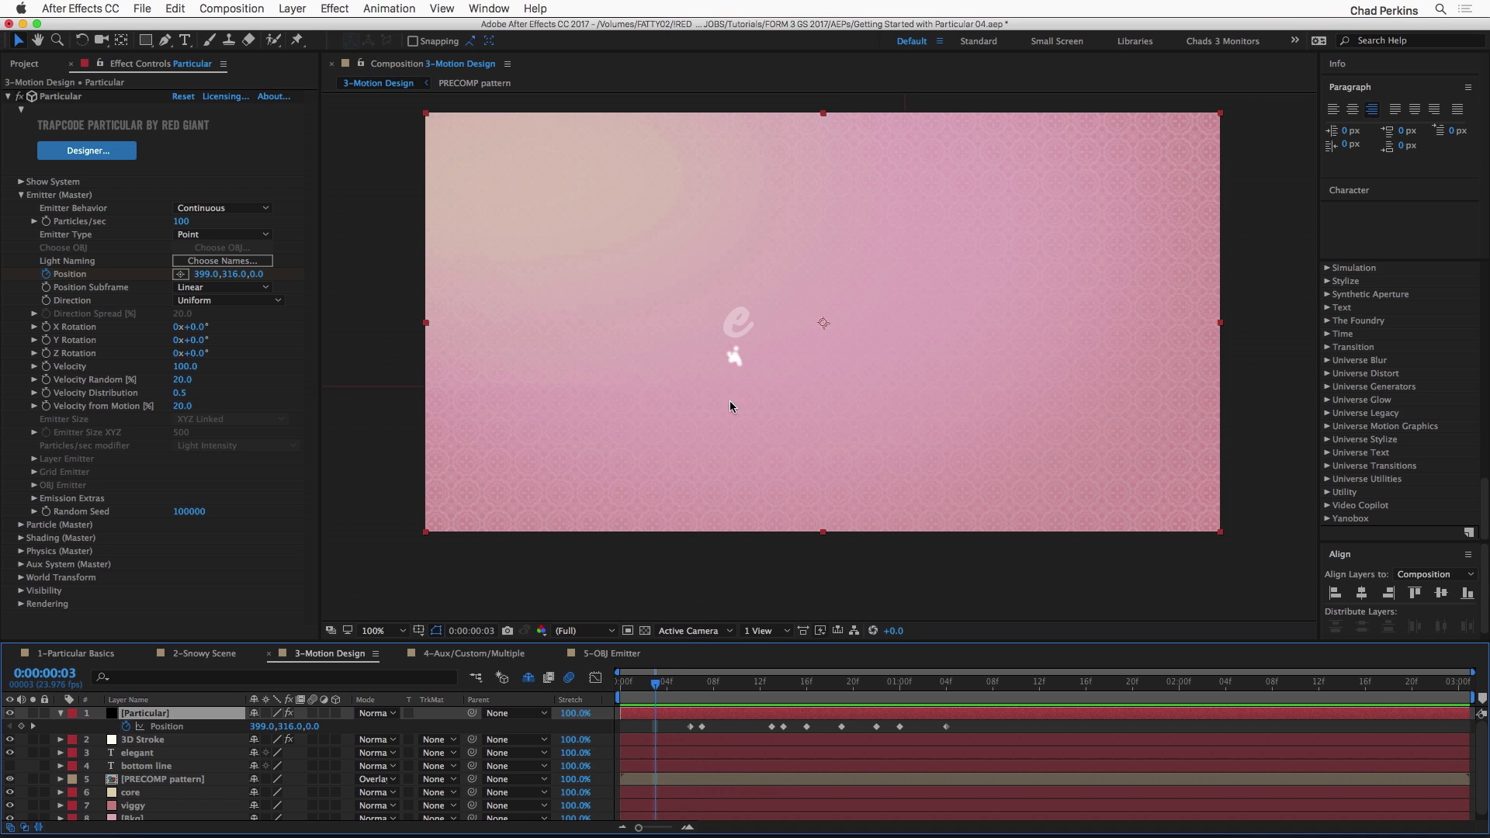
{"action": "left_click", "coordinate": [663, 684]}
{"action": "left_click_drag", "start_coordinate": [664, 685], "coordinate": [853, 688]}
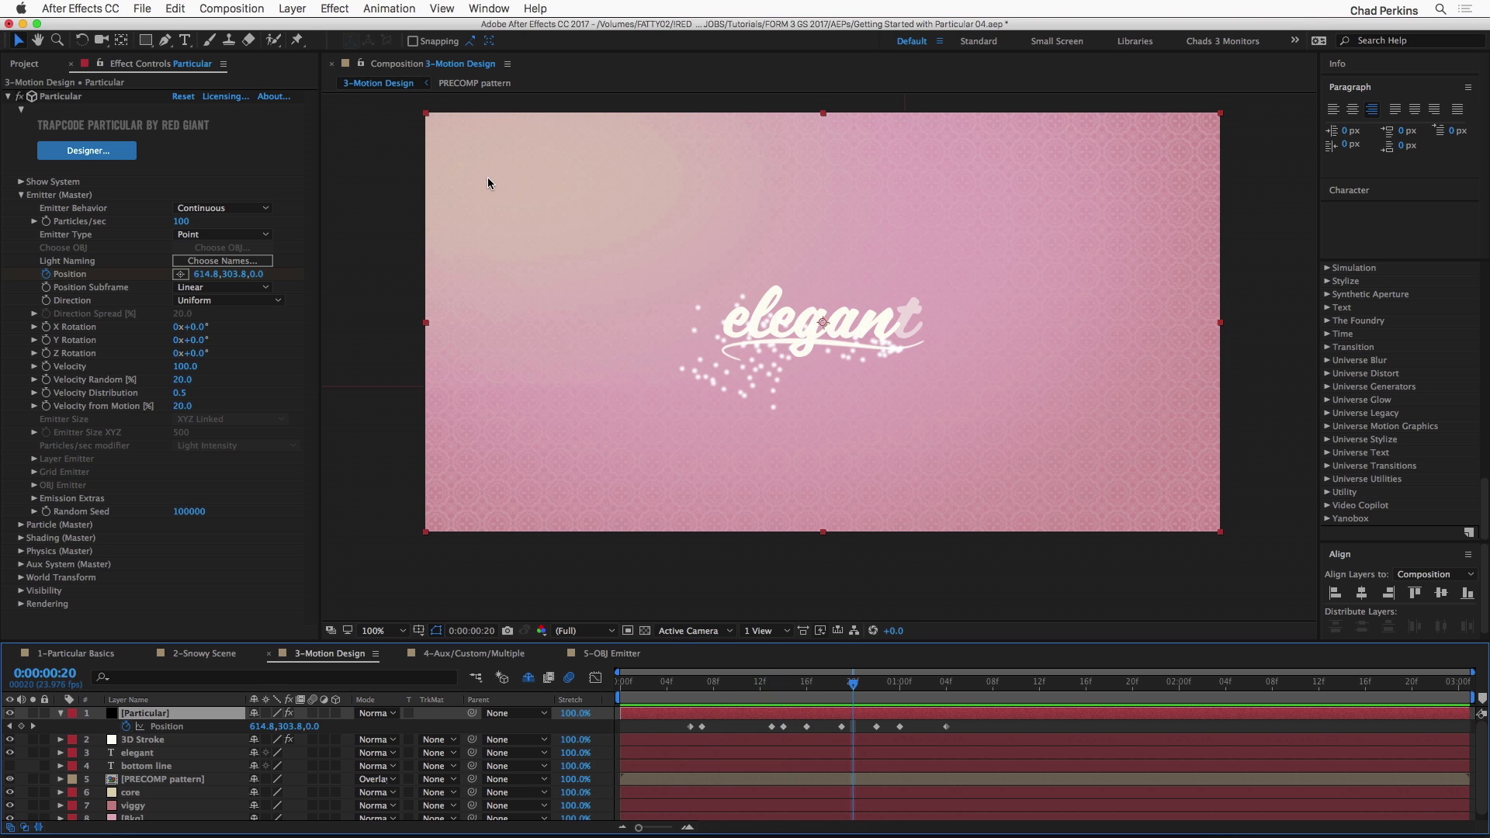
{"action": "left_click_drag", "start_coordinate": [783, 686], "coordinate": [865, 683]}
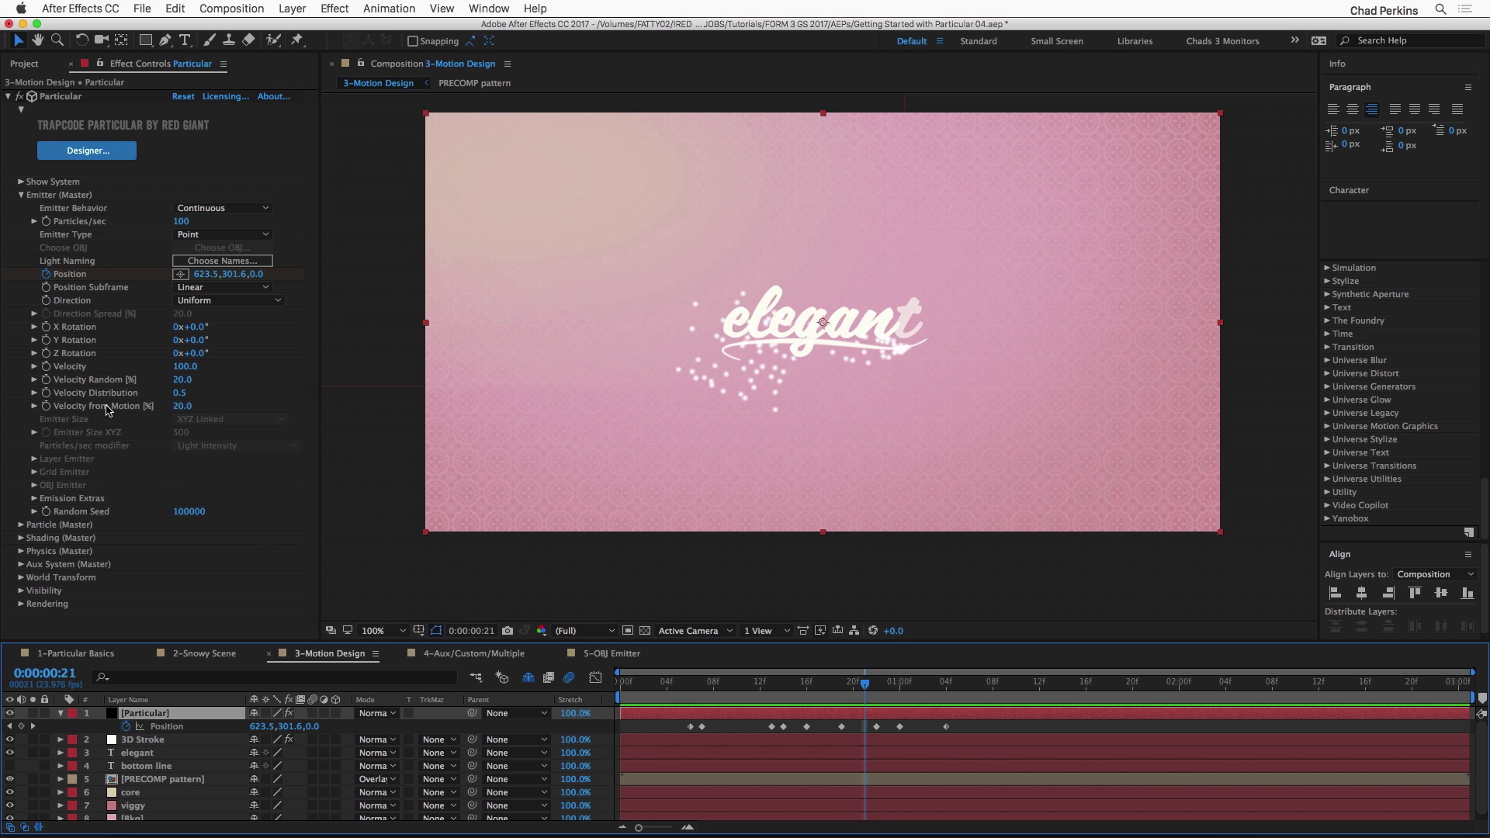
Step: Set the emitter's Velocity from Motion to 5
{"action": "left_click_drag", "start_coordinate": [184, 406], "coordinate": [177, 408]}
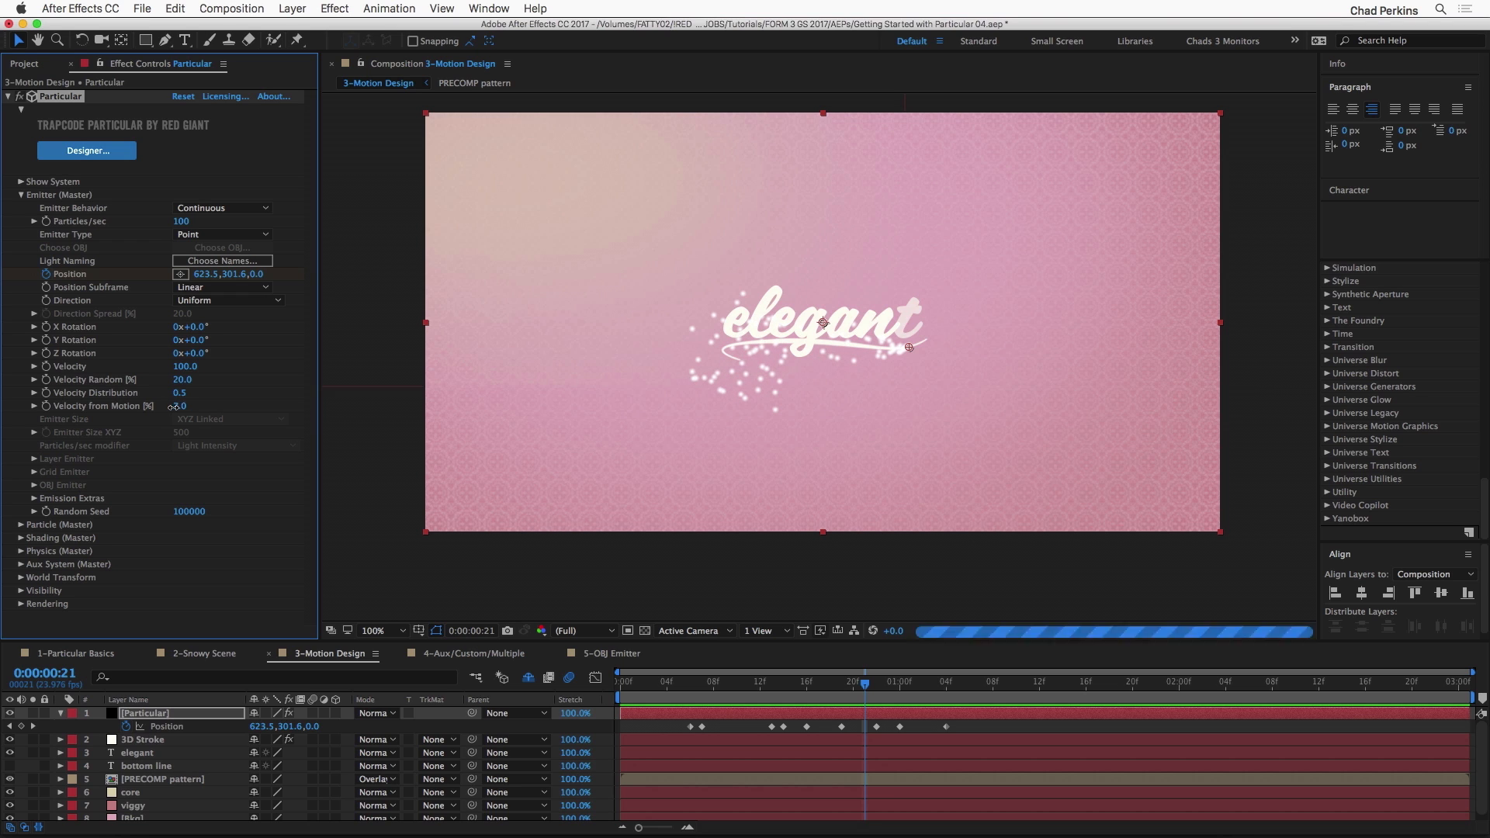
{"action": "left_click", "coordinate": [177, 406]}
{"action": "type", "text": "5"}
{"action": "key", "text": "Return"}
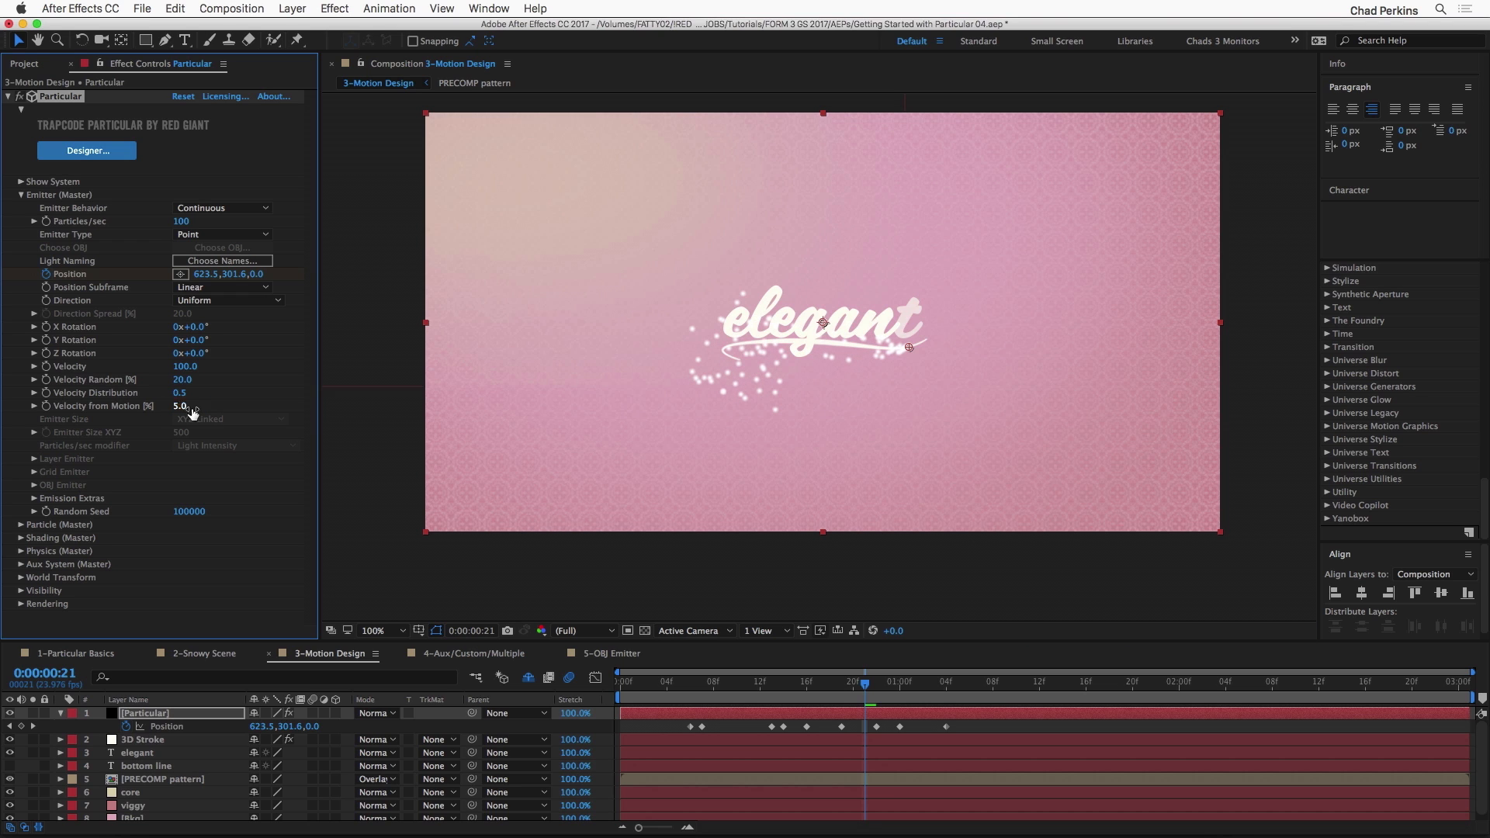
Step: Replay the title animation from the first frame to check the particle motion
{"action": "left_click_drag", "start_coordinate": [696, 681], "coordinate": [605, 674]}
{"action": "key", "text": "space"}
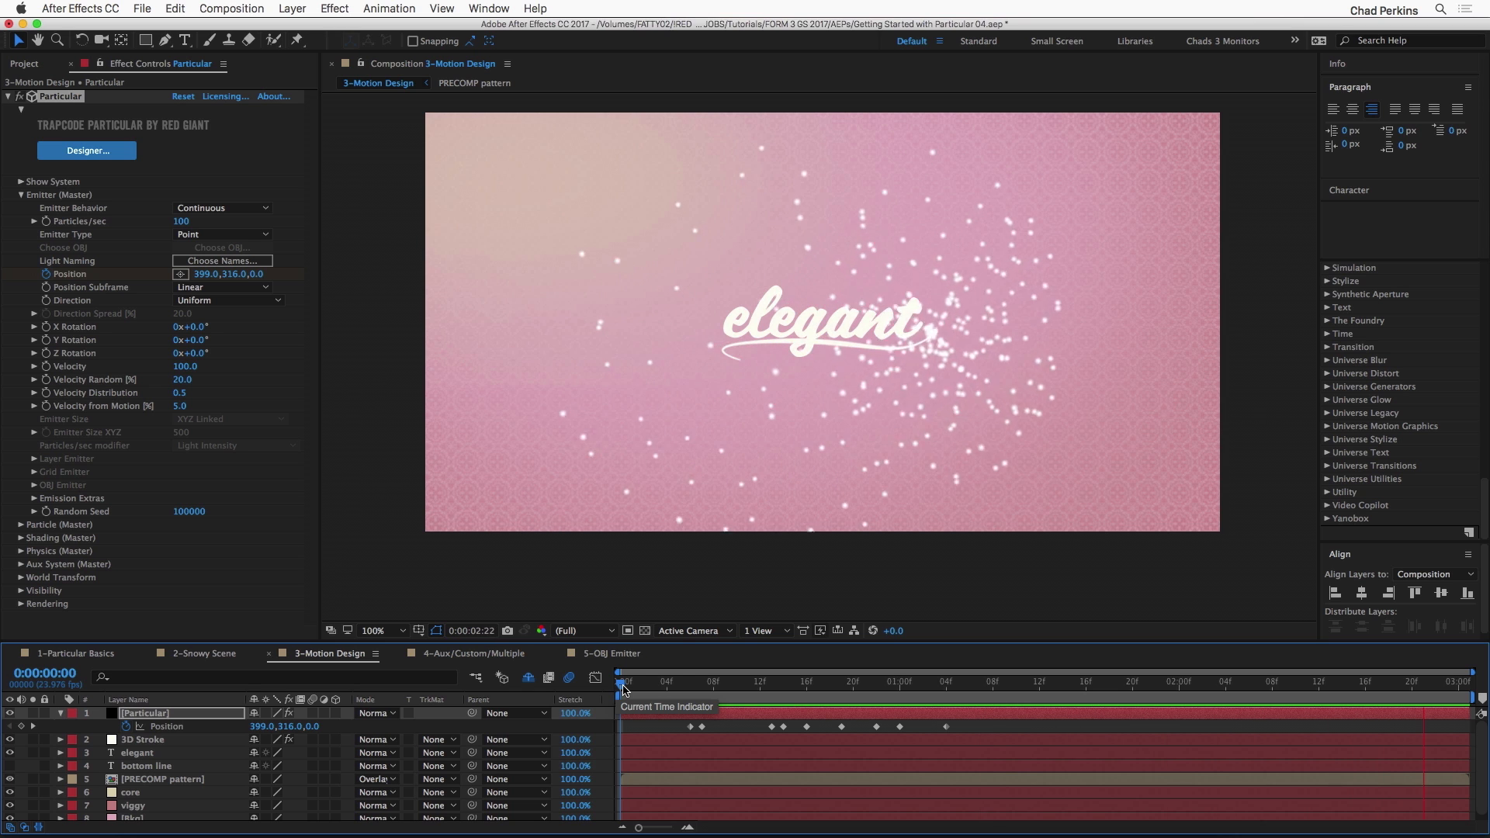
{"action": "key", "text": "space"}
{"action": "left_click_drag", "start_coordinate": [665, 688], "coordinate": [621, 688]}
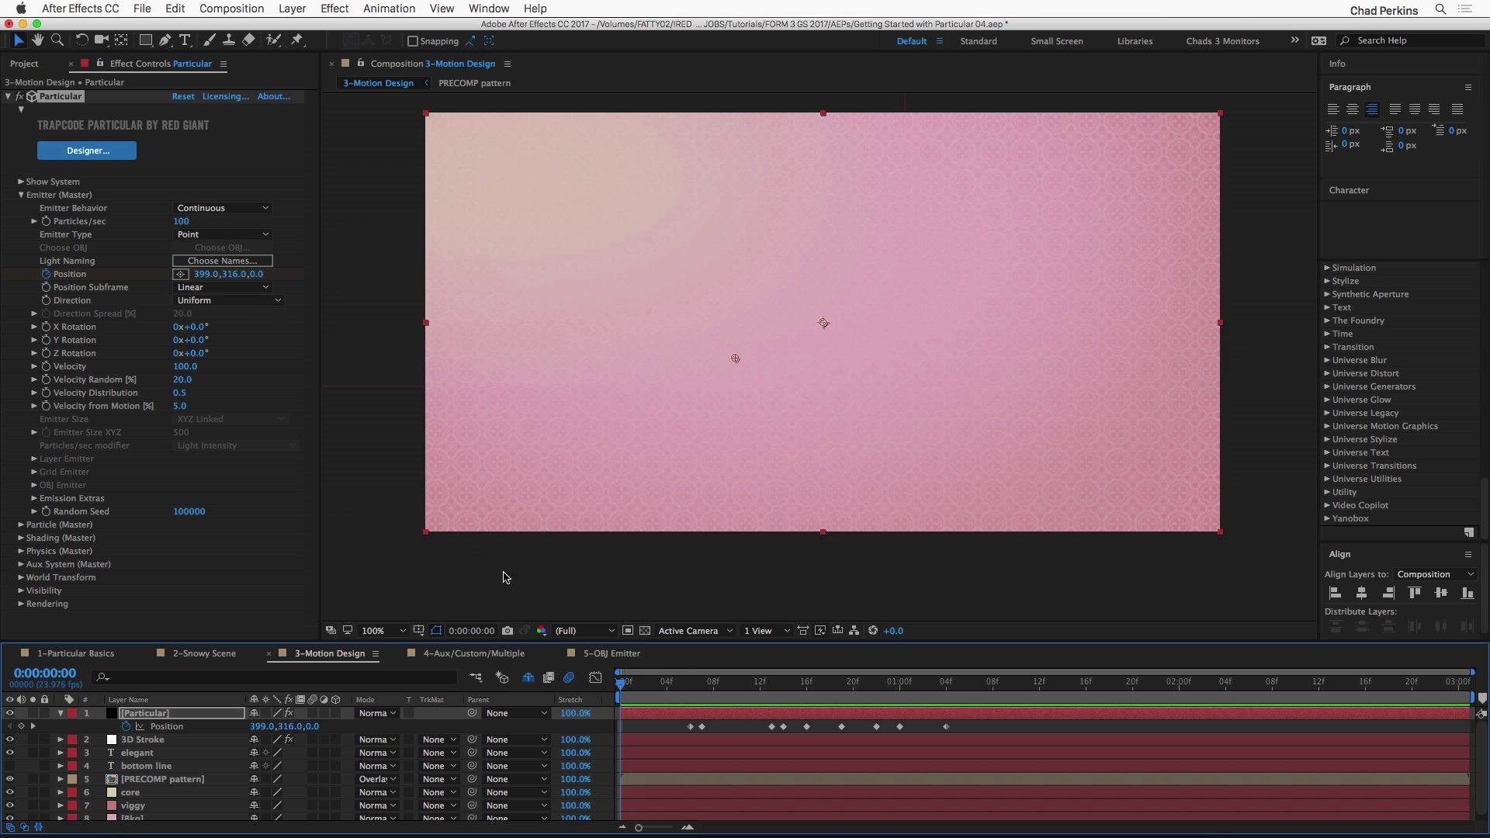
{"action": "key", "text": "space"}
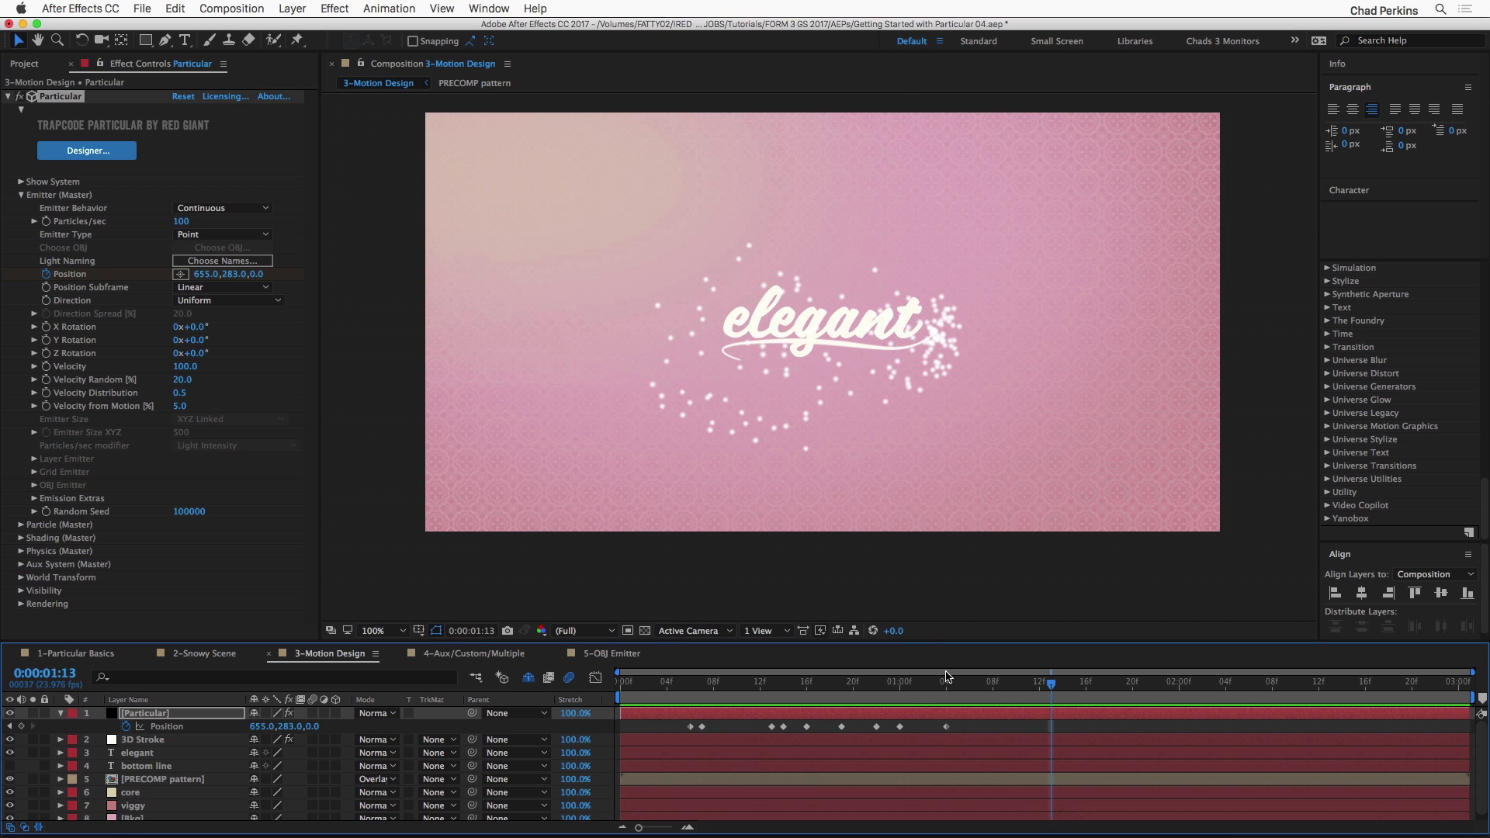
Step: Keyframe Particles/sec at 100 on 0:00:01:00 and set it to 0 one frame after
{"action": "left_click", "coordinate": [923, 683]}
{"action": "mouse_move", "coordinate": [923, 683]}
{"action": "left_mouse_down"}
{"action": "mouse_move", "coordinate": [880, 683]}
{"action": "mouse_move", "coordinate": [903, 684]}
{"action": "left_mouse_up"}
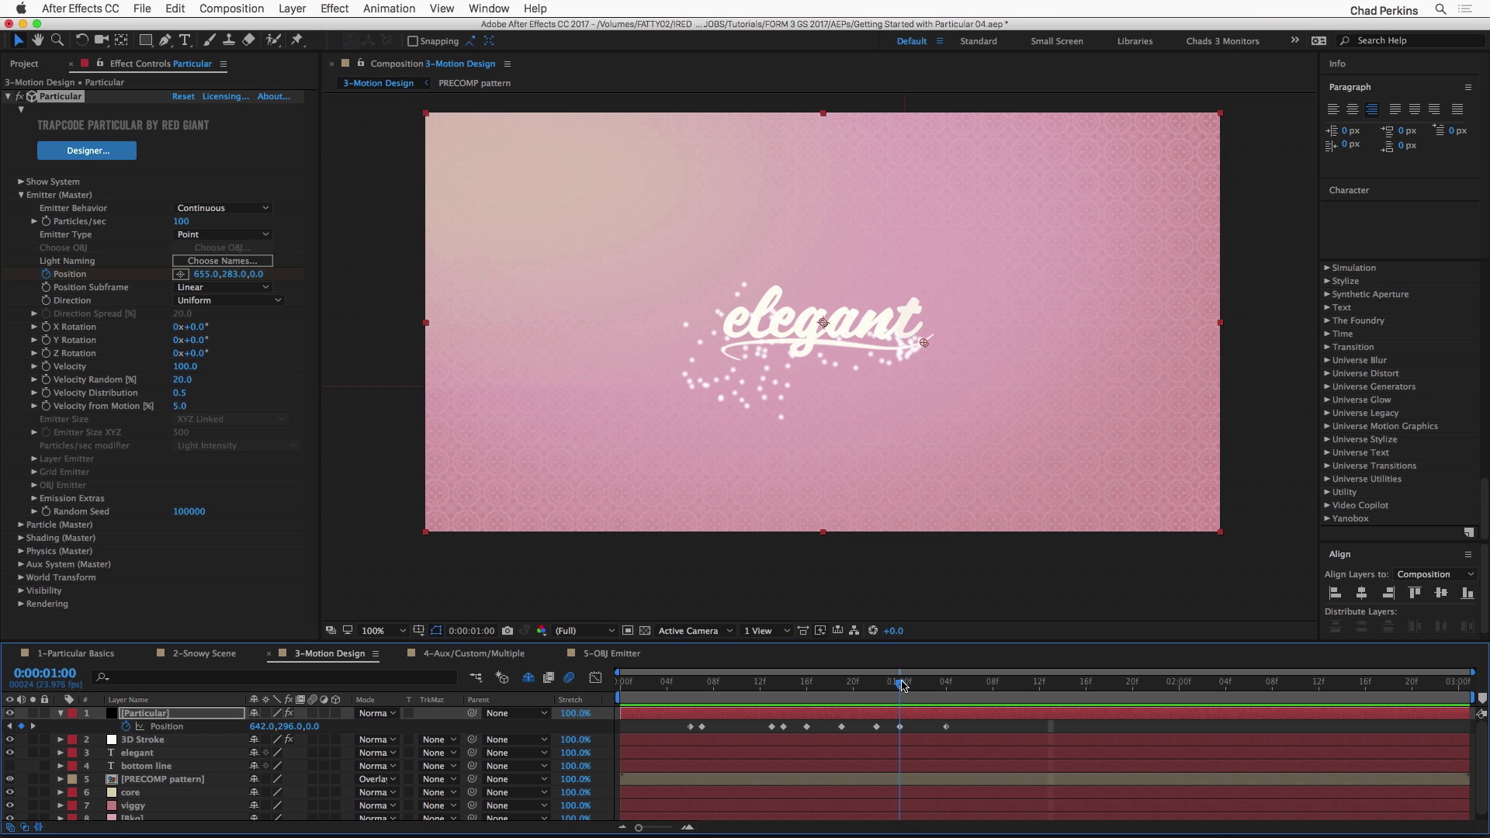
{"action": "left_click", "coordinate": [49, 225]}
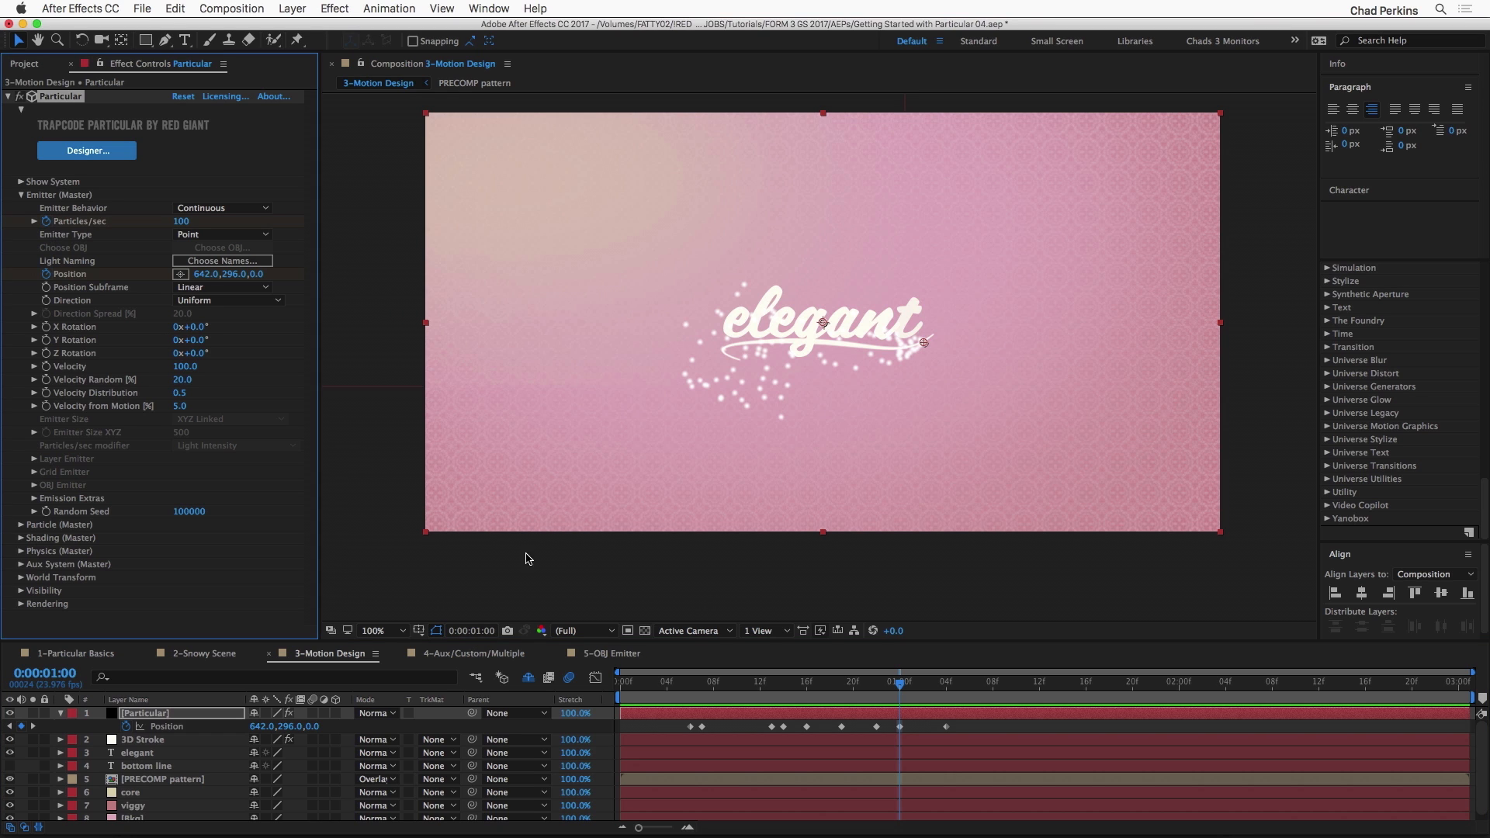
{"action": "key", "text": "Page_Down"}
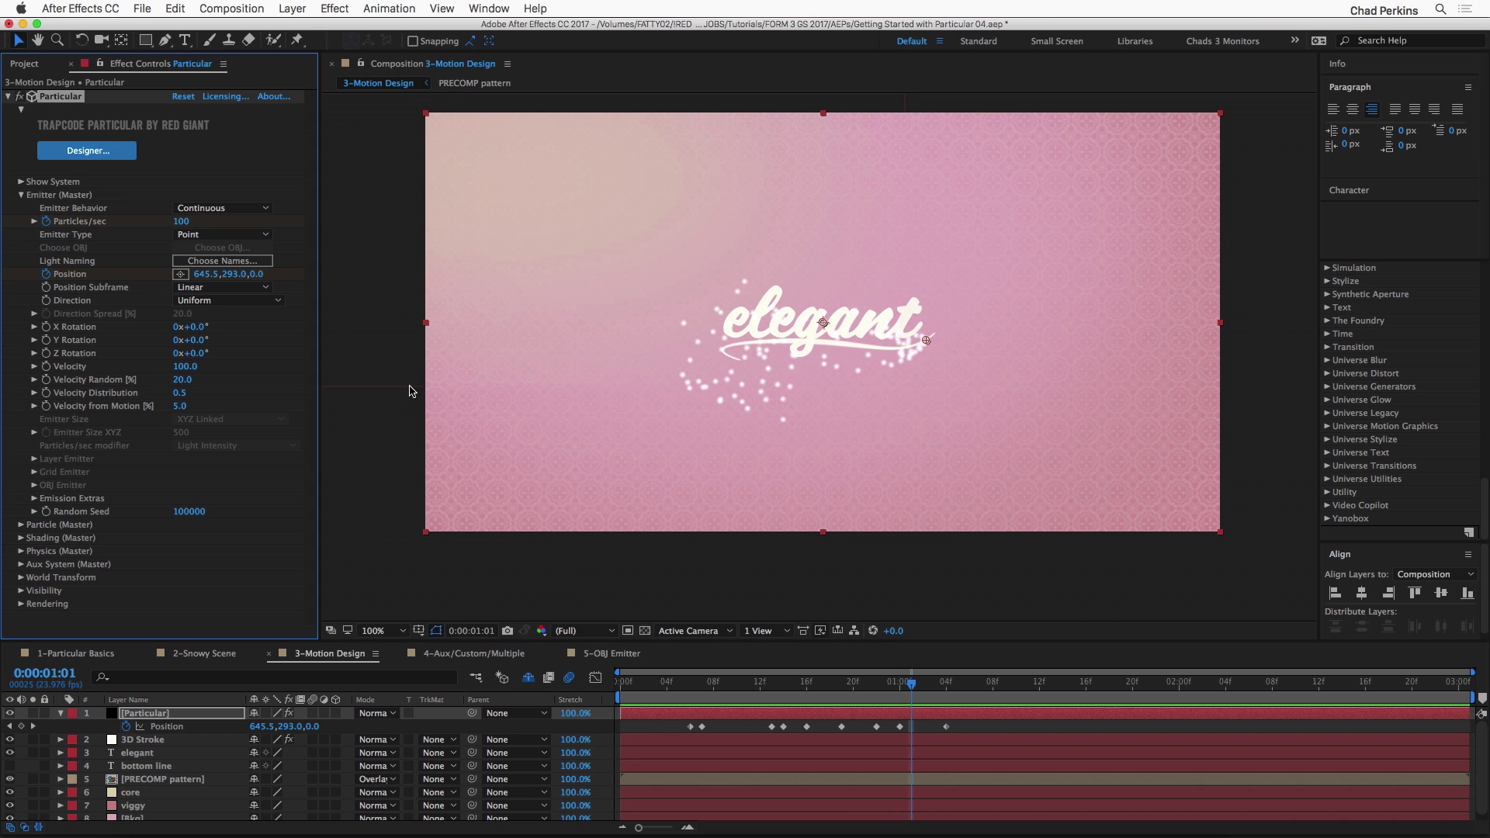
{"action": "left_click_drag", "start_coordinate": [178, 223], "coordinate": [81, 224]}
Step: Scrub and play around 0:00:01:02 to check that particle emission stops once the underline is drawn
{"action": "left_click", "coordinate": [919, 683]}
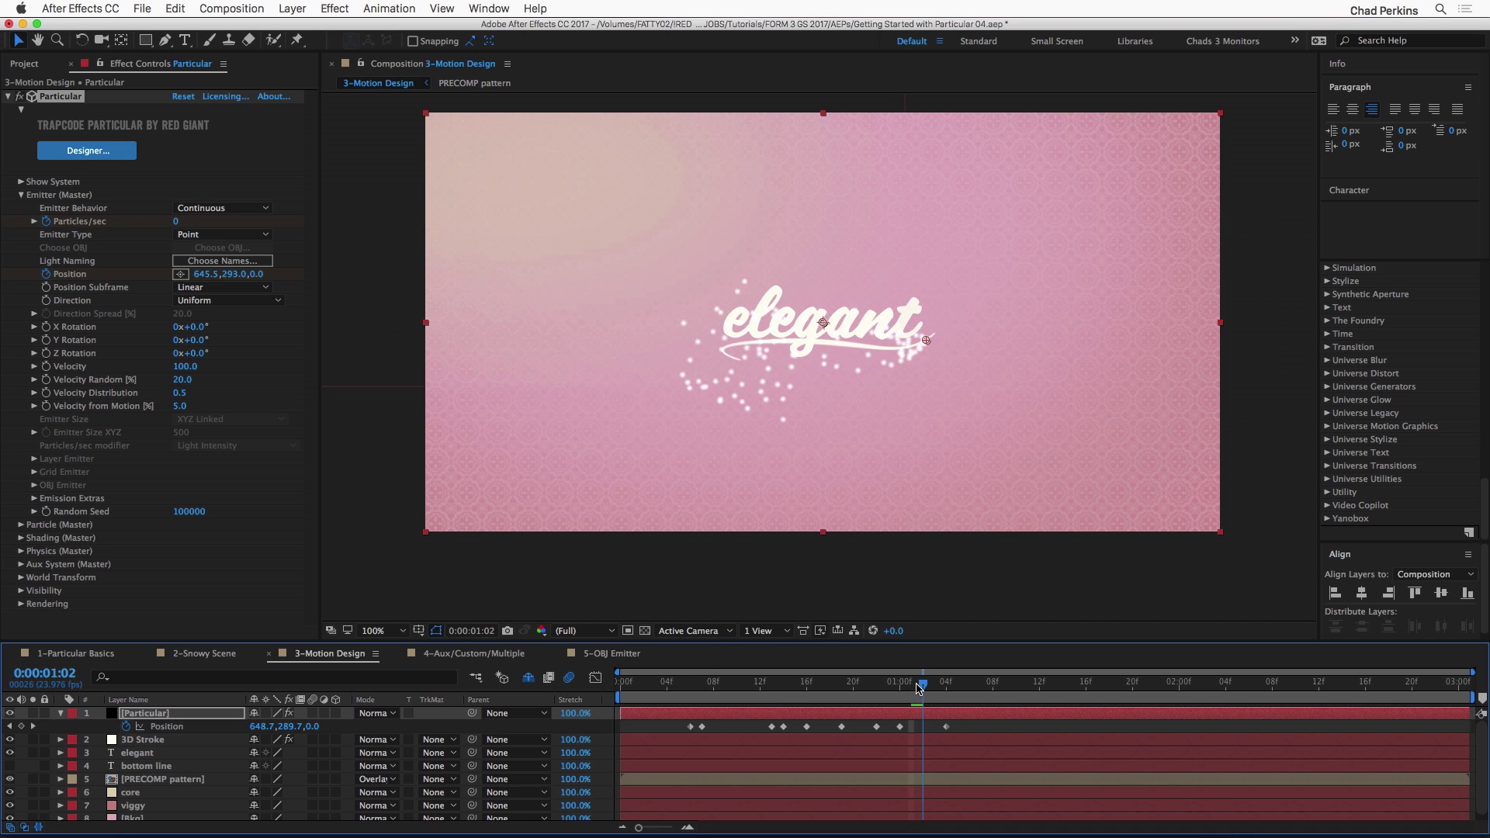
{"action": "mouse_move", "coordinate": [929, 688]}
{"action": "left_mouse_down"}
{"action": "mouse_move", "coordinate": [1202, 681]}
{"action": "mouse_move", "coordinate": [900, 687]}
{"action": "mouse_move", "coordinate": [774, 711]}
{"action": "left_mouse_up"}
{"action": "key", "text": "space"}
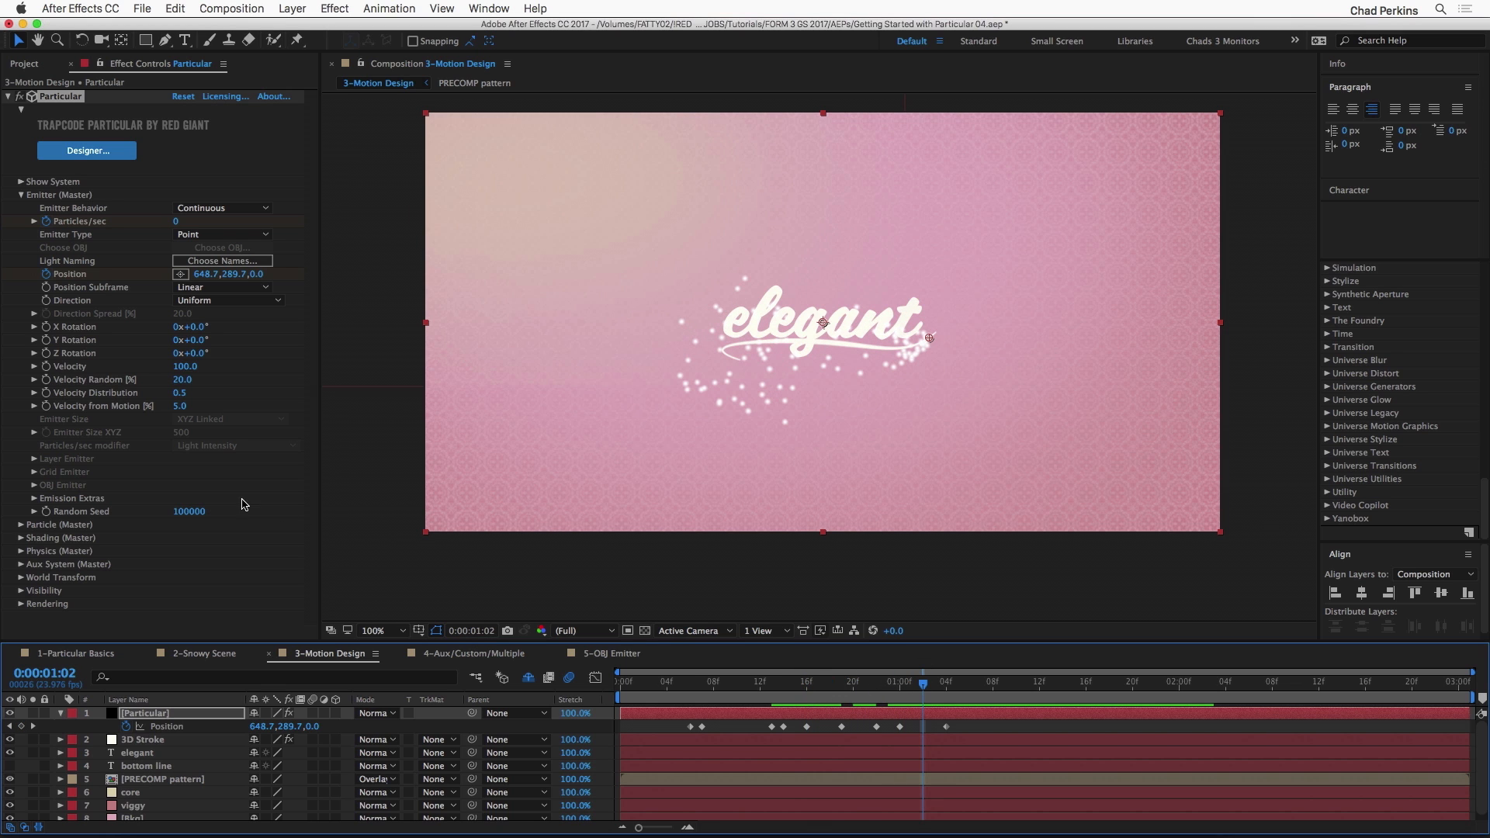
Step: Try an emitter Velocity of 10 and scrub through to 0:00:01:02 to check the particle spread
{"action": "left_click_drag", "start_coordinate": [186, 368], "coordinate": [163, 373]}
{"action": "left_click", "coordinate": [186, 366]}
{"action": "type", "text": "10"}
{"action": "key", "text": "Return"}
{"action": "left_click_drag", "start_coordinate": [653, 687], "coordinate": [923, 687]}
Step: Set the emitter Velocity to 15, scrub through to 0:00:01:07 to check it, and collapse the Emitter settings
{"action": "left_click", "coordinate": [183, 367]}
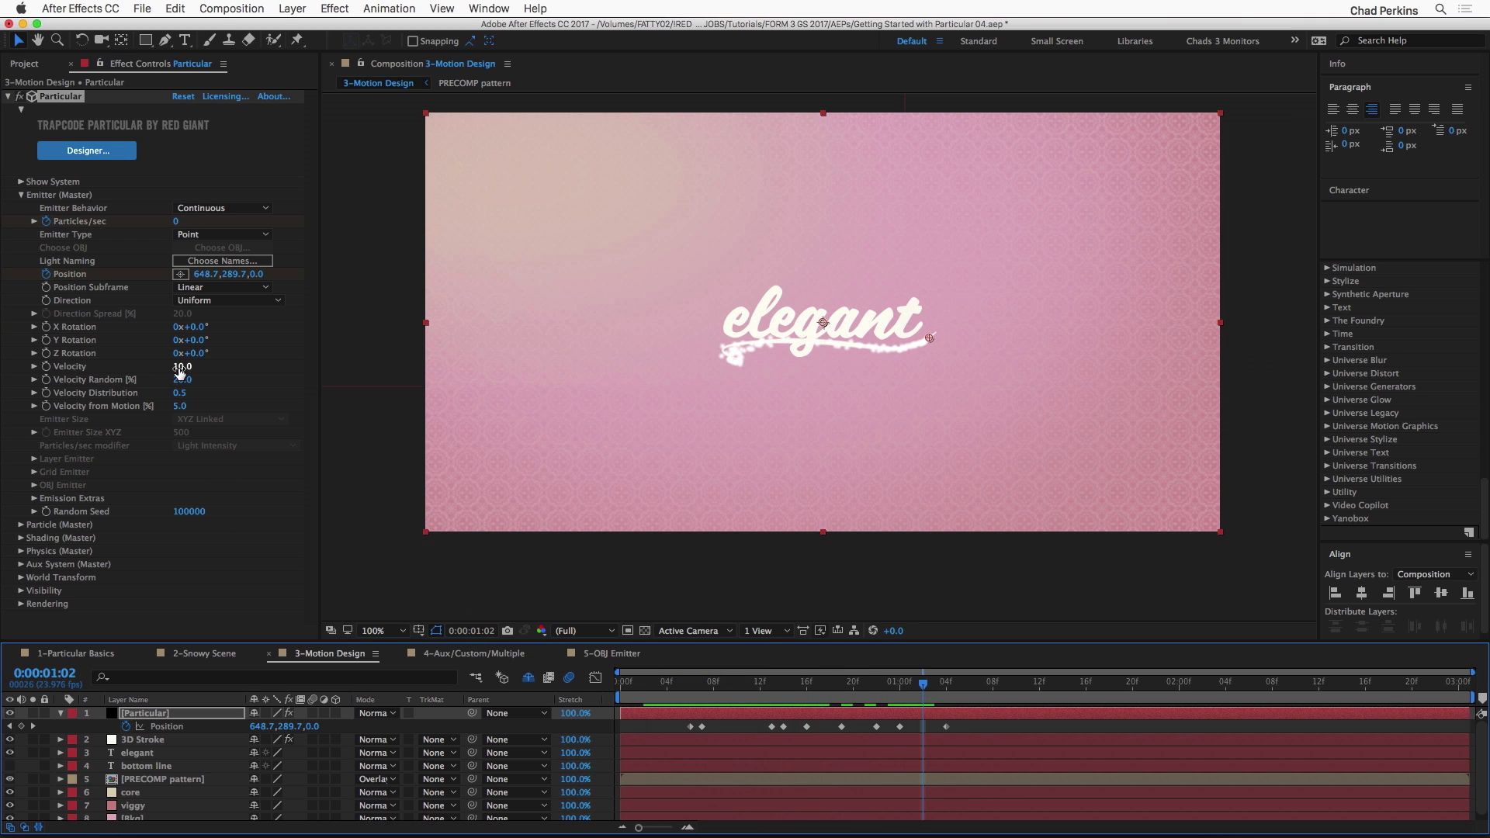
{"action": "type", "text": "15"}
{"action": "key", "text": "Return"}
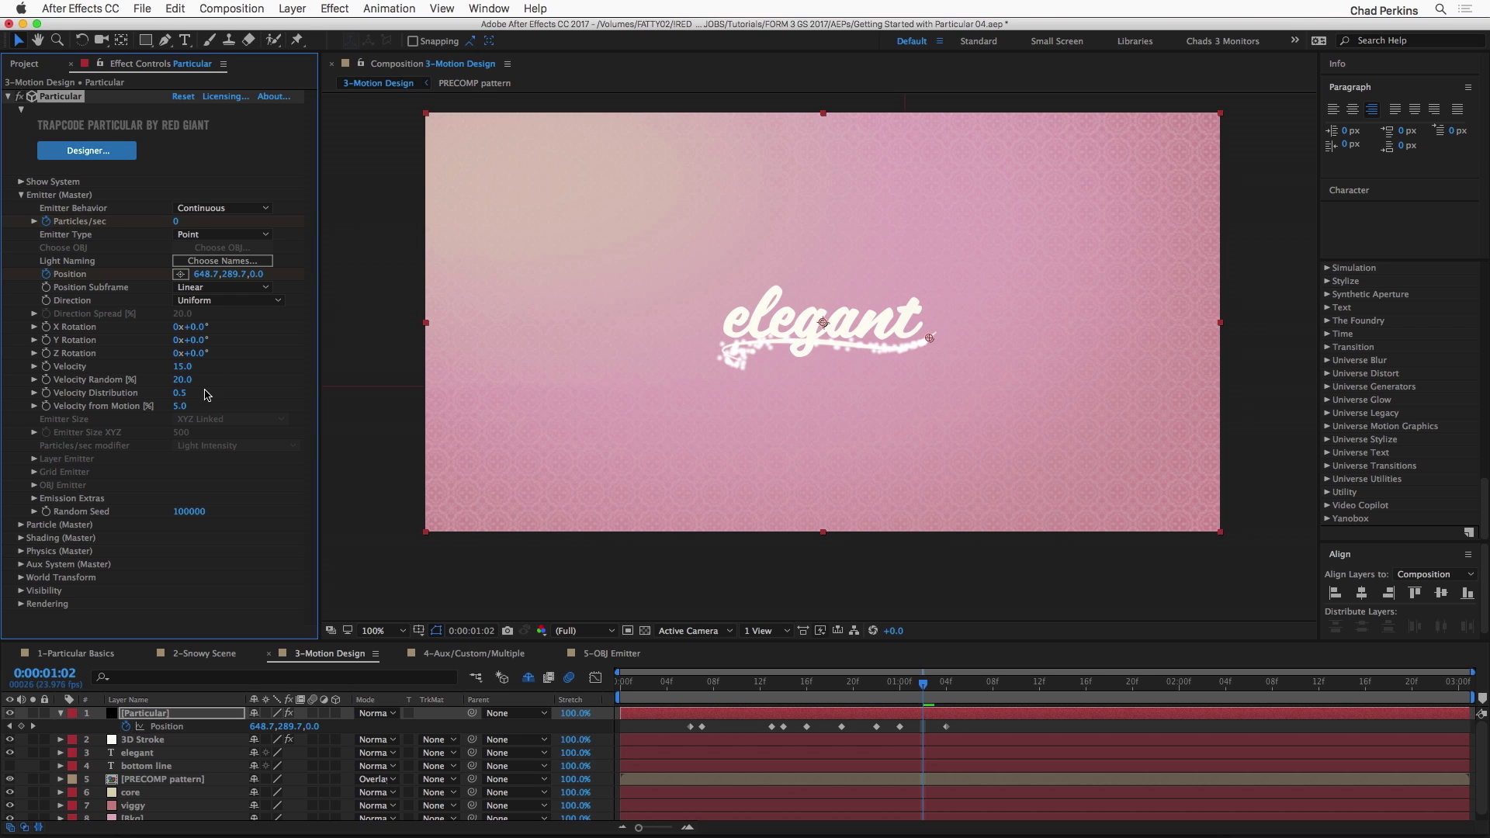
{"action": "left_click_drag", "start_coordinate": [658, 686], "coordinate": [980, 664]}
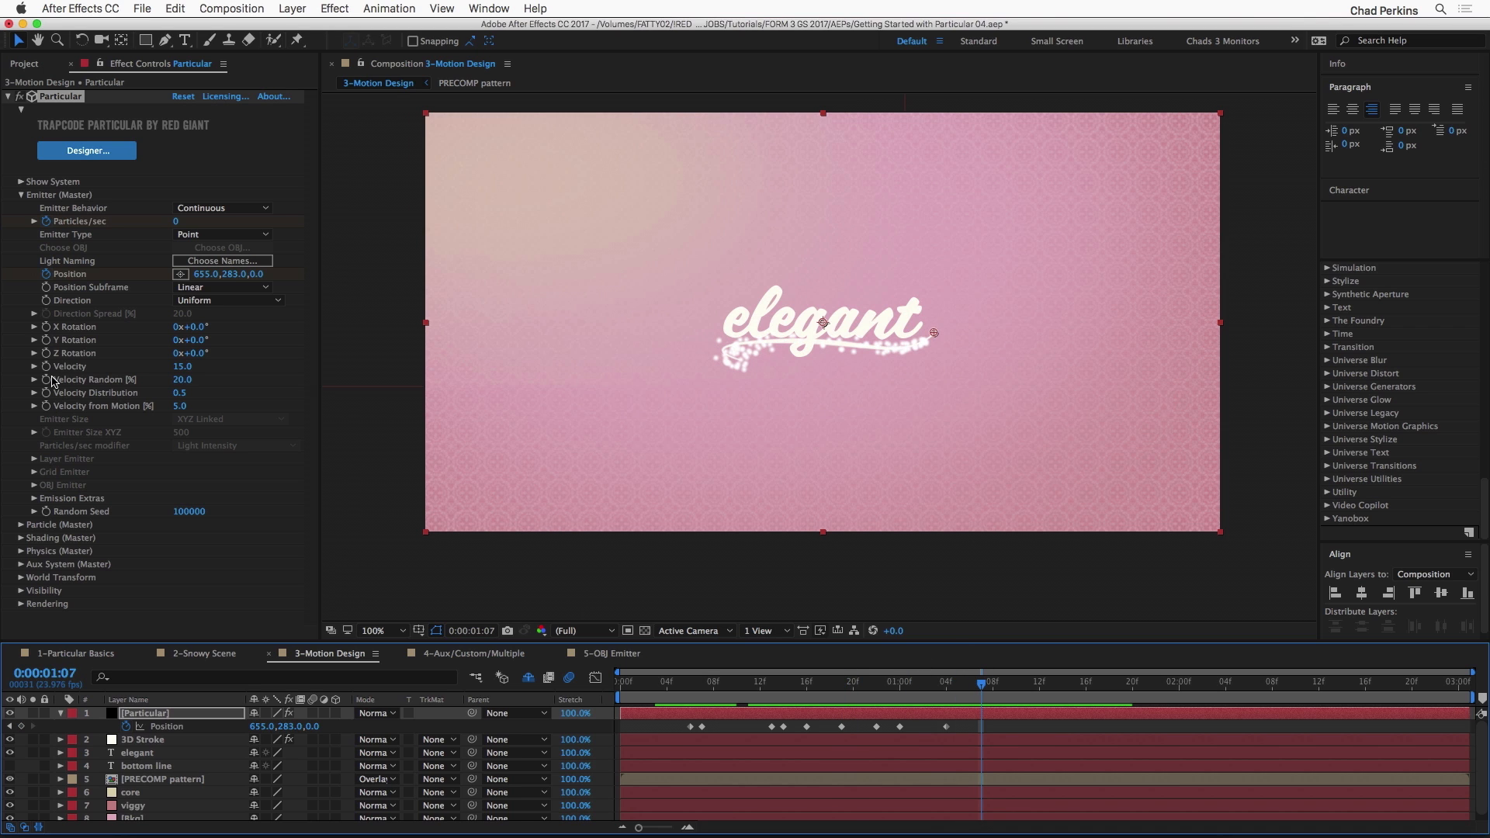
{"action": "left_click", "coordinate": [21, 195]}
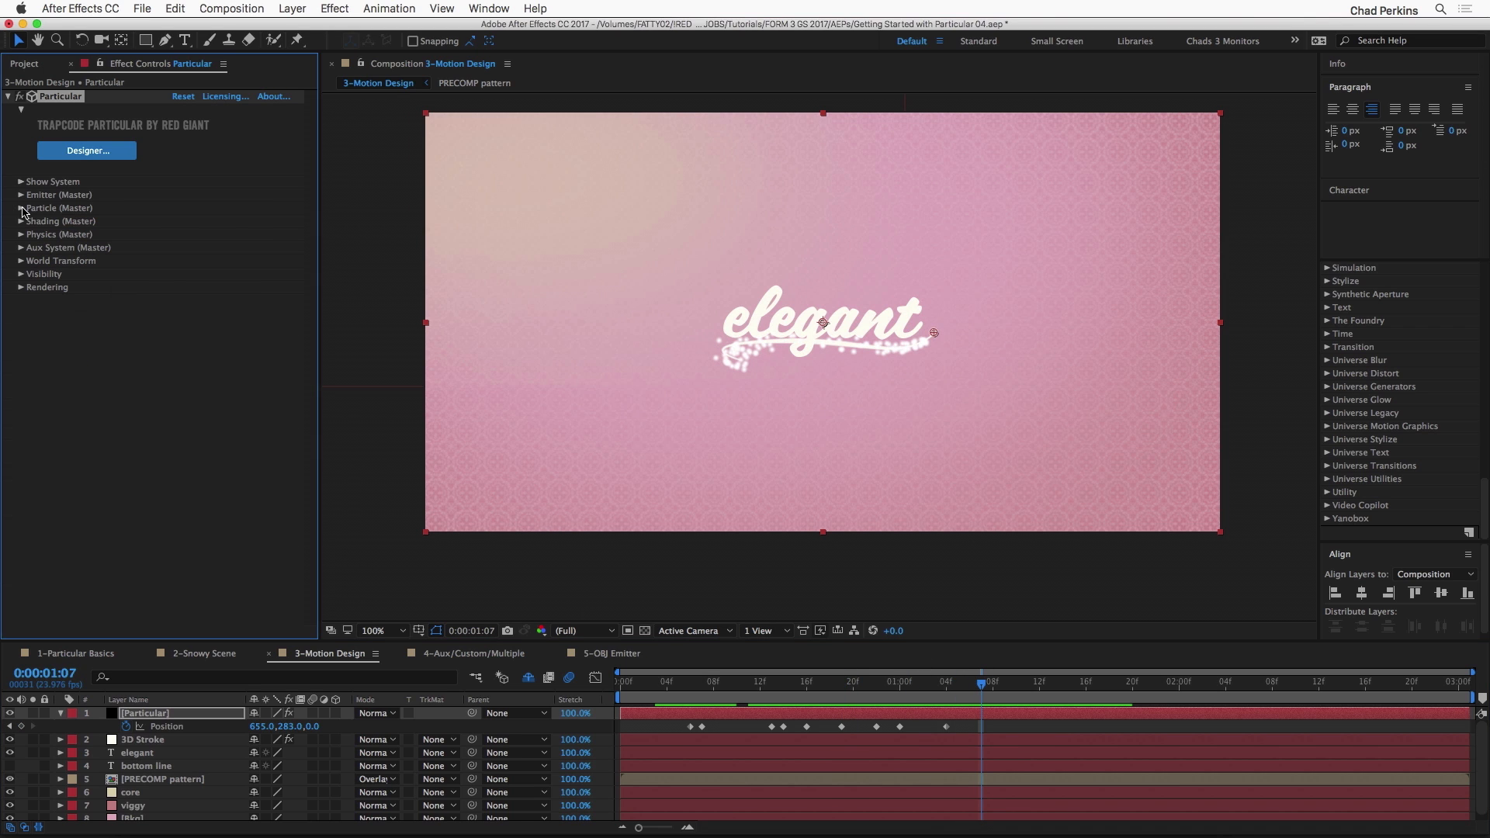
Step: Set the particle Life to 2 seconds, Life Random to 38% and Sphere Feather to 0
{"action": "left_click", "coordinate": [21, 208]}
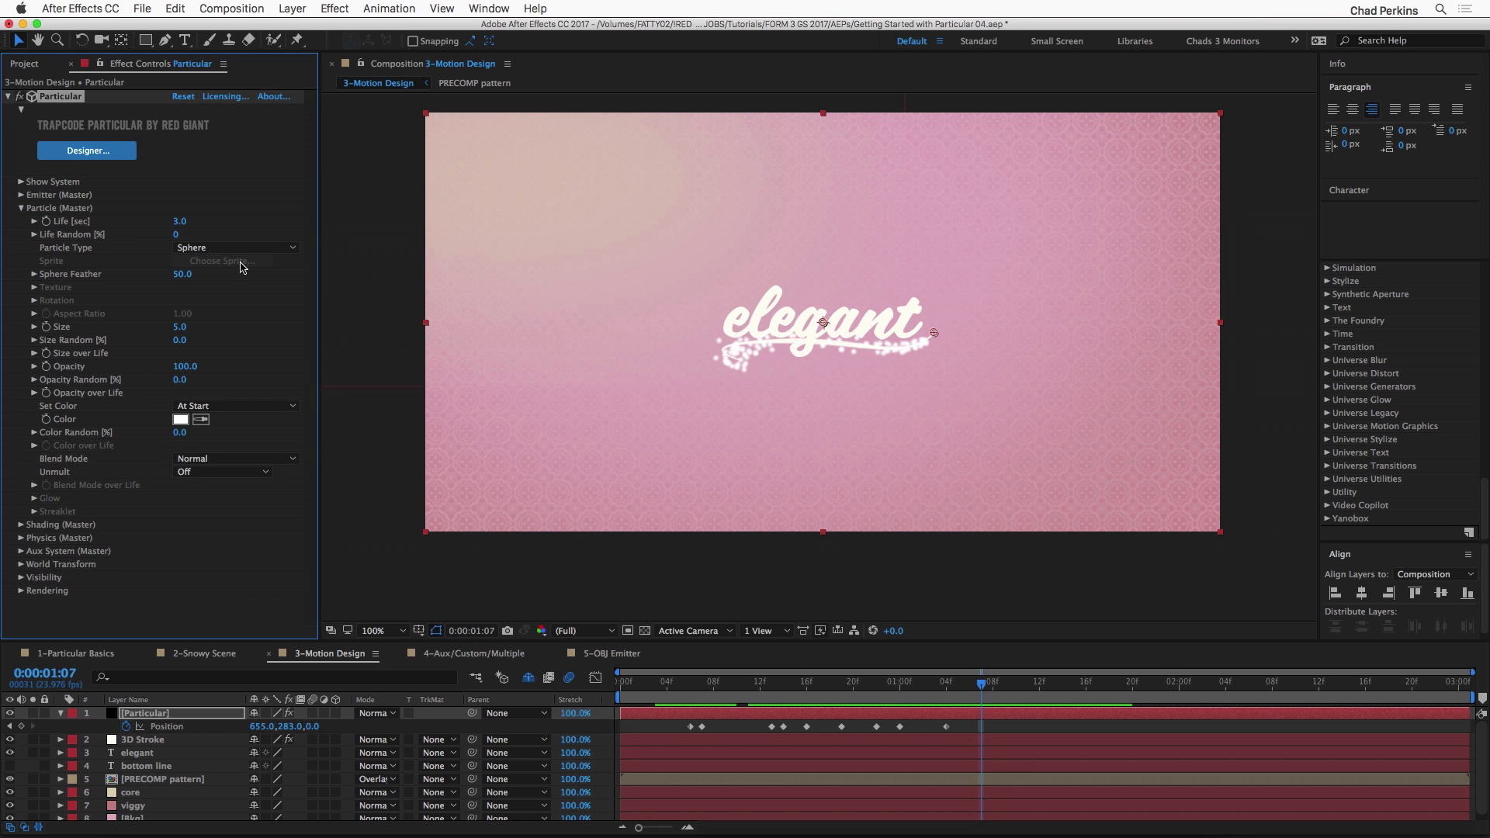
{"action": "left_click", "coordinate": [180, 223]}
{"action": "type", "text": "2"}
{"action": "key", "text": "Return"}
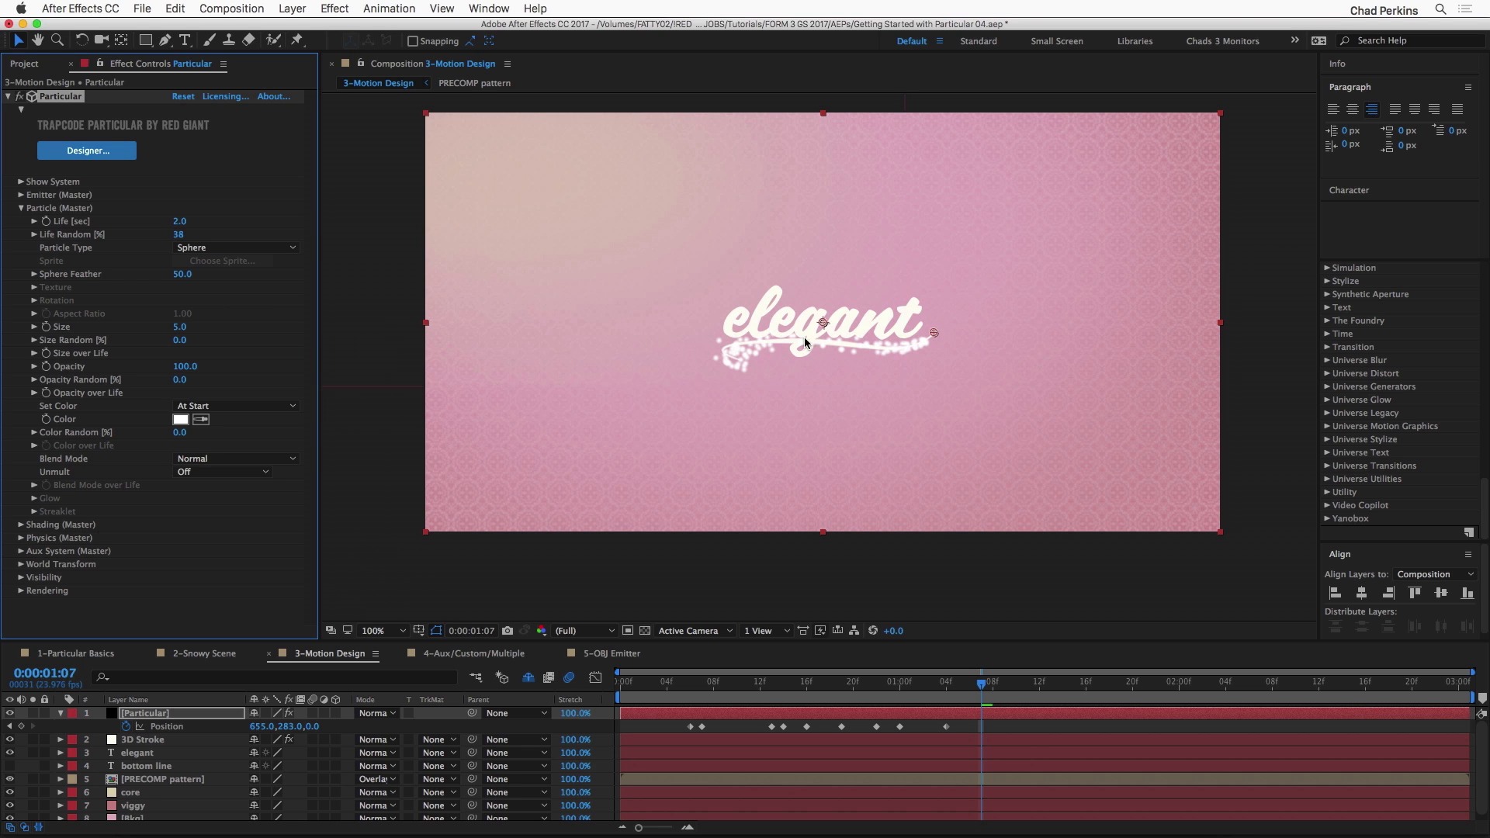
{"action": "left_click_drag", "start_coordinate": [182, 274], "coordinate": [67, 276]}
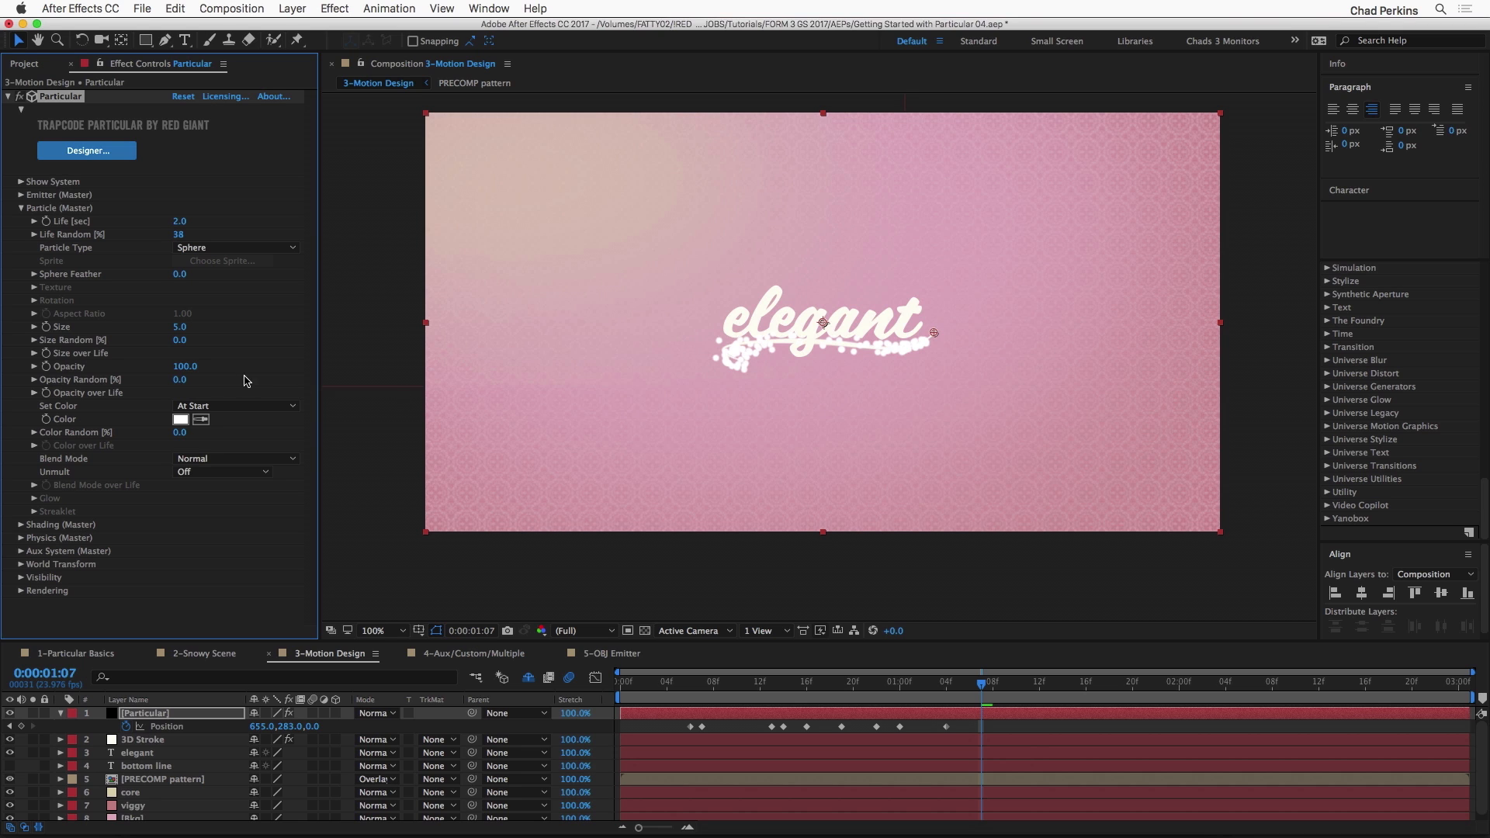
Step: Try a particle Size of 2, set Size Random to 96%, and reduce the Size to 1.5
{"action": "left_click", "coordinate": [182, 327]}
{"action": "type", "text": "2"}
{"action": "key", "text": "Return"}
{"action": "left_click_drag", "start_coordinate": [179, 340], "coordinate": [203, 337]}
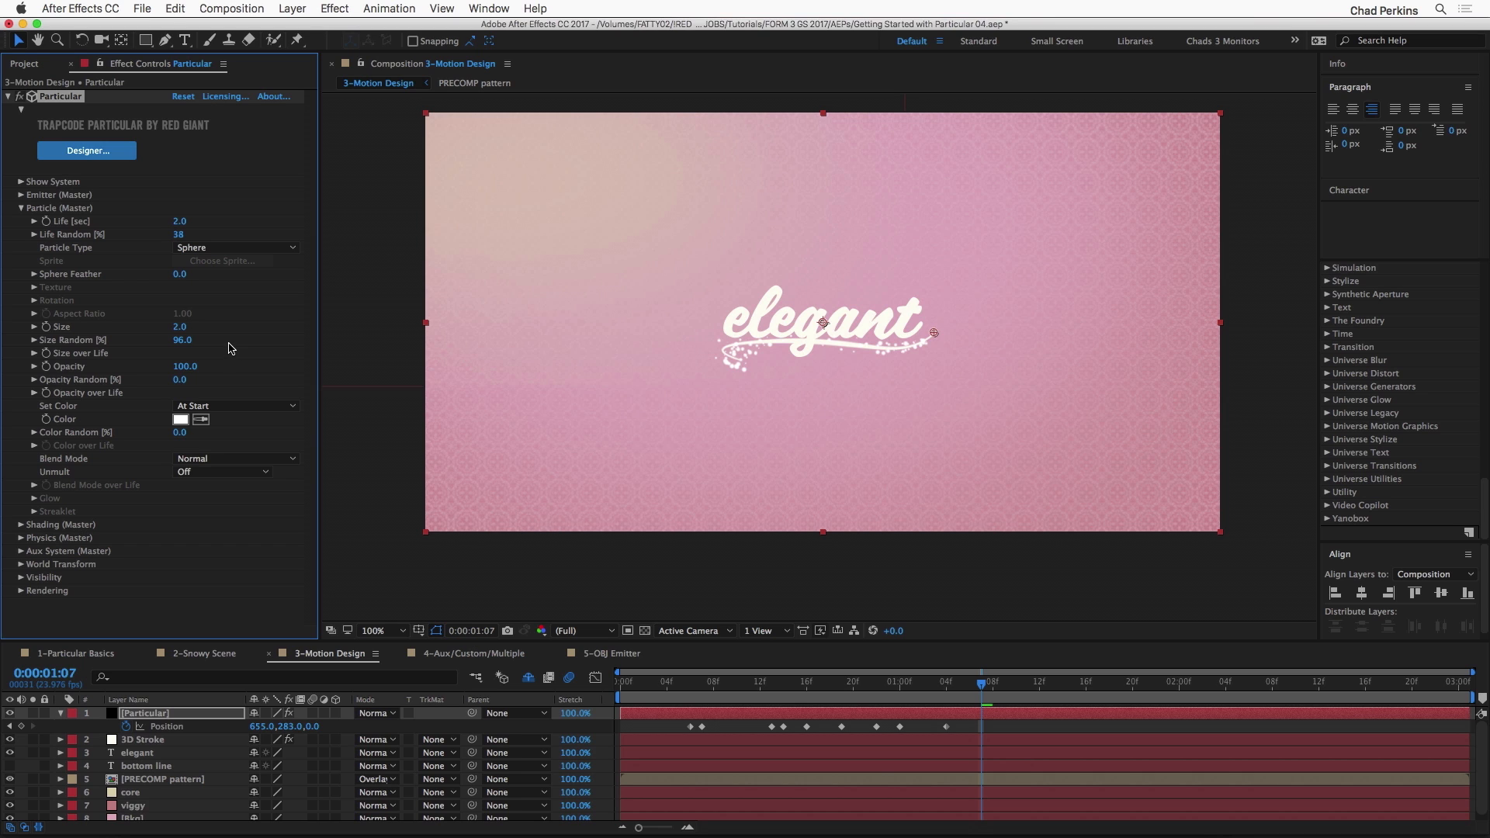
{"action": "left_click", "coordinate": [181, 327]}
{"action": "key", "text": "Return"}
Step: Set the particle Opacity Random to 42% and play a preview of the title's particle trail
{"action": "left_click_drag", "start_coordinate": [180, 380], "coordinate": [212, 382]}
{"action": "key", "text": "space"}
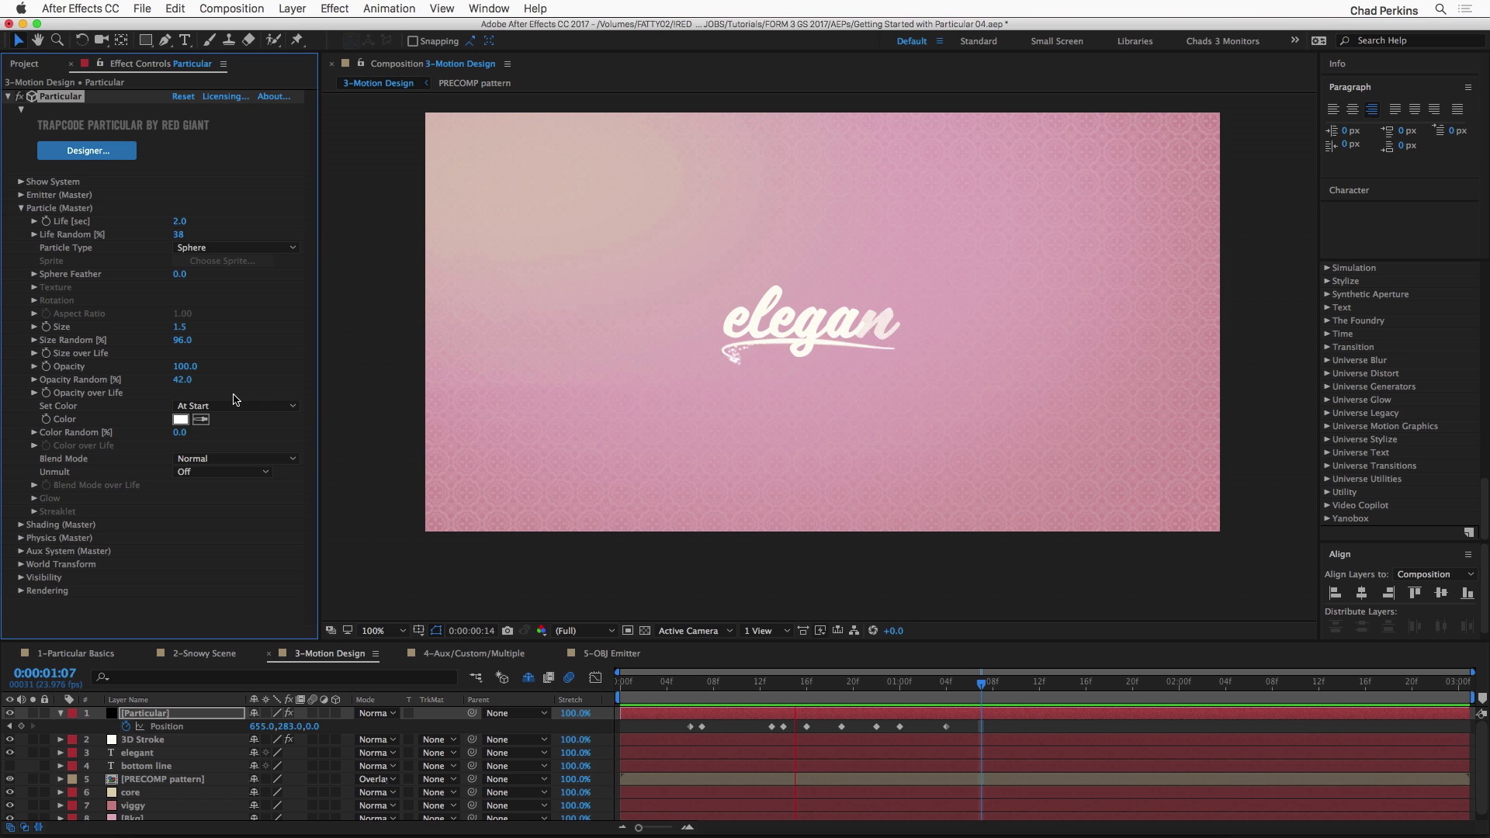
{"action": "key", "text": "space"}
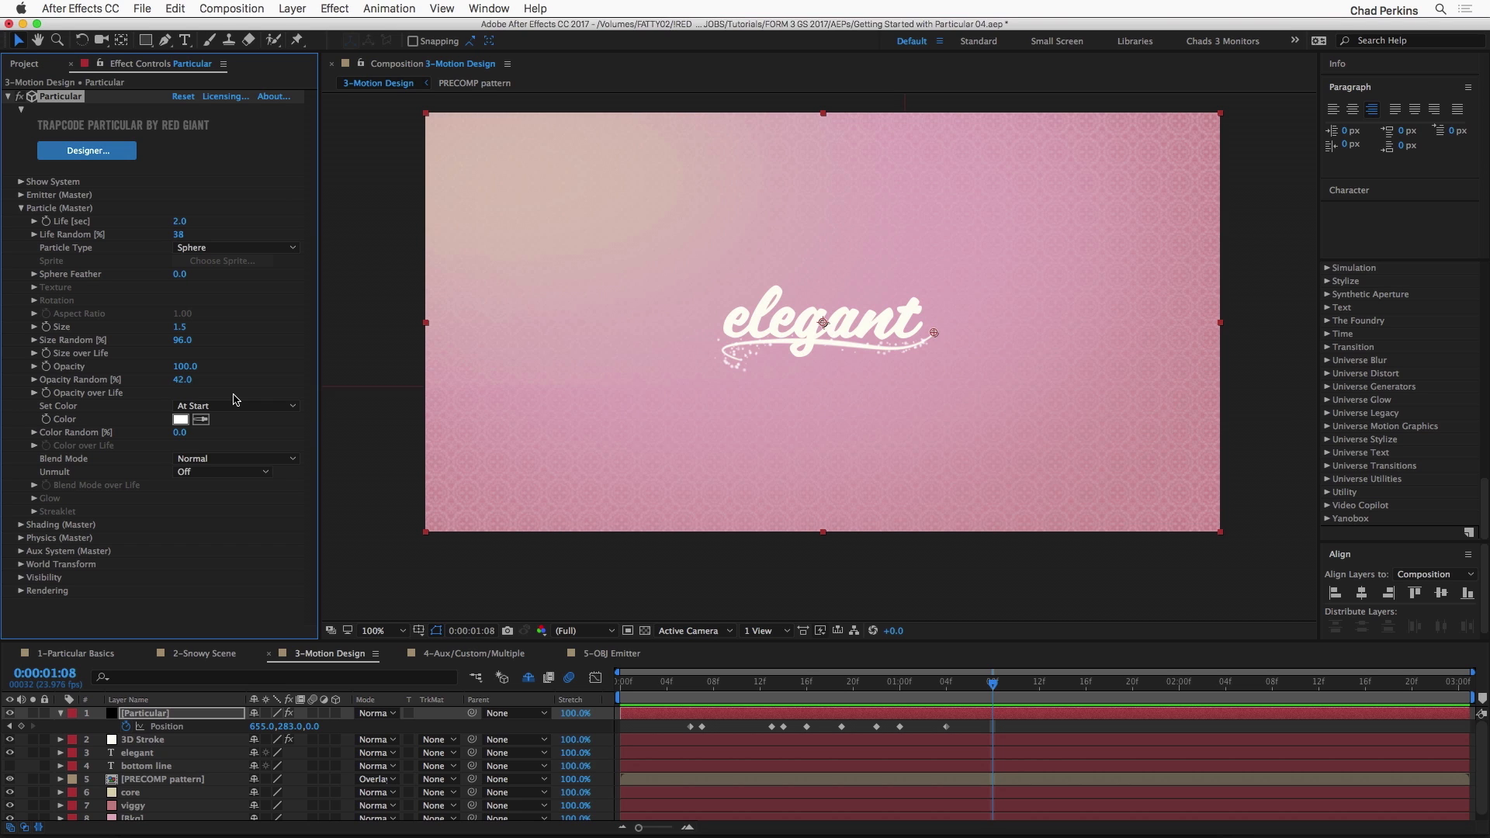
Step: In the 4-Aux/Custom/Multiple composition, set the Aux System to emit Continuously and preview the particle trails
{"action": "left_click", "coordinate": [490, 655]}
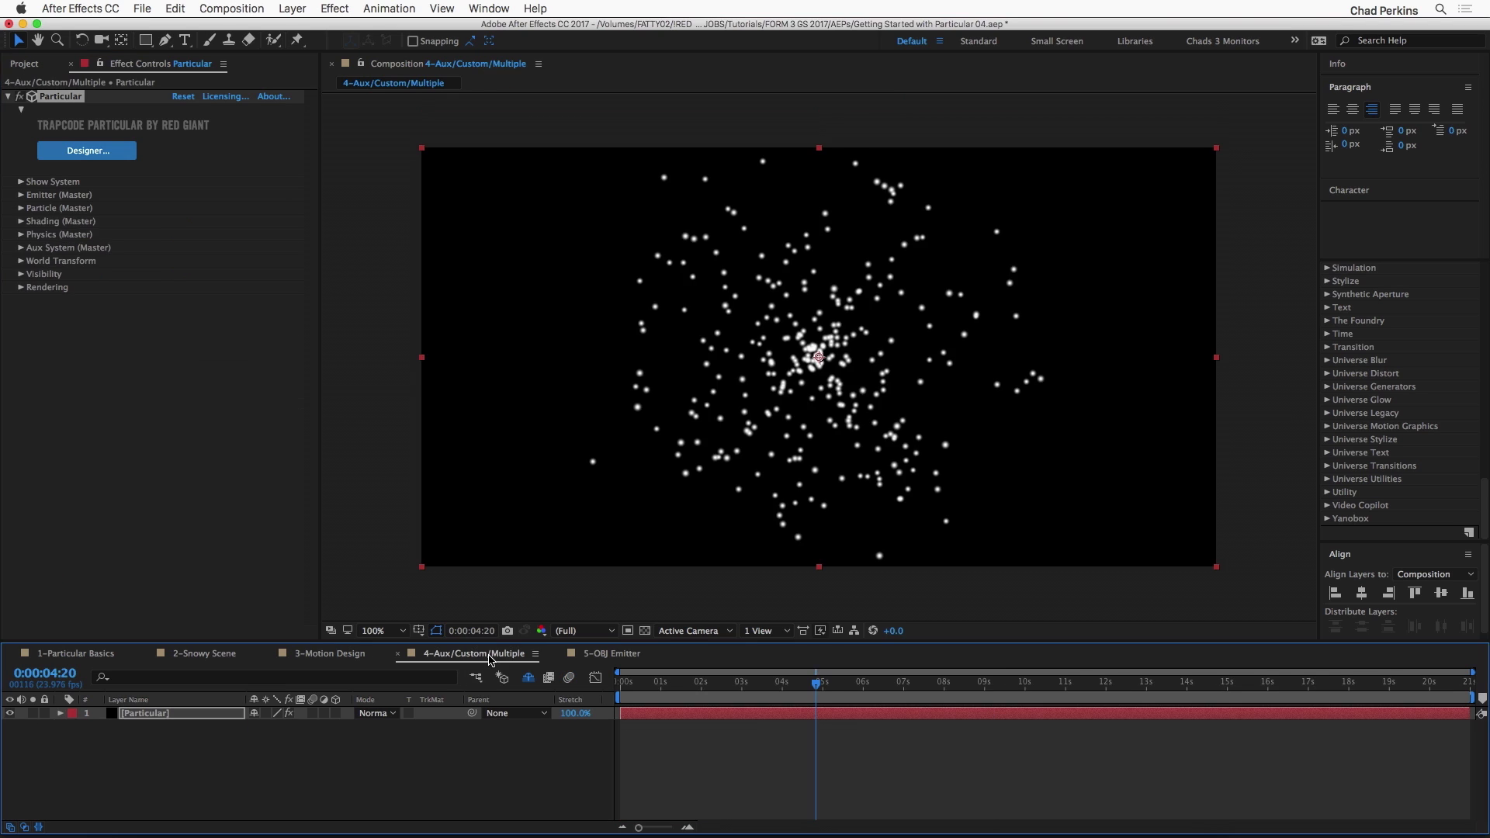
{"action": "left_click_drag", "start_coordinate": [666, 685], "coordinate": [740, 686]}
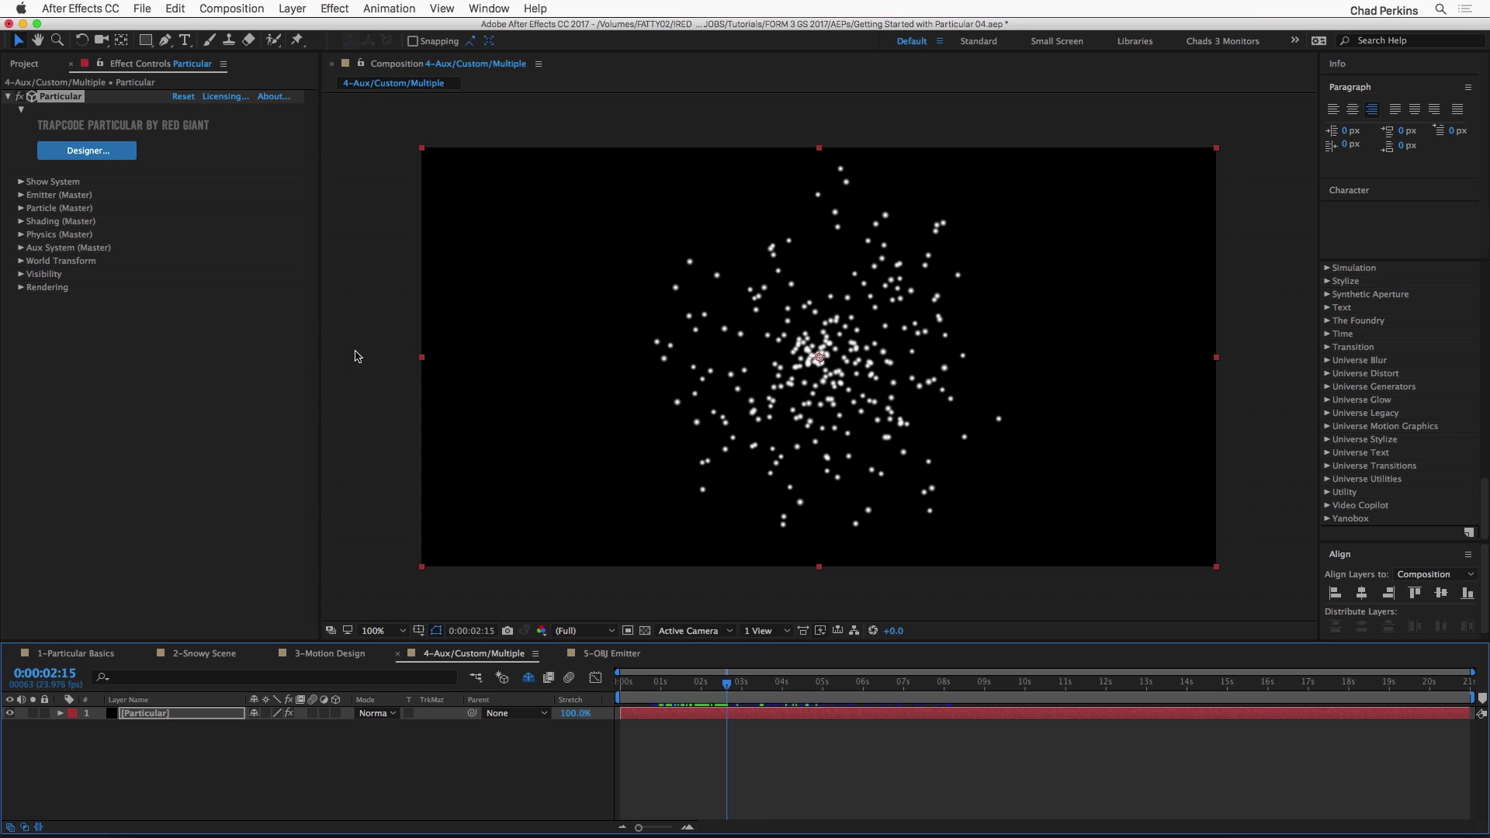
{"action": "left_click", "coordinate": [21, 248]}
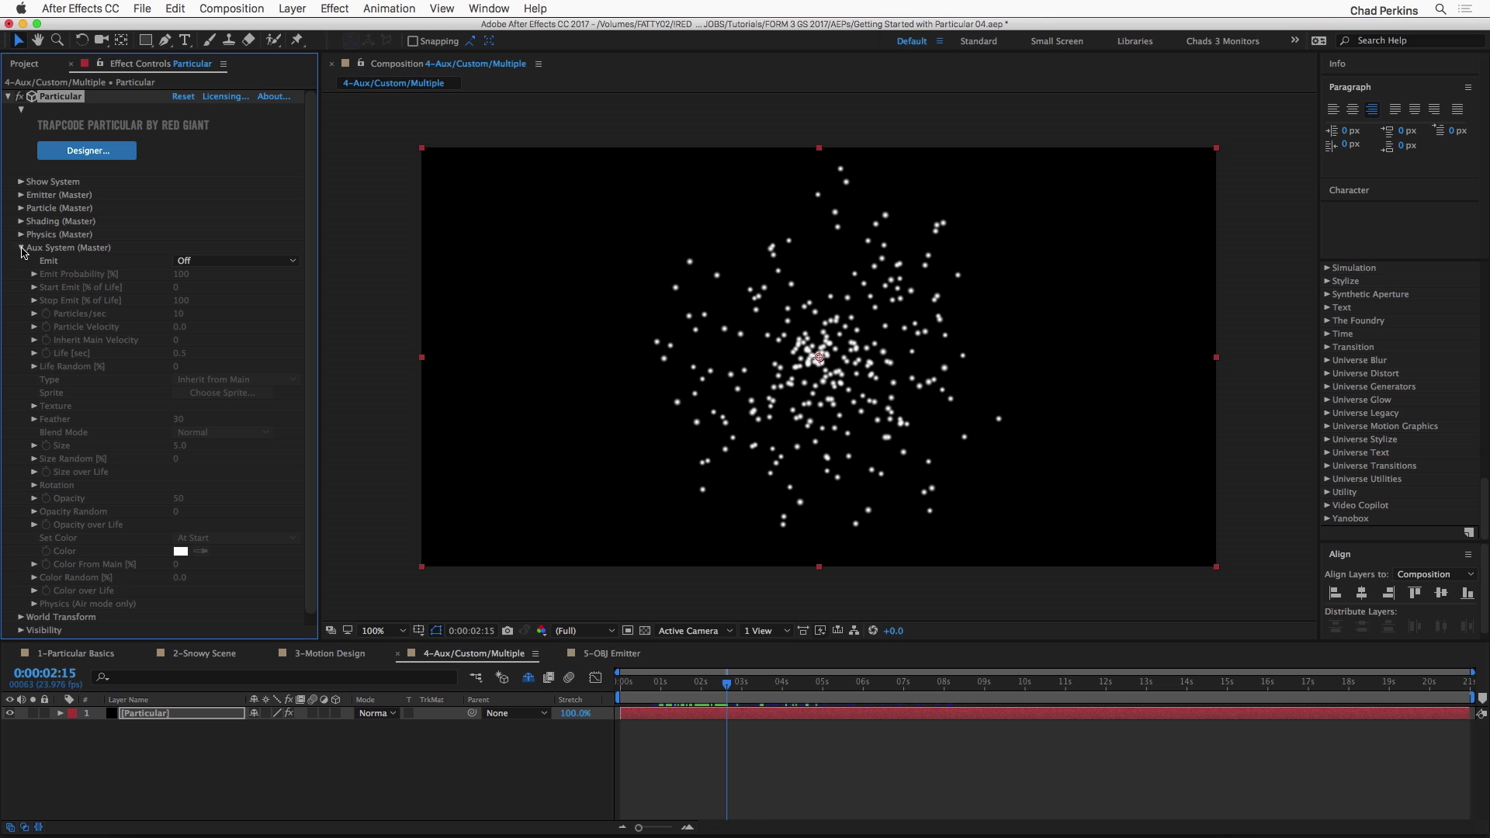
{"action": "left_click", "coordinate": [208, 266]}
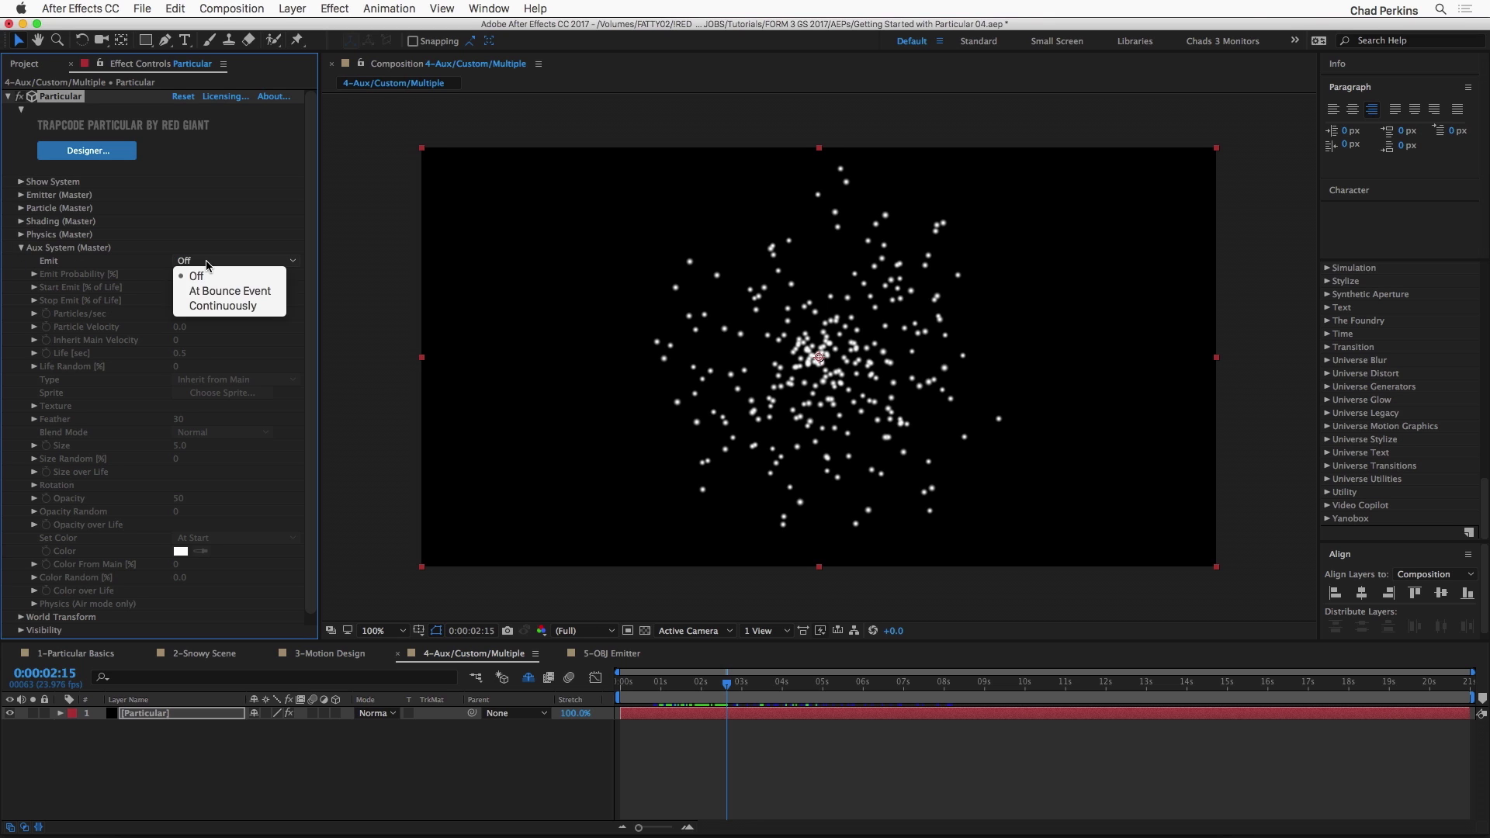
{"action": "left_click", "coordinate": [220, 309]}
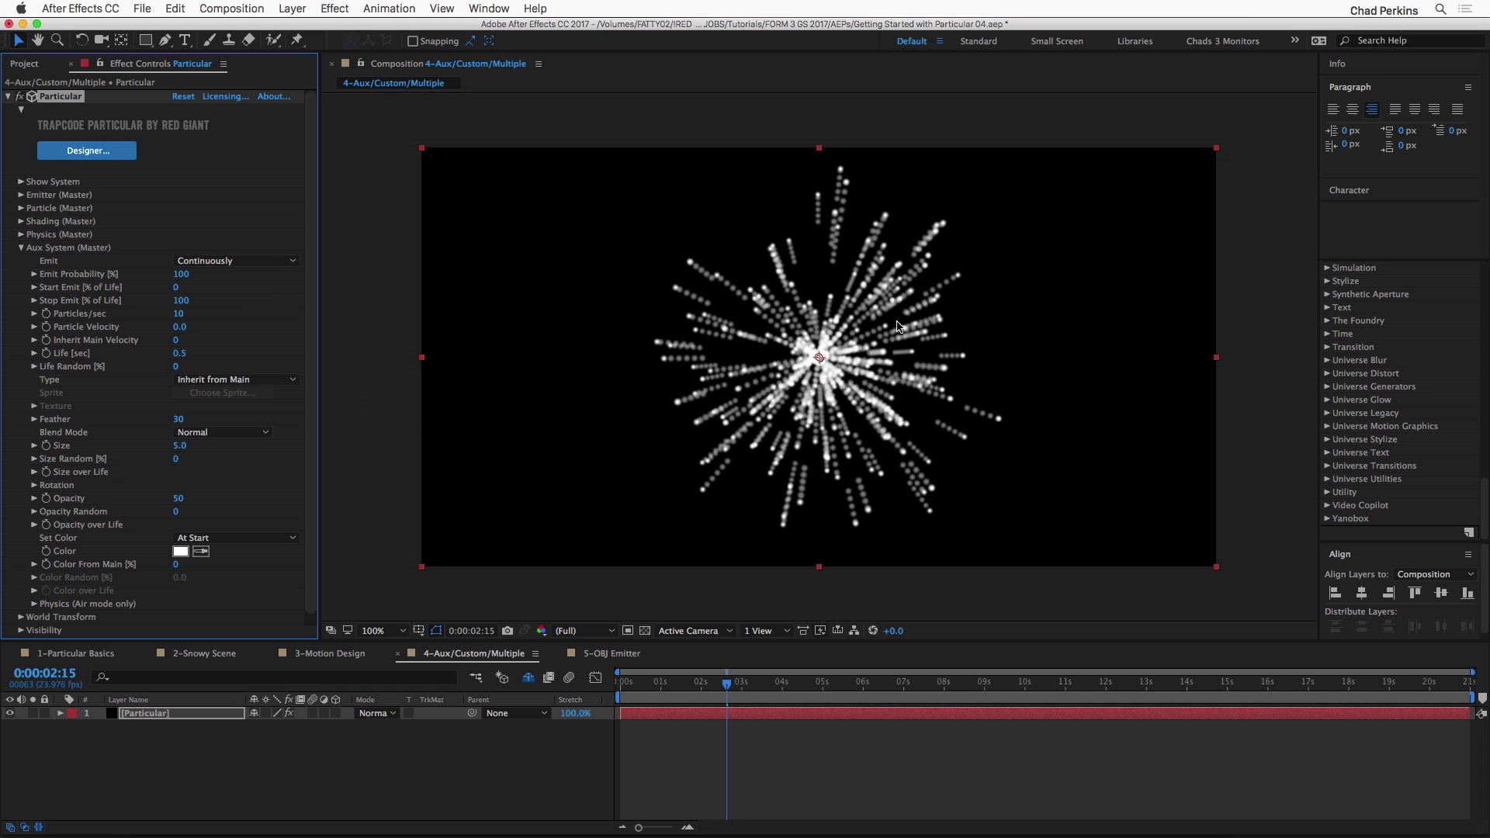
{"action": "left_click_drag", "start_coordinate": [727, 684], "coordinate": [678, 683]}
{"action": "key", "text": "space"}
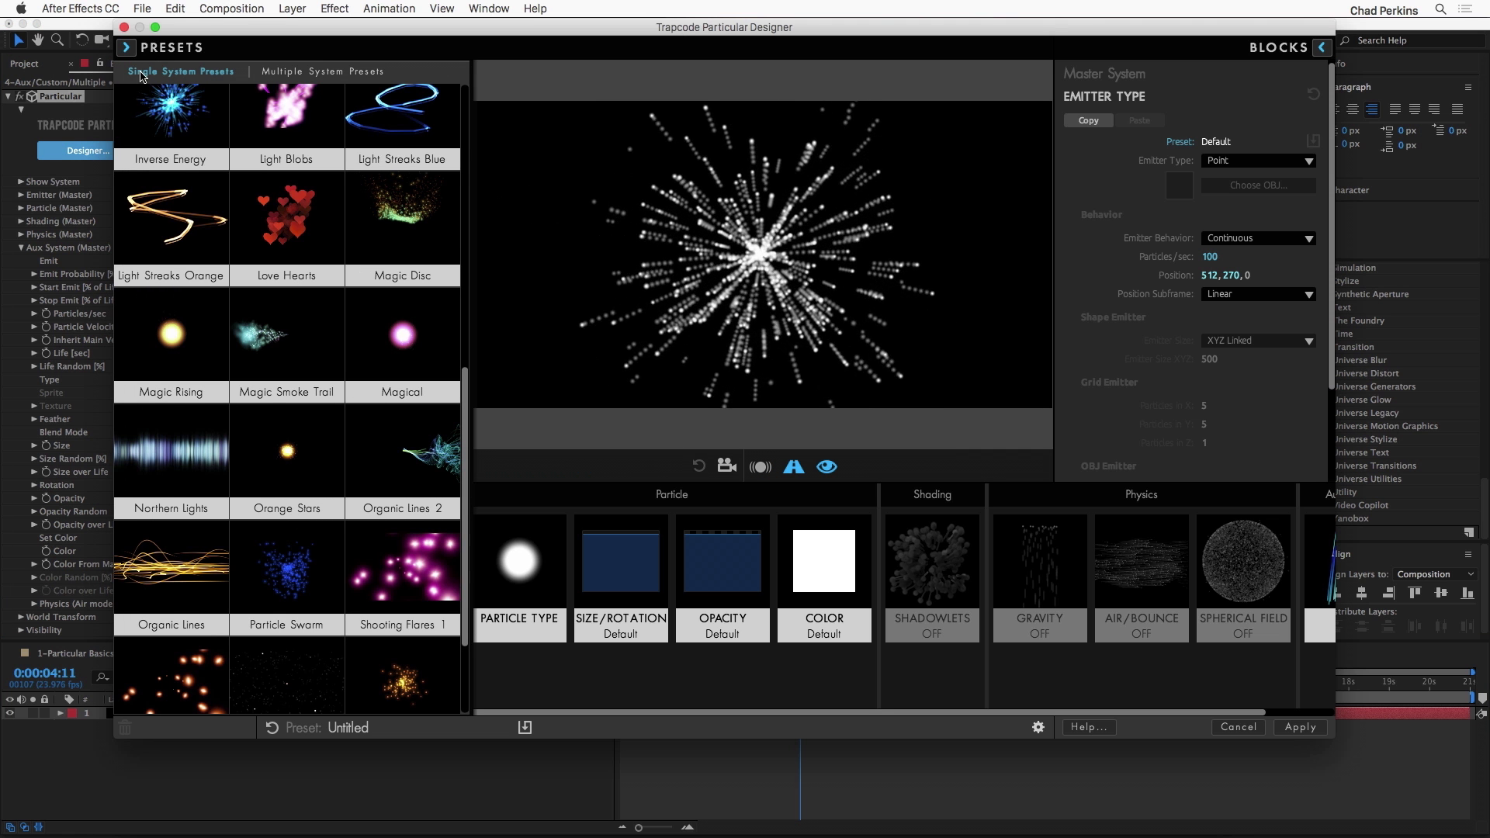
Step: In the Particular Designer, load the Blowing Maple Leaves preset from the Nature single-system presets
{"action": "scroll", "coordinate": [194, 189], "scroll_direction": "up", "scroll_amount": 5}
{"action": "scroll", "coordinate": [194, 189], "scroll_direction": "up", "scroll_amount": 10}
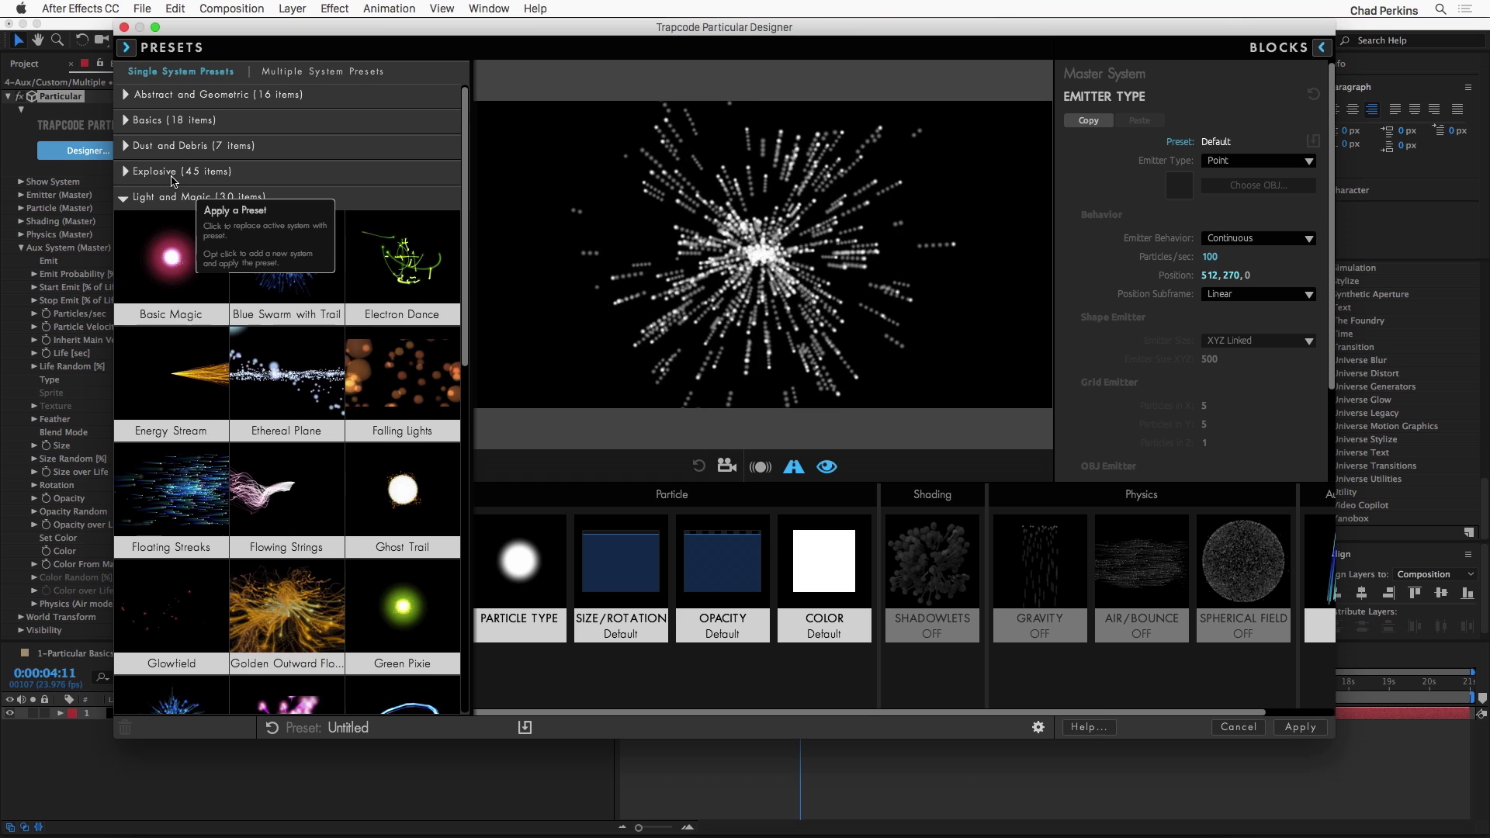
{"action": "left_click", "coordinate": [127, 197]}
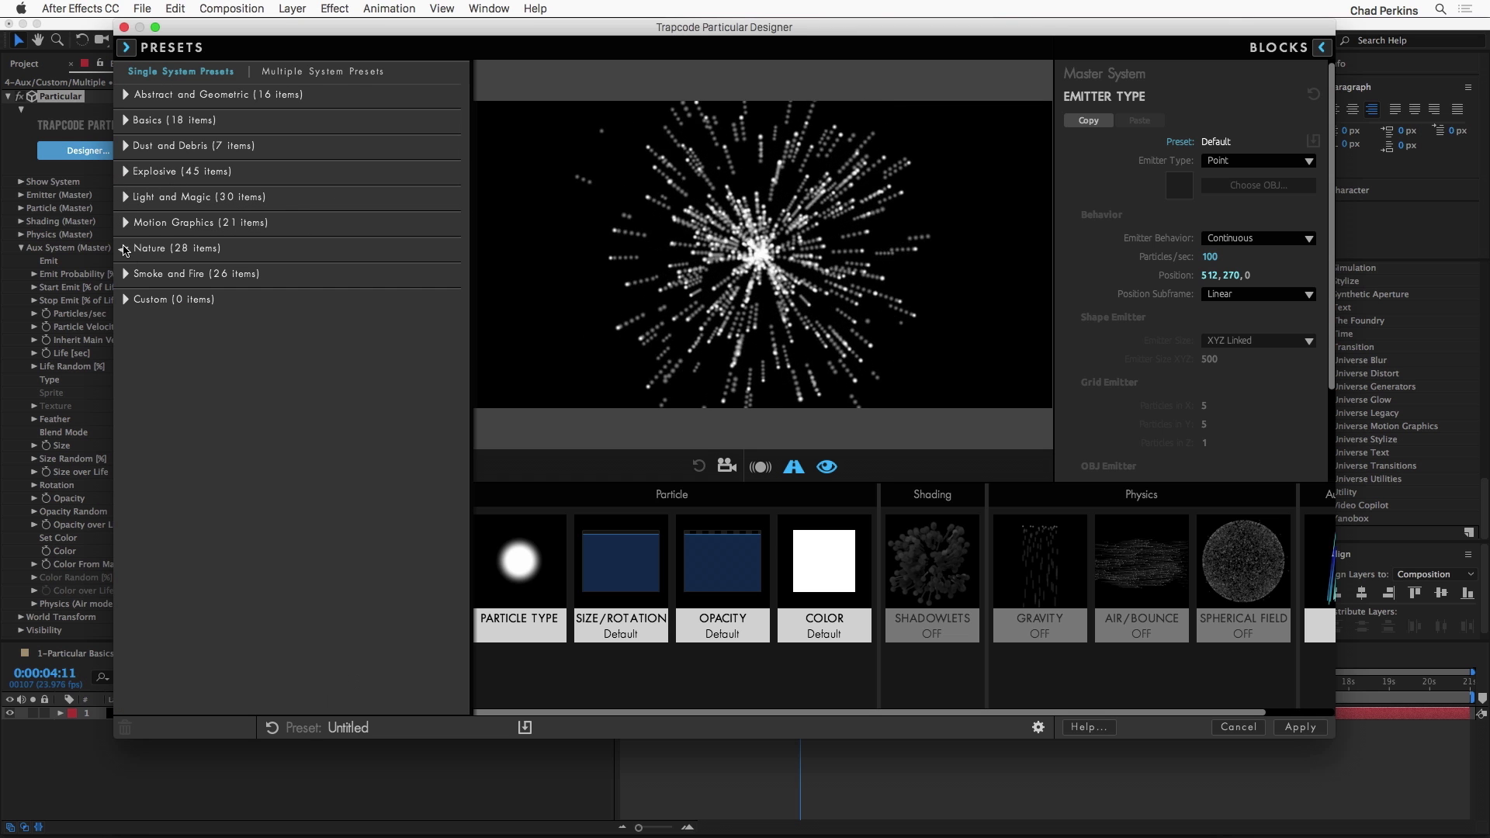
{"action": "left_click", "coordinate": [125, 248]}
{"action": "left_click", "coordinate": [365, 489]}
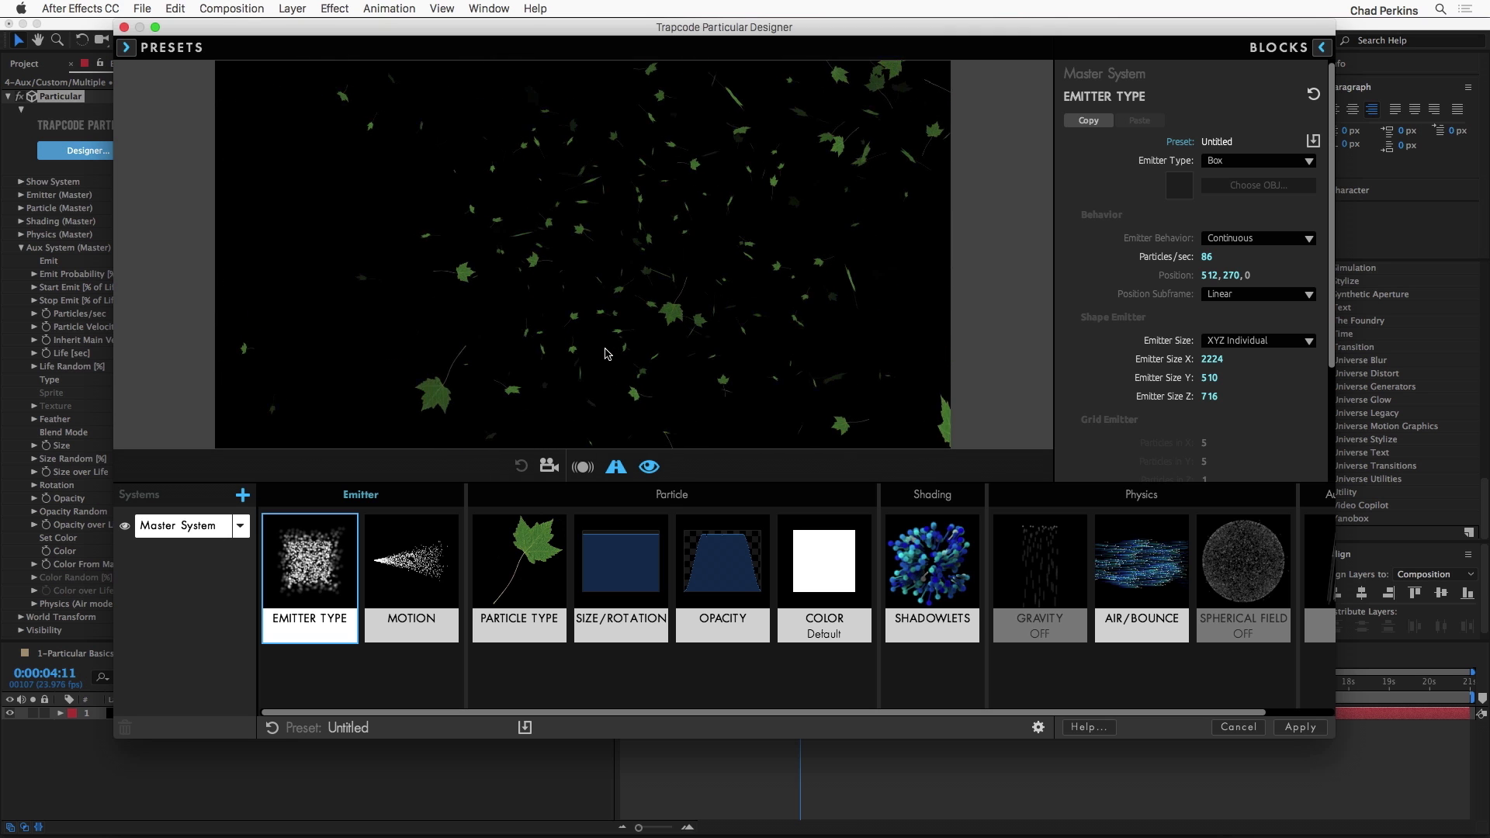
Step: Examine the particle types and 3D Geometric Shapes sprites available as blocks for the leaf system's particle type
{"action": "left_click", "coordinate": [526, 554]}
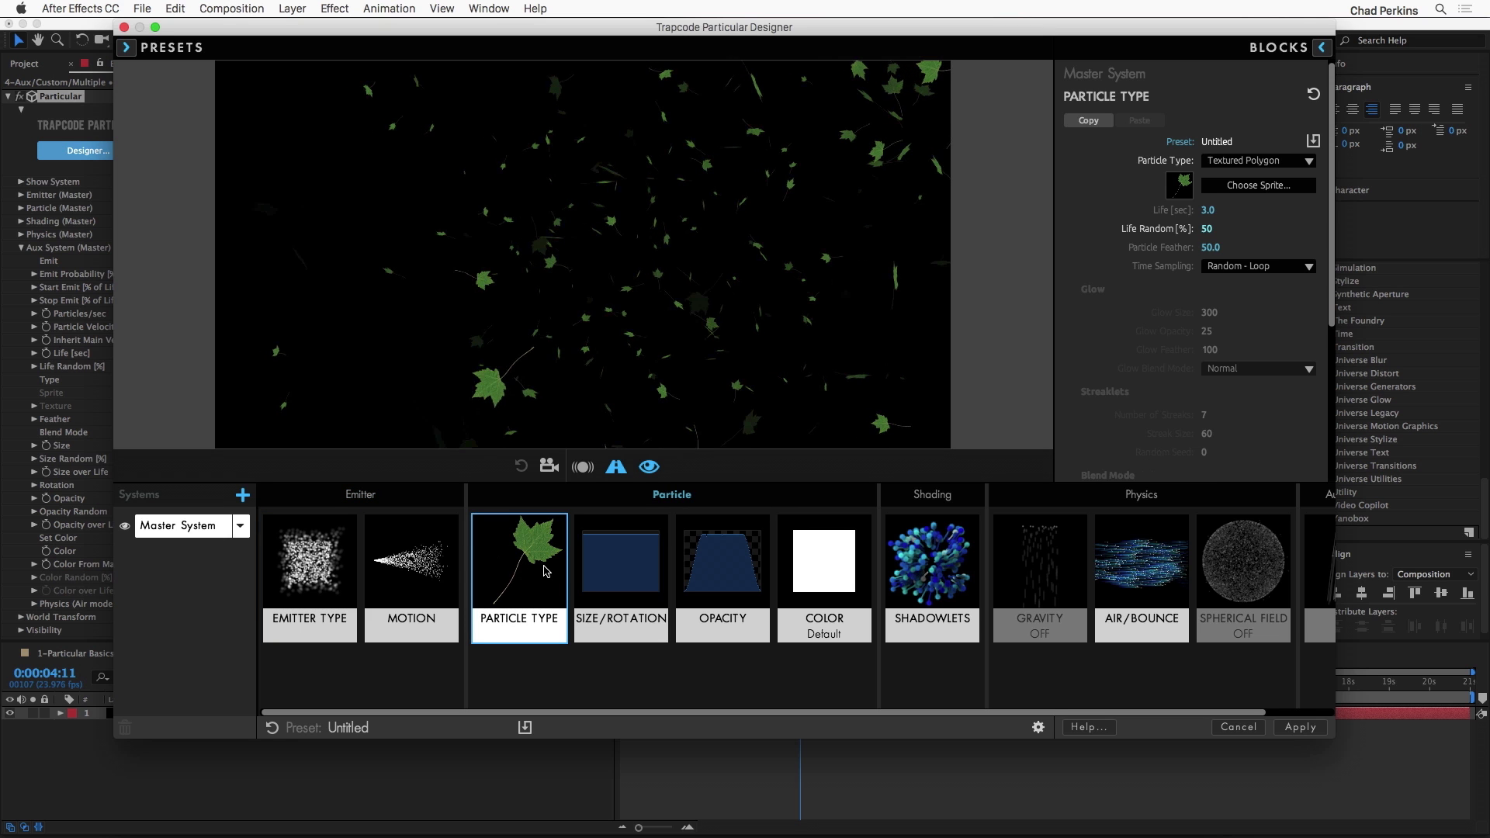
{"action": "left_click", "coordinate": [1321, 47]}
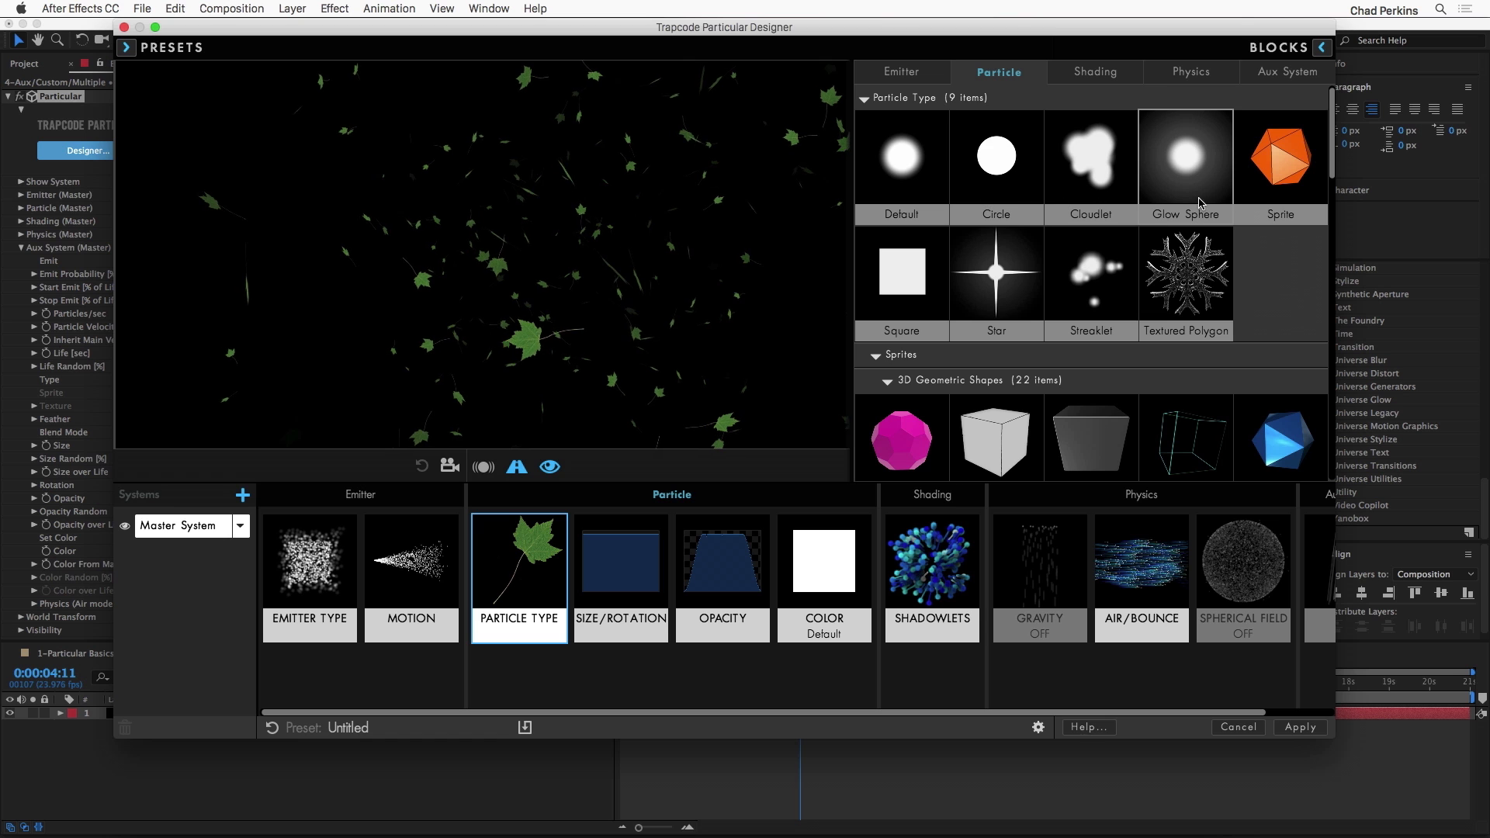
{"action": "scroll", "coordinate": [1297, 239], "scroll_direction": "down", "scroll_amount": 2}
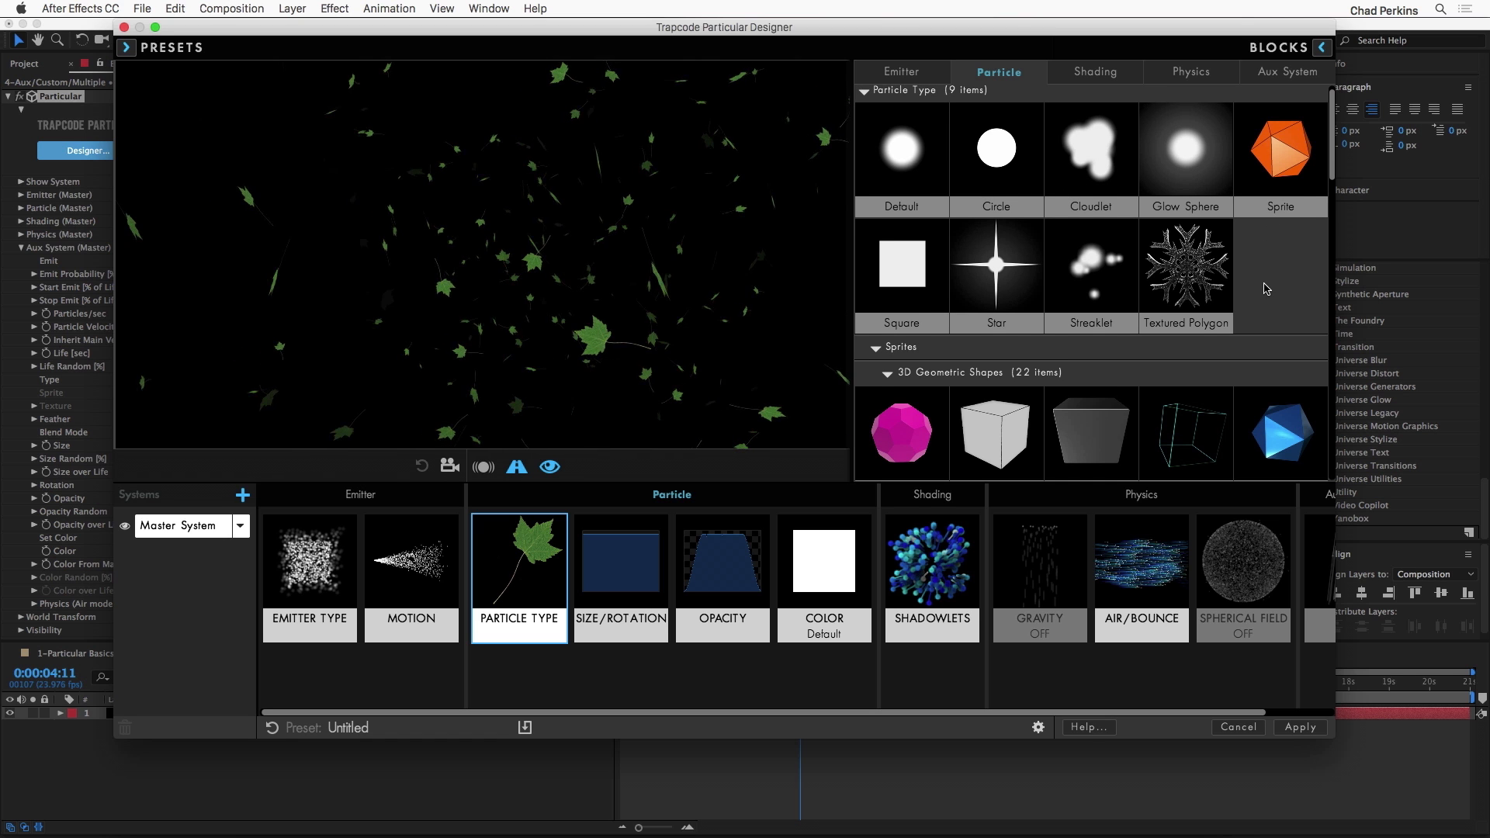
{"action": "scroll", "coordinate": [1297, 239], "scroll_direction": "down", "scroll_amount": 10}
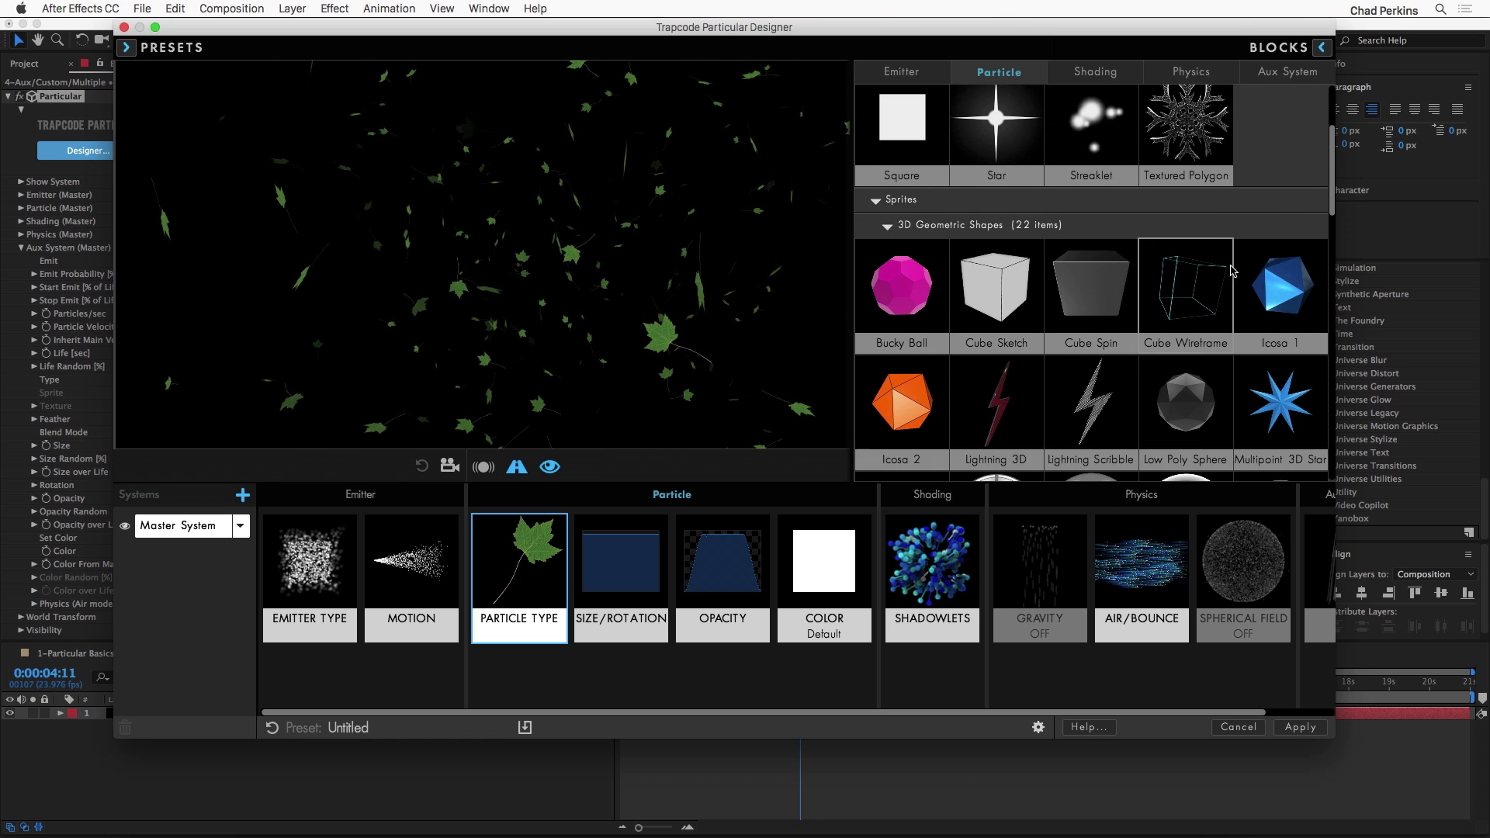
{"action": "scroll", "coordinate": [1203, 277], "scroll_direction": "down", "scroll_amount": 11}
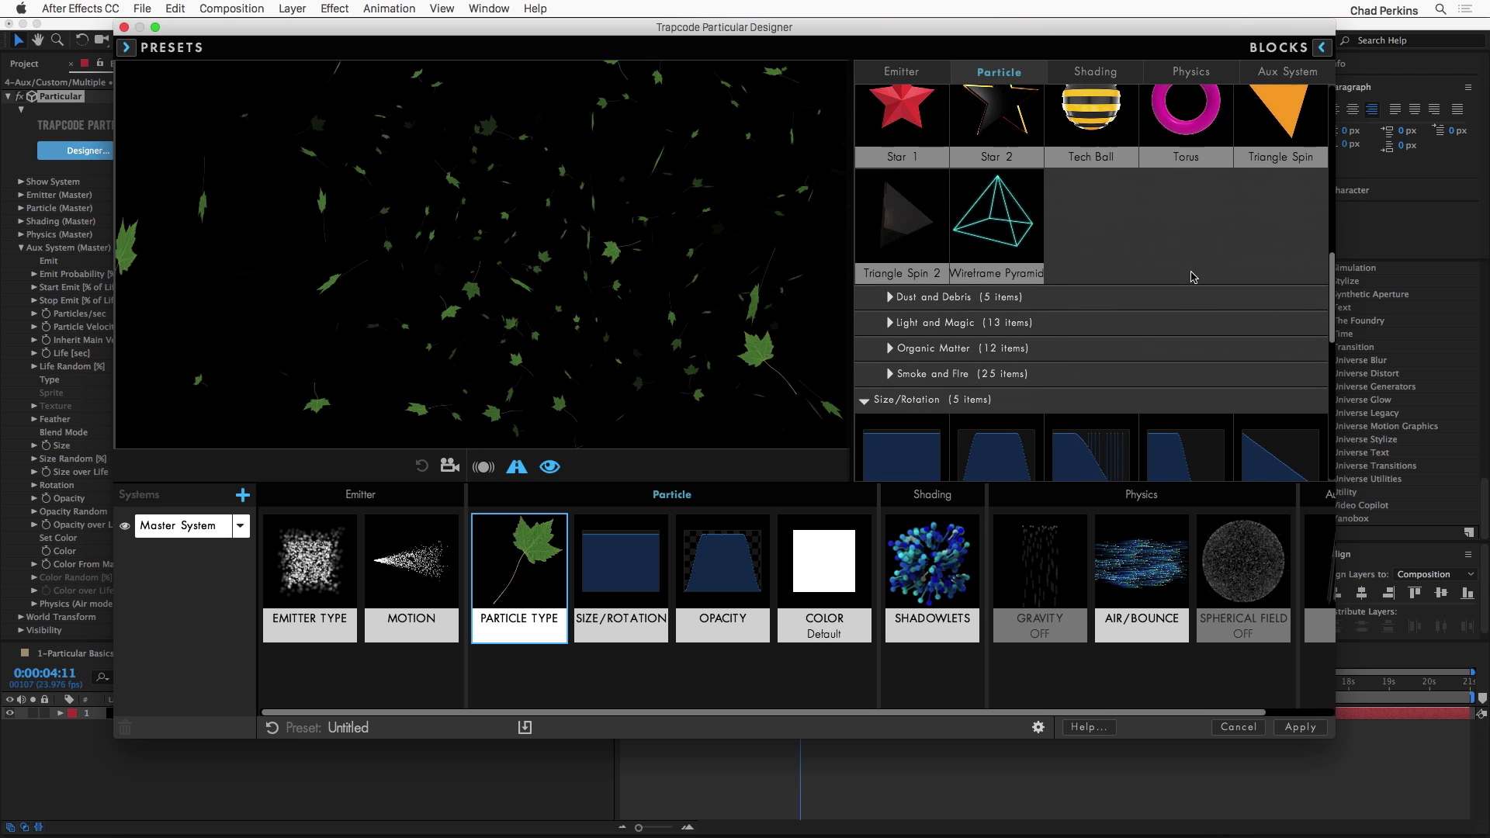
{"action": "scroll", "coordinate": [1186, 277], "scroll_direction": "up", "scroll_amount": 5}
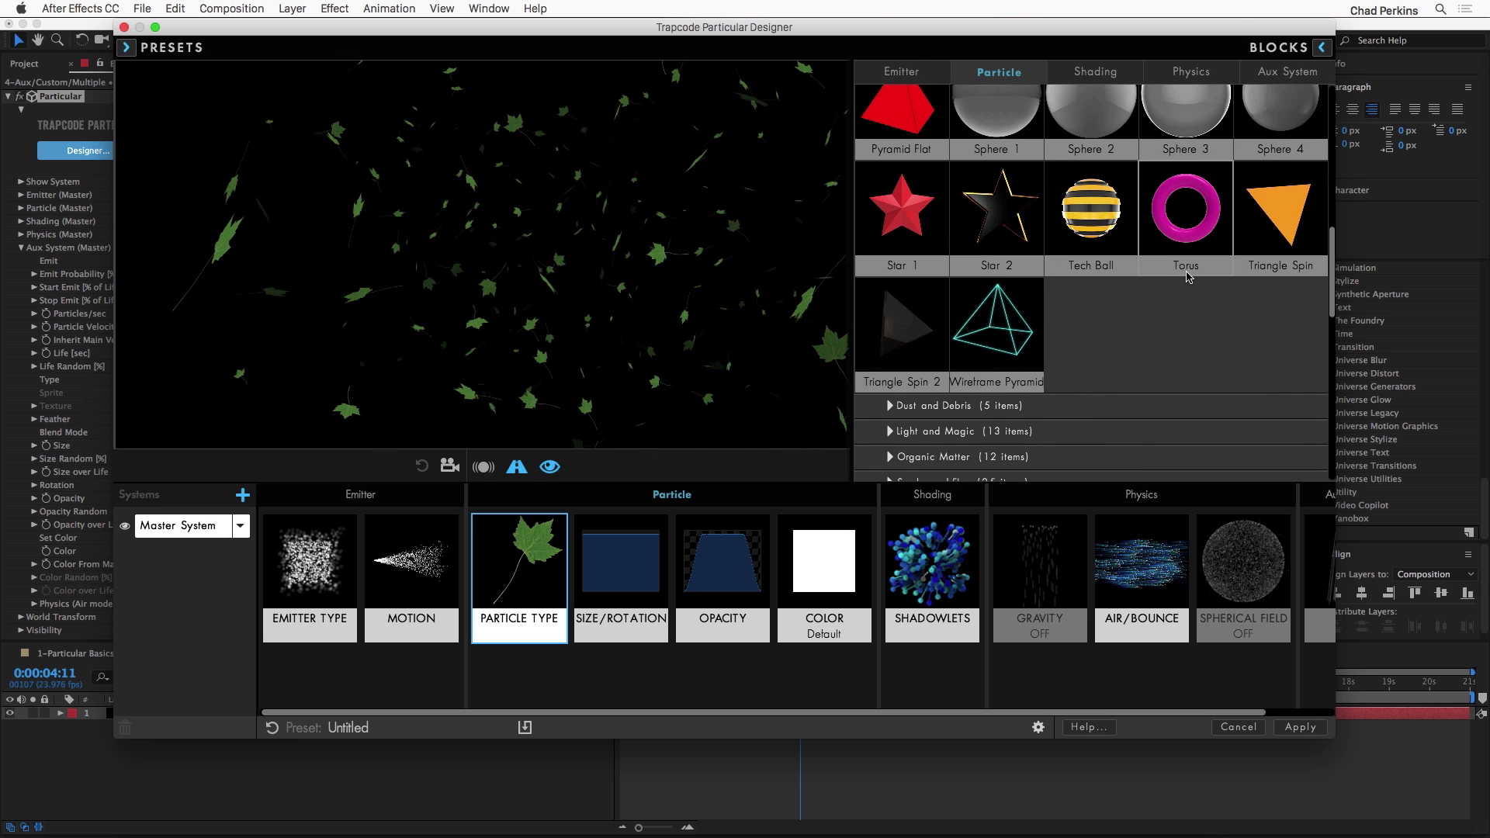
{"action": "scroll", "coordinate": [1185, 277], "scroll_direction": "up", "scroll_amount": 9}
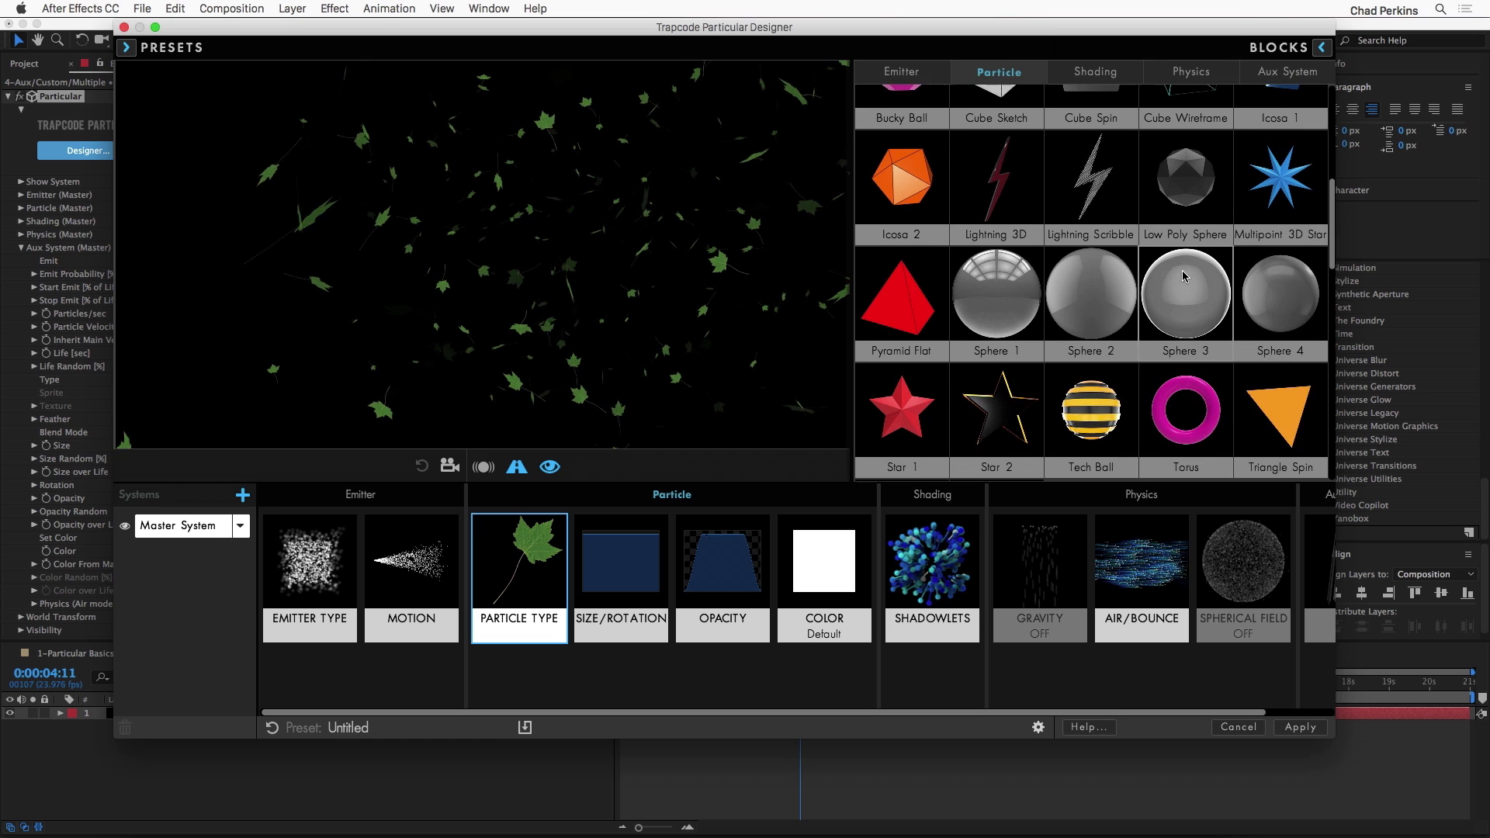
{"action": "scroll", "coordinate": [1183, 275], "scroll_direction": "up", "scroll_amount": 1}
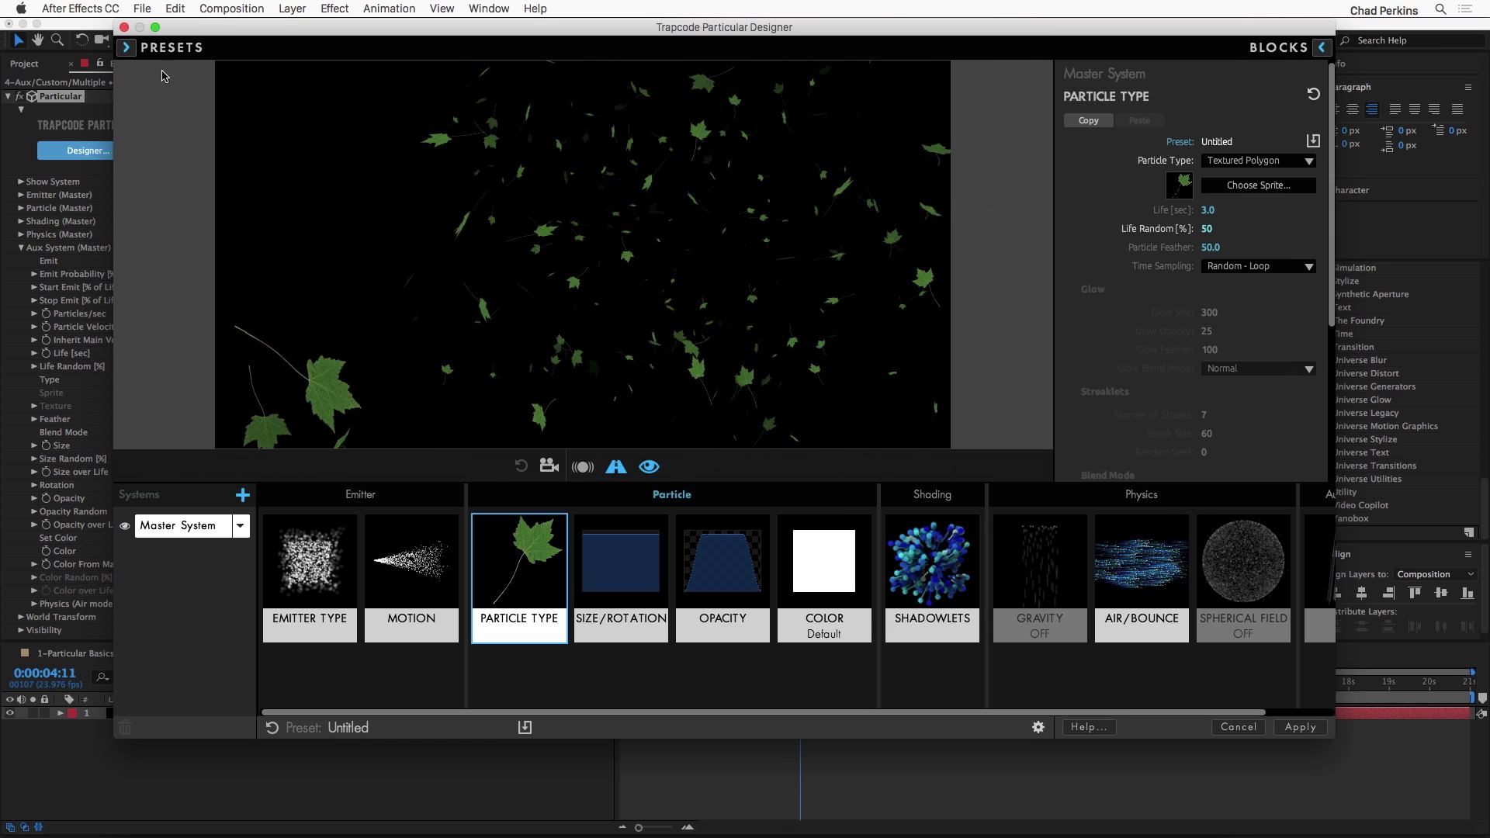
Step: Try the Starfield Nebula multiple-system preset and cancel the Designer without applying it
{"action": "left_click", "coordinate": [132, 53]}
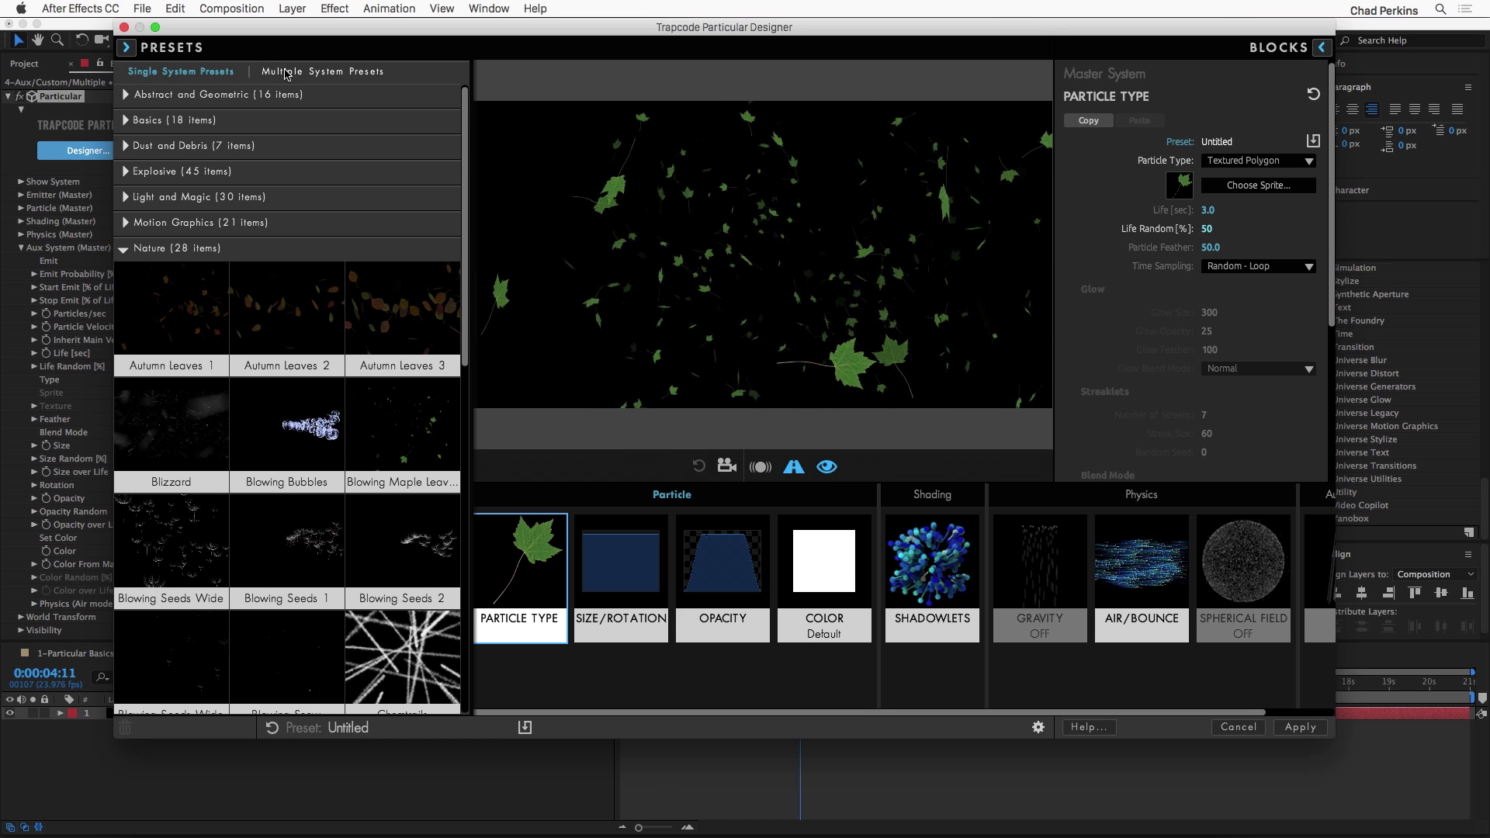
{"action": "left_click", "coordinate": [310, 72]}
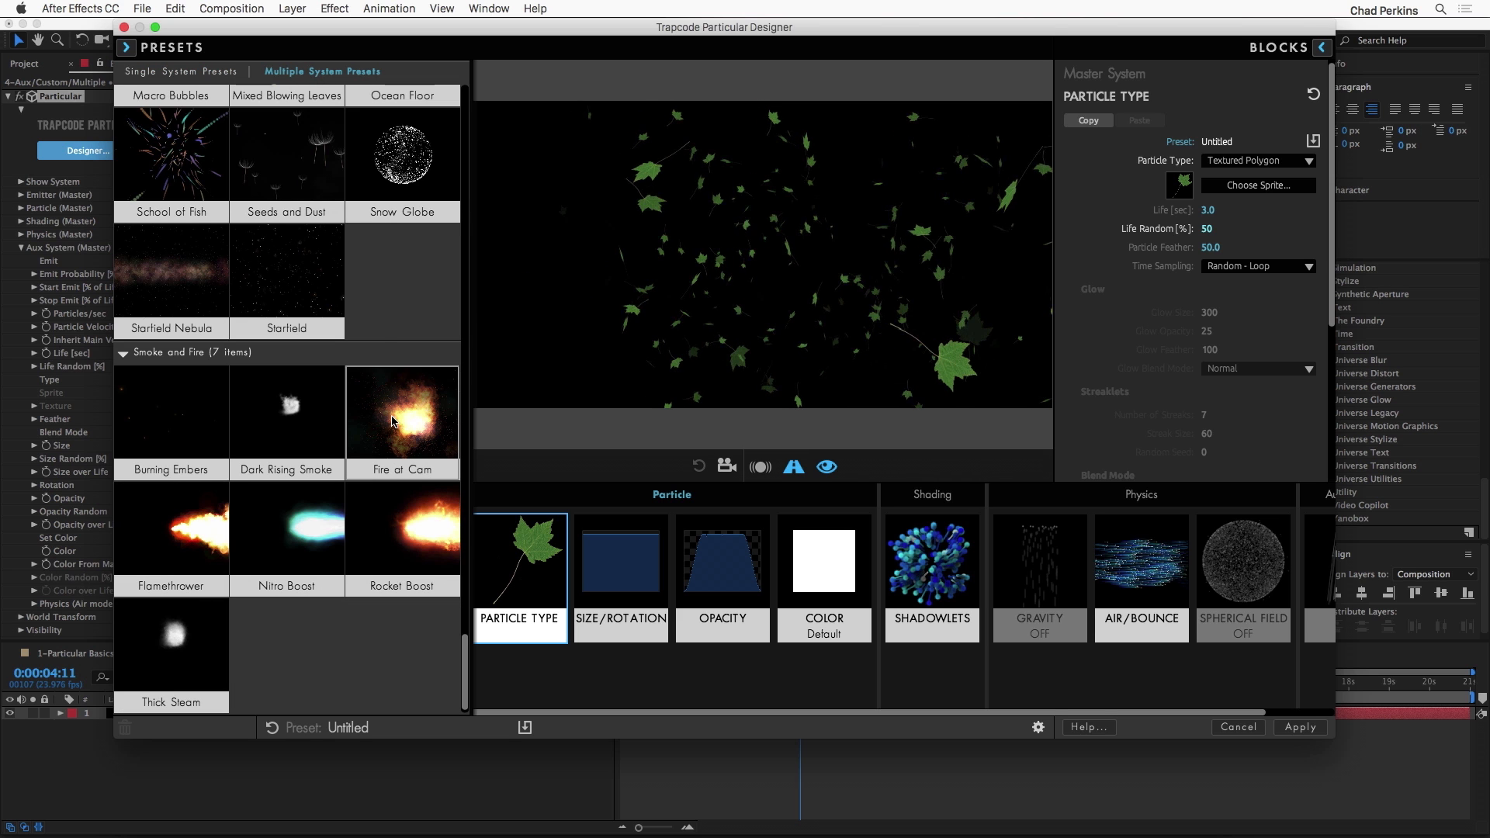
{"action": "left_click", "coordinate": [172, 284]}
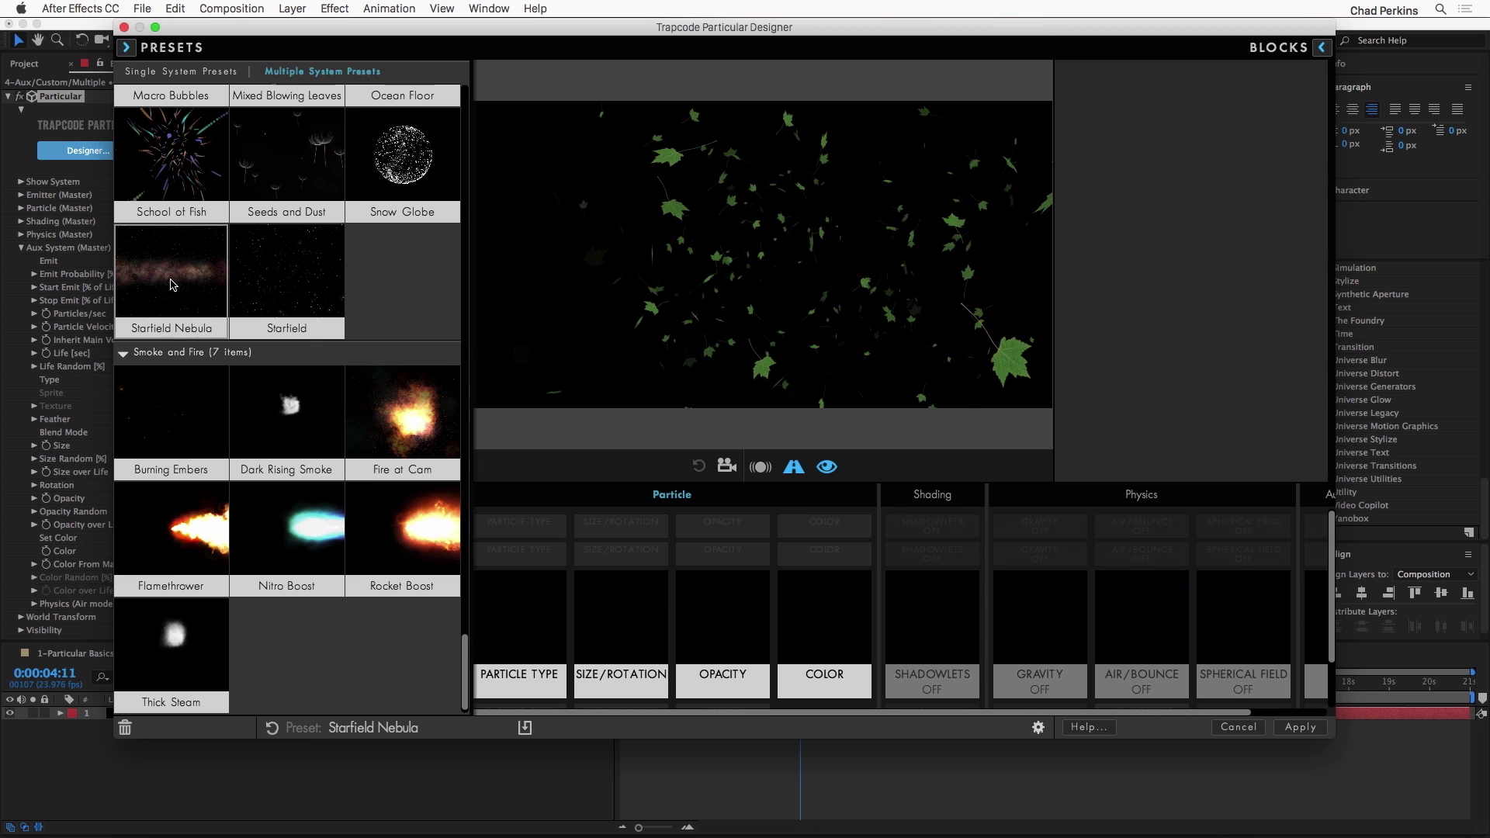
{"action": "left_click", "coordinate": [664, 281]}
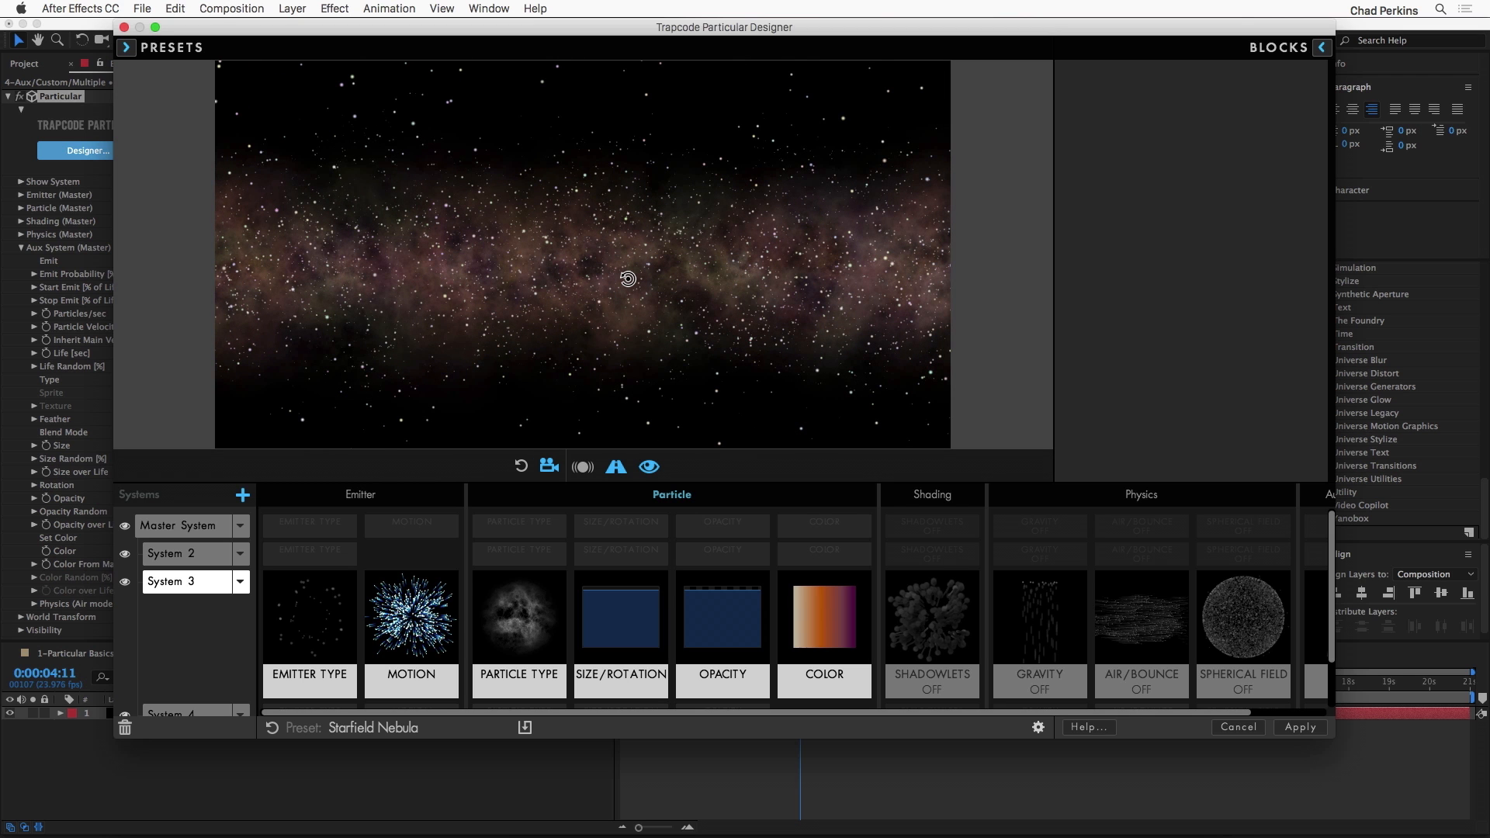
{"action": "left_click", "coordinate": [1238, 728]}
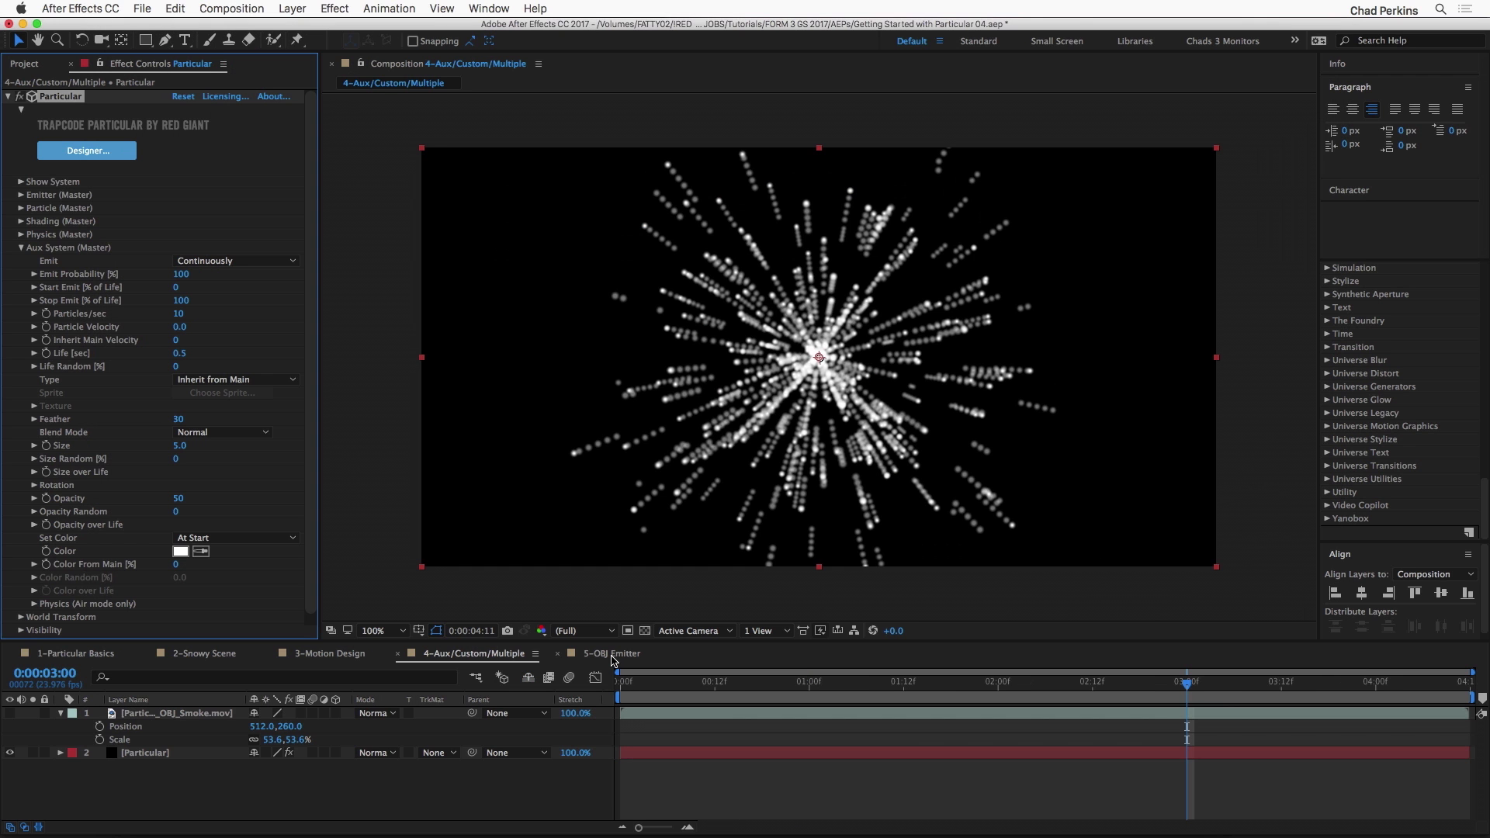
Step: In the 5-OBJ Emitter composition, set the Particular layer's Emitter Type to OBJ Model at 0:00:00:00
{"action": "left_click", "coordinate": [614, 658]}
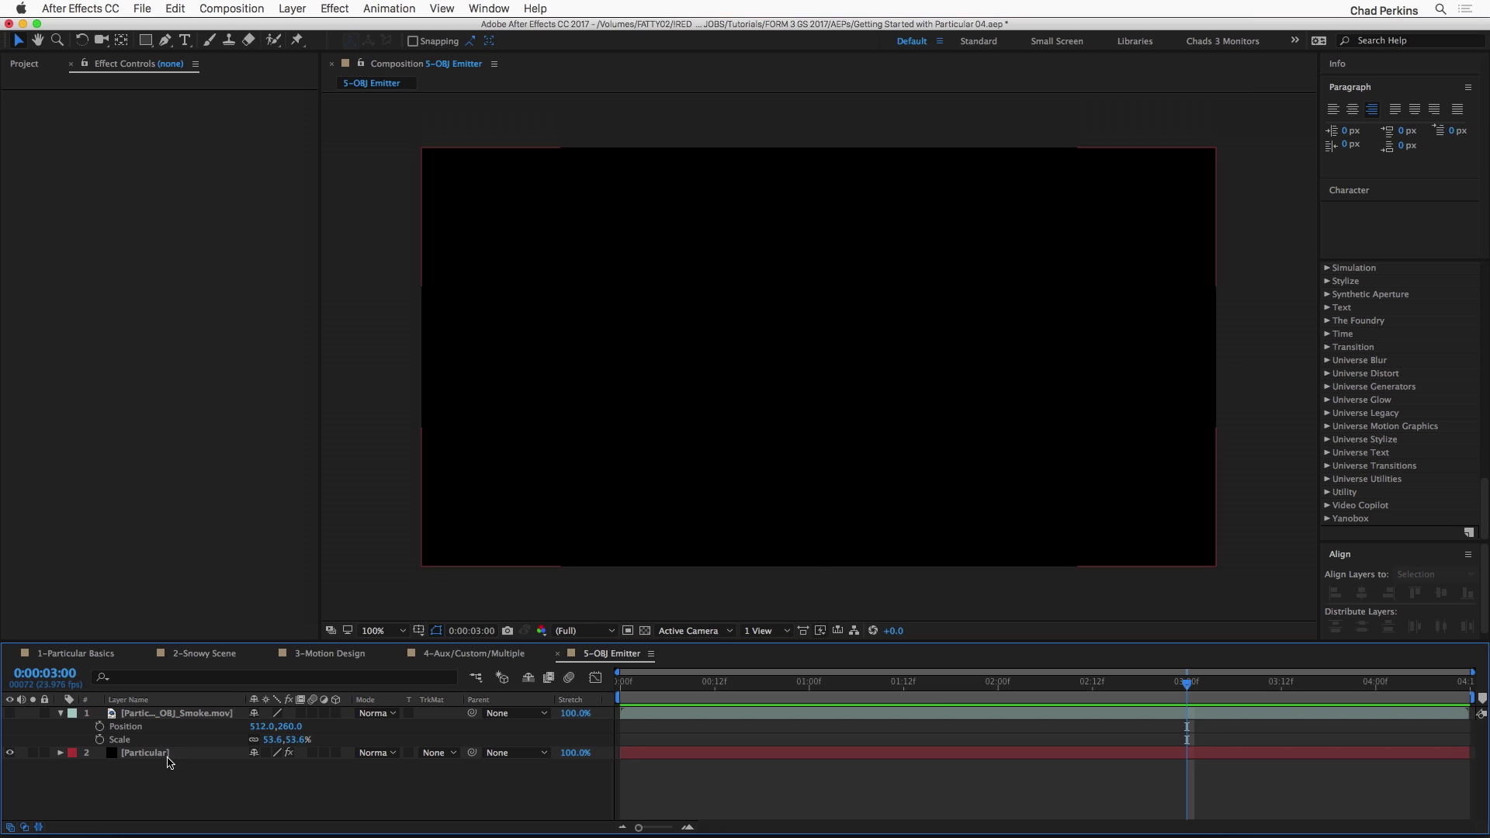
{"action": "left_click", "coordinate": [166, 757]}
{"action": "key", "text": "Home"}
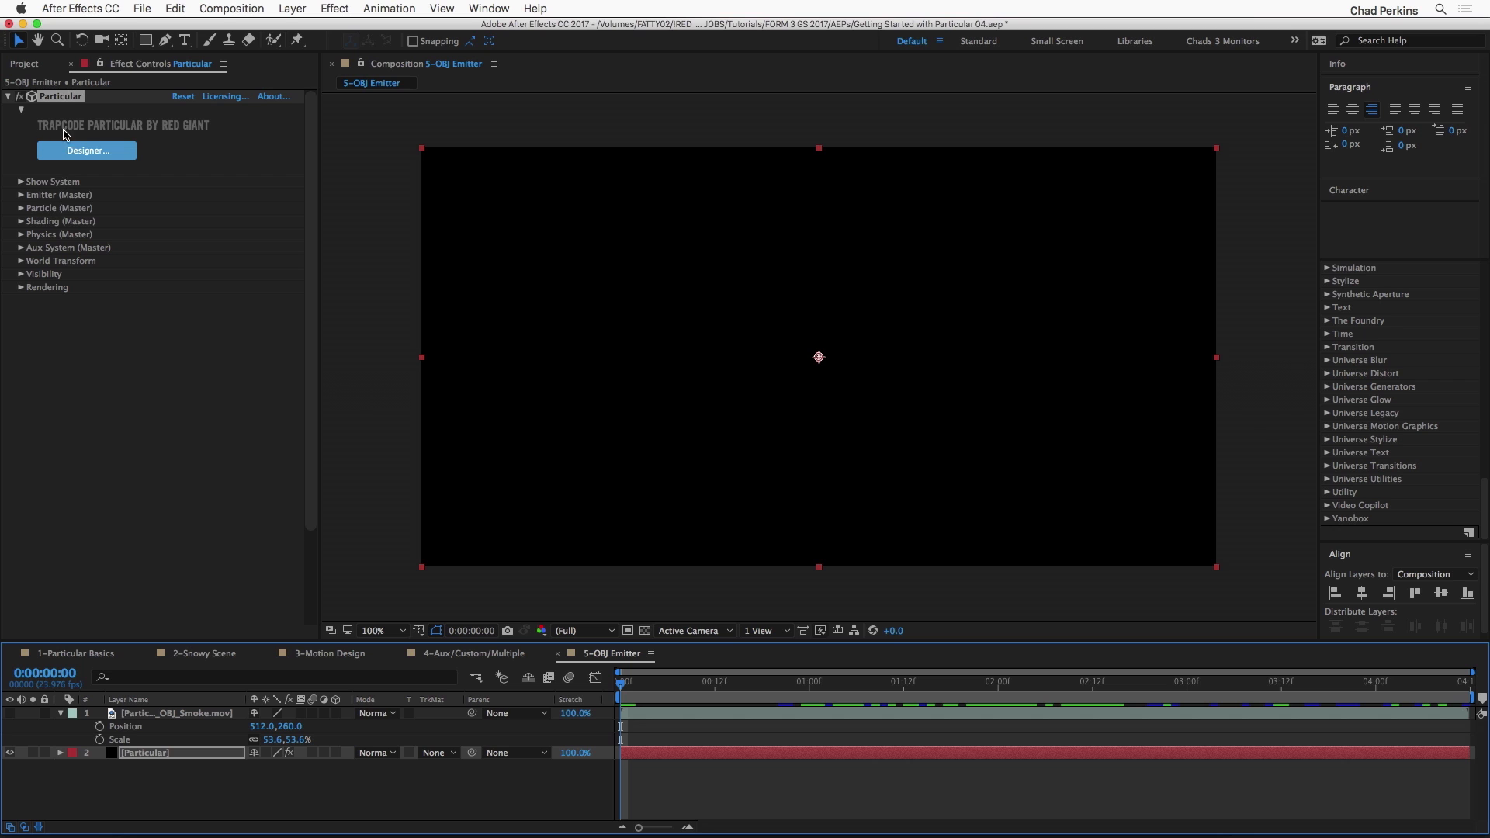
{"action": "left_click", "coordinate": [21, 196]}
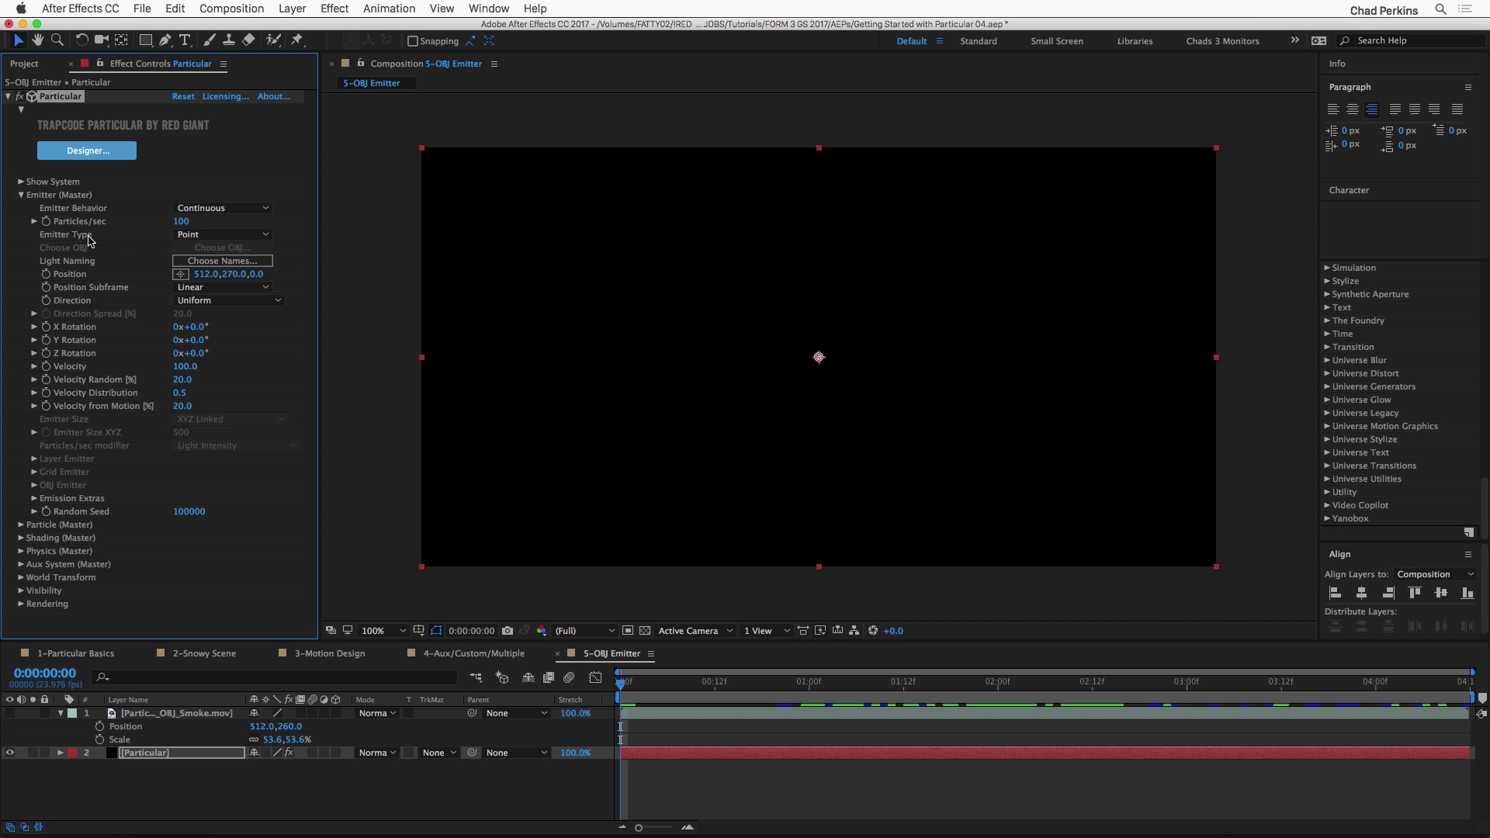
{"action": "left_click", "coordinate": [187, 236]}
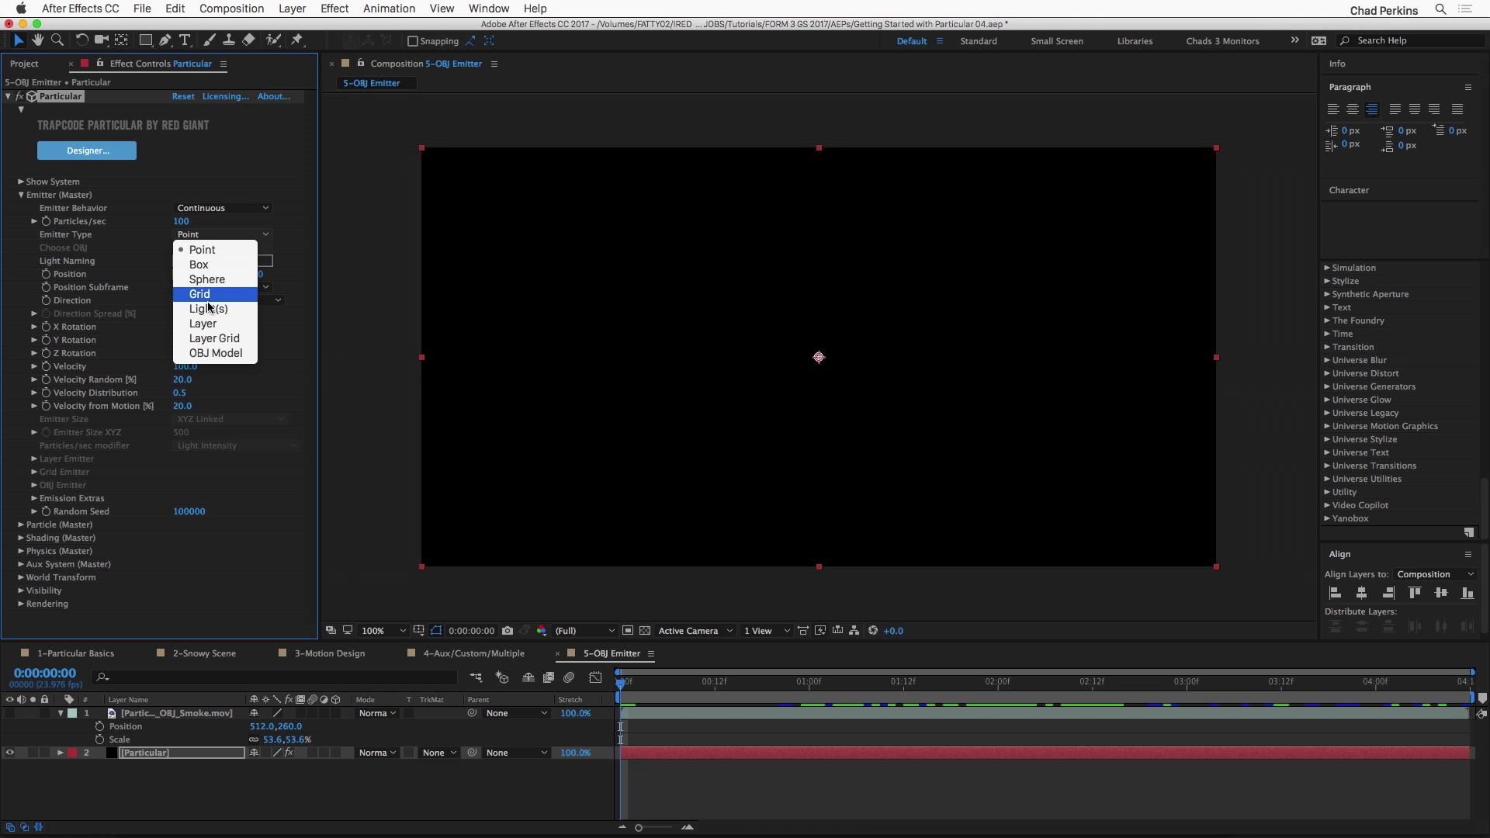
{"action": "left_click", "coordinate": [221, 356]}
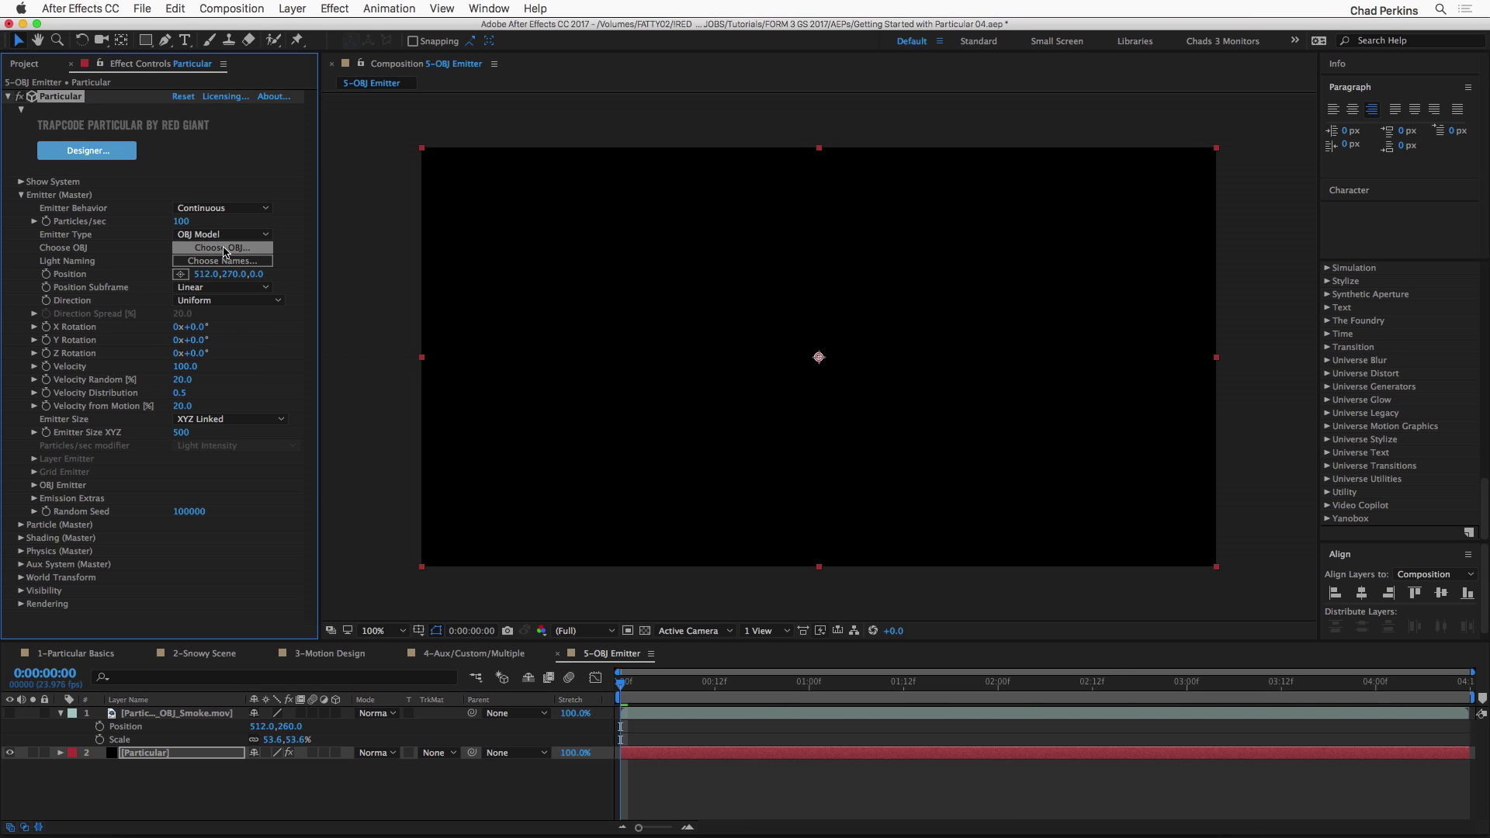
Step: Choose the Icosa model from the Geometry OBJ presets as the Particular layer's emitter
{"action": "left_click", "coordinate": [225, 249]}
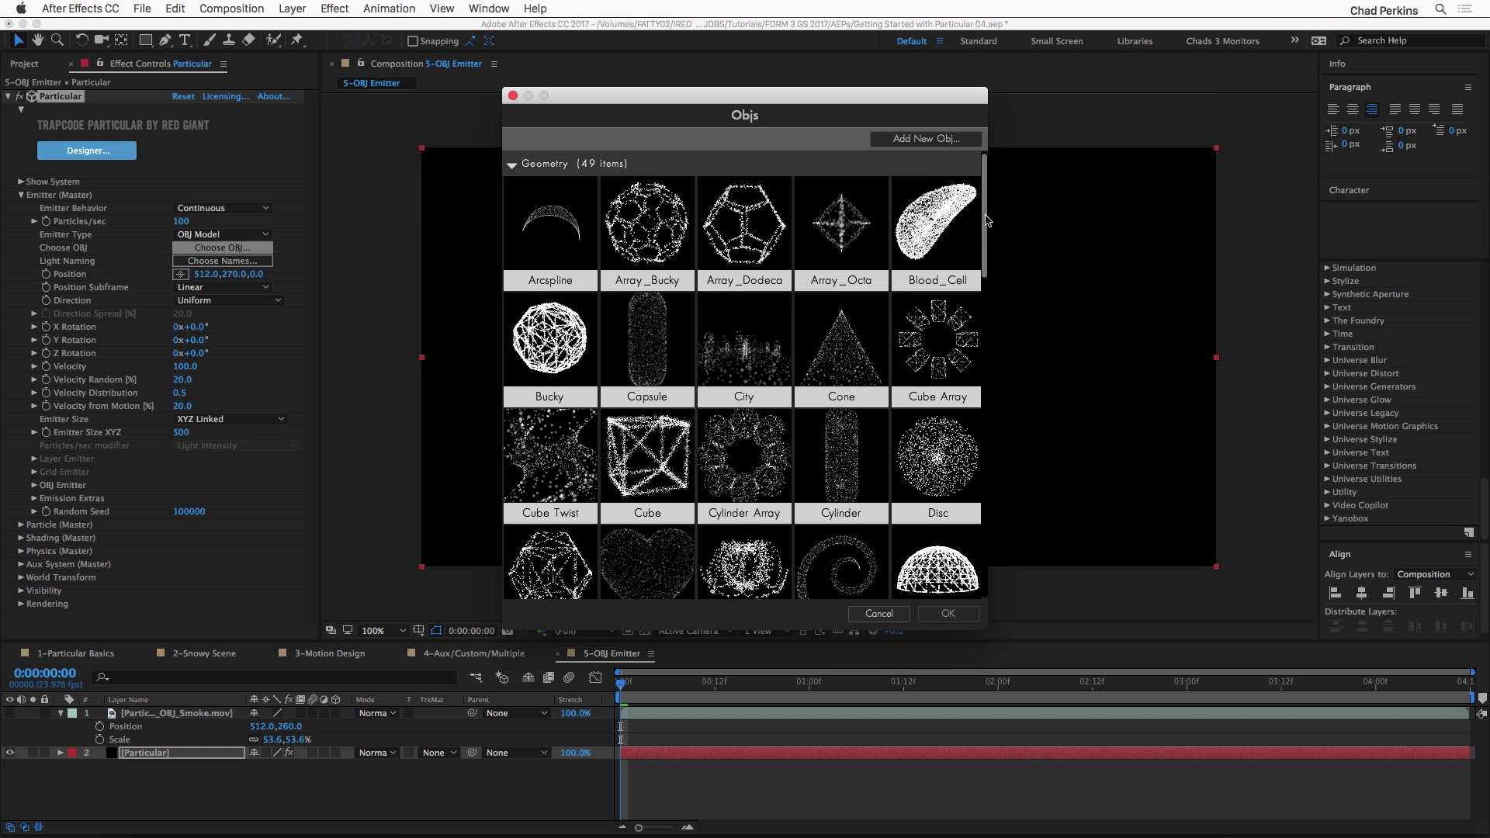
{"action": "scroll", "coordinate": [976, 241], "scroll_direction": "down", "scroll_amount": 5}
{"action": "scroll", "coordinate": [980, 269], "scroll_direction": "down", "scroll_amount": 3}
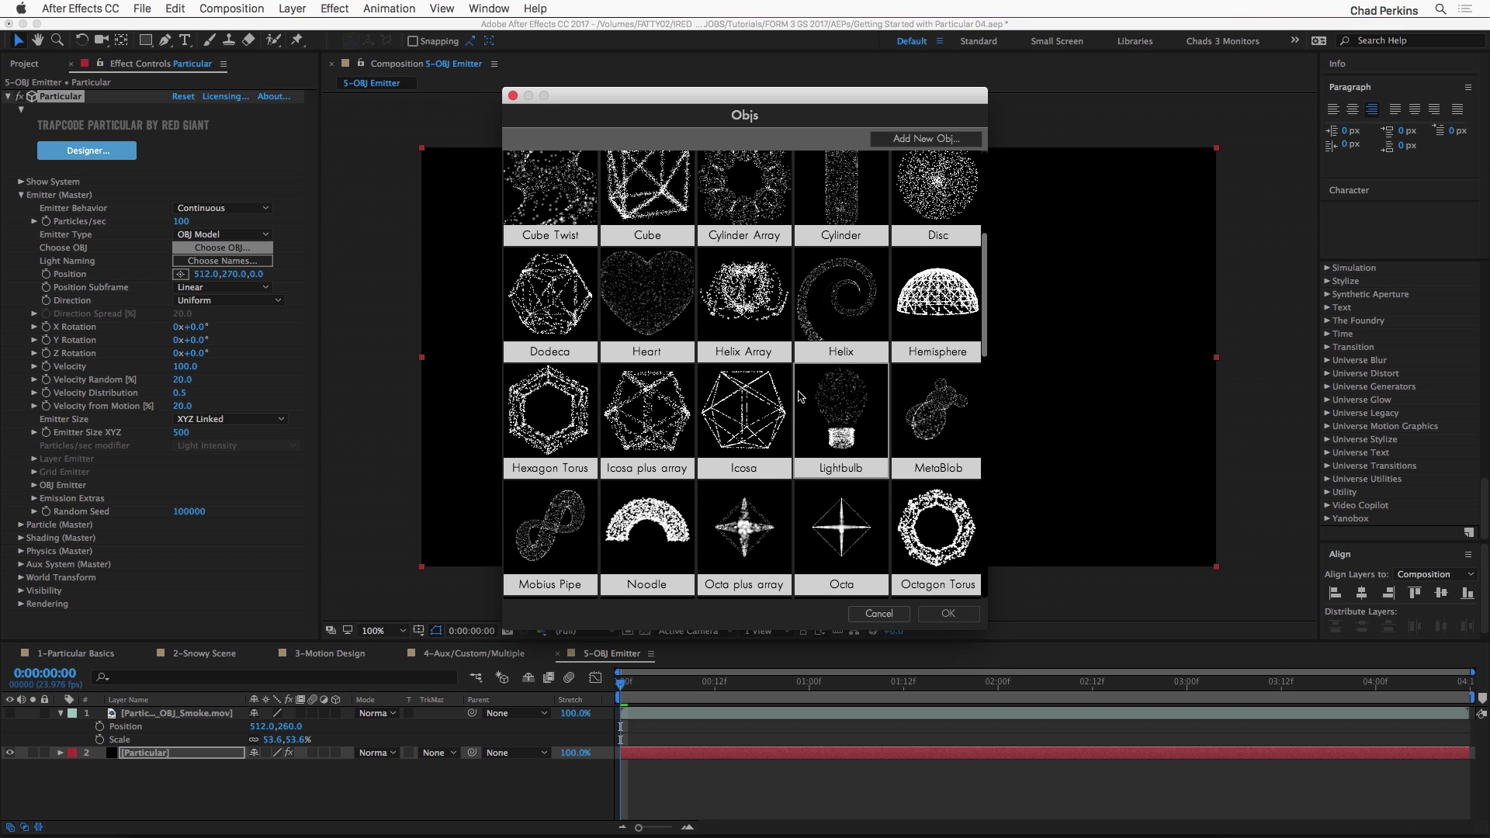
{"action": "left_click_drag", "start_coordinate": [984, 288], "coordinate": [984, 320]}
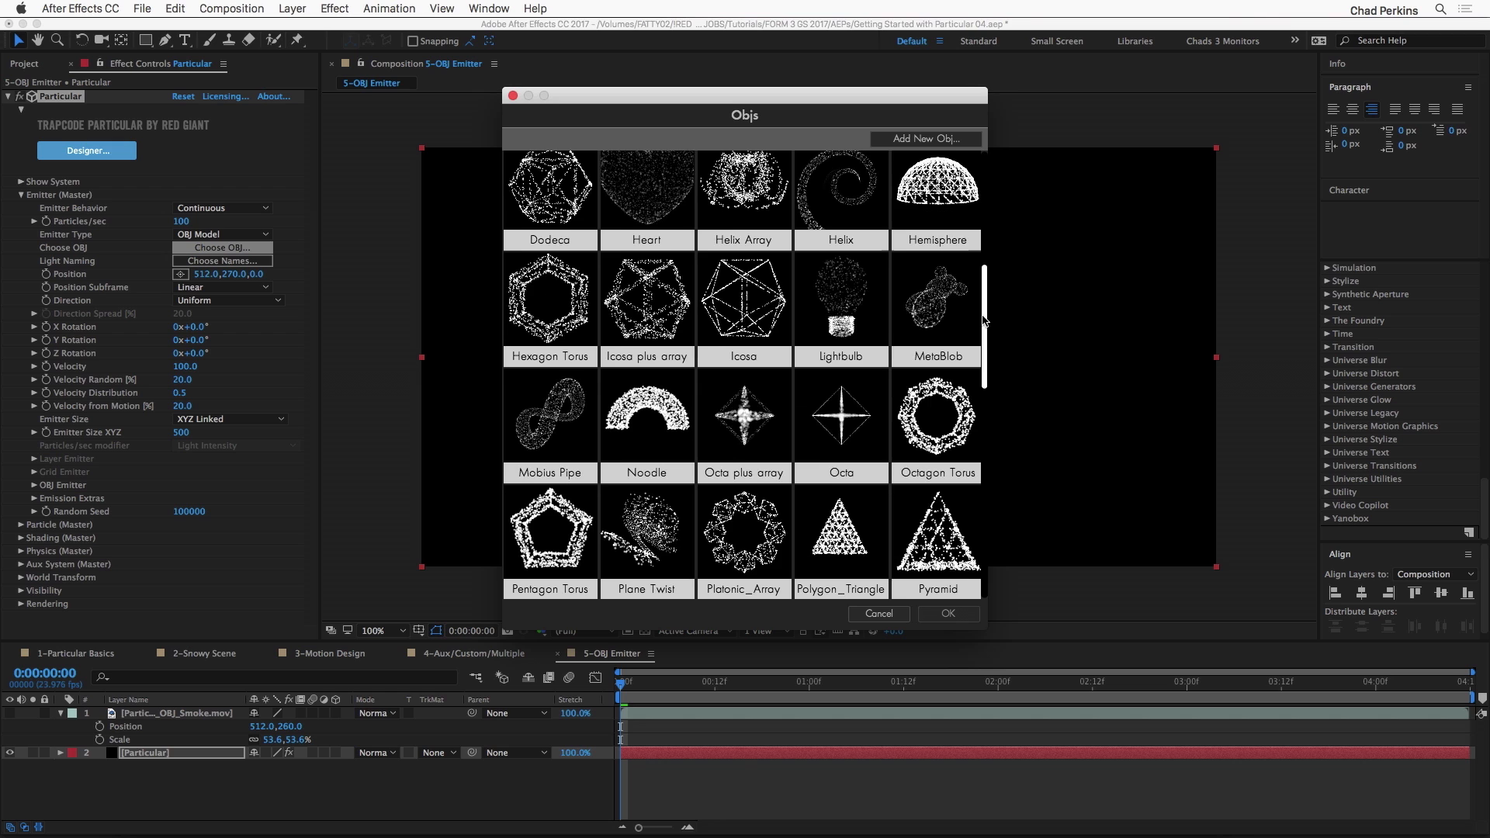
{"action": "left_click", "coordinate": [743, 307]}
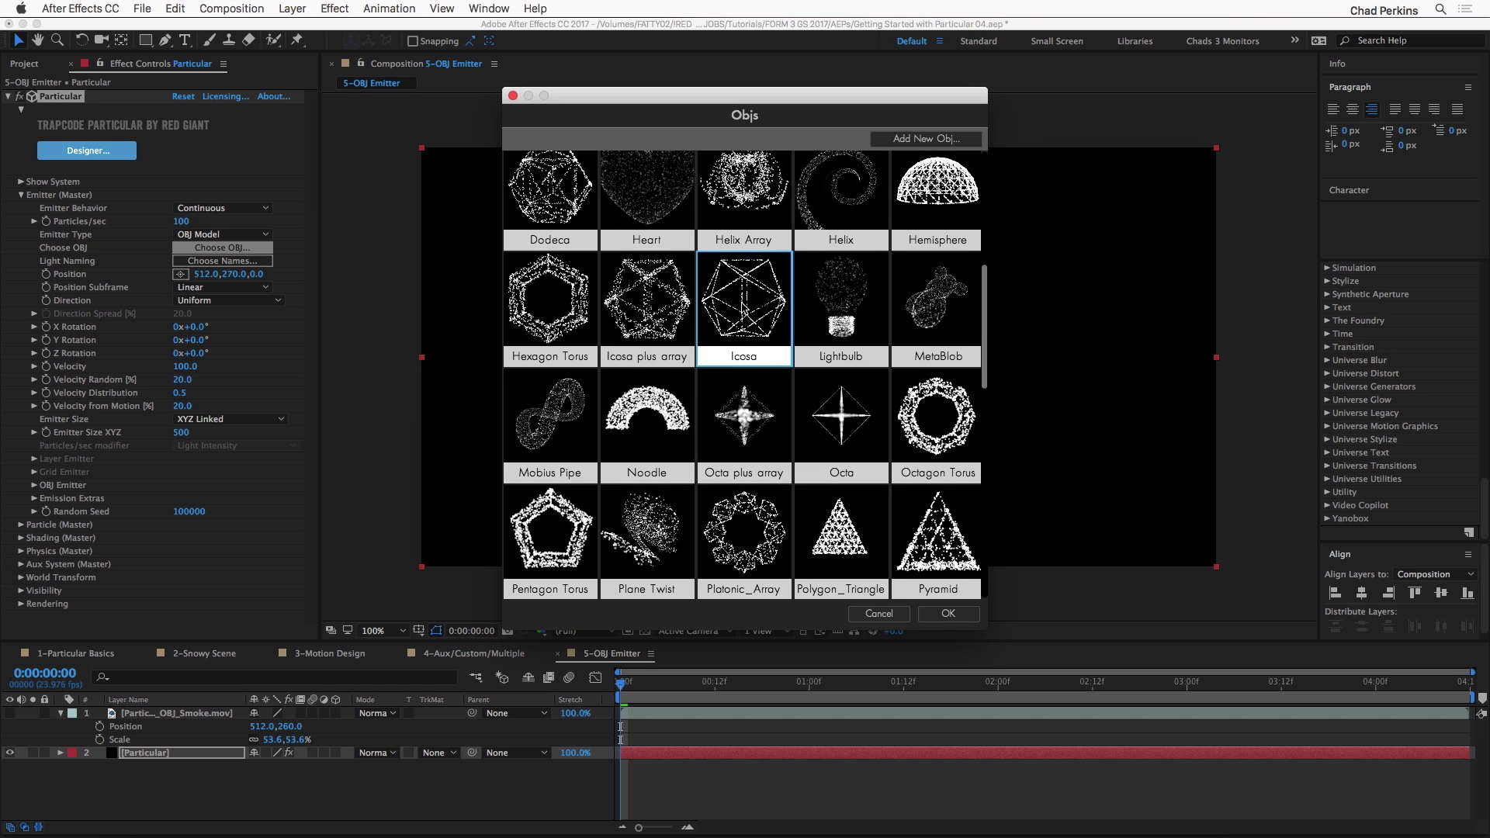
{"action": "left_click", "coordinate": [950, 614]}
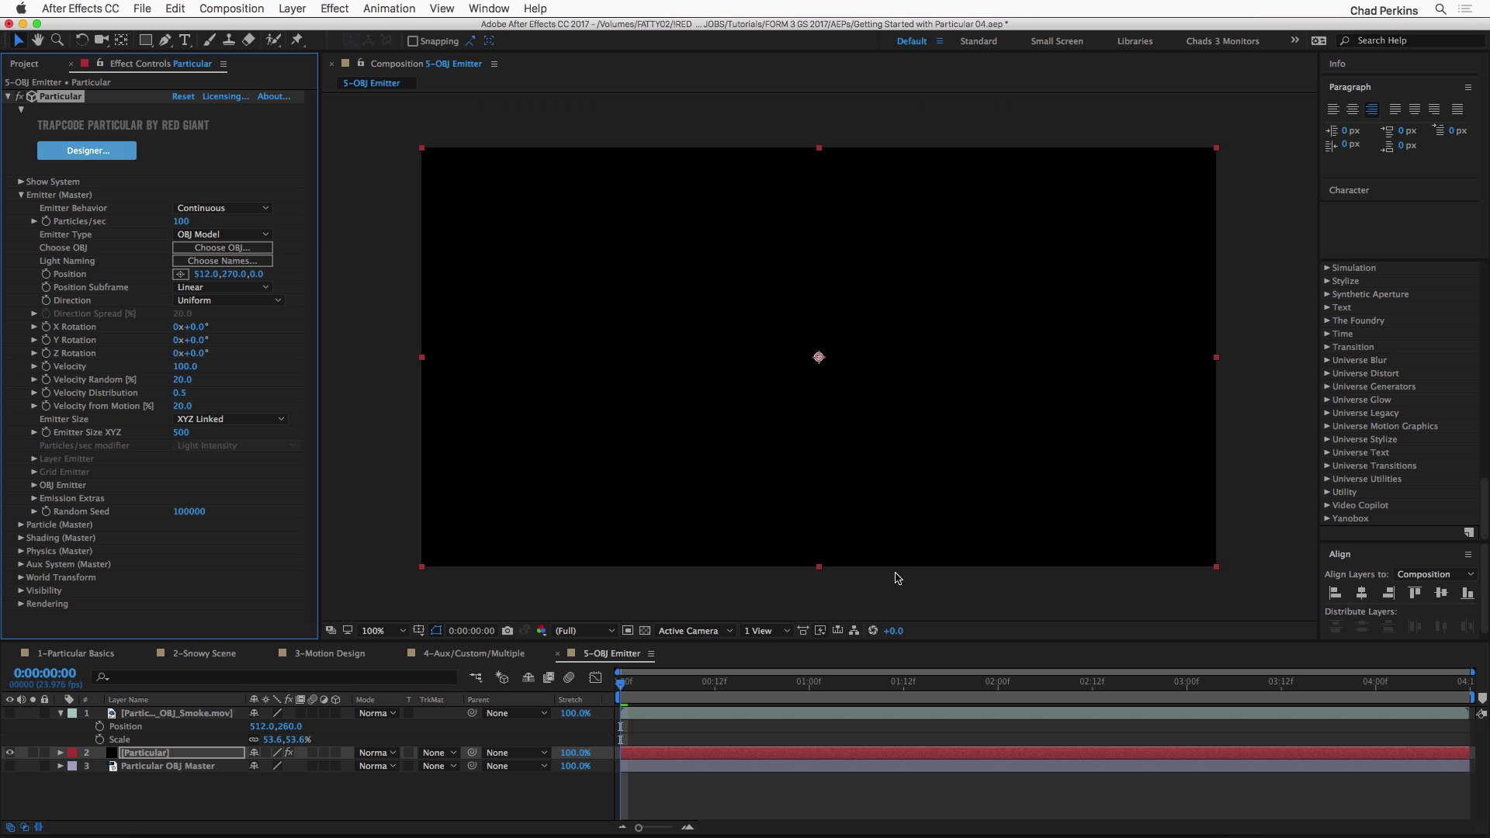
Step: Set the emitter's Velocity to 5 and preview the particles along the composition's timeline
{"action": "left_click_drag", "start_coordinate": [665, 688], "coordinate": [873, 681]}
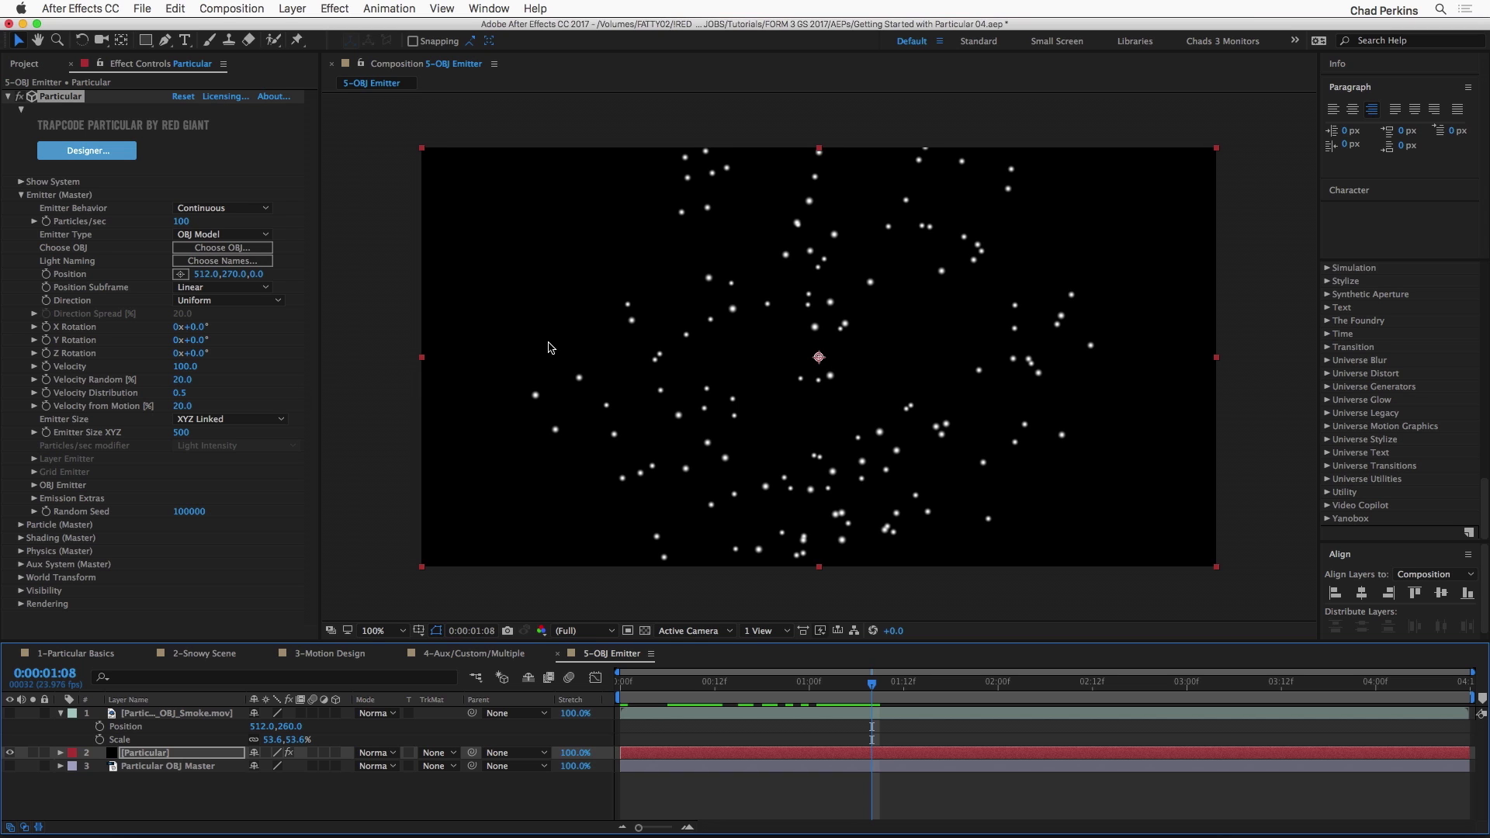
{"action": "left_click_drag", "start_coordinate": [187, 372], "coordinate": [178, 369]}
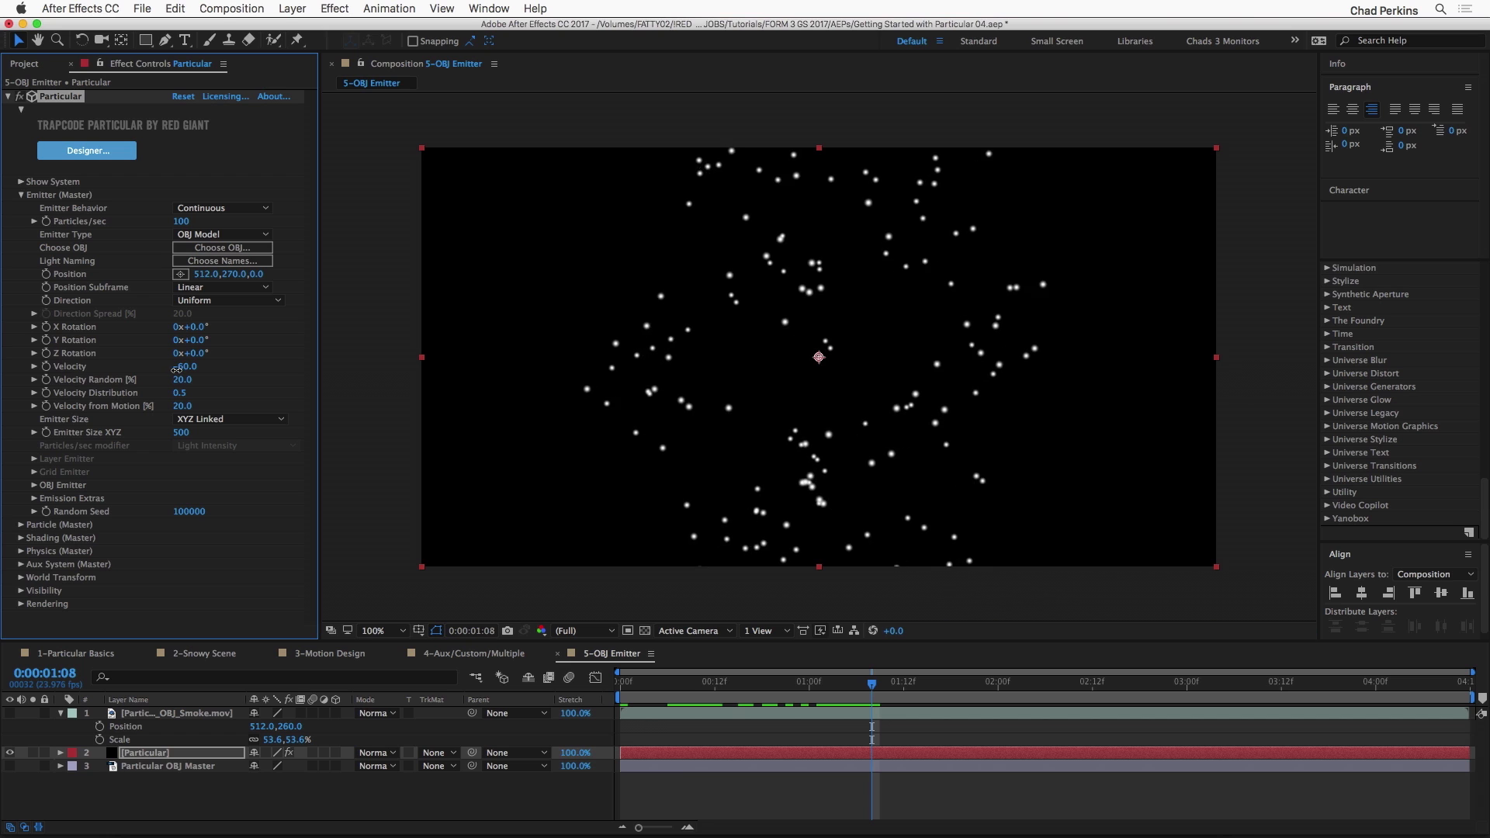
{"action": "left_click", "coordinate": [186, 366]}
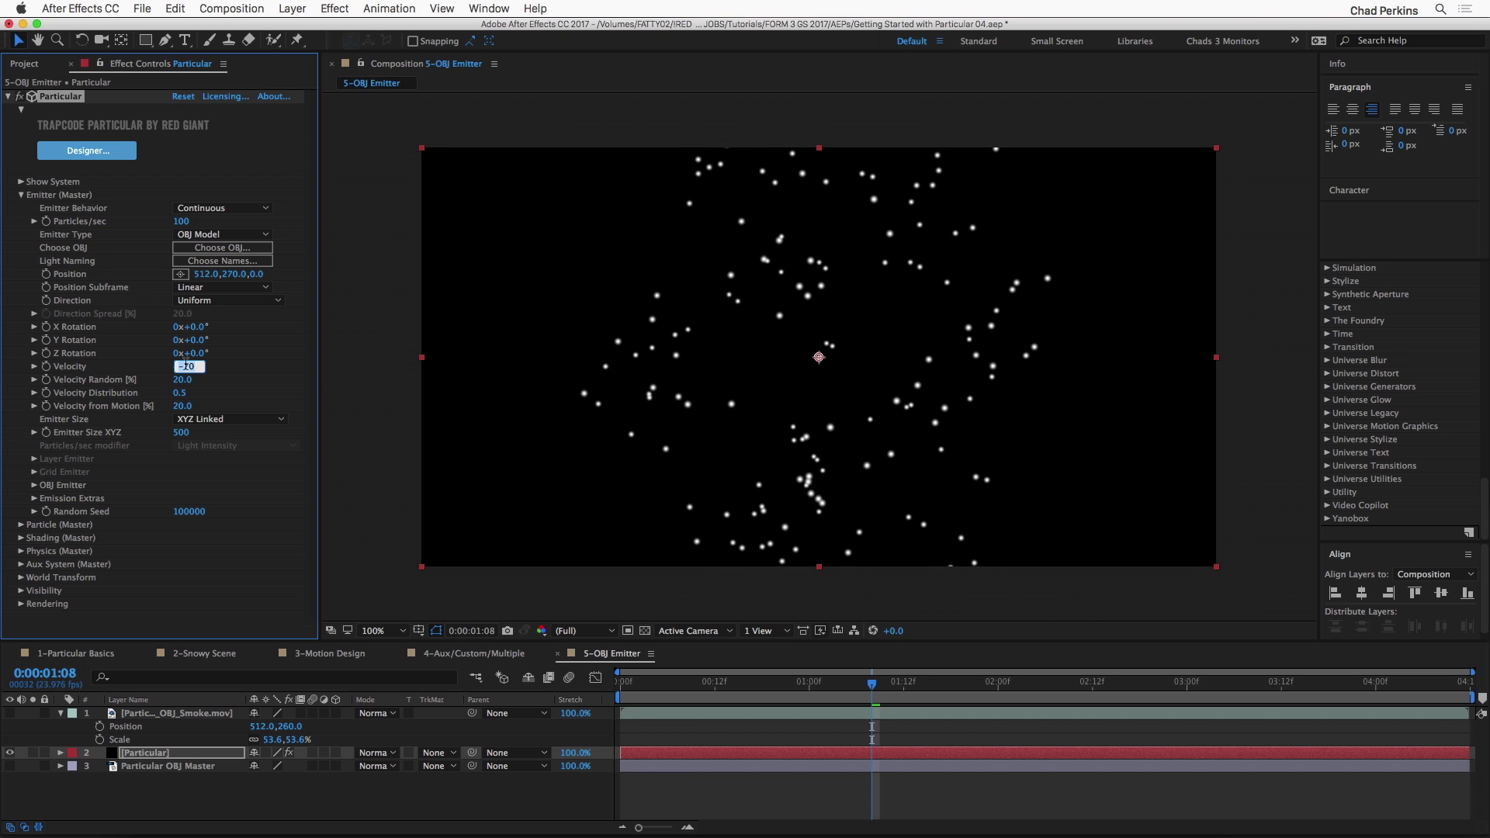
{"action": "left_click_drag", "start_coordinate": [770, 687], "coordinate": [1005, 682]}
{"action": "key", "text": "space"}
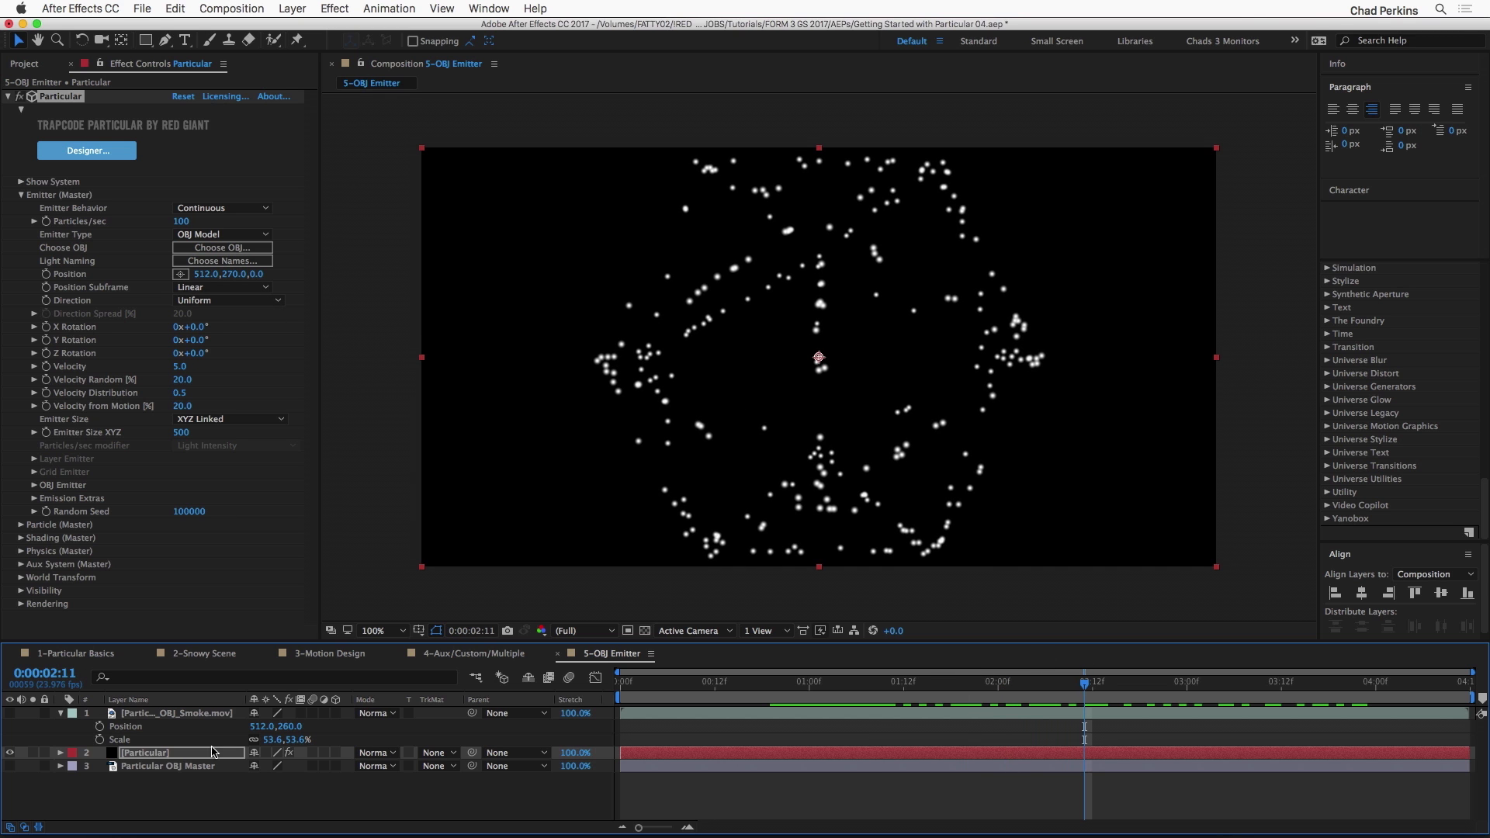
Step: Make the OBJ_Smoke.mov layer visible and preview the composition from 0:00:00:00
{"action": "left_click", "coordinate": [10, 713]}
{"action": "key", "text": "Home"}
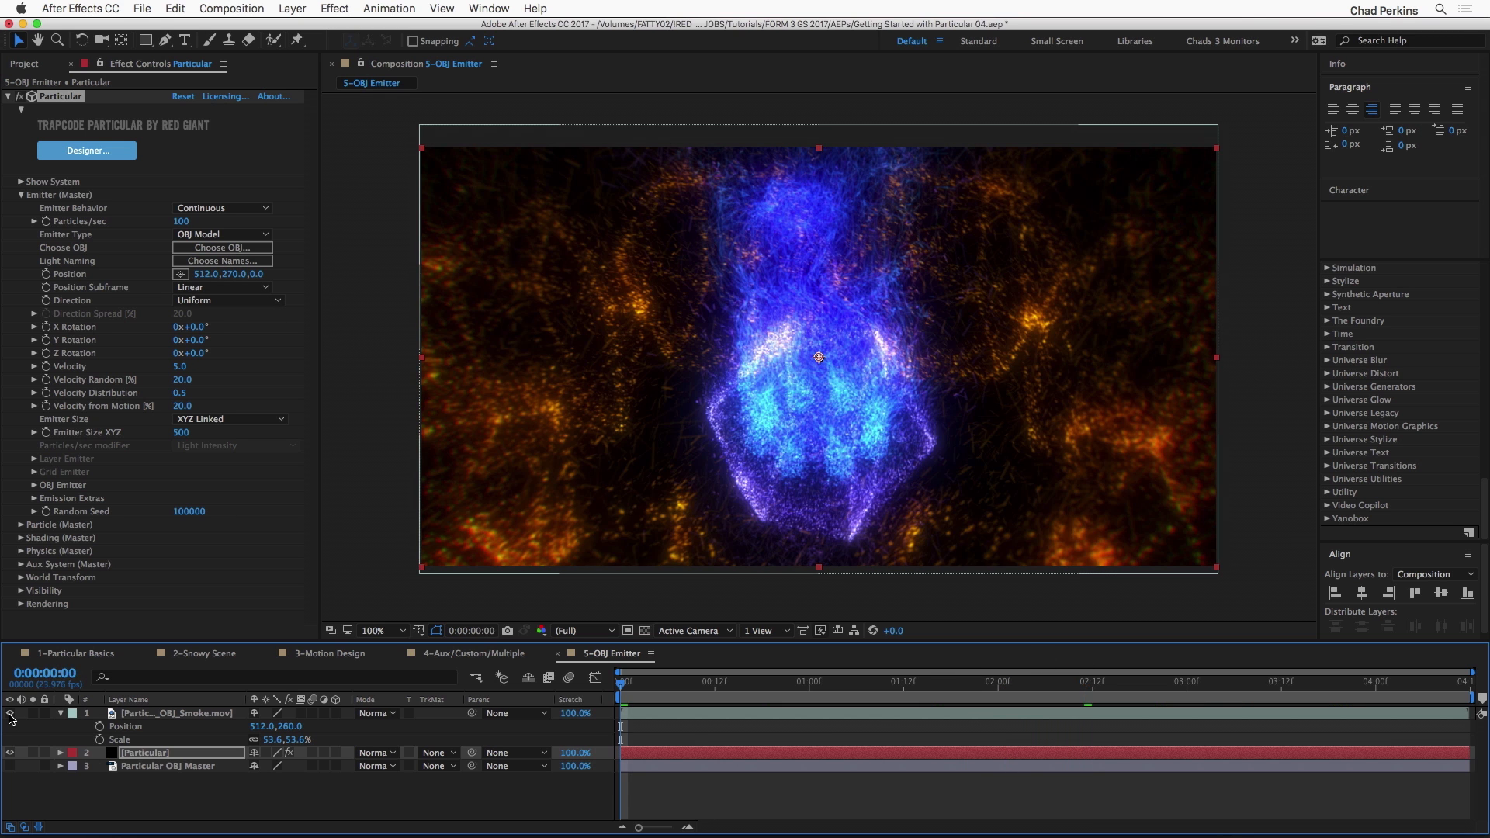
{"action": "key", "text": "space"}
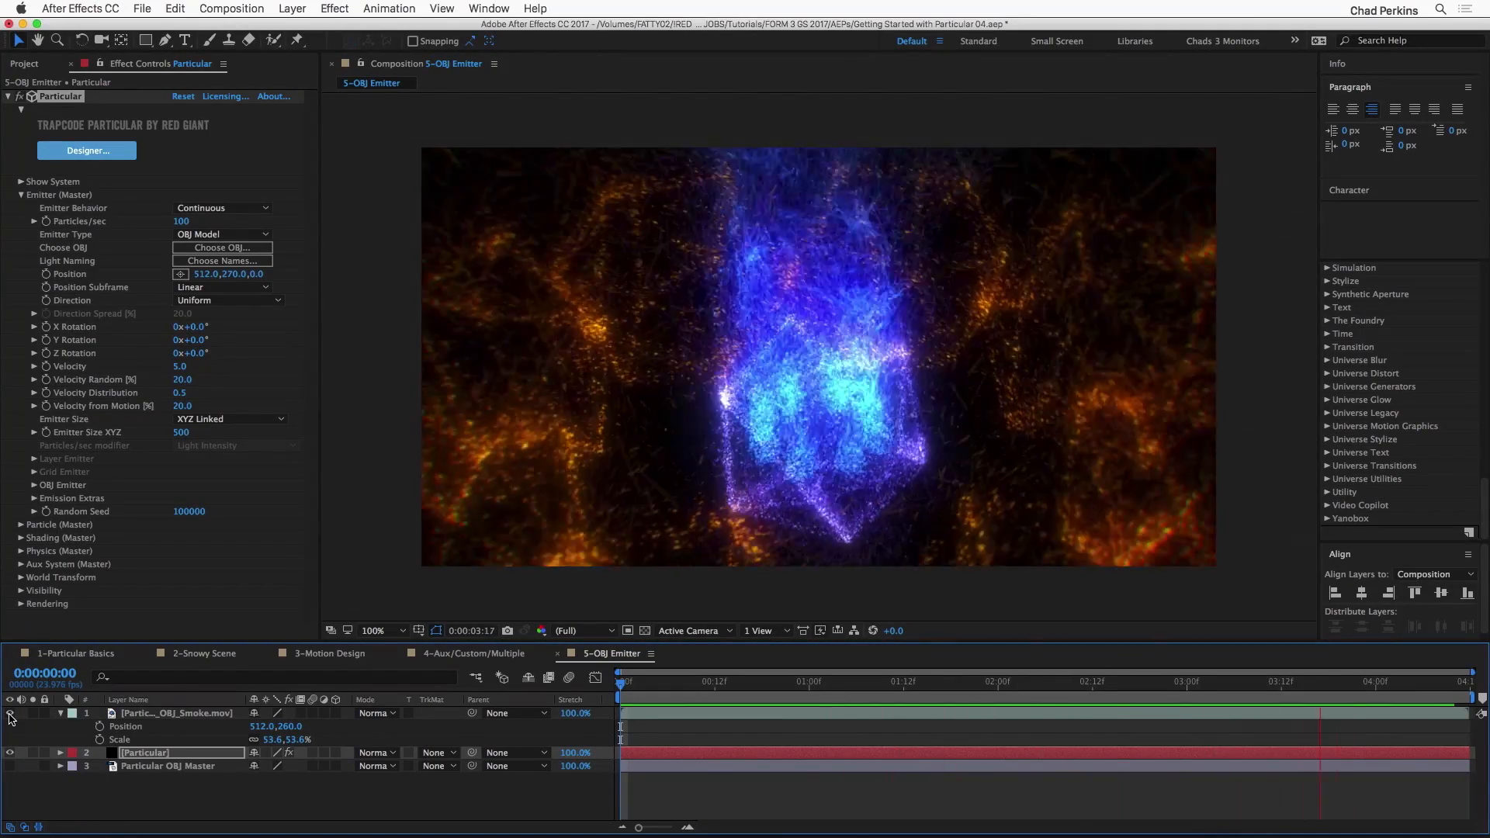
{"action": "key", "text": "space"}
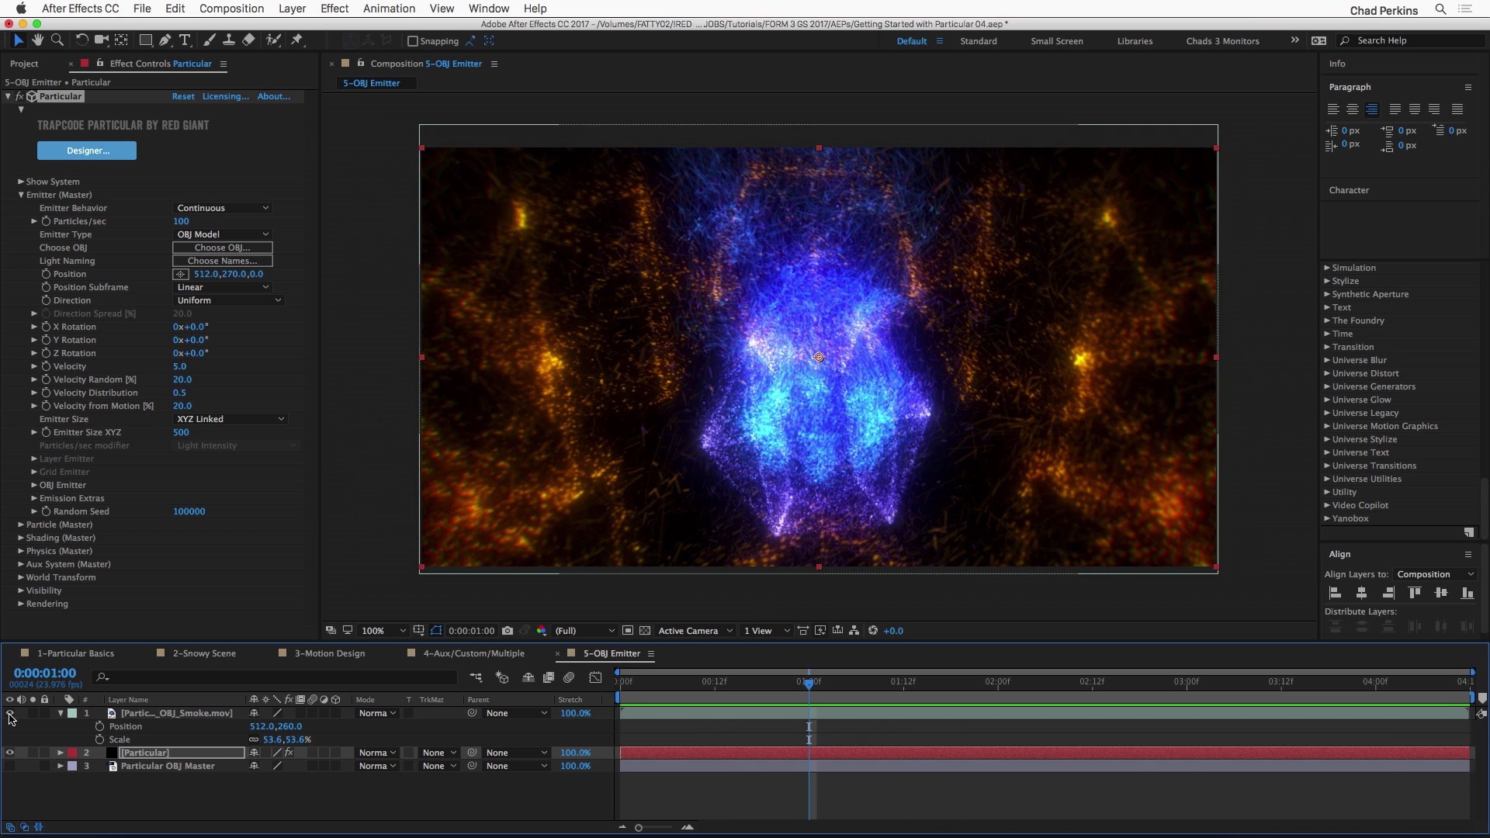